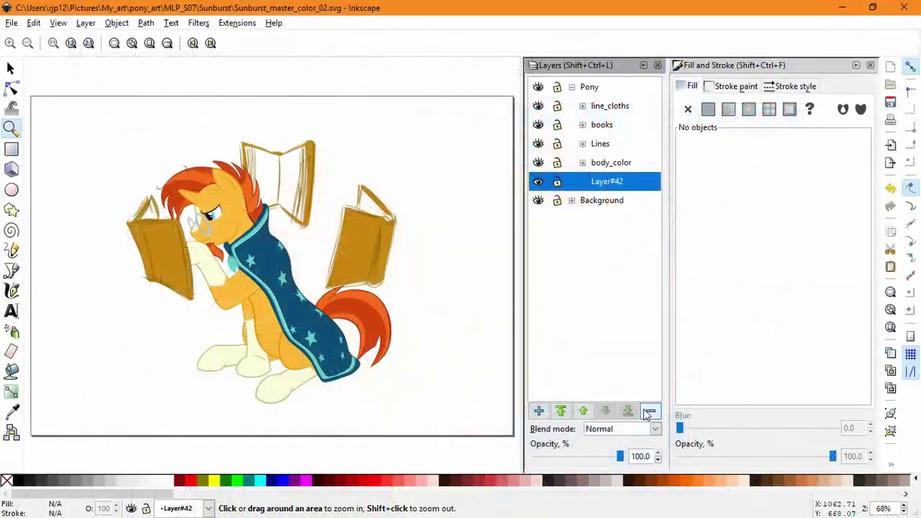
# - Delete the Layer#42 sublayer from the Pony layer
pyautogui.click(583, 163)
pyautogui.click(583, 164)
pyautogui.click(583, 125)
pyautogui.click(538, 144)
pyautogui.click(538, 144)
pyautogui.click(625, 144)
pyautogui.click(650, 411)
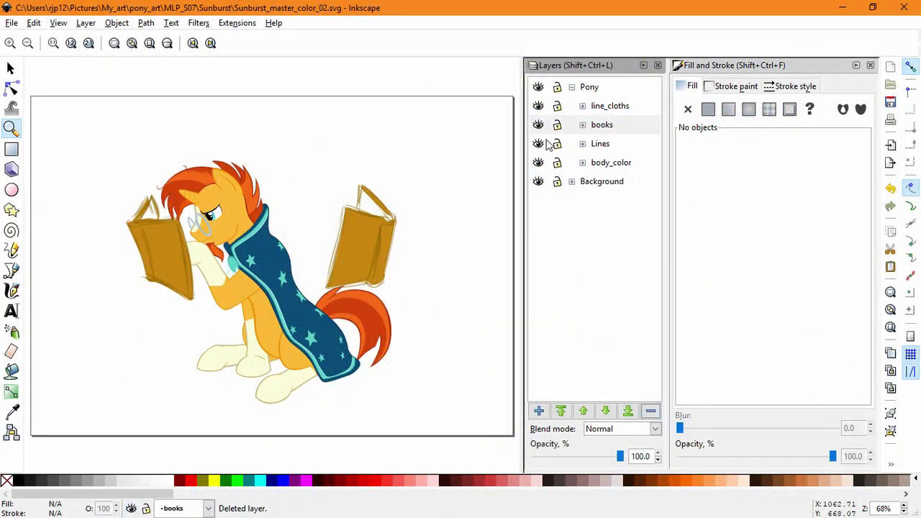
# - Expand the books and body_color layers and toggle their sublayers' visibility to check what each contains
pyautogui.click(583, 125)
pyautogui.click(538, 146)
pyautogui.click(538, 145)
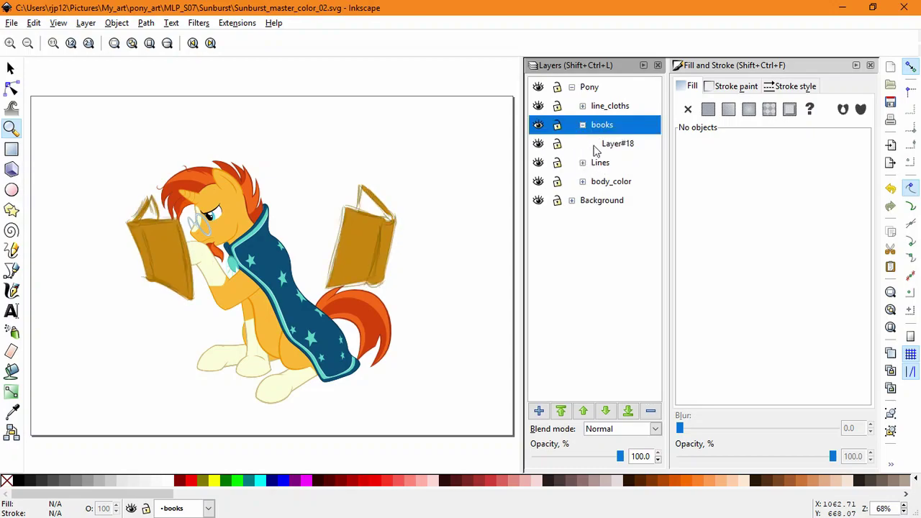
pyautogui.click(584, 199)
pyautogui.click(583, 181)
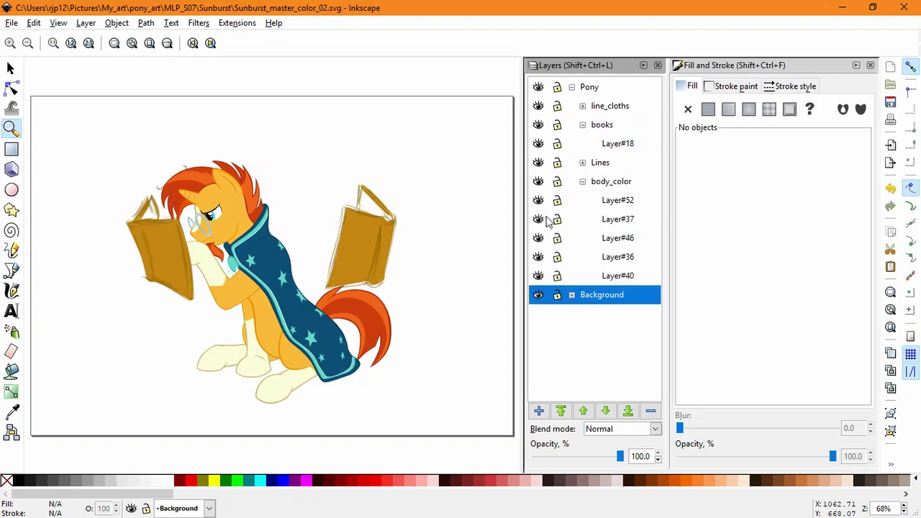
pyautogui.click(542, 275)
pyautogui.click(541, 275)
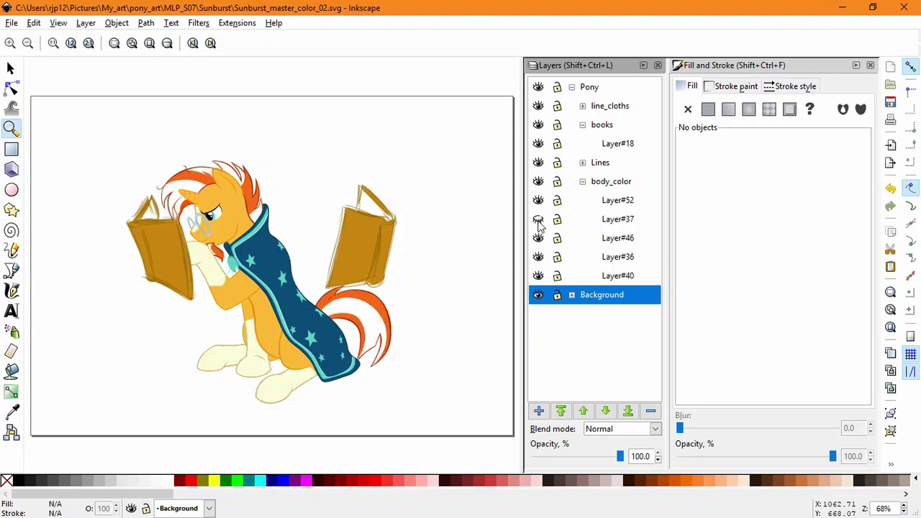
# - Hide and show Layer#18 repeatedly to examine which parts of the books it holds
pyautogui.click(538, 144)
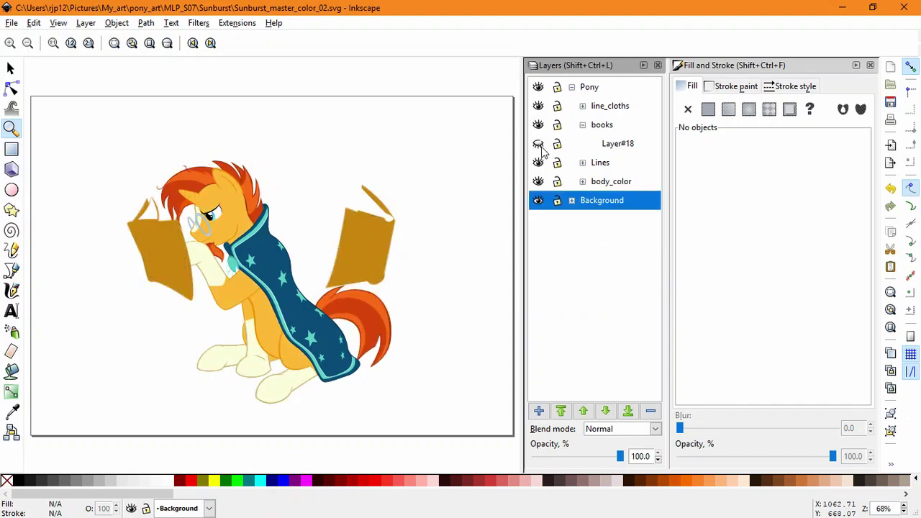
pyautogui.click(538, 144)
pyautogui.click(538, 144)
pyautogui.click(539, 144)
pyautogui.click(538, 144)
pyautogui.click(538, 144)
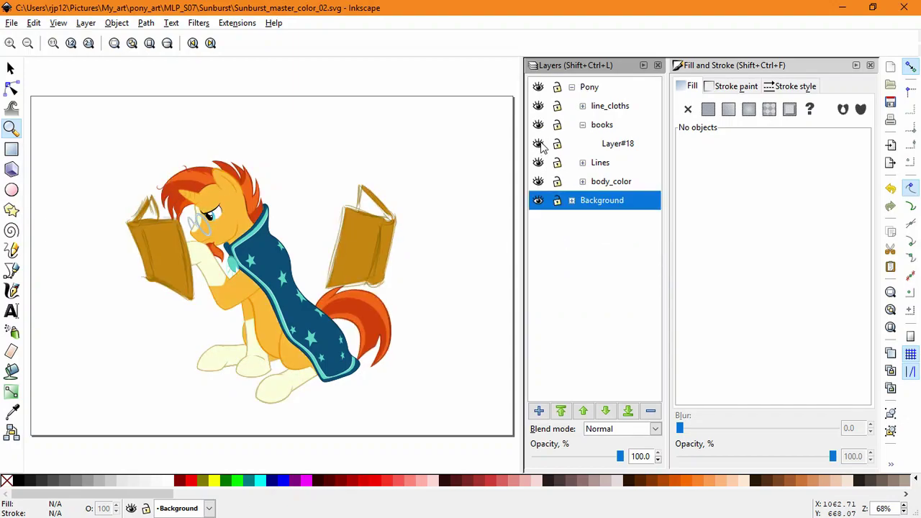
pyautogui.click(538, 144)
pyautogui.click(539, 144)
pyautogui.click(538, 144)
pyautogui.click(538, 144)
# - Try to move the fill shape of the book in front of the pony's face, undoing the move
pyautogui.click(597, 126)
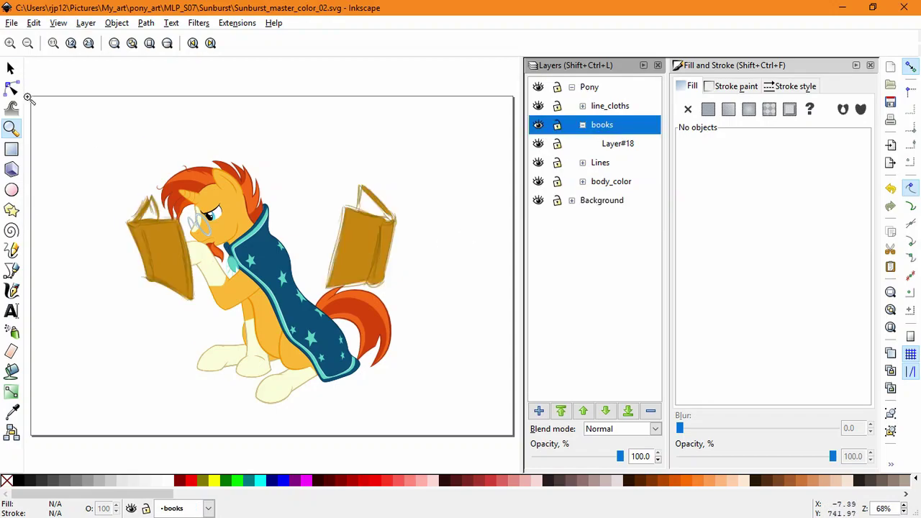
pyautogui.click(11, 68)
pyautogui.moveTo(159, 254); pyautogui.dragTo(107, 269)
pyautogui.hotkey('ctrl', 'z')
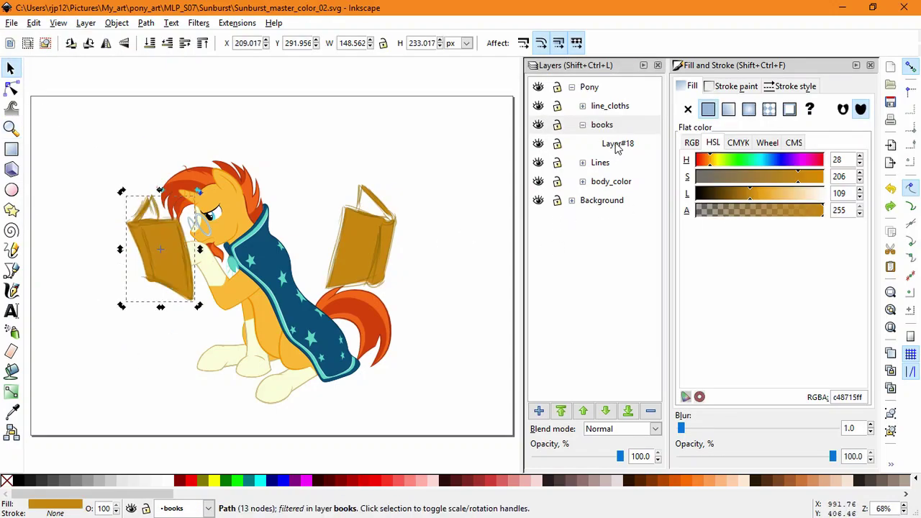
pyautogui.click(618, 148)
pyautogui.click(439, 301)
# - Lock the Background, body_color and line_cloths layers so only the book artwork can be selected
pyautogui.click(572, 201)
pyautogui.click(557, 201)
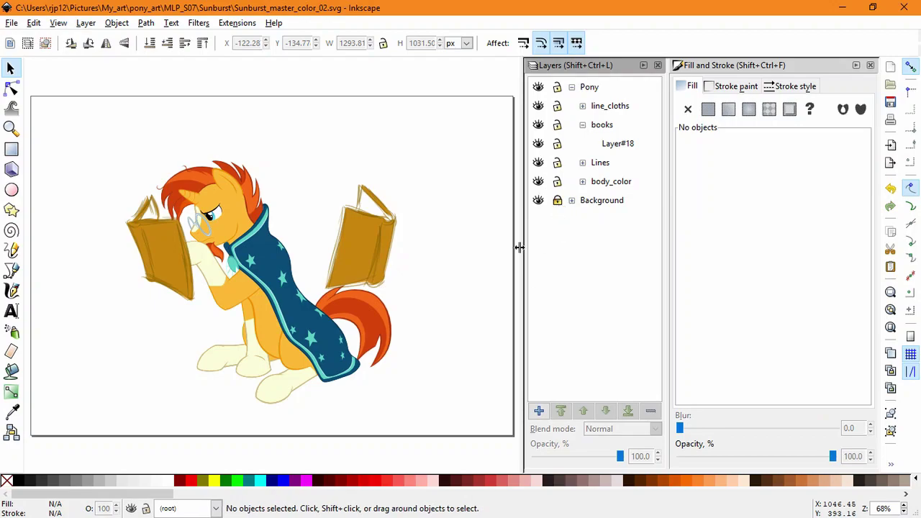
pyautogui.moveTo(426, 167); pyautogui.dragTo(315, 298)
pyautogui.click(424, 308)
pyautogui.moveTo(430, 340); pyautogui.dragTo(275, 191)
pyautogui.click(425, 170)
pyautogui.click(557, 182)
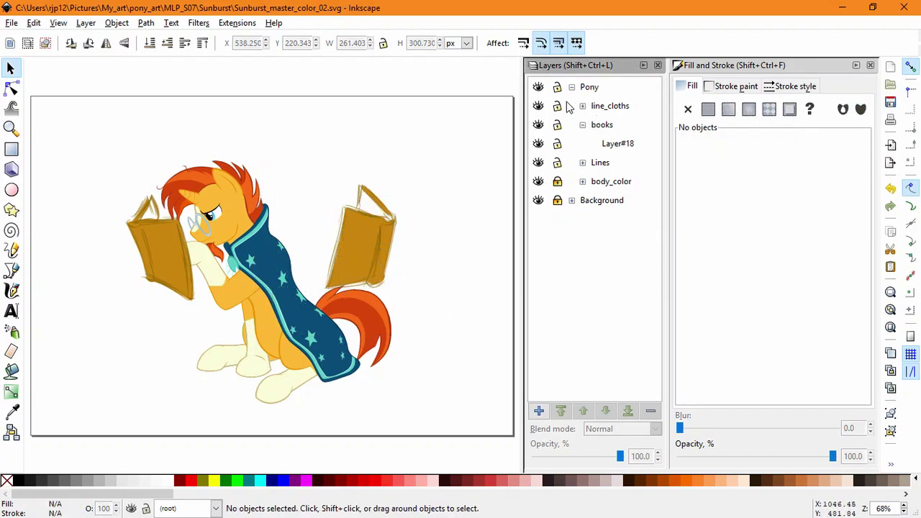
pyautogui.click(556, 105)
# - Try to move the book above the tail, undoing the move and clearing the selection
pyautogui.moveTo(457, 307); pyautogui.dragTo(308, 172)
pyautogui.moveTo(324, 297); pyautogui.dragTo(412, 256)
pyautogui.hotkey('ctrl', 'z')
pyautogui.click(439, 335)
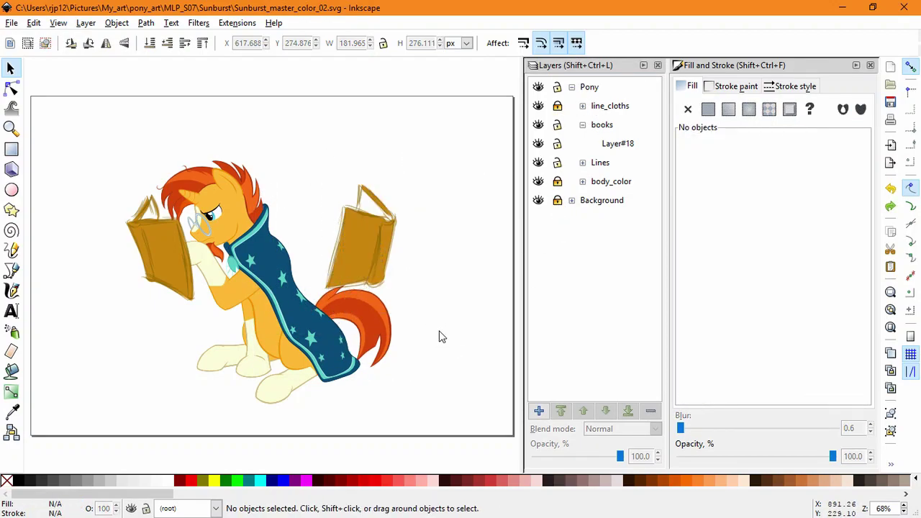
# - Lock the Lines layer and delete all the artwork of the book above the tail
pyautogui.click(557, 163)
pyautogui.moveTo(430, 305); pyautogui.dragTo(309, 172)
pyautogui.press('Delete')
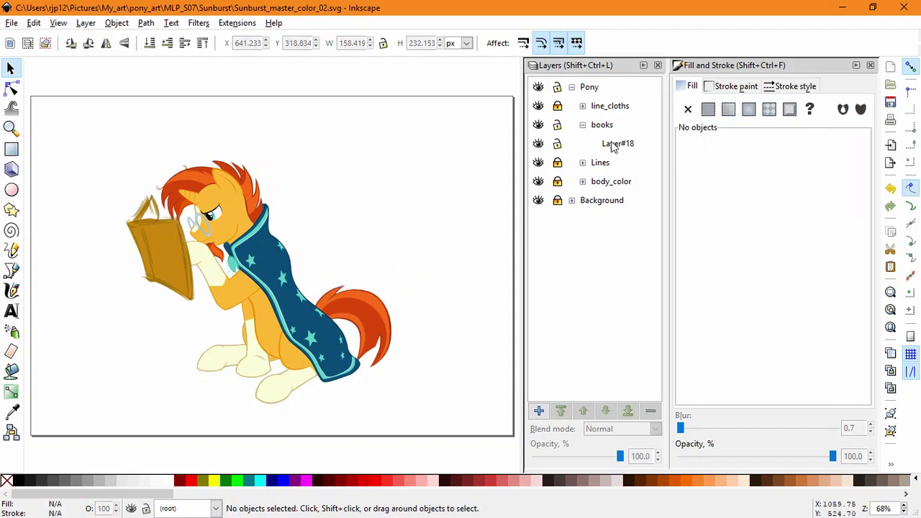
# - Cut the remaining book's fill shape from the books layer and paste it in place into Layer#18
pyautogui.click(163, 251)
pyautogui.press('Delete')
pyautogui.click(617, 144)
pyautogui.click(34, 23)
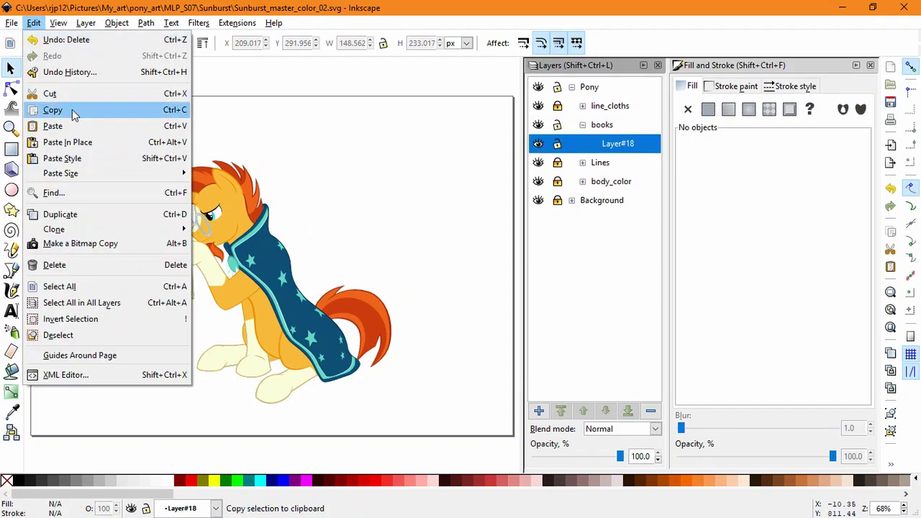
pyautogui.click(68, 142)
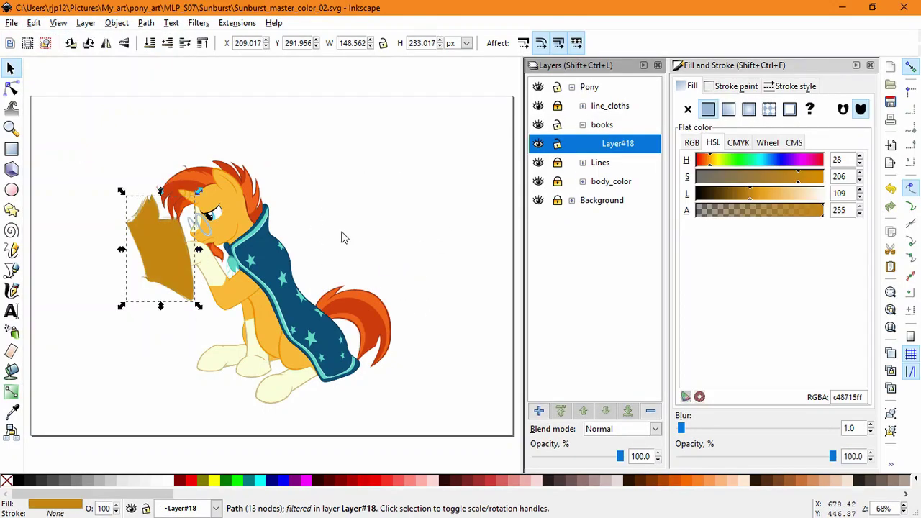
# - Deselect the book fill and add a new layer above Layer#18 inside books
pyautogui.click(305, 226)
pyautogui.click(538, 410)
pyautogui.click(506, 306)
# - Trace the upright back cover's slanted outer edge with a single Bezier curve from its tip down to the spine
pyautogui.scroll(3, 150, 241)
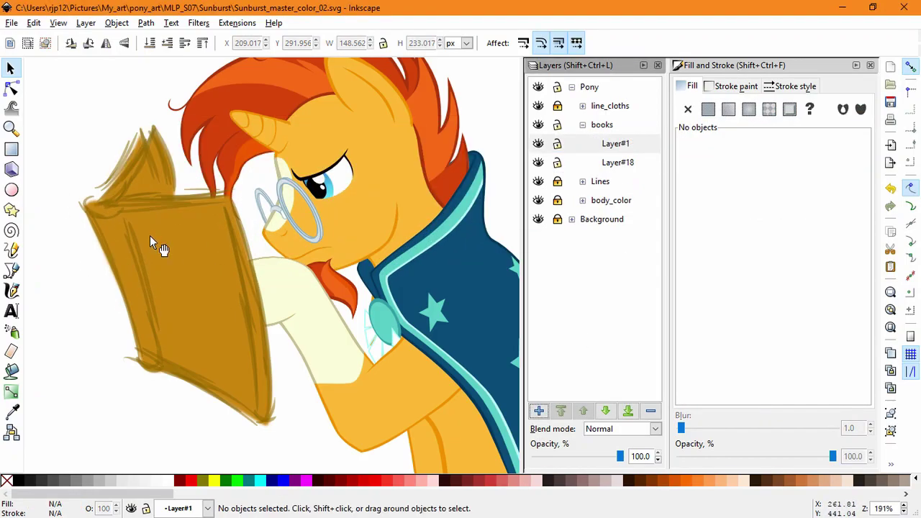
pyautogui.moveTo(149, 236); pyautogui.dragTo(235, 256)
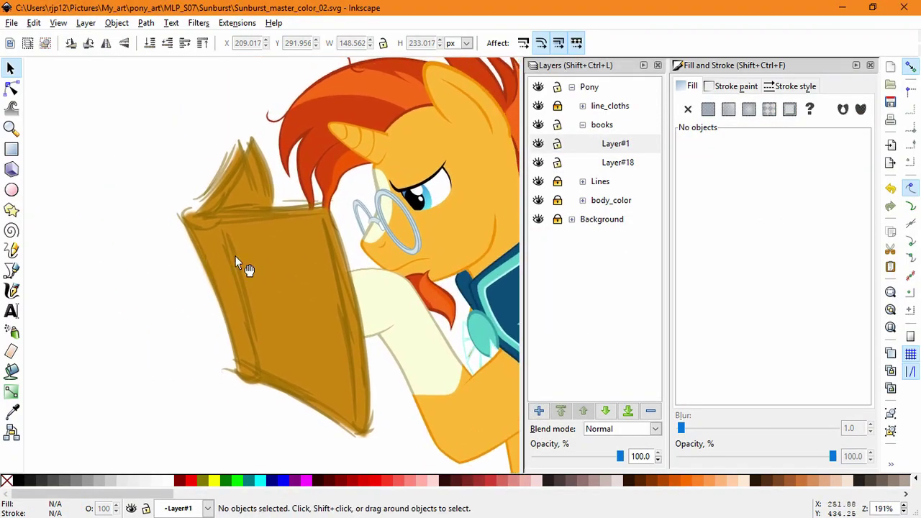
pyautogui.click(12, 270)
pyautogui.click(238, 139)
pyautogui.scroll(2, 202, 198)
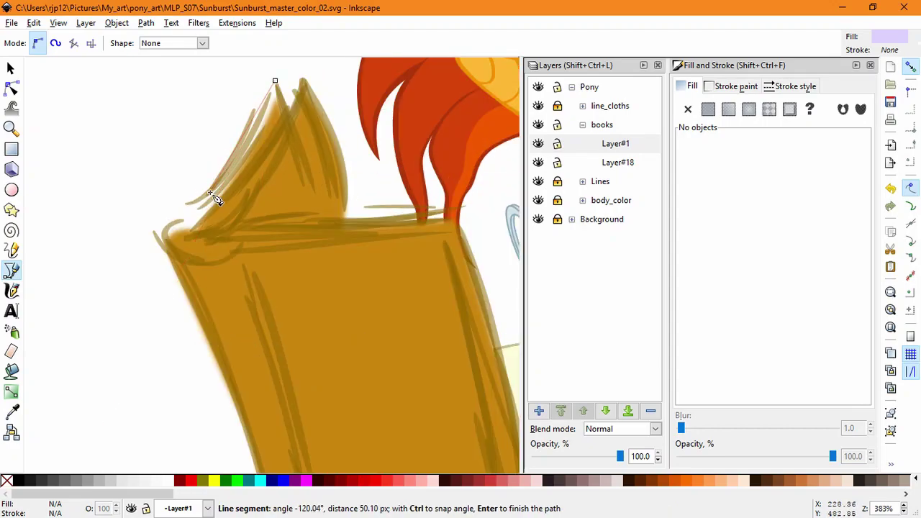
pyautogui.moveTo(184, 220); pyautogui.dragTo(131, 259)
pyautogui.press('Return')
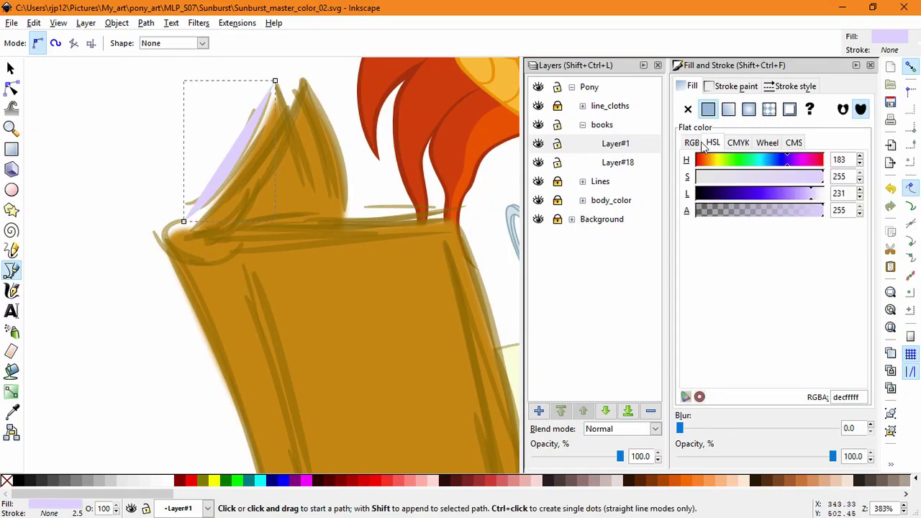
# - Give the traced curve a flat stroke and remove its fill
pyautogui.click(731, 87)
pyautogui.click(708, 109)
pyautogui.click(688, 85)
pyautogui.click(688, 109)
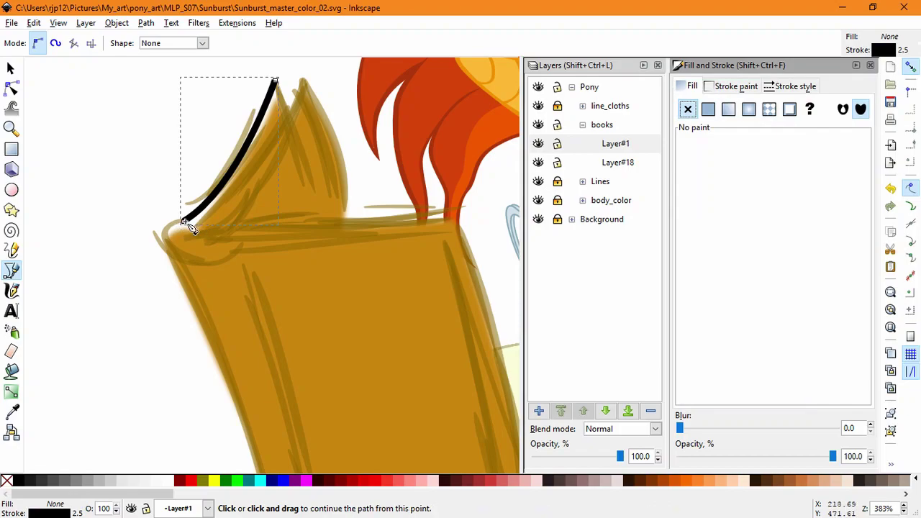
# - Continue the Bezier path around the curl at the spine's upper end and along the front cover's upper edge
pyautogui.click(185, 220)
pyautogui.moveTo(176, 257); pyautogui.dragTo(200, 279)
pyautogui.click(237, 249)
pyautogui.moveTo(454, 228); pyautogui.dragTo(466, 244)
# - Extend the path down the front cover's outer edge, around the lower corner and along its lower edge
pyautogui.press('space')
pyautogui.moveTo(460, 249); pyautogui.dragTo(328, 94)
pyautogui.keyDown('ctrl'); pyautogui.scroll(-2, 333, 100); pyautogui.keyUp('ctrl')
pyautogui.moveTo(377, 248); pyautogui.dragTo(383, 306)
pyautogui.moveTo(381, 367); pyautogui.dragTo(377, 372)
pyautogui.moveTo(332, 336); pyautogui.dragTo(308, 322)
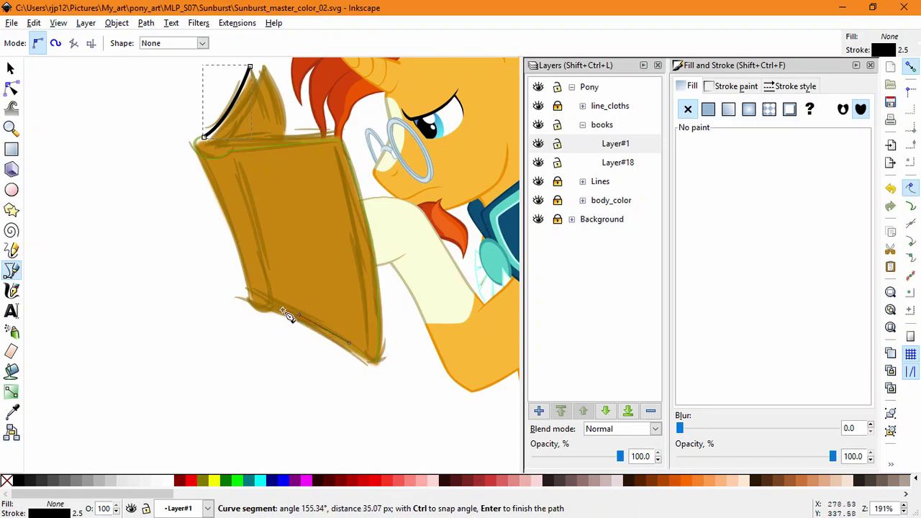
# - Curve the path around the spine's lower end and trace the spine side back upward
pyautogui.keyDown('ctrl'); pyautogui.scroll(4, 277, 308); pyautogui.keyUp('ctrl')
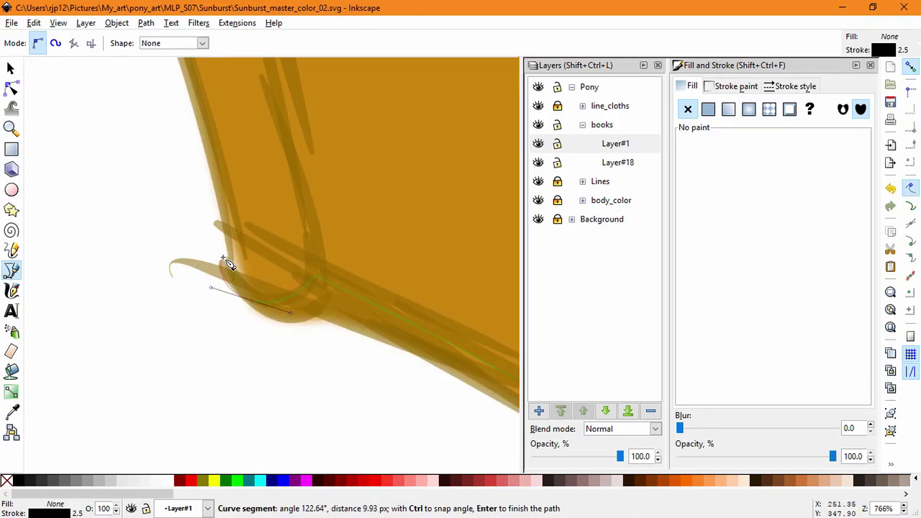
pyautogui.click(235, 252)
pyautogui.keyDown('ctrl'); pyautogui.scroll(-3, 244, 252); pyautogui.keyUp('ctrl')
pyautogui.moveTo(245, 252); pyautogui.dragTo(344, 415)
pyautogui.moveTo(311, 323); pyautogui.dragTo(290, 278)
pyautogui.scroll(3, 262, 219)
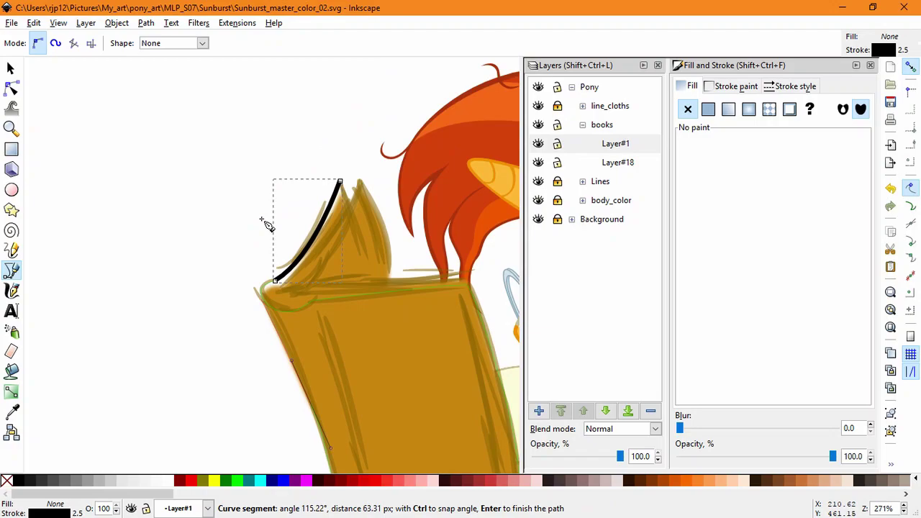
# - Finish the book outline around the spine's upper curl and along the back cover, closing it at the tip
pyautogui.keyDown('ctrl'); pyautogui.scroll(3, 274, 316); pyautogui.keyUp('ctrl')
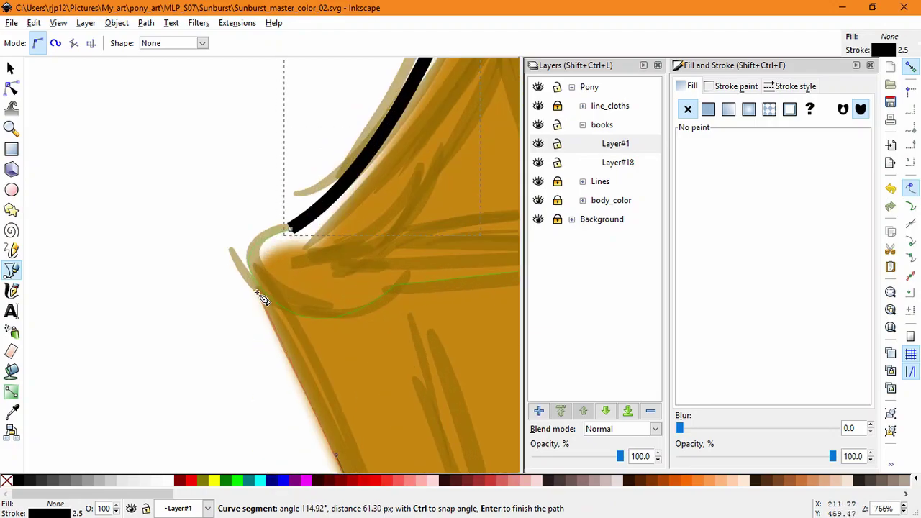
pyautogui.moveTo(245, 232); pyautogui.dragTo(275, 199)
pyautogui.click(287, 213)
pyautogui.keyDown('ctrl'); pyautogui.scroll(-2, 288, 212); pyautogui.keyUp('ctrl')
pyautogui.moveTo(327, 187); pyautogui.dragTo(291, 391)
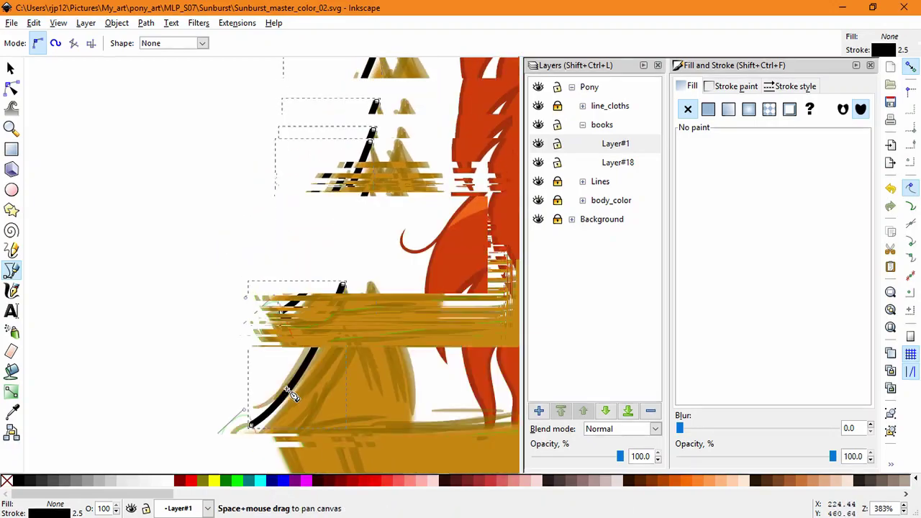
pyautogui.moveTo(301, 348); pyautogui.dragTo(323, 309)
pyautogui.click(343, 286)
pyautogui.keyDown('ctrl'); pyautogui.scroll(-3, 382, 375); pyautogui.keyUp('ctrl')
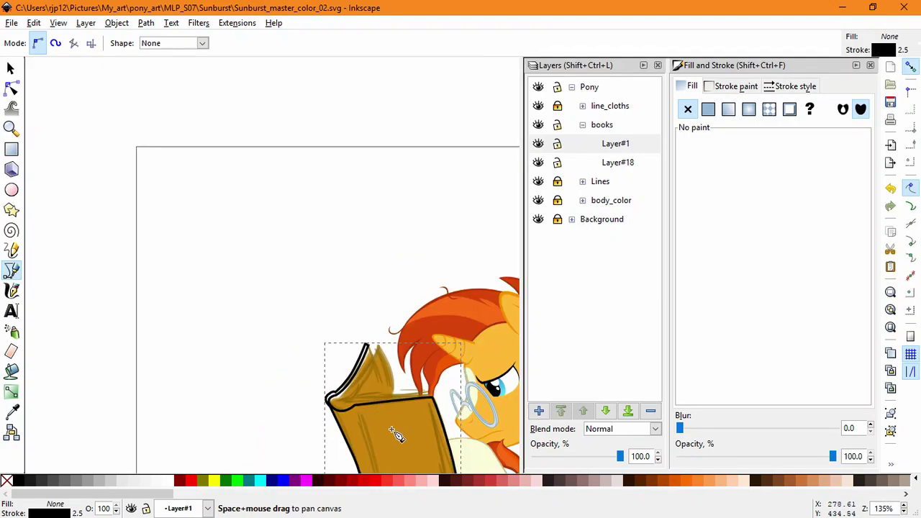
# - Edit the outline's nodes to smooth the back cover's curve and the outer bend at the spine's upper end
pyautogui.moveTo(391, 430)
pyautogui.mouseDown()
pyautogui.moveTo(323, 294)
pyautogui.moveTo(343, 324)
pyautogui.moveTo(333, 359)
pyautogui.mouseUp()
pyautogui.click(12, 88)
pyautogui.scroll(4, 280, 303)
pyautogui.keyDown('ctrl'); pyautogui.scroll(4, 285, 312); pyautogui.keyUp('ctrl')
pyautogui.moveTo(335, 411); pyautogui.dragTo(417, 299)
pyautogui.keyDown('ctrl'); pyautogui.scroll(-1, 383, 301); pyautogui.keyUp('ctrl')
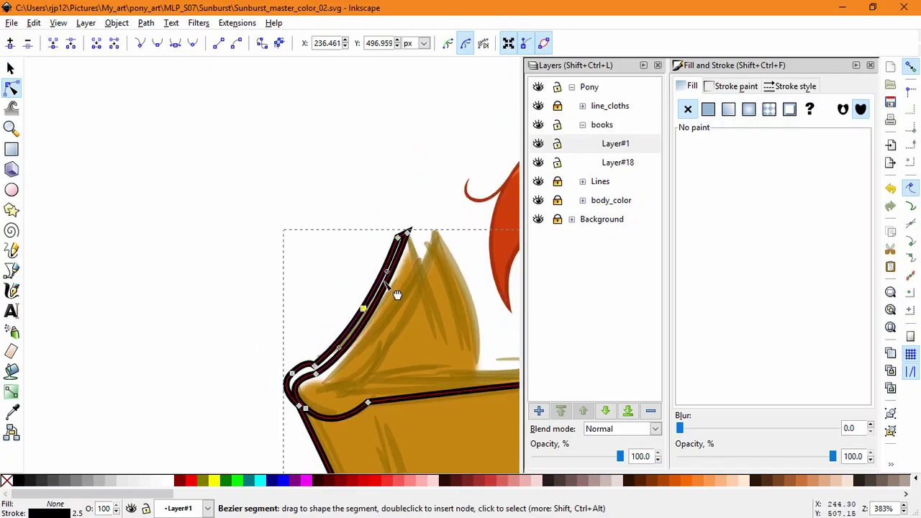
pyautogui.moveTo(396, 298); pyautogui.dragTo(388, 270)
pyautogui.moveTo(299, 406); pyautogui.dragTo(302, 420)
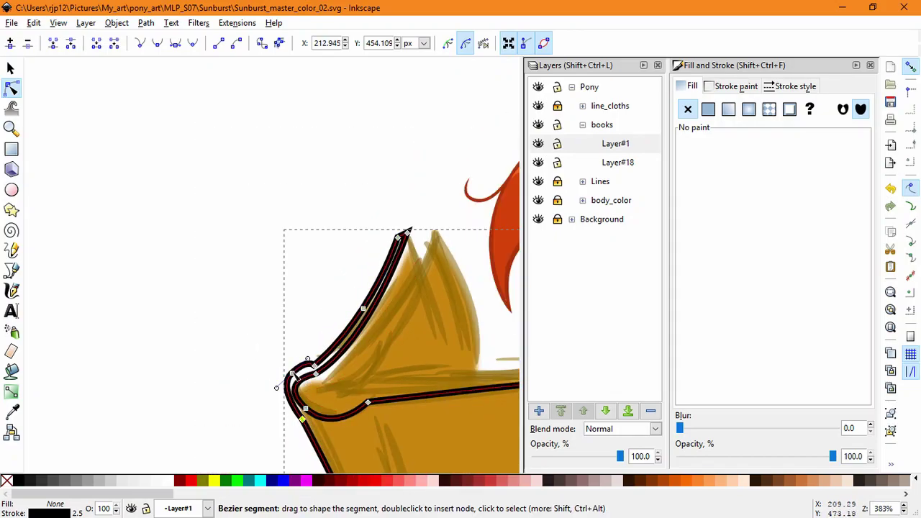
pyautogui.moveTo(291, 373); pyautogui.dragTo(291, 381)
# - Select three nodes around the spine's upper curl and shift them slightly upward
pyautogui.moveTo(334, 318); pyautogui.dragTo(299, 229)
pyautogui.scroll(-2, 218, 312)
pyautogui.moveTo(436, 397); pyautogui.dragTo(363, 416)
pyautogui.keyDown('shift'); pyautogui.click(265, 300); pyautogui.keyUp('shift')
pyautogui.scroll(3, 283, 303)
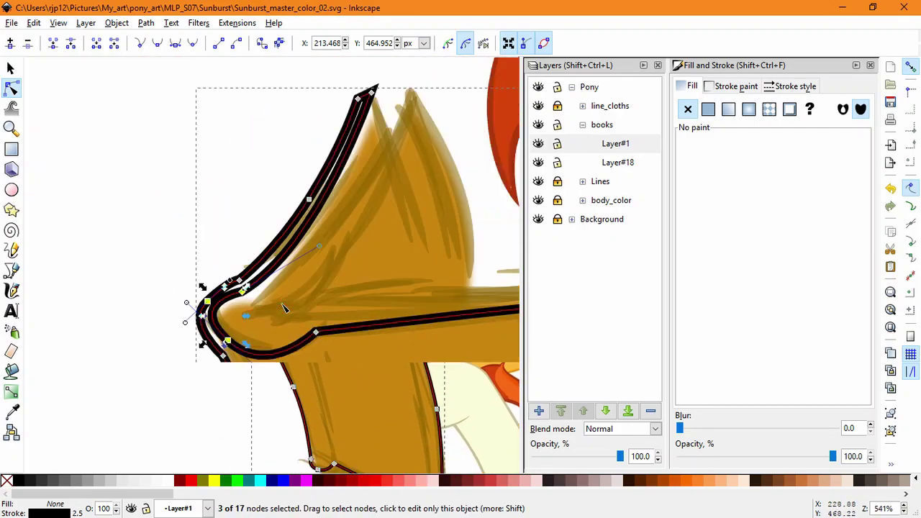
pyautogui.moveTo(208, 302); pyautogui.dragTo(210, 291)
pyautogui.click(178, 275)
# - Lock Layer#18 and delete the blurred white page shape from the books layer
pyautogui.click(557, 162)
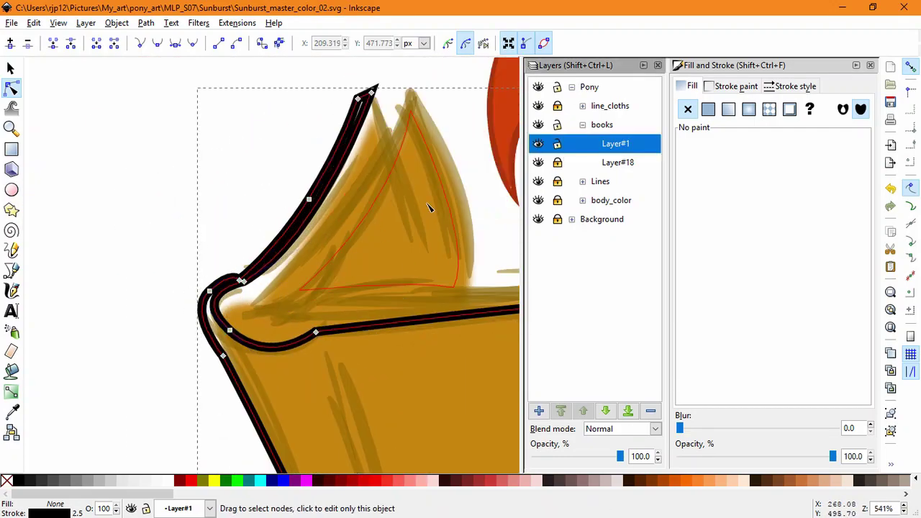
pyautogui.click(430, 206)
pyautogui.moveTo(410, 203); pyautogui.dragTo(476, 236)
pyautogui.click(11, 69)
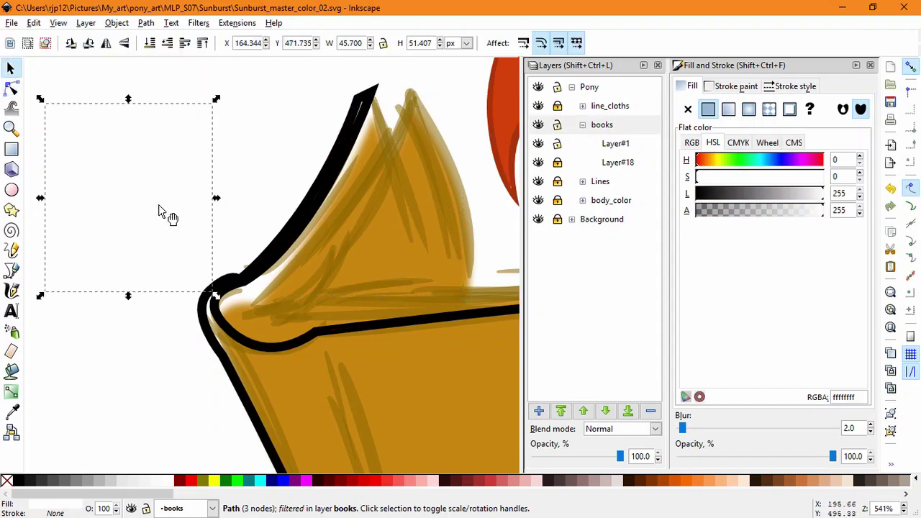
pyautogui.press('Delete')
# - Reselect the book outline and move the inner node at the back cover's base inward to thicken the cover edge
pyautogui.click(599, 148)
pyautogui.click(217, 302)
pyautogui.click(11, 88)
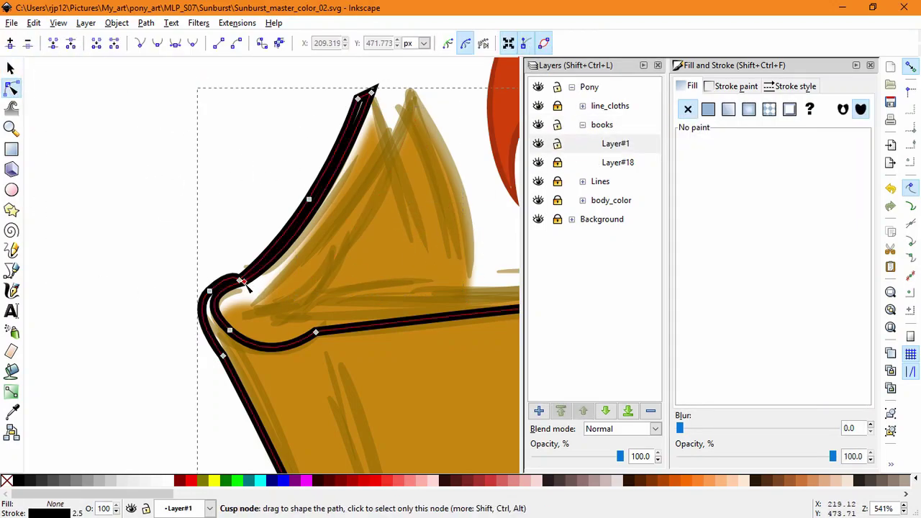
pyautogui.moveTo(246, 286); pyautogui.dragTo(252, 290)
pyautogui.moveTo(188, 294); pyautogui.dragTo(254, 297)
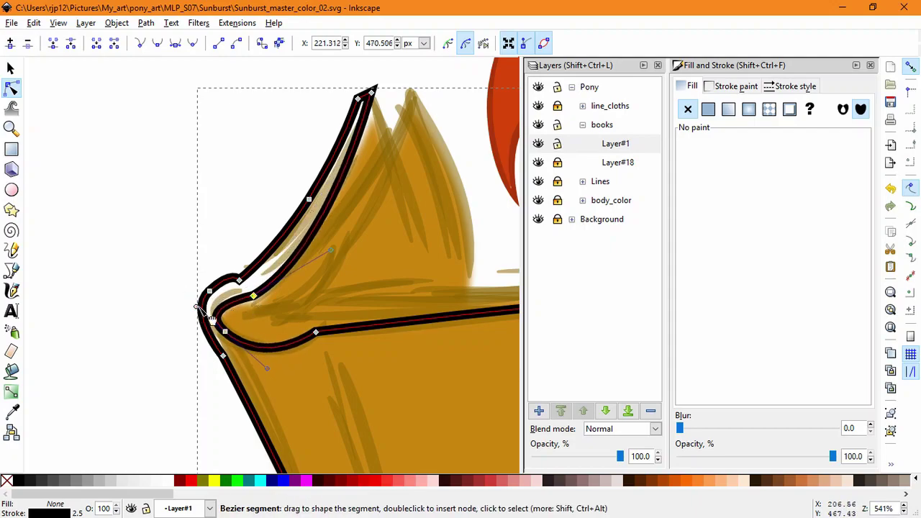
# - Reshape the inner curl at the spine's upper end by moving its lower node and adjusting the curve handles
pyautogui.moveTo(197, 306); pyautogui.dragTo(196, 310)
pyautogui.moveTo(226, 332); pyautogui.dragTo(245, 344)
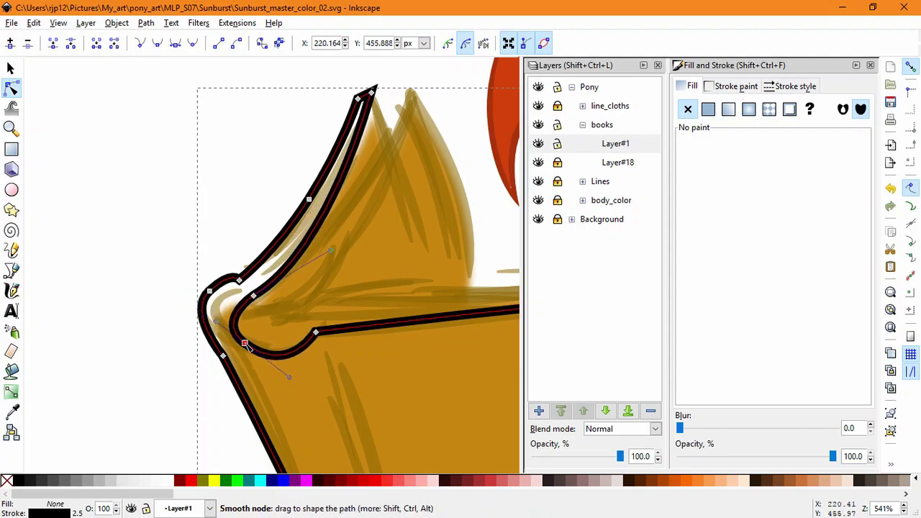
pyautogui.moveTo(289, 376); pyautogui.dragTo(286, 366)
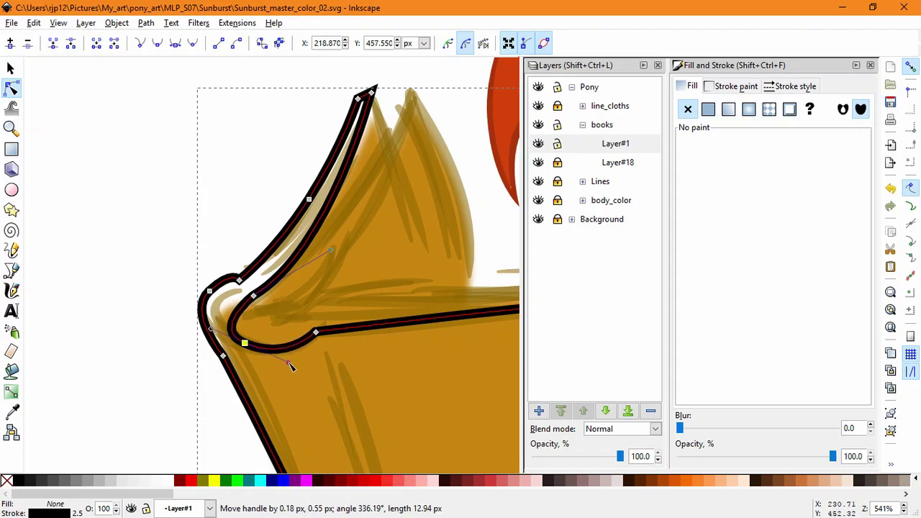
pyautogui.moveTo(211, 328)
pyautogui.mouseDown()
pyautogui.moveTo(188, 314)
pyautogui.moveTo(224, 310)
pyautogui.moveTo(218, 282)
pyautogui.moveTo(205, 331)
pyautogui.mouseUp()
pyautogui.click(237, 331)
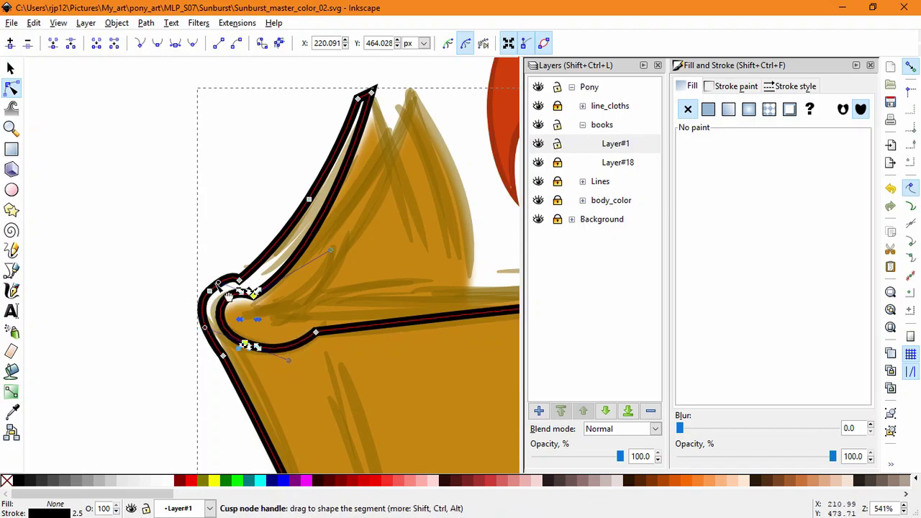
# - Move the outer nodes of the spine bend and back cover inward to narrow the gap to the inner line
pyautogui.moveTo(218, 282); pyautogui.dragTo(207, 300)
pyautogui.click(239, 280)
pyautogui.moveTo(229, 280)
pyautogui.mouseDown()
pyautogui.moveTo(215, 280)
pyautogui.moveTo(247, 286)
pyautogui.mouseUp()
pyautogui.moveTo(279, 246); pyautogui.dragTo(287, 259)
pyautogui.moveTo(309, 200); pyautogui.dragTo(334, 183)
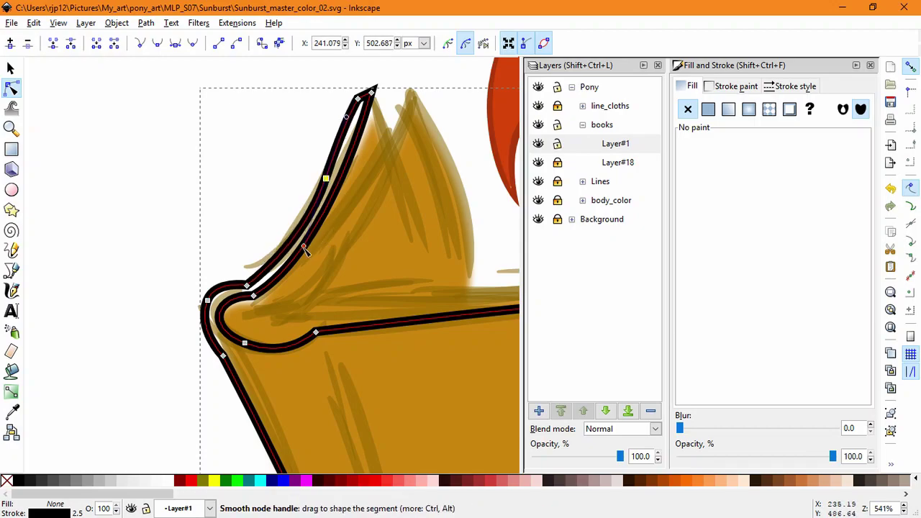
pyautogui.moveTo(358, 98); pyautogui.dragTo(358, 121)
# - Set the book outline's stroke width to 1.5 px
pyautogui.click(791, 86)
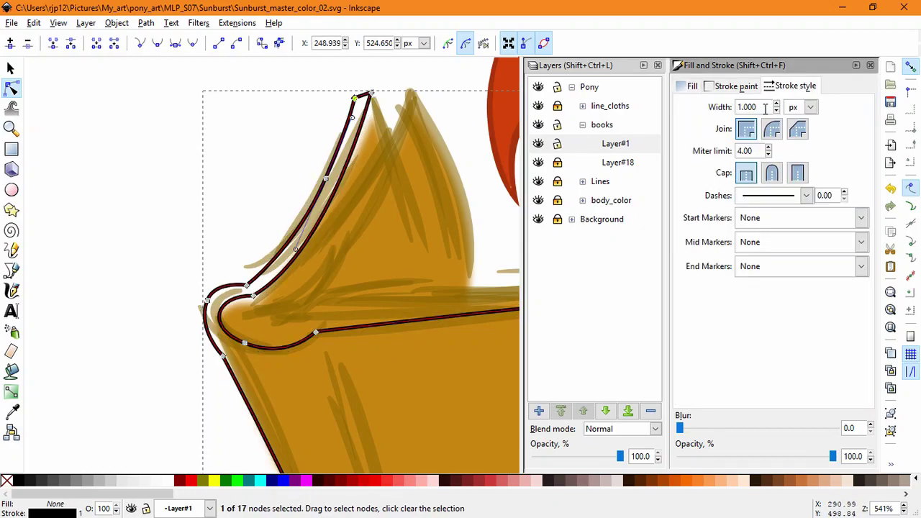
pyautogui.write('1.5')
pyautogui.press('Return')
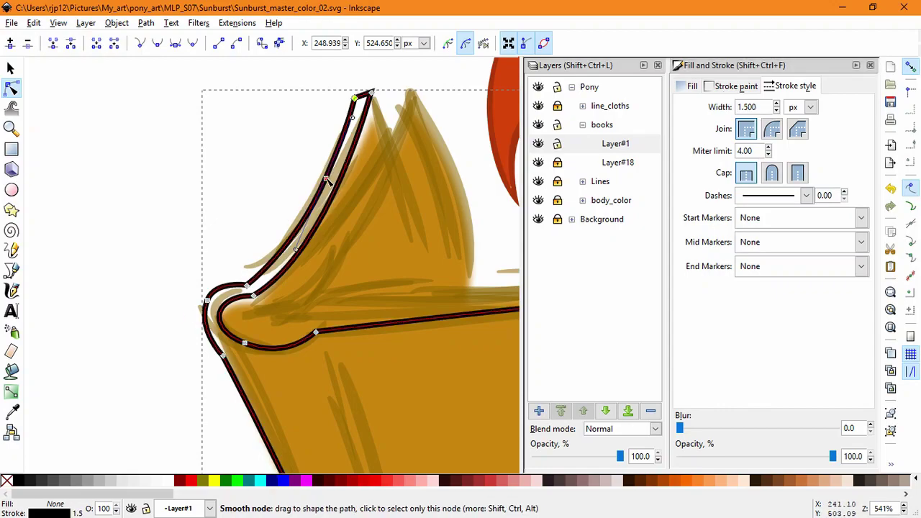
# - Fine-tune the back cover's outer edge, its tip and the outer spine bend for an evenly thin cover, and deselect the outline
pyautogui.moveTo(326, 178); pyautogui.dragTo(331, 181)
pyautogui.moveTo(355, 98); pyautogui.dragTo(359, 102)
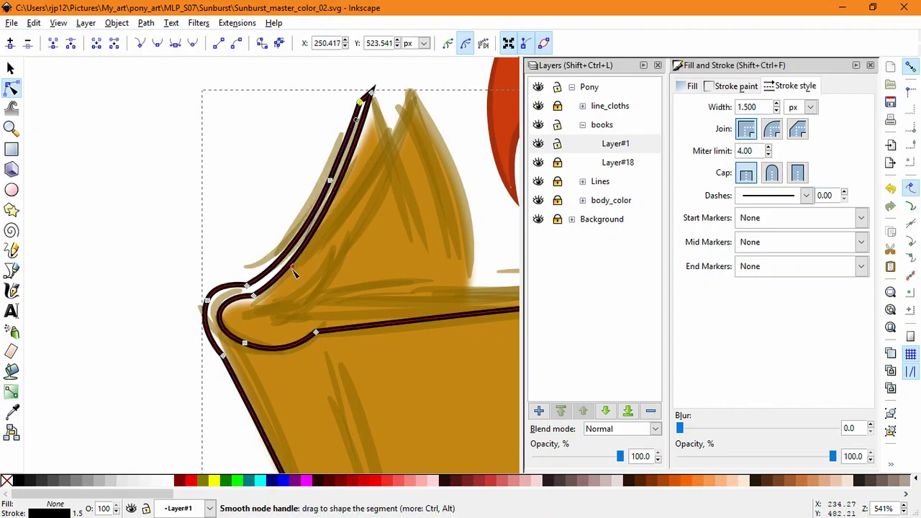
pyautogui.click(208, 300)
pyautogui.moveTo(208, 300); pyautogui.dragTo(213, 305)
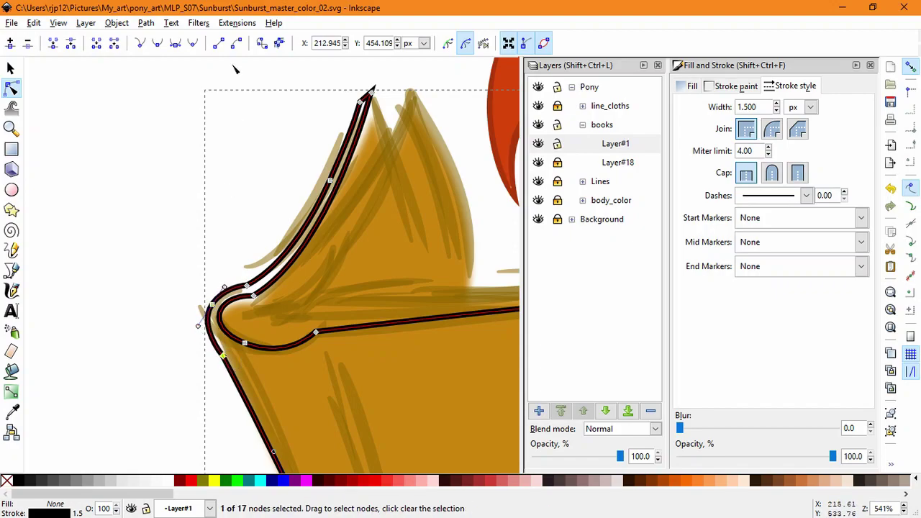
pyautogui.moveTo(251, 420); pyautogui.dragTo(258, 417)
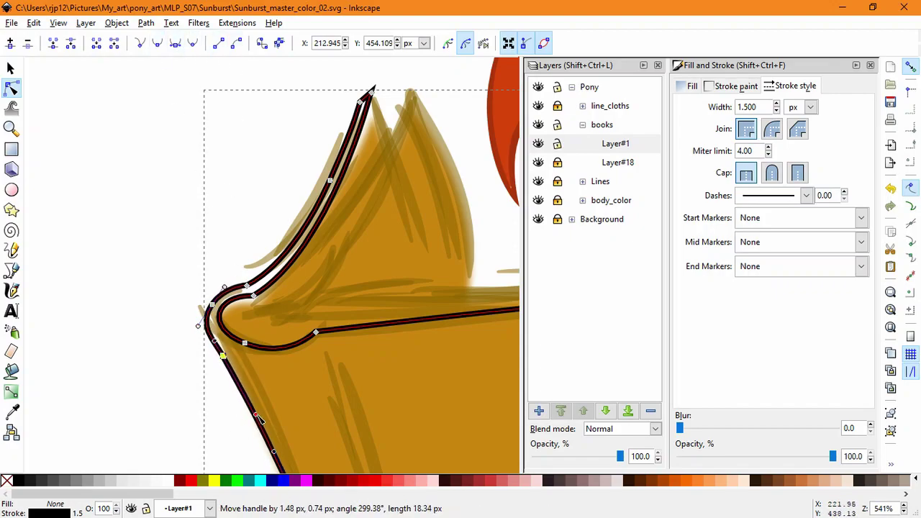
pyautogui.moveTo(214, 306); pyautogui.dragTo(218, 306)
pyautogui.doubleClick(149, 361)
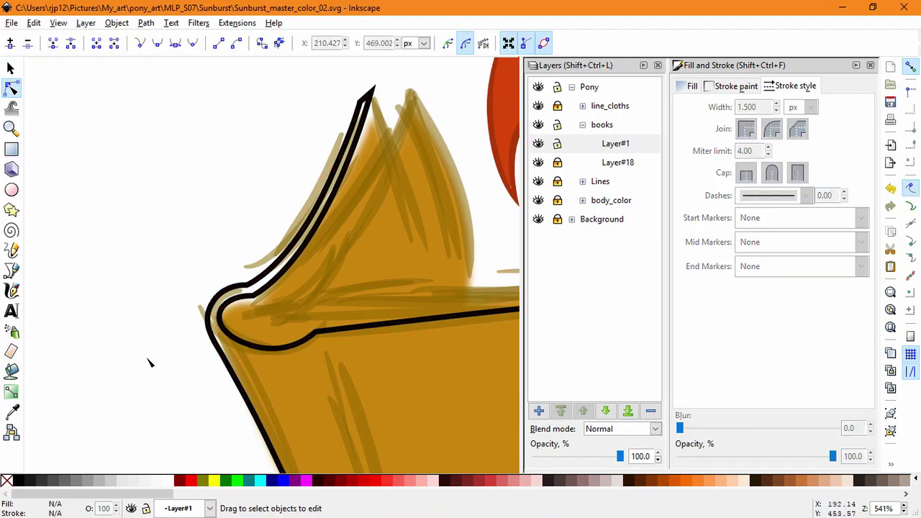
# - Draw a curved line just inside the front cover's opening edge, from its upper corner to its lower corner
pyautogui.scroll(-5, 323, 354)
pyautogui.scroll(4, 305, 351)
pyautogui.click(330, 351)
pyautogui.moveTo(319, 344); pyautogui.dragTo(213, 344)
pyautogui.doubleClick(344, 375)
pyautogui.scroll(-2, 344, 375)
pyautogui.click(11, 270)
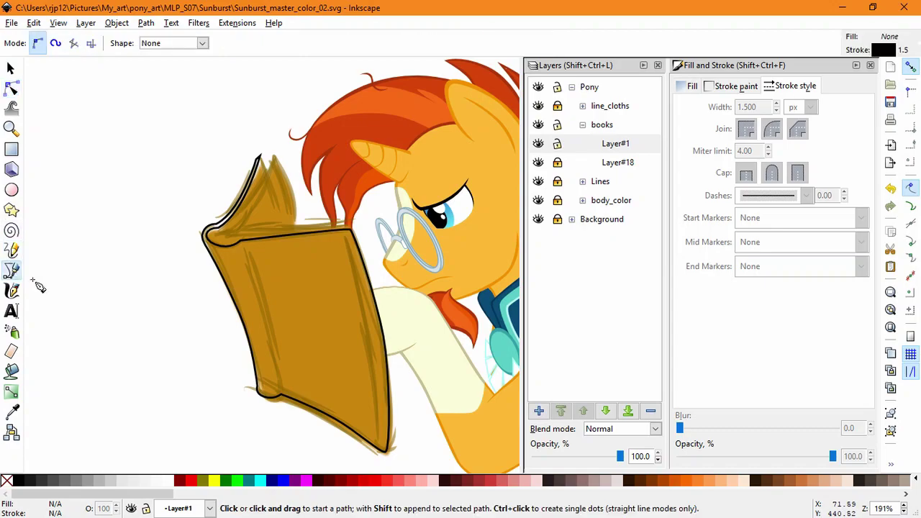
pyautogui.click(345, 236)
pyautogui.moveTo(373, 344); pyautogui.dragTo(377, 368)
pyautogui.doubleClick(381, 441)
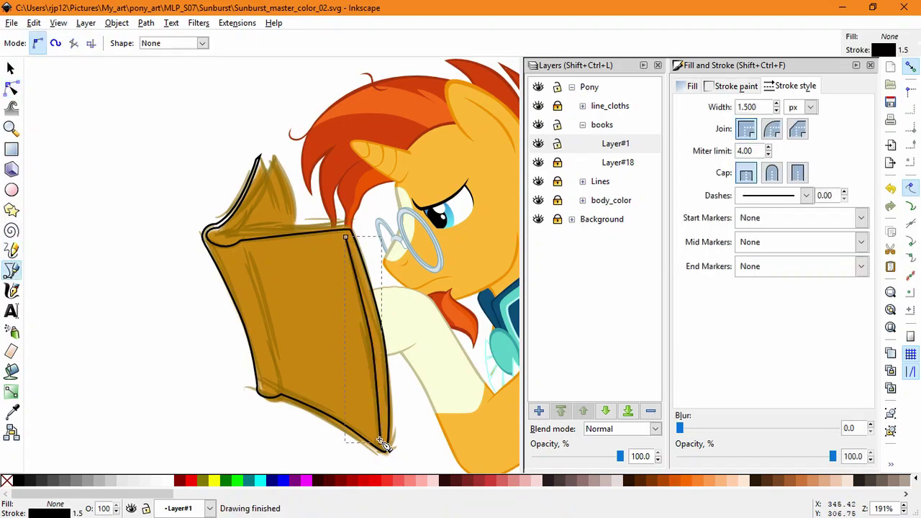
# - Adjust the inner edge line's nodes and handles so it runs parallel to the front cover's opening edge
pyautogui.scroll(1, 385, 349)
pyautogui.click(11, 88)
pyautogui.moveTo(250, 249); pyautogui.dragTo(211, 192)
pyautogui.moveTo(328, 282); pyautogui.dragTo(338, 281)
pyautogui.moveTo(349, 333); pyautogui.dragTo(350, 351)
pyautogui.moveTo(290, 133); pyautogui.dragTo(292, 130)
pyautogui.moveTo(331, 248); pyautogui.dragTo(327, 217)
pyautogui.press('Escape')
# - Draw a curved crease line beside the spine, from the cover's upper edge down to its lower edge
pyautogui.press('b')
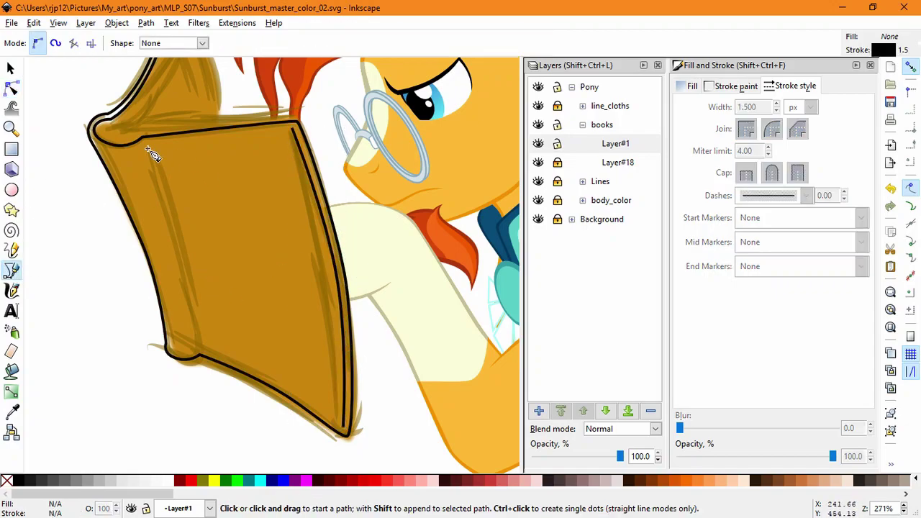
pyautogui.click(146, 149)
pyautogui.moveTo(188, 287); pyautogui.dragTo(199, 330)
pyautogui.click(197, 349)
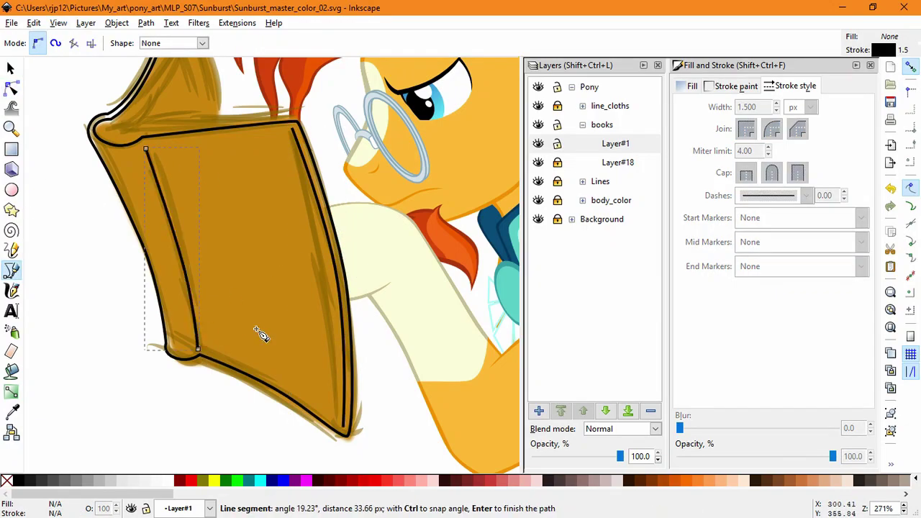
pyautogui.press('Return')
# - Add a new layer above Layer#1 inside the books layer
pyautogui.press('space')
pyautogui.moveTo(236, 219); pyautogui.dragTo(301, 378)
pyautogui.click(539, 410)
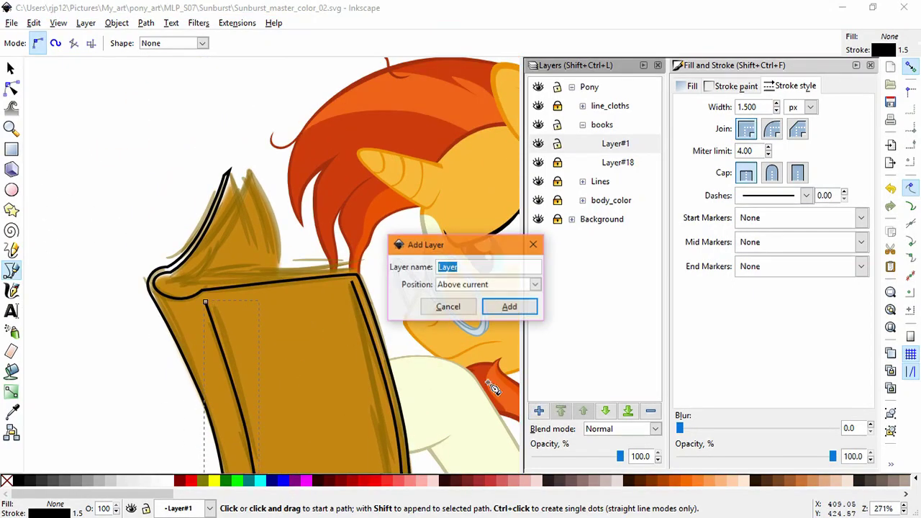
pyautogui.click(523, 312)
# - Draw a line from inside the spine curl to the raised page's tip and bend it along the sketch
pyautogui.scroll(2, 181, 281)
pyautogui.press('space')
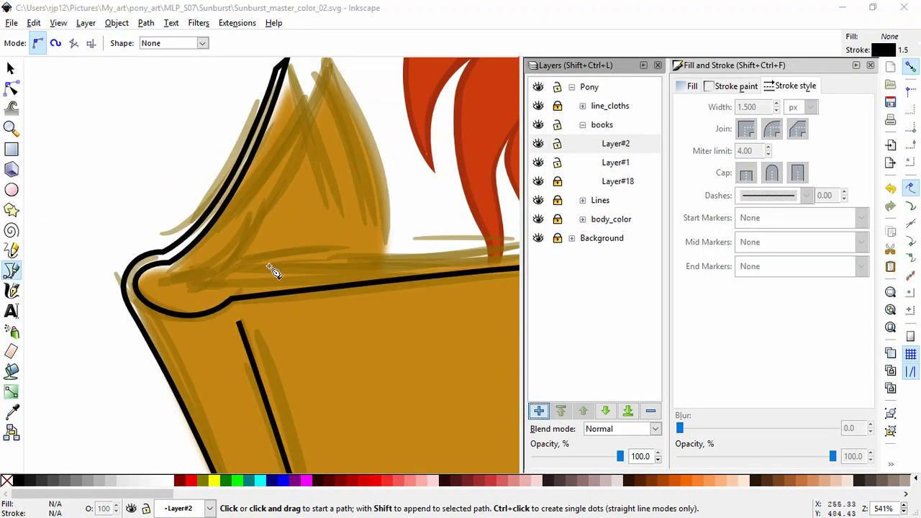
pyautogui.press('Escape')
pyautogui.click(11, 68)
pyautogui.press('space')
pyautogui.moveTo(360, 215); pyautogui.dragTo(274, 260)
pyautogui.click(12, 270)
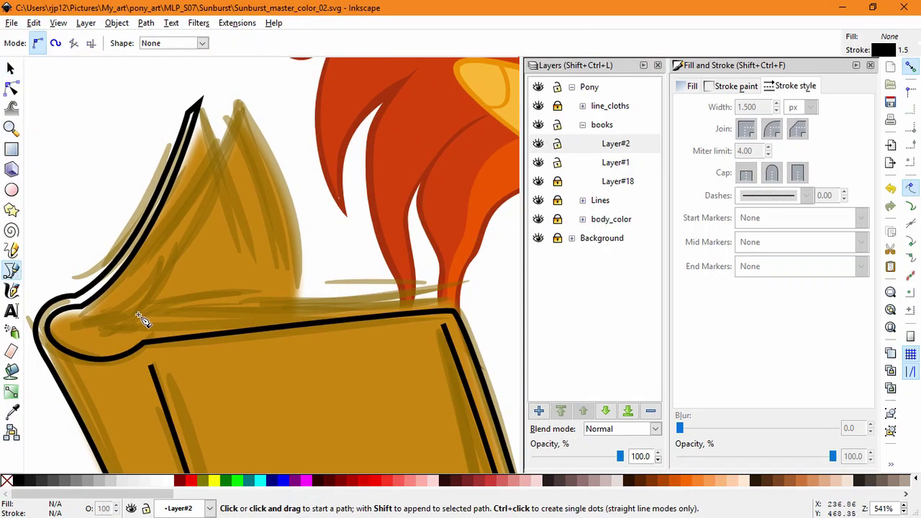
pyautogui.click(73, 334)
pyautogui.moveTo(237, 104); pyautogui.dragTo(250, 72)
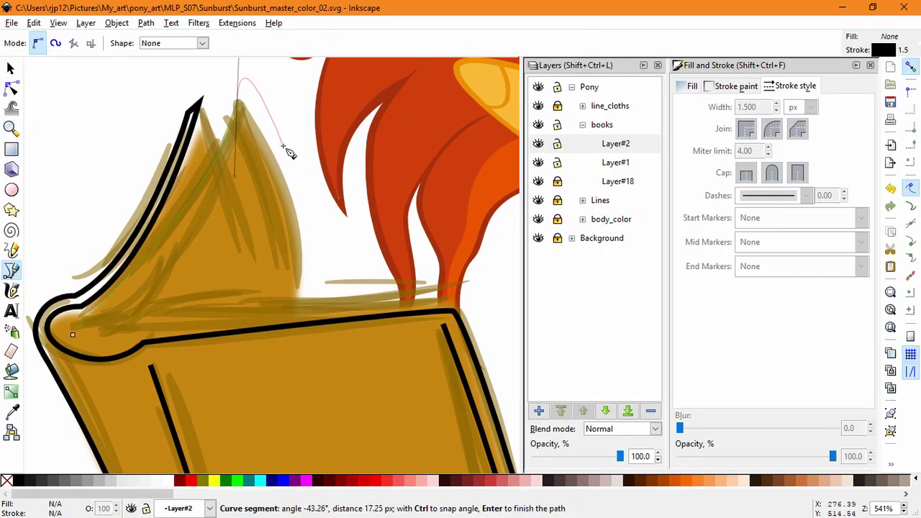
pyautogui.press('Return')
pyautogui.press('n')
pyautogui.moveTo(235, 177); pyautogui.dragTo(168, 278)
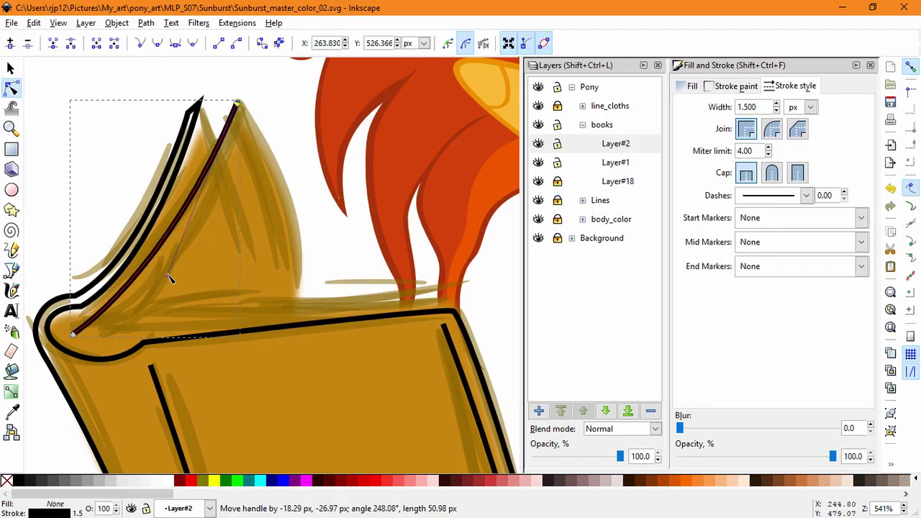
# - Continue the page line from its tip with a curved outer edge down to the page block
pyautogui.click(12, 267)
pyautogui.click(238, 103)
pyautogui.moveTo(297, 297); pyautogui.dragTo(294, 401)
pyautogui.press('Return')
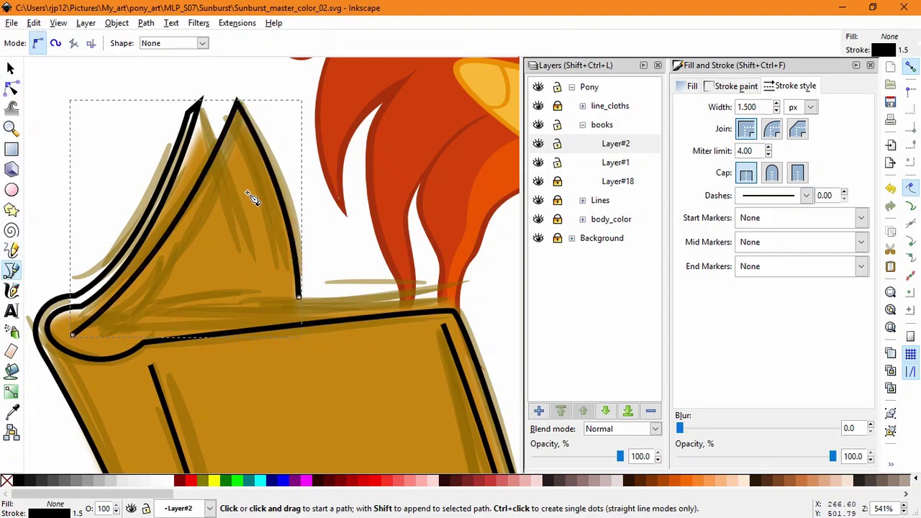
# - Draw a second page line from the spine curl to a tip behind the first page and curve it to match
pyautogui.click(80, 329)
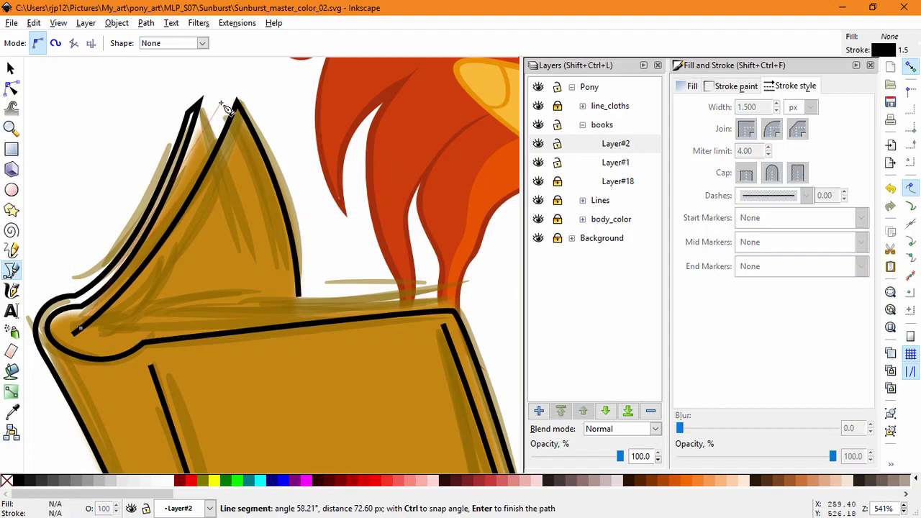
pyautogui.moveTo(223, 103); pyautogui.dragTo(226, 57)
pyautogui.press('Return')
pyautogui.press('n')
pyautogui.moveTo(212, 144); pyautogui.dragTo(185, 235)
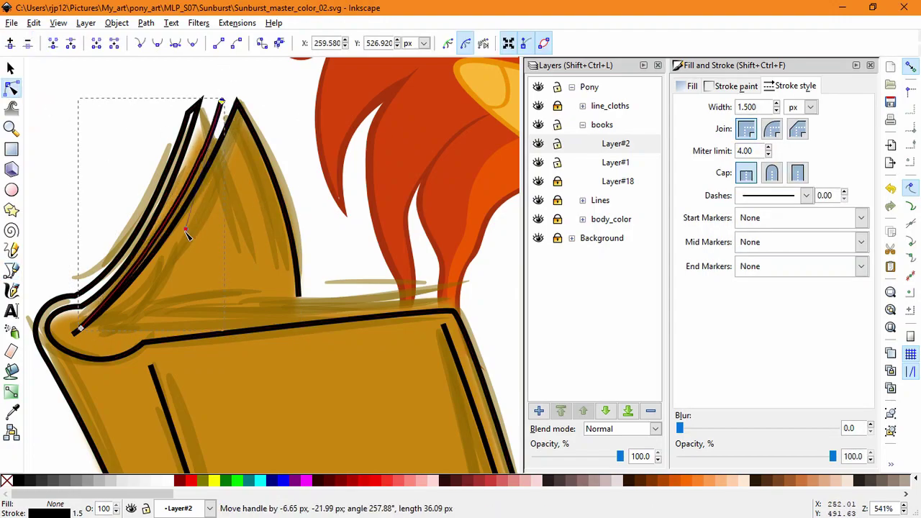
# - Extend the second page line from its tip with a short segment down to the front page's edge
pyautogui.press('b')
pyautogui.click(222, 101)
pyautogui.click(229, 121)
pyautogui.press('Return')
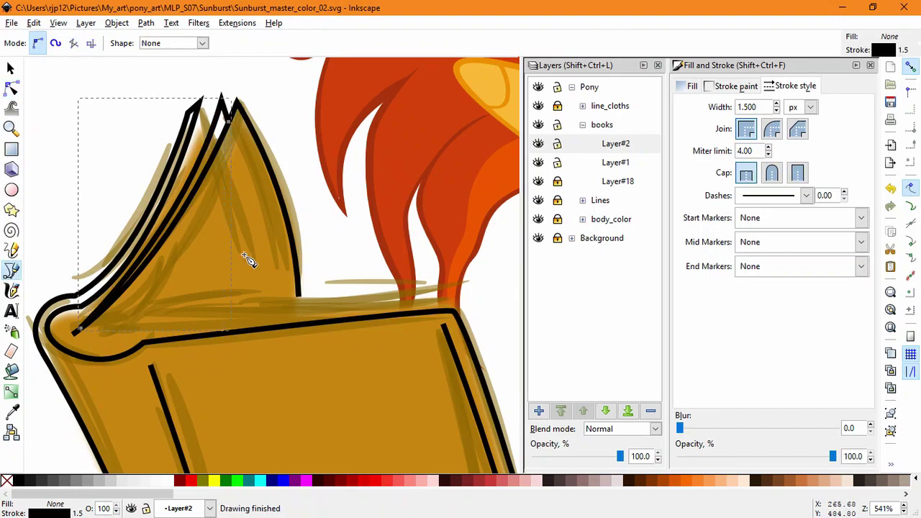
# - Extend the front page outline from the spine curl with a wavy page-block edge ending in a short segment down to the cover corner
pyautogui.click(6, 87)
pyautogui.click(76, 332)
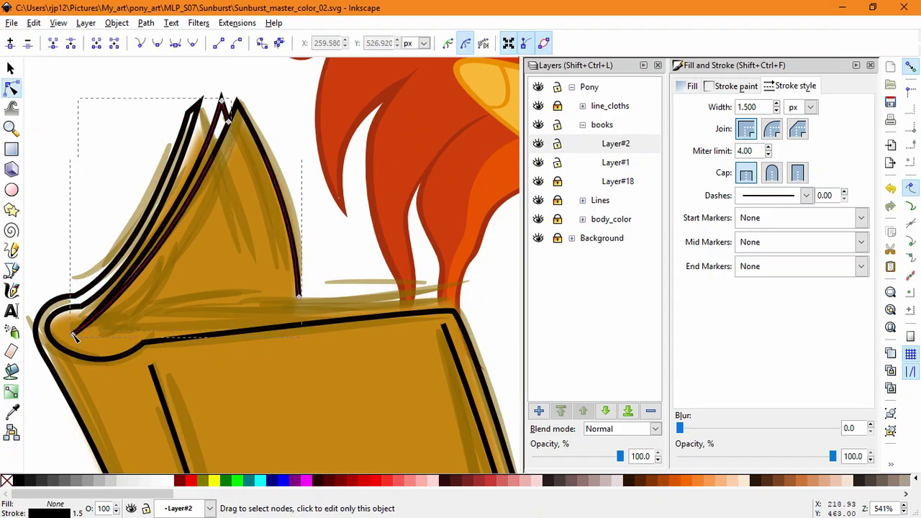
pyautogui.click(11, 290)
pyautogui.click(11, 271)
pyautogui.click(72, 335)
pyautogui.moveTo(242, 296); pyautogui.dragTo(366, 284)
pyautogui.moveTo(356, 299); pyautogui.dragTo(379, 298)
pyautogui.click(439, 286)
pyautogui.click(446, 311)
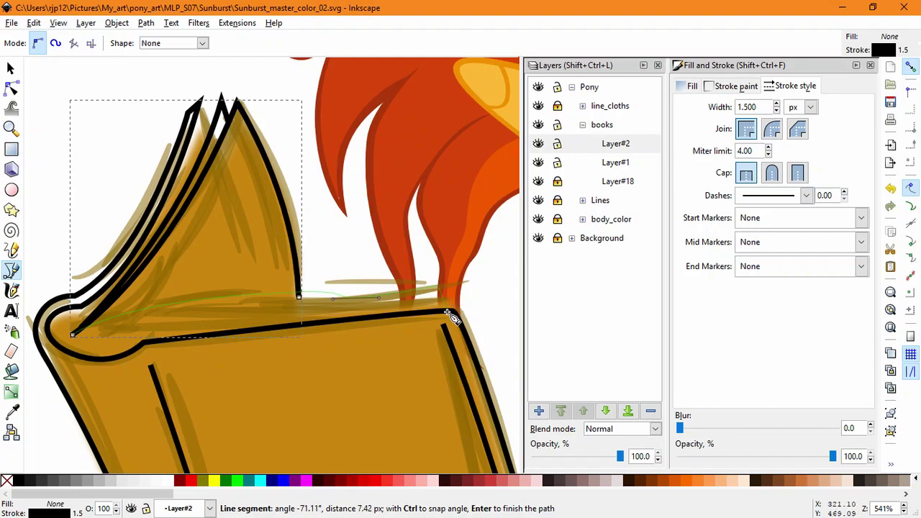
pyautogui.press('Return')
# - Smooth the wavy page-block edge by adjusting its nodes and handles, and shift its end segment slightly inward
pyautogui.click(11, 87)
pyautogui.click(237, 295)
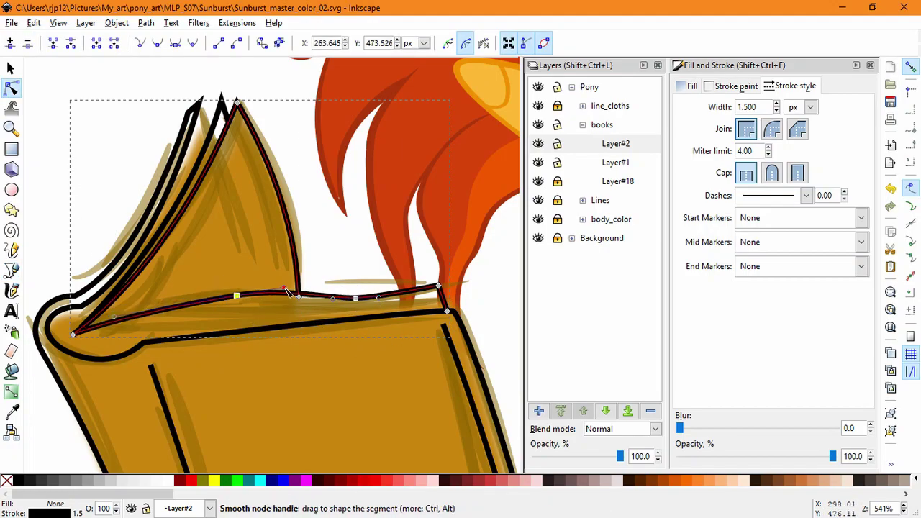
pyautogui.moveTo(356, 299); pyautogui.dragTo(341, 301)
pyautogui.moveTo(237, 295); pyautogui.dragTo(217, 296)
pyautogui.moveTo(93, 306); pyautogui.dragTo(119, 304)
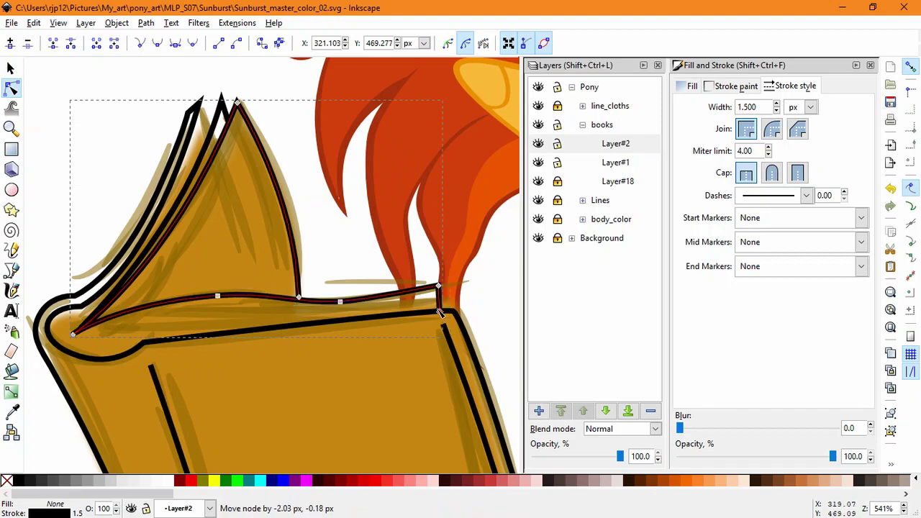
pyautogui.moveTo(443, 311)
pyautogui.mouseDown()
pyautogui.moveTo(430, 289)
pyautogui.moveTo(438, 310)
pyautogui.mouseUp()
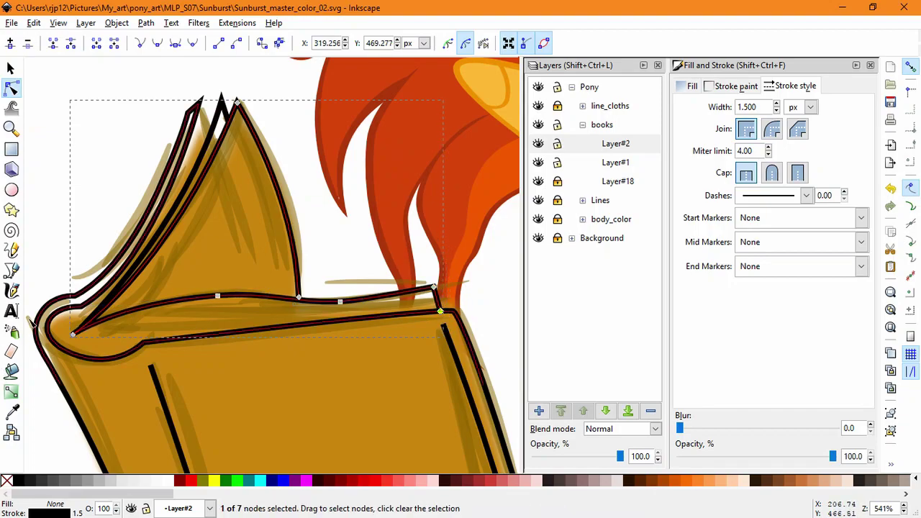
# - Draw a second wavy page line below the first, from the spine curl to a short end segment meeting the cover
pyautogui.press('b')
pyautogui.click(87, 333)
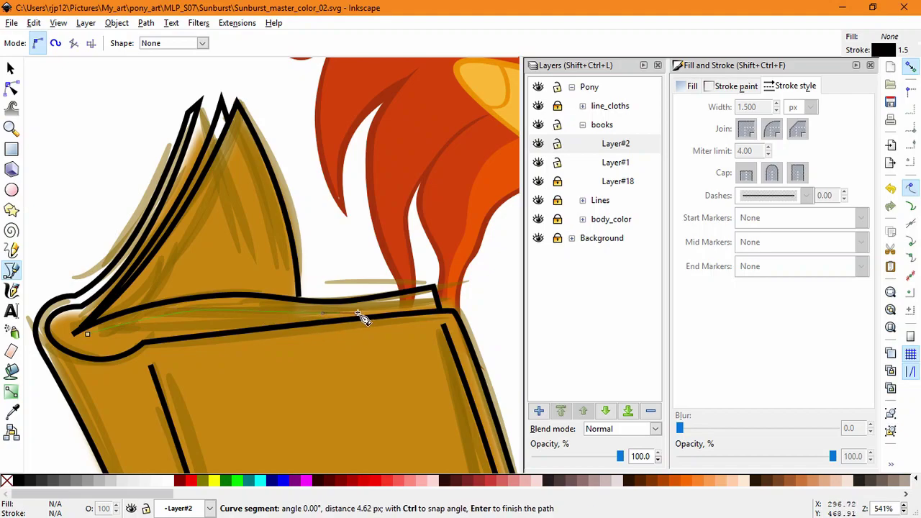
pyautogui.press('Escape')
pyautogui.click(90, 331)
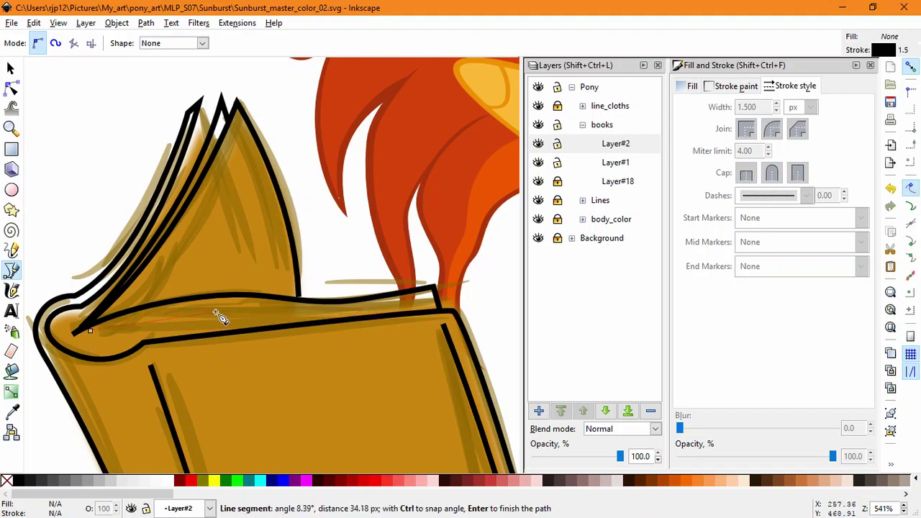
pyautogui.moveTo(226, 308); pyautogui.dragTo(285, 308)
pyautogui.moveTo(342, 312); pyautogui.dragTo(363, 309)
pyautogui.click(424, 297)
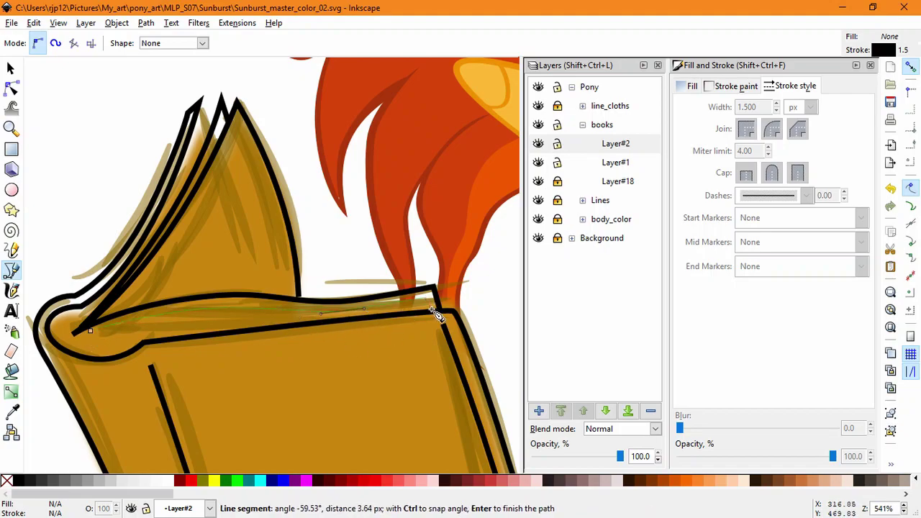
pyautogui.doubleClick(426, 311)
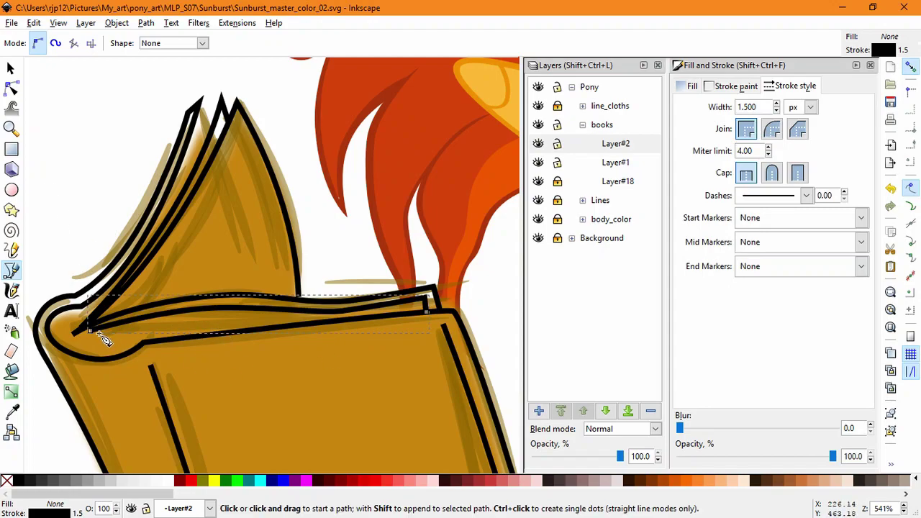
# - Draw a short third page line from the spine curl to the cover's upper edge and adjust its curve
pyautogui.click(99, 332)
pyautogui.moveTo(322, 324); pyautogui.dragTo(325, 324)
pyautogui.press('Return')
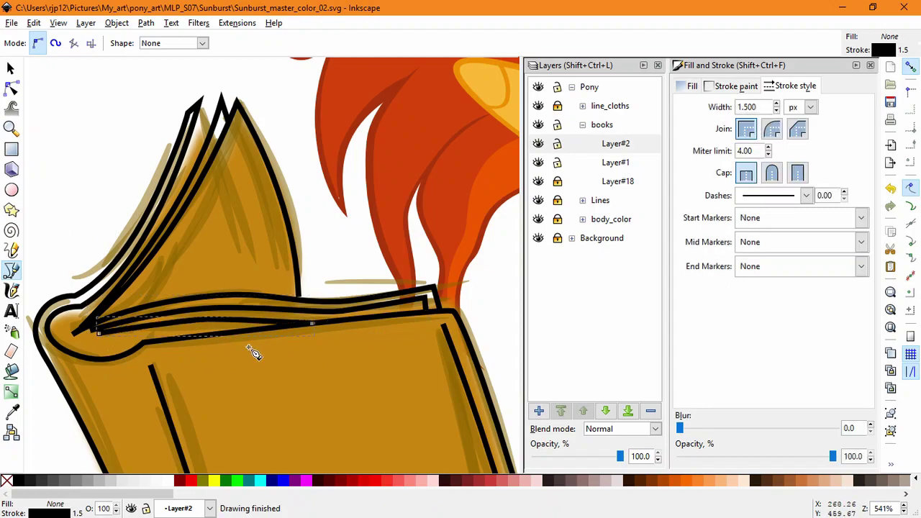
pyautogui.click(11, 88)
pyautogui.moveTo(212, 318); pyautogui.dragTo(296, 318)
pyautogui.click(301, 322)
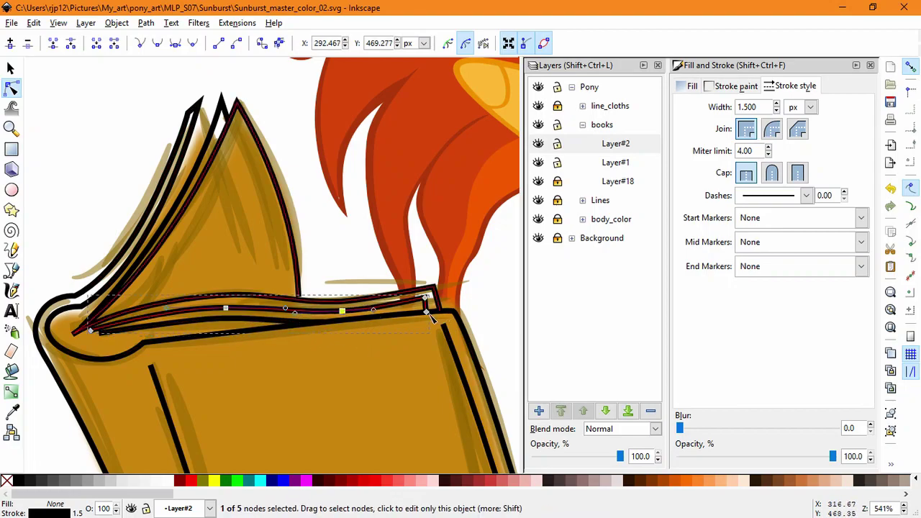
# - Nudge the front page's node where its curved outer edge meets the wavy page-block line
pyautogui.click(330, 263)
pyautogui.keyDown('ctrl'); pyautogui.scroll(2, 288, 287); pyautogui.keyUp('ctrl')
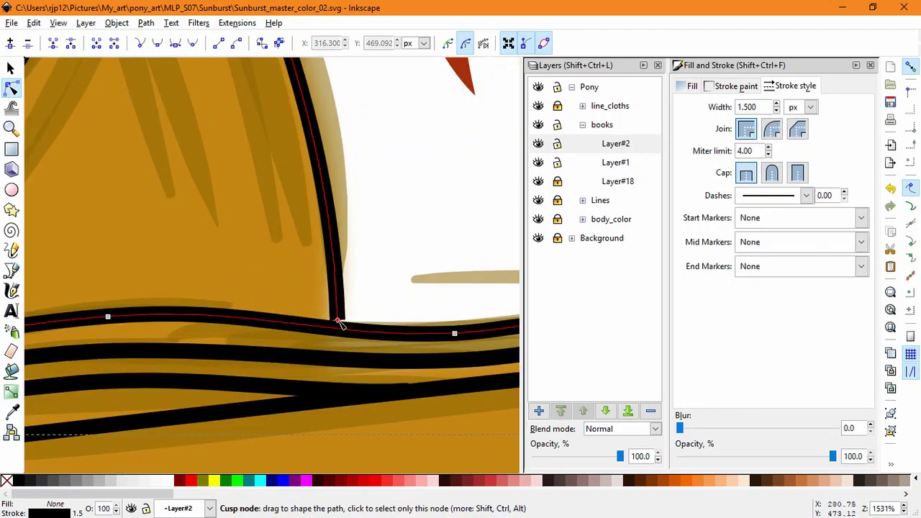
pyautogui.keyDown('ctrl'); pyautogui.scroll(-4, 407, 254); pyautogui.keyUp('ctrl')
# - Draw a short straight line from the raised cover's tip down to the middle page, and align both end nodes with the neighbouring outlines
pyautogui.moveTo(415, 413); pyautogui.dragTo(330, 398)
pyautogui.keyDown('ctrl'); pyautogui.scroll(4, 262, 159); pyautogui.keyUp('ctrl')
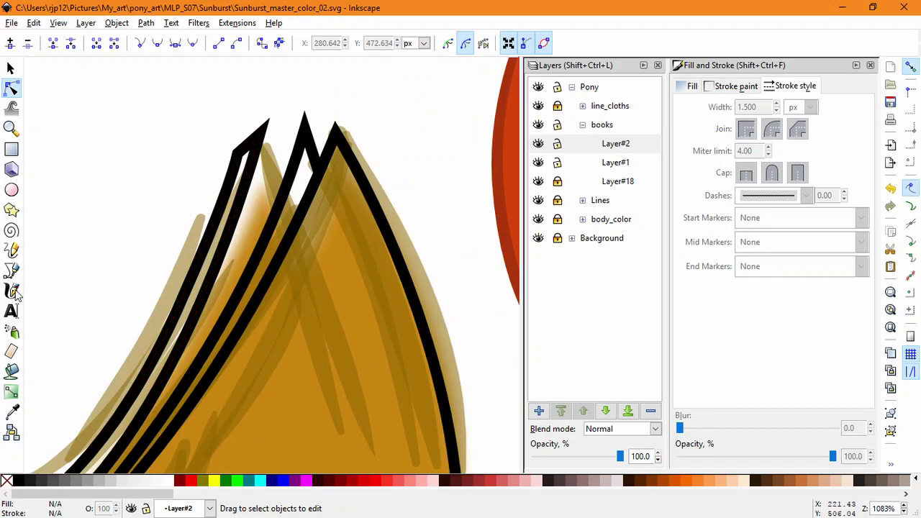
pyautogui.press('b')
pyautogui.click(265, 127)
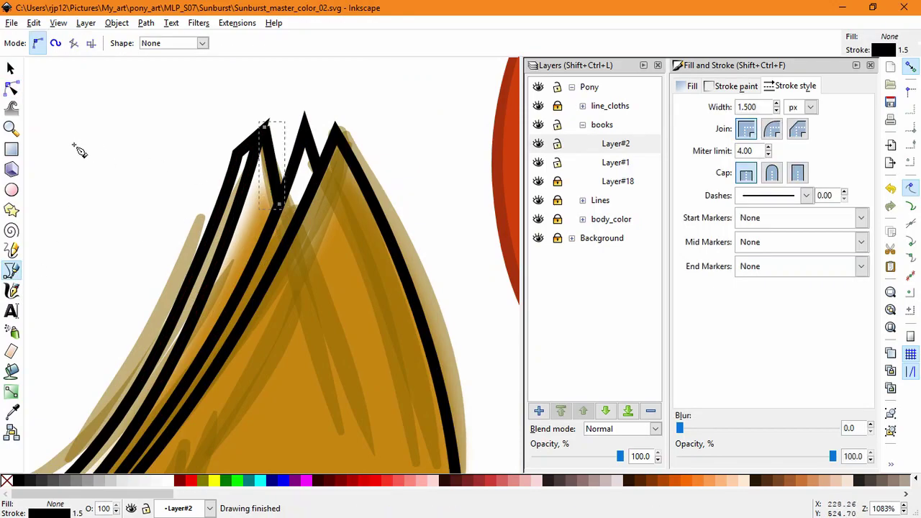
pyautogui.click(11, 88)
pyautogui.moveTo(279, 204); pyautogui.dragTo(285, 190)
pyautogui.moveTo(265, 127); pyautogui.dragTo(264, 129)
pyautogui.press('Escape')
pyautogui.scroll(-1, 380, 234)
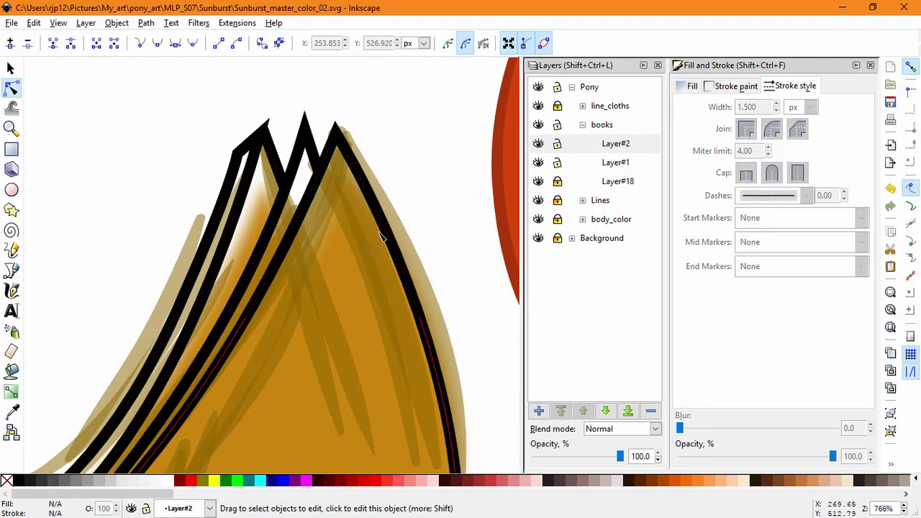
# - Set the cover outline's stroke join to round
pyautogui.scroll(-3, 380, 234)
pyautogui.moveTo(418, 374); pyautogui.dragTo(401, 383)
pyautogui.scroll(4, 338, 229)
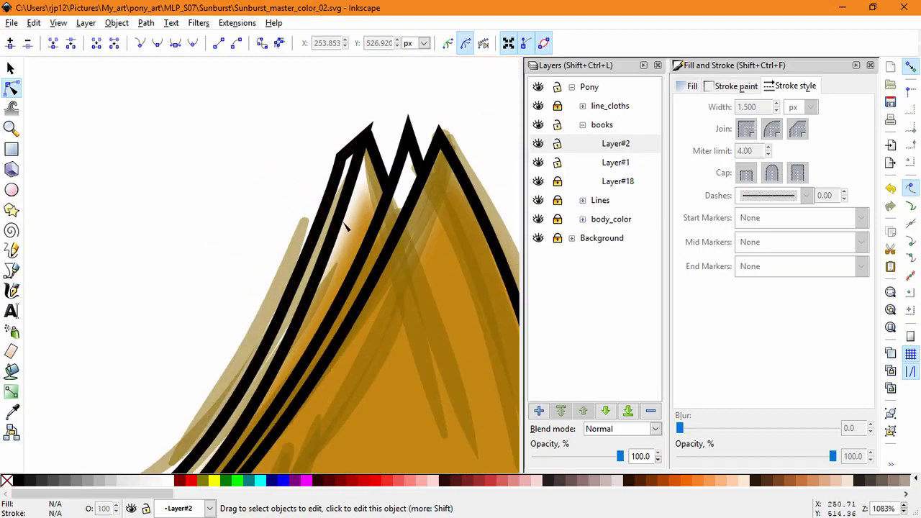
pyautogui.click(343, 223)
pyautogui.click(772, 130)
# - Reposition both ends of the short line between the raised cover's tip and the middle page
pyautogui.click(378, 159)
pyautogui.moveTo(367, 133); pyautogui.dragTo(362, 138)
pyautogui.moveTo(389, 193); pyautogui.dragTo(387, 198)
pyautogui.click(422, 105)
pyautogui.click(421, 103)
pyautogui.click(378, 173)
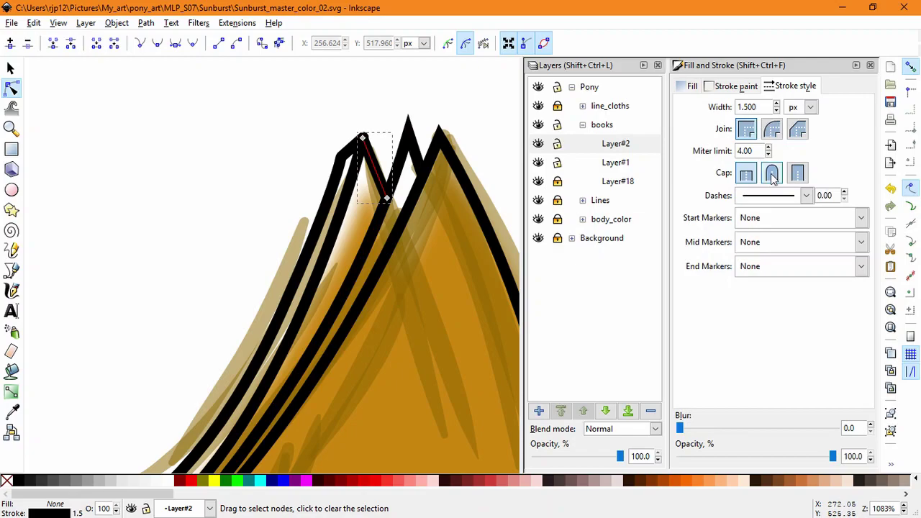
# - Give the short line a round cap and nudge its upper end node to align with the rounded cover tip
pyautogui.click(772, 178)
pyautogui.scroll(5, 370, 144)
pyautogui.moveTo(330, 116); pyautogui.dragTo(333, 113)
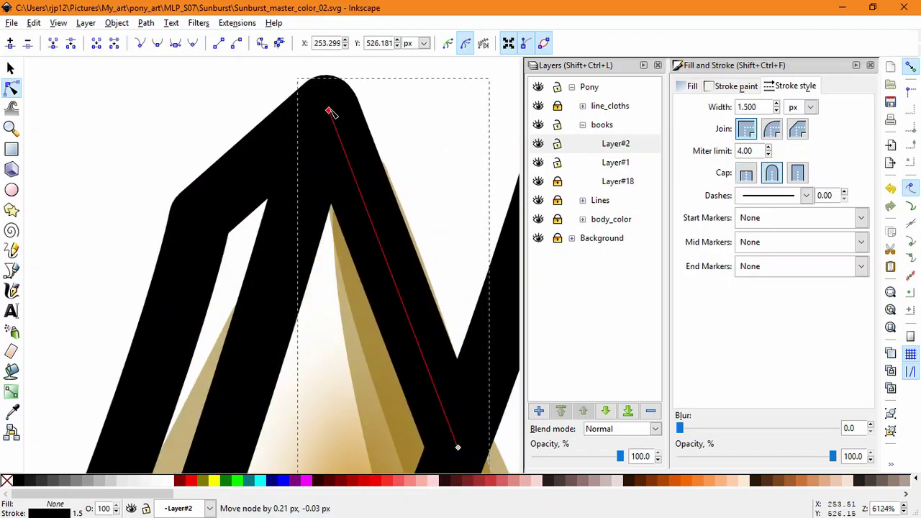
pyautogui.click(443, 157)
pyautogui.scroll(-8, 360, 237)
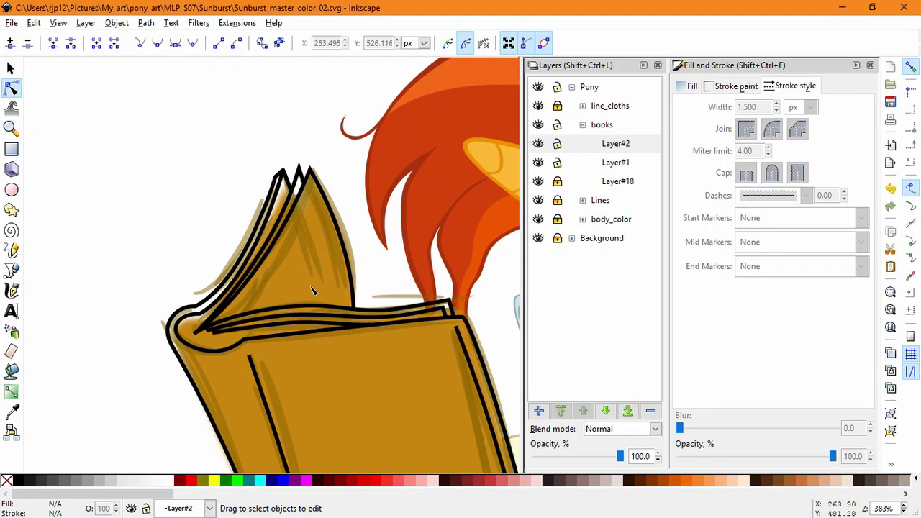
# - Shift the lower end node of the second page line slightly inward along the cover's upper edge
pyautogui.scroll(3, 313, 290)
pyautogui.click(456, 314)
pyautogui.moveTo(442, 319); pyautogui.dragTo(437, 318)
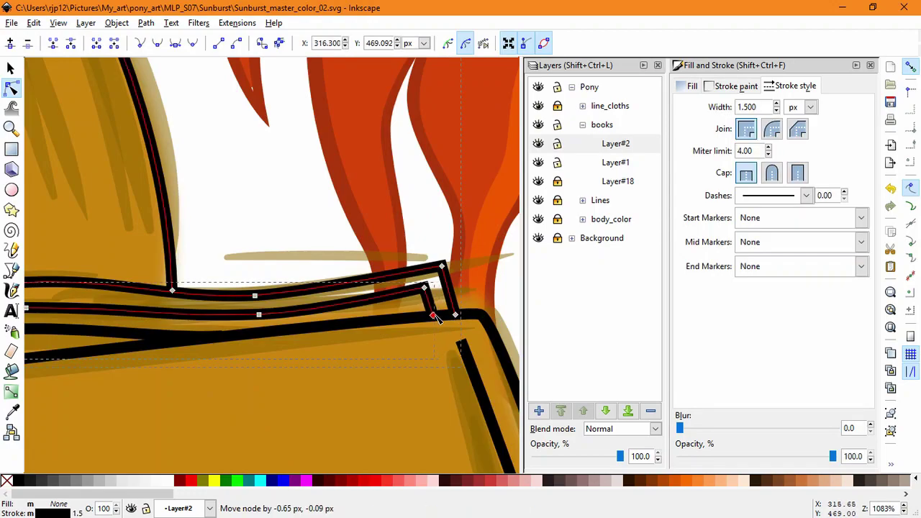
pyautogui.click(273, 232)
pyautogui.scroll(-5, 268, 234)
pyautogui.click(121, 188)
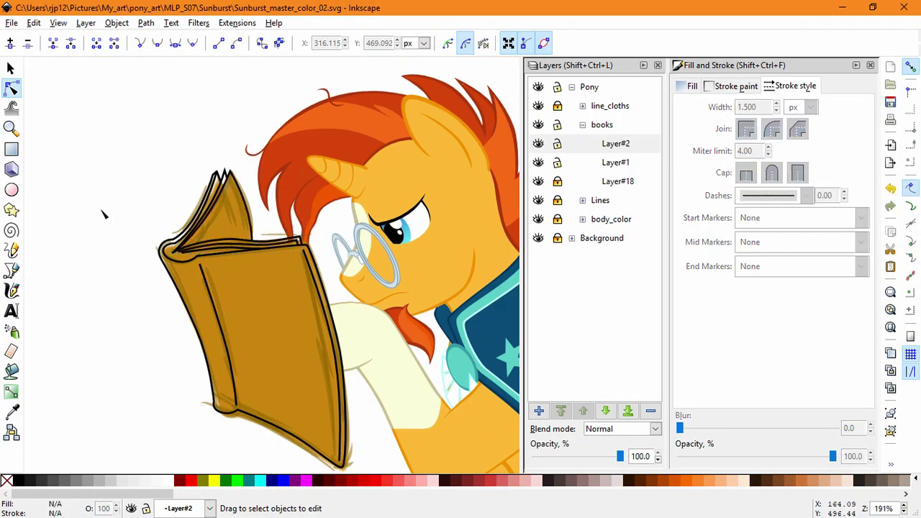
# - Convert the front page outline's stroke to a path
pyautogui.scroll(4, 103, 214)
pyautogui.moveTo(405, 374); pyautogui.dragTo(93, 326)
pyautogui.scroll(-3, 100, 279)
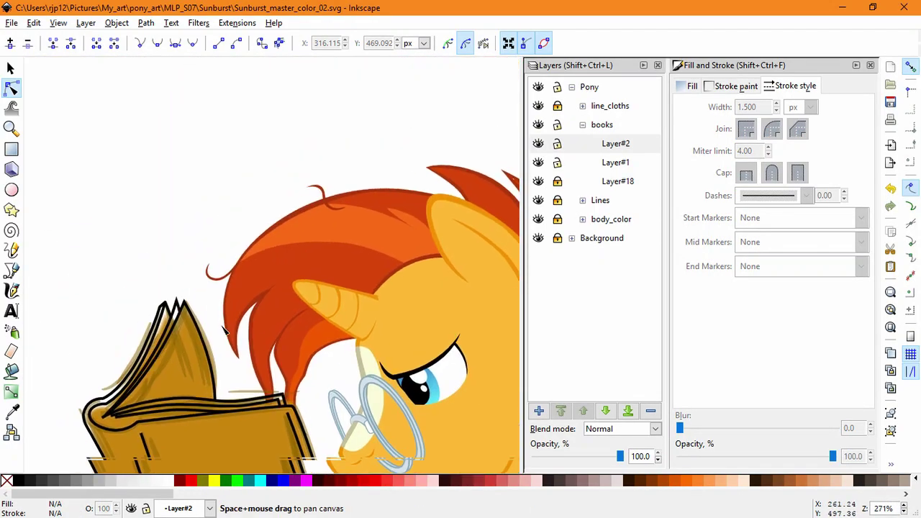
pyautogui.scroll(2, 225, 329)
pyautogui.click(225, 329)
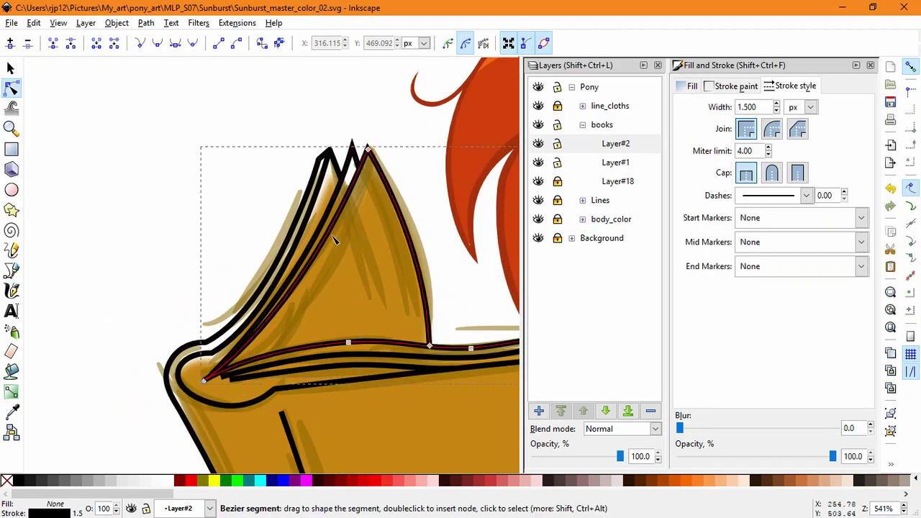
pyautogui.click(145, 22)
pyautogui.click(175, 55)
# - Join the front page outline's end nodes at the spine curl and adjust the node and handle into a sharp taper
pyautogui.scroll(5, 206, 394)
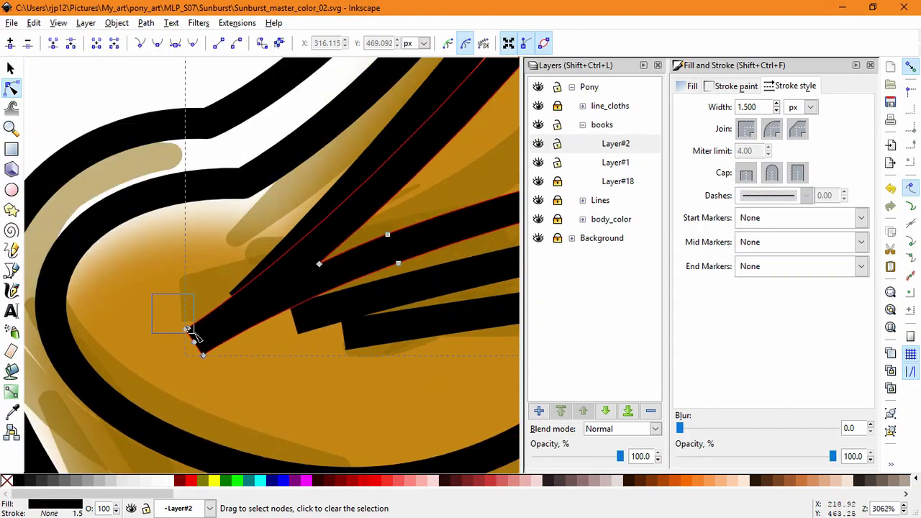
pyautogui.moveTo(193, 334); pyautogui.dragTo(255, 308)
pyautogui.click(53, 44)
pyautogui.moveTo(193, 336); pyautogui.dragTo(199, 338)
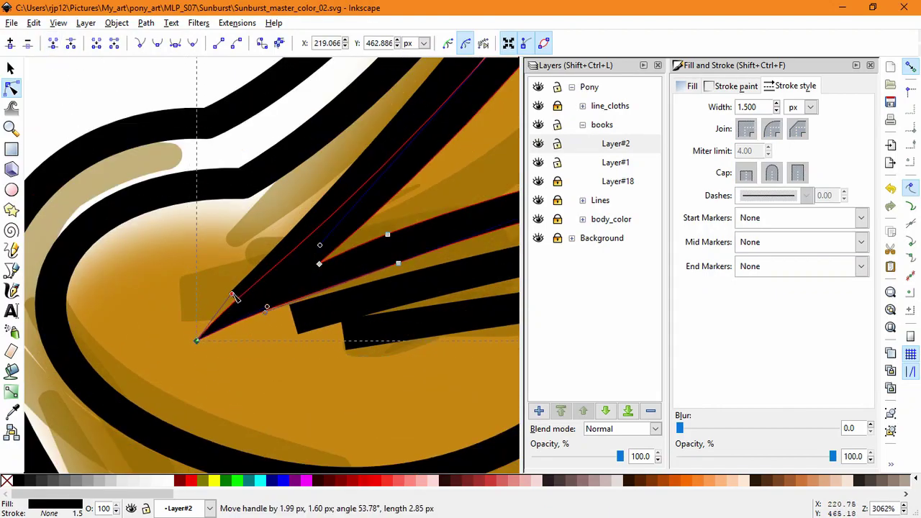
pyautogui.scroll(-6, 194, 341)
pyautogui.click(354, 315)
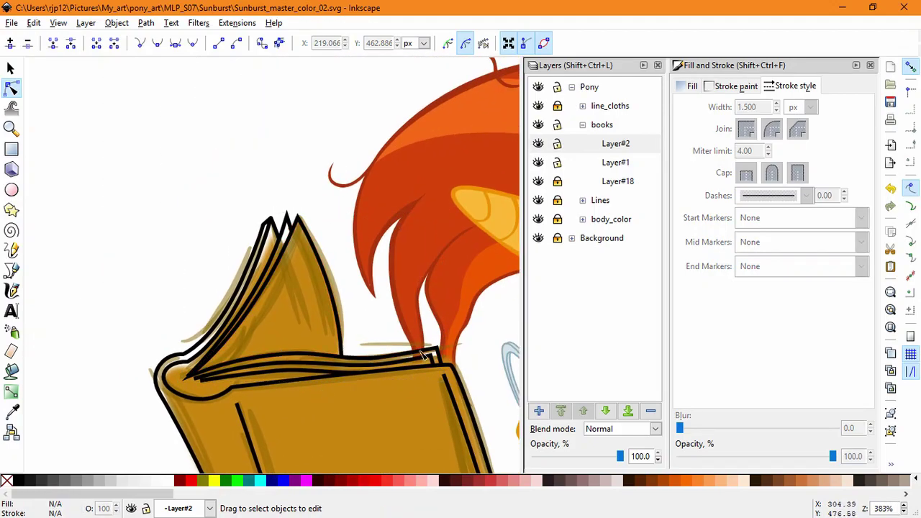
# - Convert the second page line's stroke to a path and join its spine-end nodes into a tapered point
pyautogui.scroll(3, 186, 387)
pyautogui.click(229, 355)
pyautogui.click(146, 23)
pyautogui.click(169, 58)
pyautogui.moveTo(220, 379)
pyautogui.mouseDown()
pyautogui.moveTo(198, 351)
pyautogui.moveTo(203, 360)
pyautogui.mouseUp()
pyautogui.click(54, 44)
pyautogui.click(243, 386)
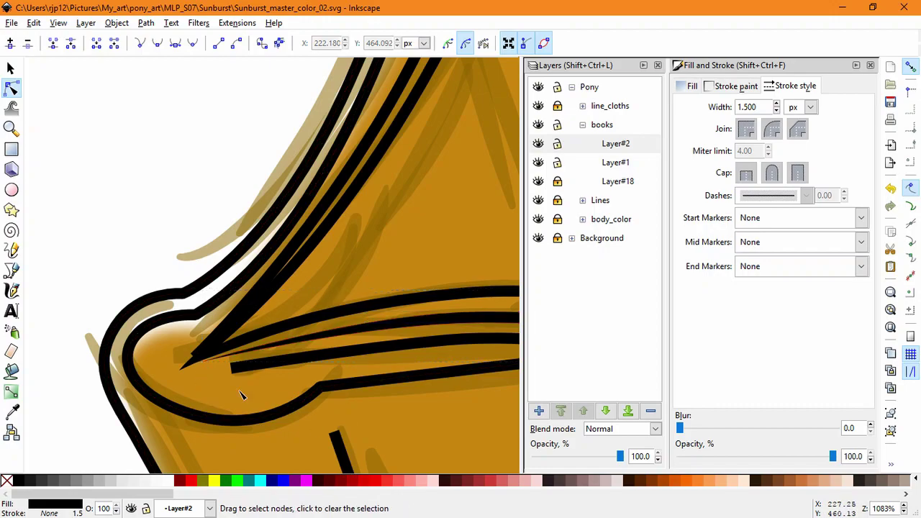
pyautogui.click(243, 387)
# - Adjust the third page line's curve by shifting its smooth middle node
pyautogui.scroll(-3, 243, 386)
pyautogui.scroll(2, 283, 371)
pyautogui.click(316, 351)
pyautogui.moveTo(357, 338); pyautogui.dragTo(381, 371)
pyautogui.moveTo(279, 344); pyautogui.dragTo(275, 373)
pyautogui.doubleClick(309, 304)
pyautogui.click(228, 378)
pyautogui.click(346, 366)
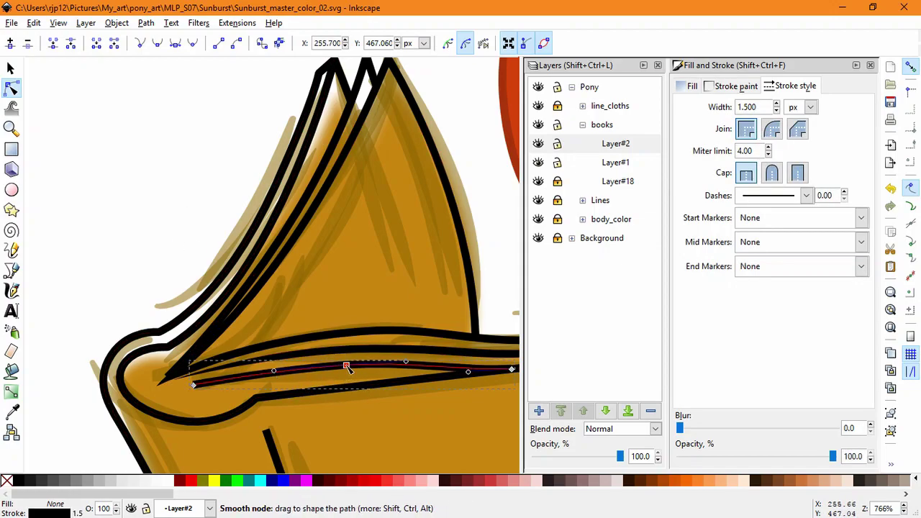
pyautogui.moveTo(347, 367); pyautogui.dragTo(356, 365)
# - Convert the third page line's stroke to a path
pyautogui.click(117, 22)
pyautogui.moveTo(146, 22)
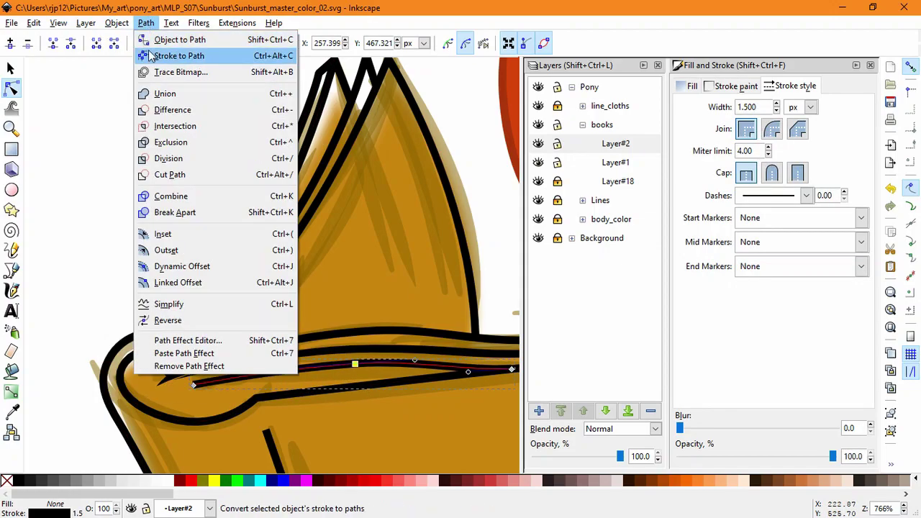
pyautogui.click(155, 56)
pyautogui.click(57, 47)
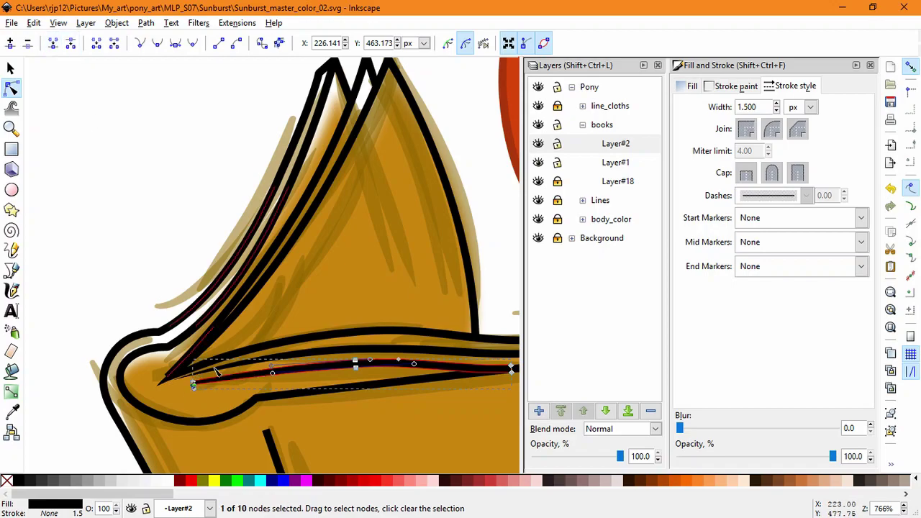
pyautogui.scroll(3, 200, 397)
# - Try joining and breaking the third page line's spine-end nodes, and shift the two end corners
pyautogui.moveTo(180, 355); pyautogui.dragTo(148, 355)
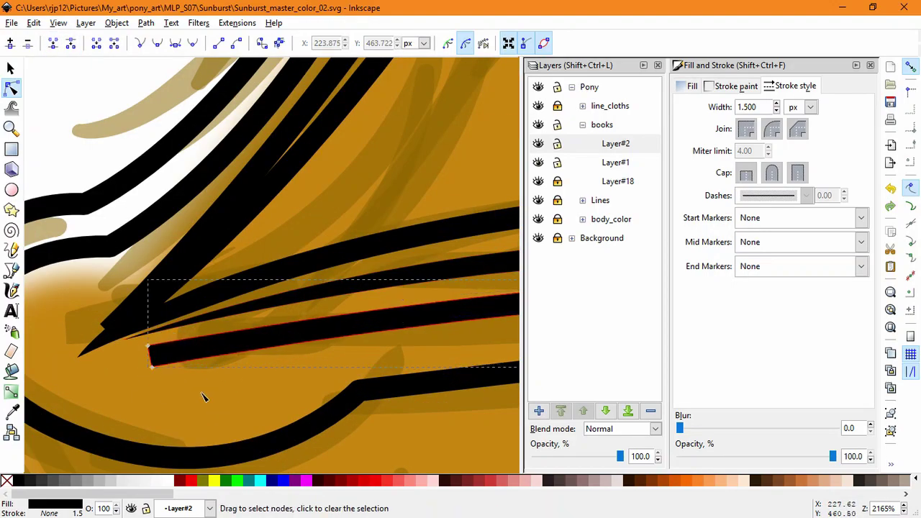
pyautogui.click(55, 47)
pyautogui.moveTo(118, 325); pyautogui.dragTo(174, 378)
pyautogui.click(54, 48)
pyautogui.moveTo(213, 434); pyautogui.dragTo(115, 317)
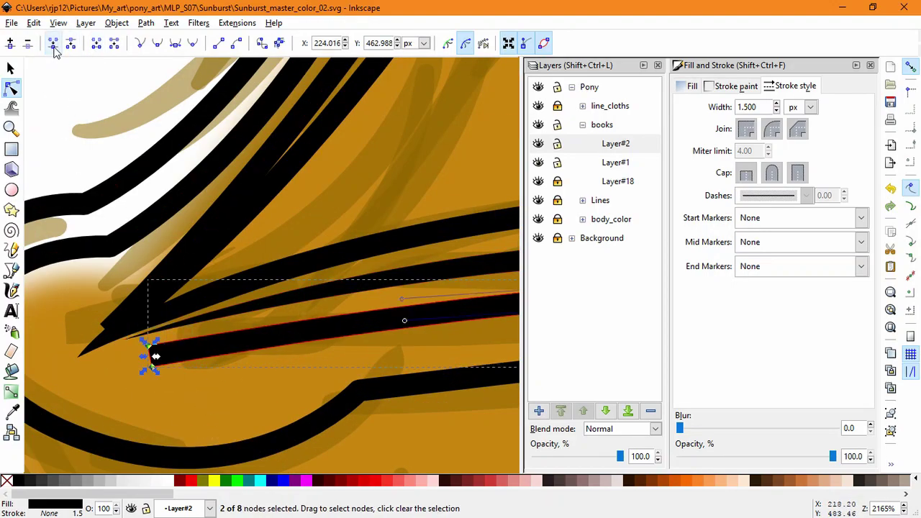
pyautogui.click(69, 44)
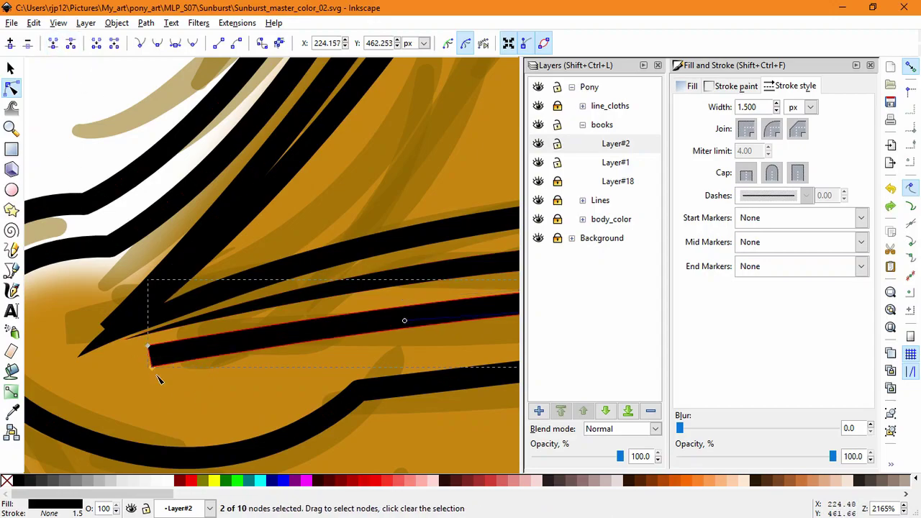
pyautogui.click(109, 352)
pyautogui.moveTo(152, 367)
pyautogui.mouseDown()
pyautogui.moveTo(144, 378)
pyautogui.moveTo(166, 376)
pyautogui.mouseUp()
pyautogui.moveTo(148, 346)
pyautogui.mouseDown()
pyautogui.moveTo(139, 369)
pyautogui.moveTo(144, 352)
pyautogui.mouseUp()
pyautogui.click(149, 346)
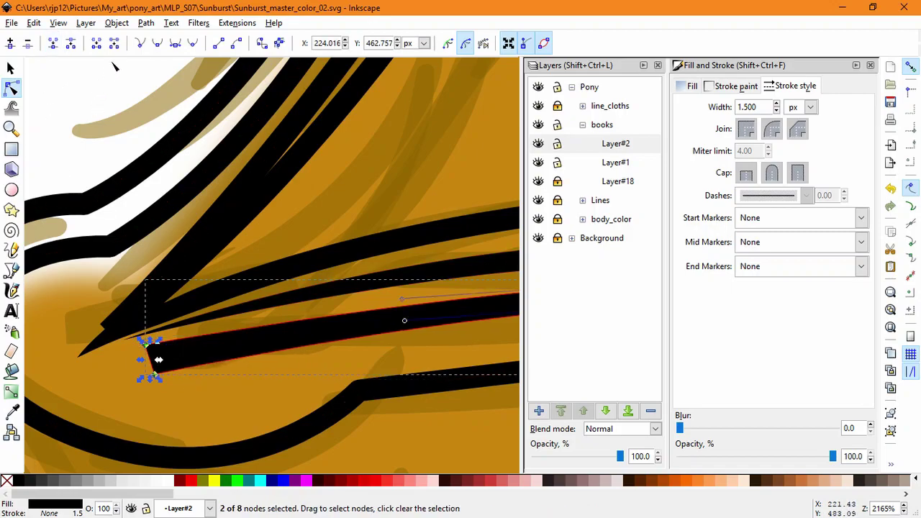
# - Join the third page line's spine-end nodes into one point and position that tip beside the other page lines
pyautogui.click(53, 45)
pyautogui.moveTo(150, 359); pyautogui.dragTo(110, 346)
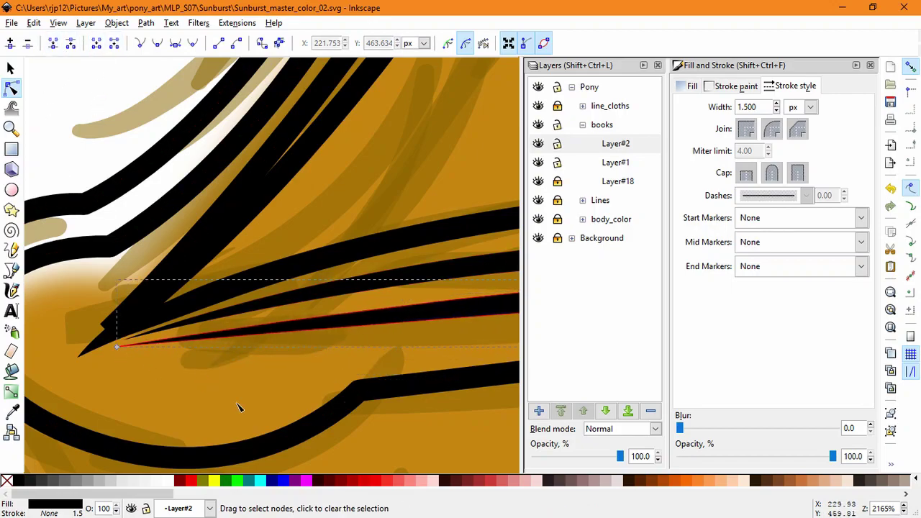
pyautogui.scroll(-3, 245, 396)
pyautogui.moveTo(258, 375); pyautogui.dragTo(167, 390)
pyautogui.click(105, 382)
pyautogui.moveTo(102, 382); pyautogui.dragTo(117, 381)
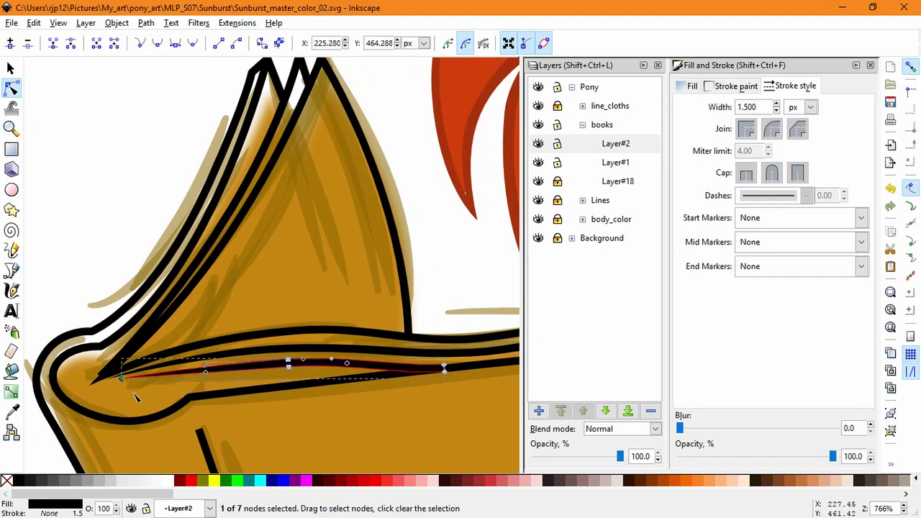
pyautogui.click(135, 394)
# - Remove the redundant middle nodes from the third page line and smooth its shape
pyautogui.click(318, 363)
pyautogui.moveTo(277, 349); pyautogui.dragTo(297, 383)
pyautogui.moveTo(204, 365)
pyautogui.mouseDown()
pyautogui.moveTo(204, 349)
pyautogui.moveTo(205, 366)
pyautogui.mouseUp()
pyautogui.moveTo(309, 351); pyautogui.dragTo(349, 399)
pyautogui.press('Delete')
pyautogui.moveTo(248, 339); pyautogui.dragTo(492, 412)
pyautogui.scroll(-2, 492, 412)
pyautogui.moveTo(492, 412); pyautogui.dragTo(413, 418)
pyautogui.moveTo(410, 414); pyautogui.dragTo(206, 375)
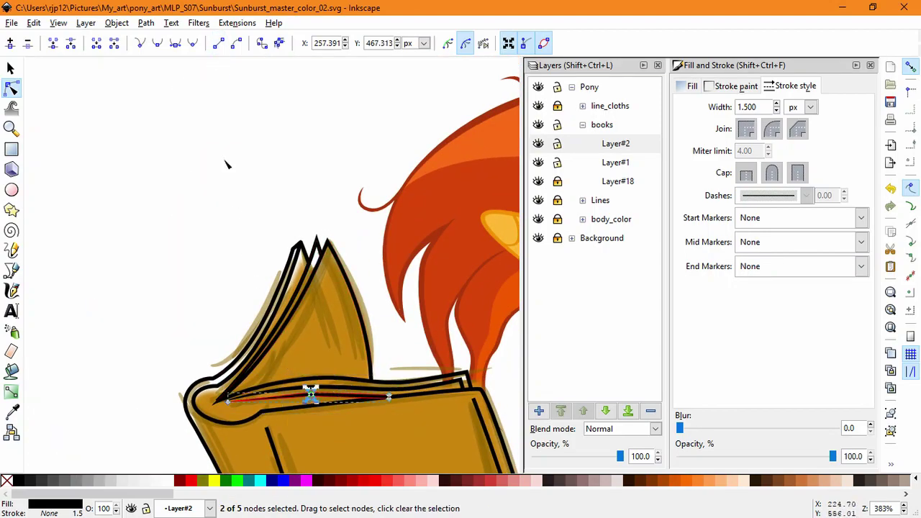
# - Adjust the third page line's far end nodes so the line blends into the cover's upper edge
pyautogui.keyDown('ctrl'); pyautogui.scroll(3, 317, 407); pyautogui.keyUp('ctrl')
pyautogui.moveTo(224, 377); pyautogui.dragTo(204, 383)
pyautogui.moveTo(401, 451); pyautogui.dragTo(224, 422)
pyautogui.moveTo(393, 398); pyautogui.dragTo(151, 318)
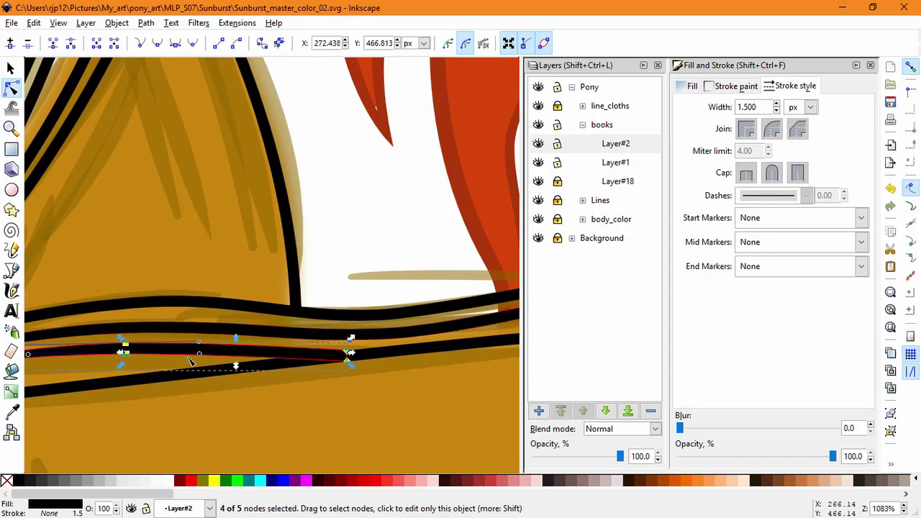
pyautogui.press('Delete')
pyautogui.moveTo(347, 359); pyautogui.dragTo(345, 355)
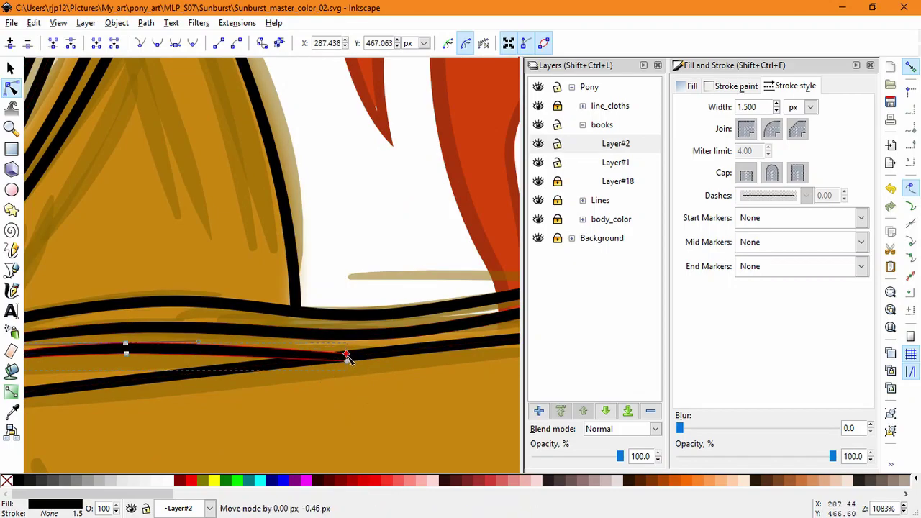
pyautogui.moveTo(208, 343); pyautogui.dragTo(208, 343)
pyautogui.doubleClick(227, 416)
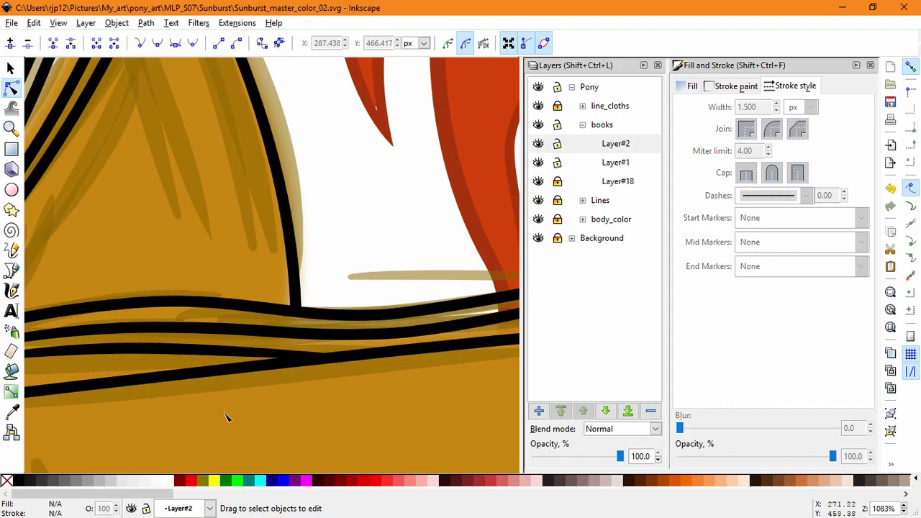
# - Convert the middle page's stroke to a path and taper its lower end to a point at the spine curl
pyautogui.scroll(-4, 227, 416)
pyautogui.moveTo(205, 423); pyautogui.dragTo(247, 428)
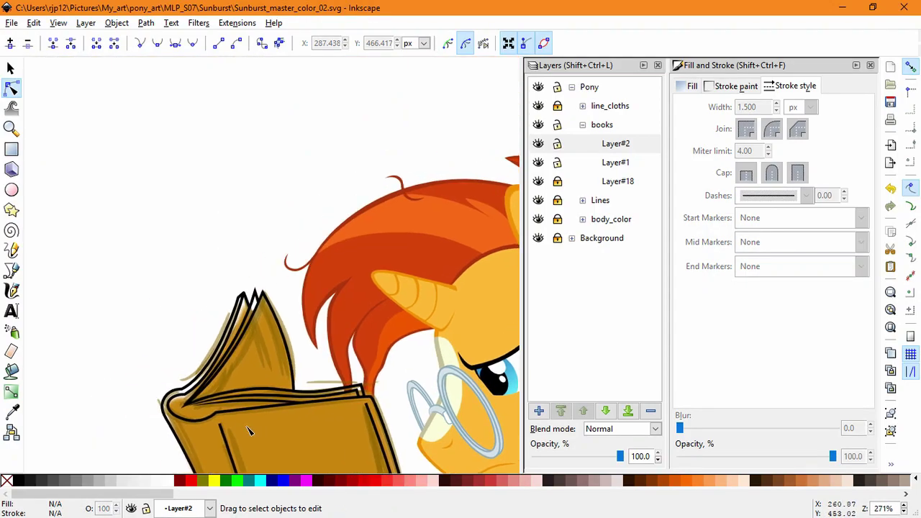
pyautogui.scroll(4, 202, 387)
pyautogui.click(241, 352)
pyautogui.click(146, 23)
pyautogui.click(169, 54)
pyautogui.moveTo(176, 465)
pyautogui.mouseDown()
pyautogui.moveTo(134, 429)
pyautogui.moveTo(144, 456)
pyautogui.moveTo(161, 435)
pyautogui.mouseUp()
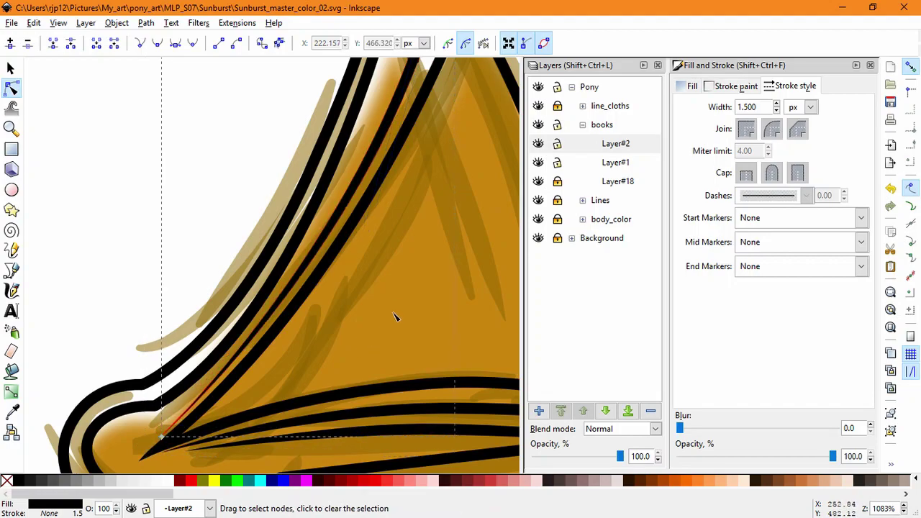
pyautogui.press('Escape')
pyautogui.scroll(-3, 394, 316)
pyautogui.scroll(4, 361, 322)
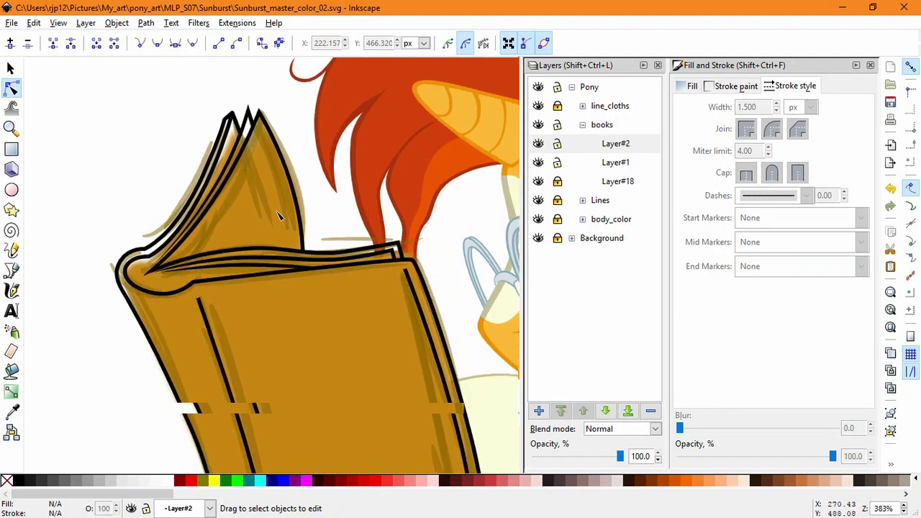
# - Move the cover outline's outer corner node above the spine curl by about 1.20 px horizontally and -0.65 px vertically
pyautogui.click(101, 367)
pyautogui.click(98, 364)
pyautogui.moveTo(101, 371); pyautogui.dragTo(110, 372)
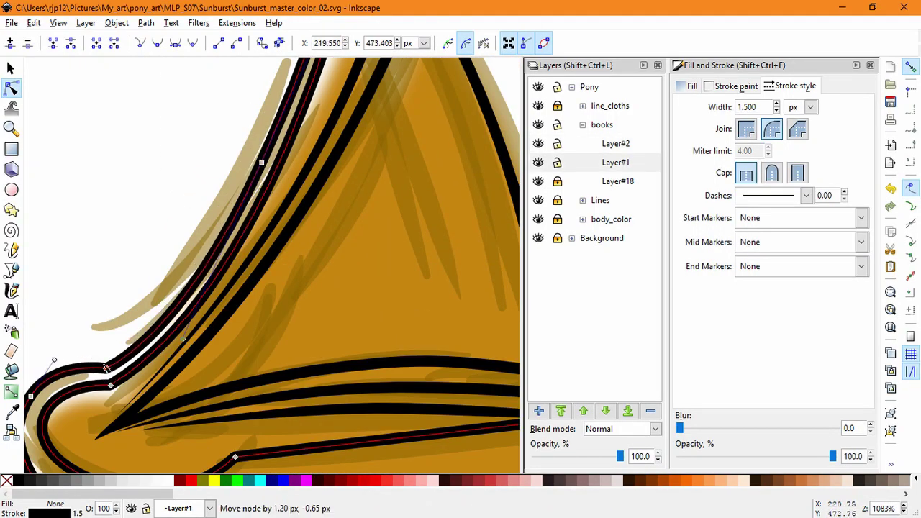
pyautogui.press('Escape')
# - Convert the inner line along the cover's outer edge to a path and join its upper end nodes into a point
pyautogui.scroll(-3, 132, 273)
pyautogui.moveTo(319, 417); pyautogui.dragTo(229, 234)
pyautogui.click(302, 176)
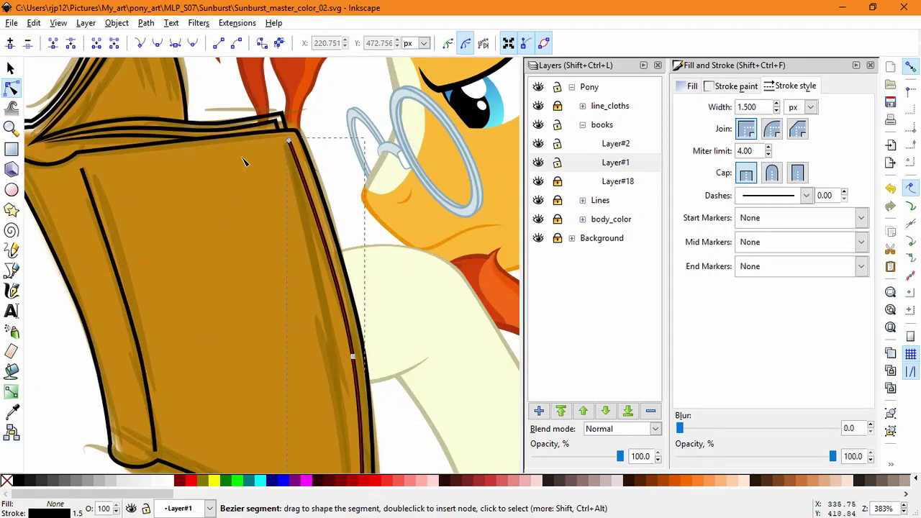
pyautogui.click(146, 23)
pyautogui.click(144, 56)
pyautogui.moveTo(275, 124); pyautogui.dragTo(297, 146)
pyautogui.click(54, 43)
# - Join the lower end nodes of the inner line along the cover's outer edge into a point
pyautogui.moveTo(373, 395); pyautogui.dragTo(311, 230)
pyautogui.moveTo(284, 385); pyautogui.dragTo(311, 417)
pyautogui.click(54, 44)
pyautogui.click(371, 430)
pyautogui.click(371, 429)
# - Convert the crease line beside the book's spine to a path and taper both its ends to points
pyautogui.moveTo(206, 269); pyautogui.dragTo(340, 413)
pyautogui.click(180, 210)
pyautogui.click(146, 23)
pyautogui.click(144, 41)
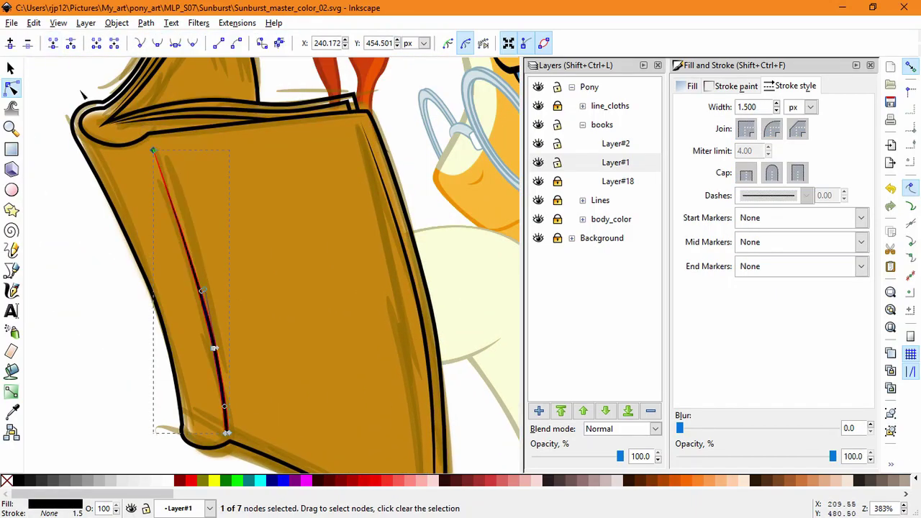
pyautogui.press('Escape')
pyautogui.press('Escape')
# - Hide the sketched book layer Layer#18 and add a new layer directly above it
pyautogui.click(539, 181)
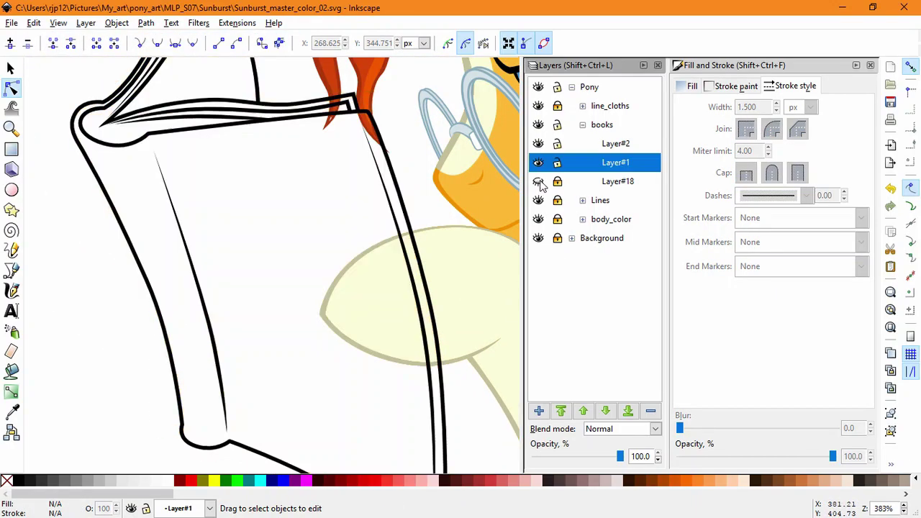
pyautogui.scroll(-2, 350, 191)
pyautogui.click(617, 181)
pyautogui.click(538, 182)
pyautogui.click(538, 182)
pyautogui.moveTo(436, 287); pyautogui.dragTo(340, 351)
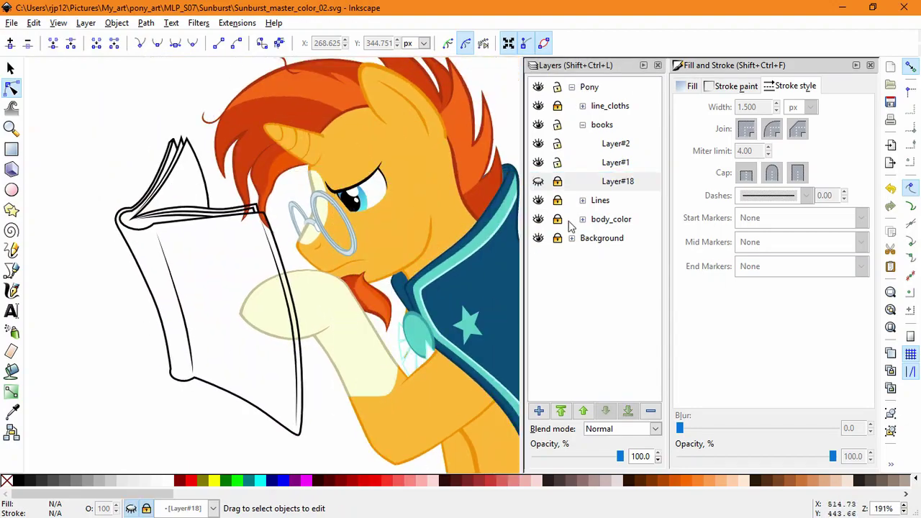
pyautogui.click(539, 411)
pyautogui.press('Return')
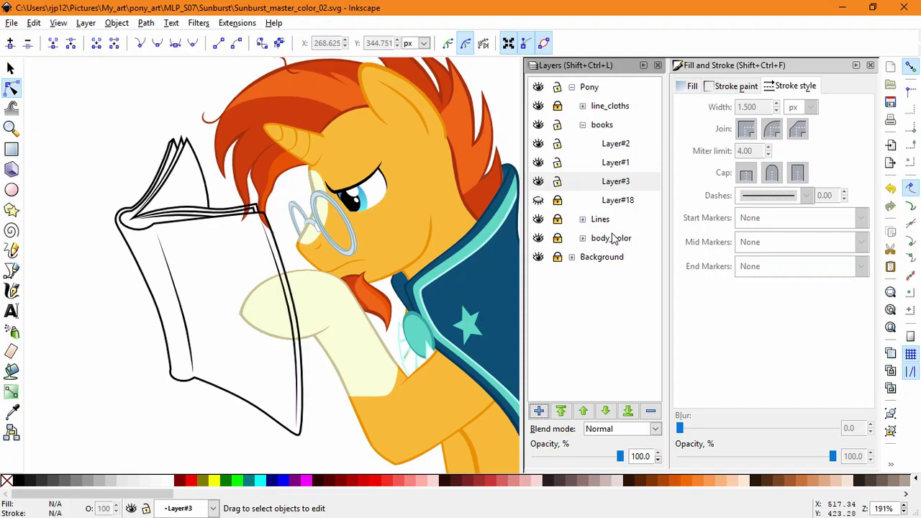
# - Hide the Lines and body_color layers, keeping the Background layer visible
pyautogui.click(538, 218)
pyautogui.click(539, 238)
pyautogui.click(538, 256)
pyautogui.click(12, 370)
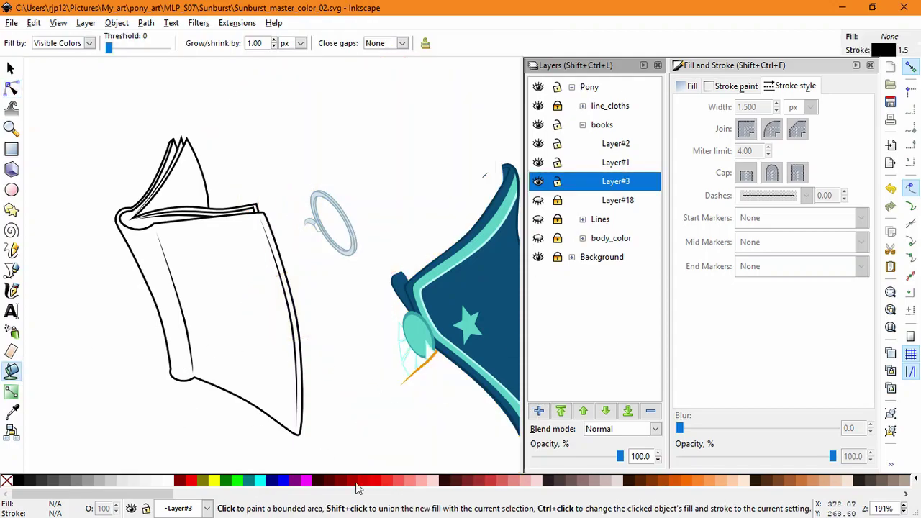
pyautogui.click(211, 265)
pyautogui.press('d')
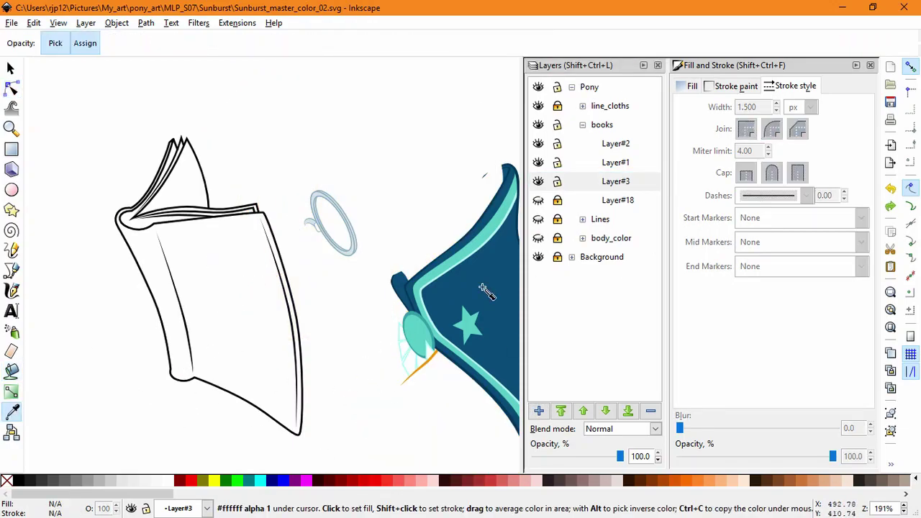
pyautogui.click(10, 372)
pyautogui.click(271, 395)
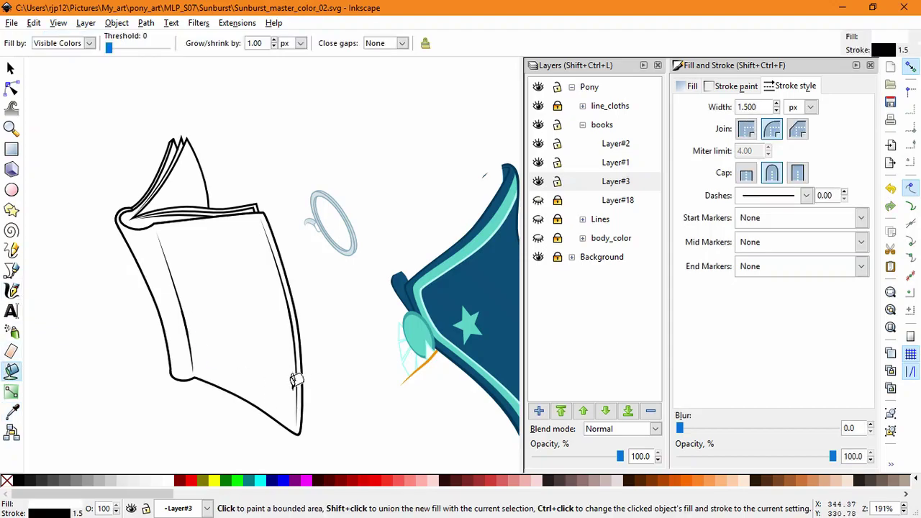
pyautogui.hotkey('ctrl', 'z')
# - Pick the cape's dark blue and bucket-fill the book cover with it
pyautogui.click(15, 414)
pyautogui.click(11, 371)
pyautogui.click(234, 289)
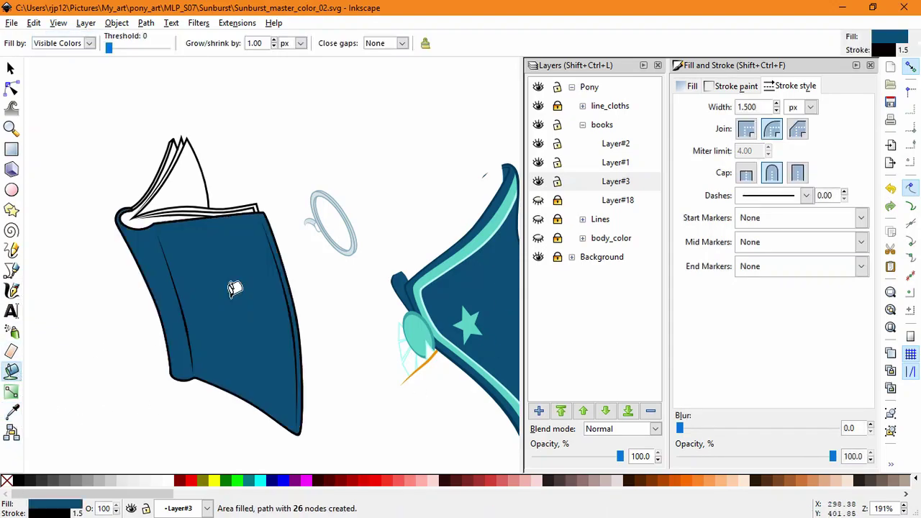
pyautogui.scroll(3, 198, 278)
pyautogui.moveTo(122, 152); pyautogui.dragTo(257, 366)
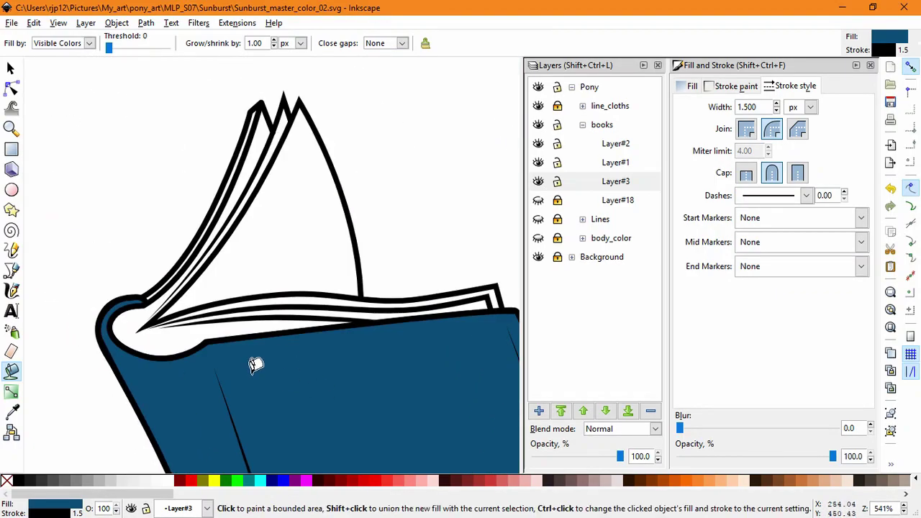
pyautogui.scroll(1, 170, 269)
pyautogui.hotkey('ctrl', 'z')
pyautogui.click(327, 379)
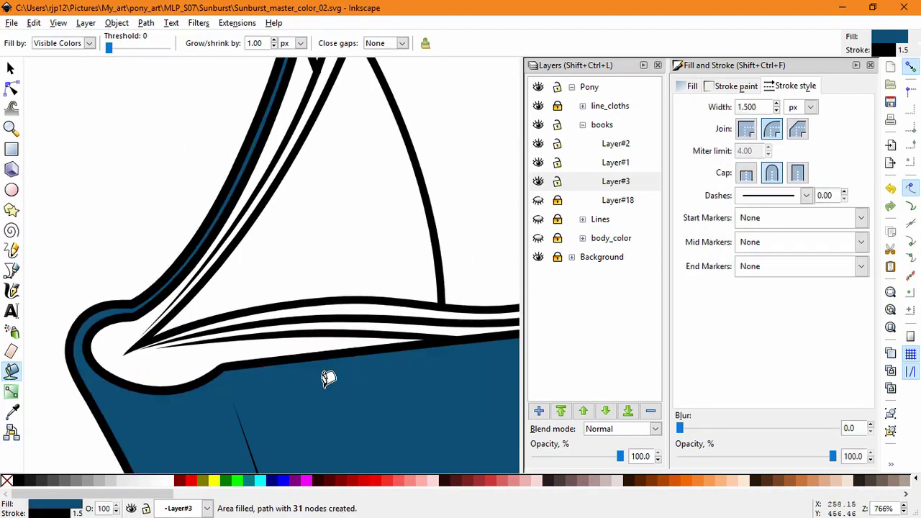
# - Refill the book cover without a stroke and union the narrow back-cover strip into the same fill
pyautogui.click(740, 88)
pyautogui.click(688, 109)
pyautogui.scroll(-4, 291, 320)
pyautogui.hotkey('ctrl', 'z')
pyautogui.hotkey('ctrl', 'z')
pyautogui.click(324, 357)
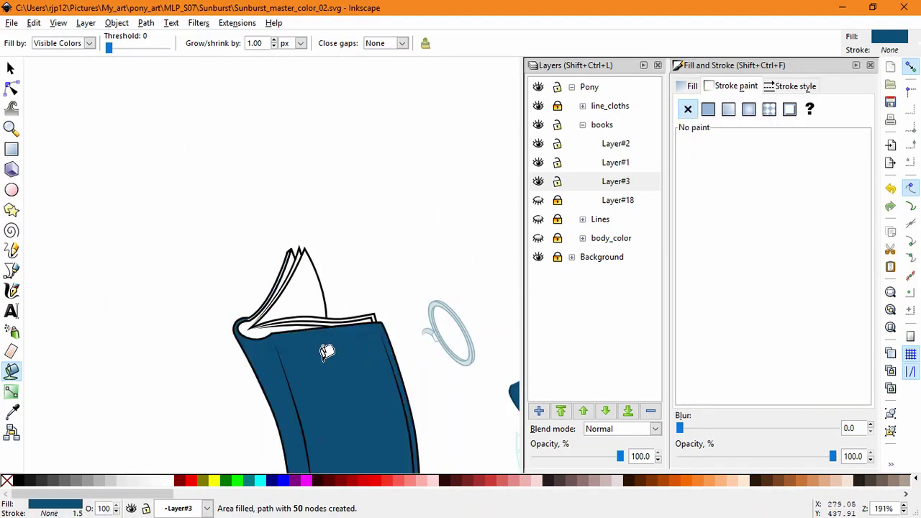
pyautogui.scroll(4, 261, 319)
pyautogui.keyDown('shift'); pyautogui.click(220, 282); pyautogui.keyUp('shift')
# - Set the book cover's fill colour to 5c687aff
pyautogui.scroll(-1, 349, 309)
pyautogui.press('n')
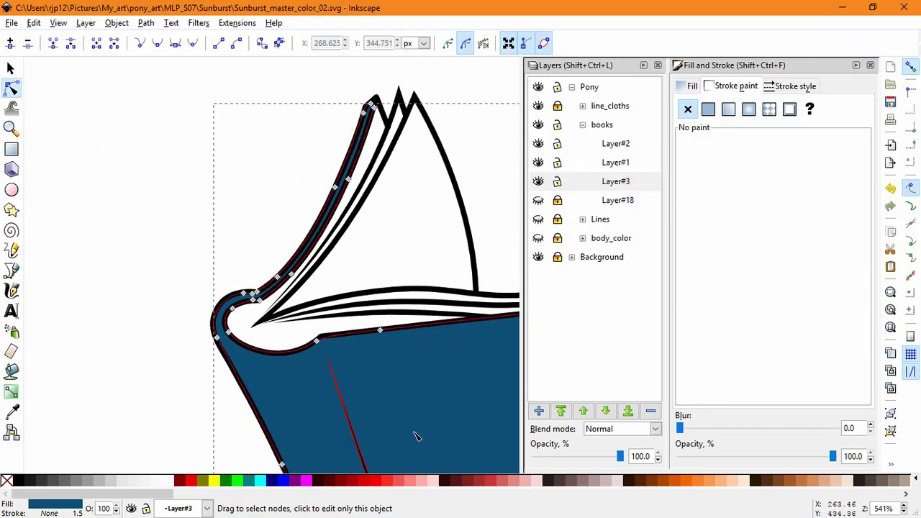
pyautogui.click(248, 297)
pyautogui.scroll(4, 259, 301)
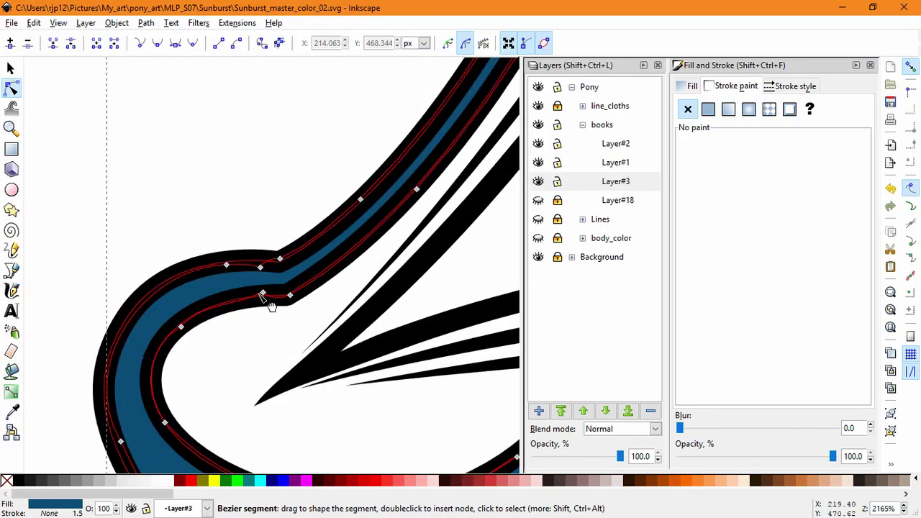
pyautogui.scroll(-6, 272, 310)
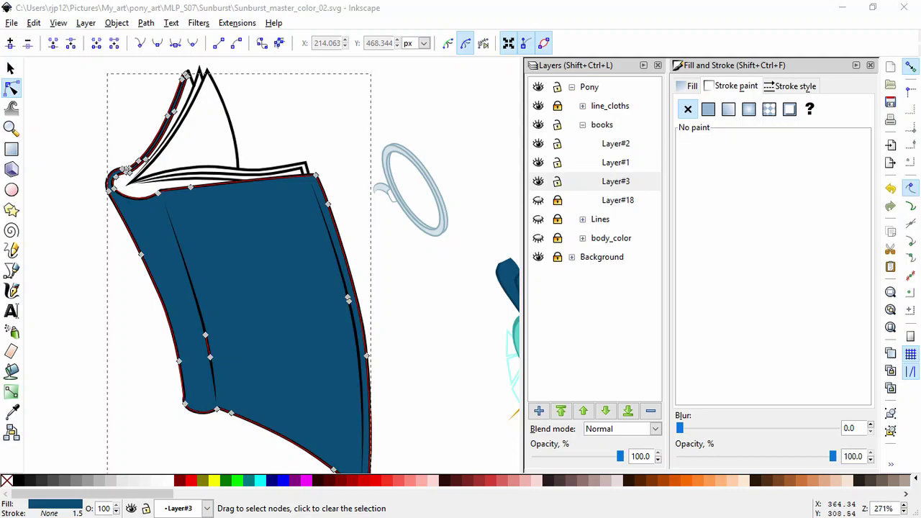
pyautogui.click(708, 109)
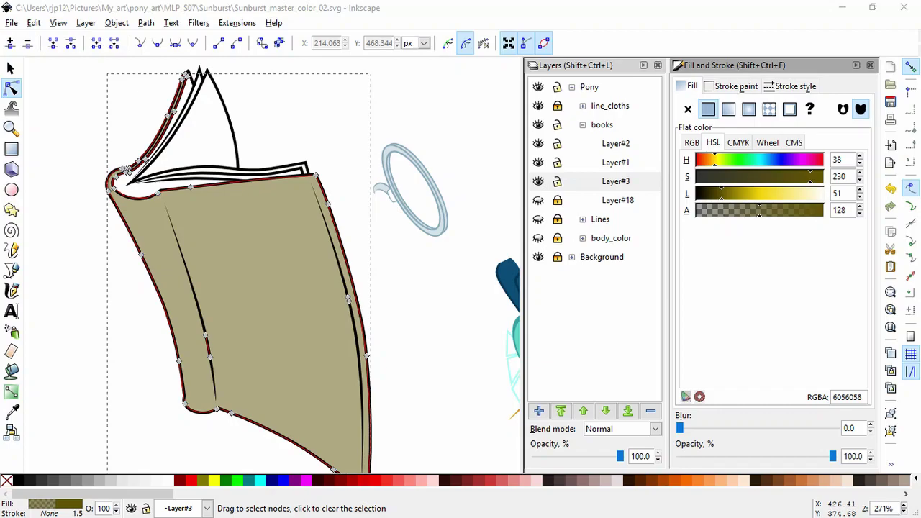
pyautogui.moveTo(863, 398); pyautogui.dragTo(750, 347)
pyautogui.write('5C687A')
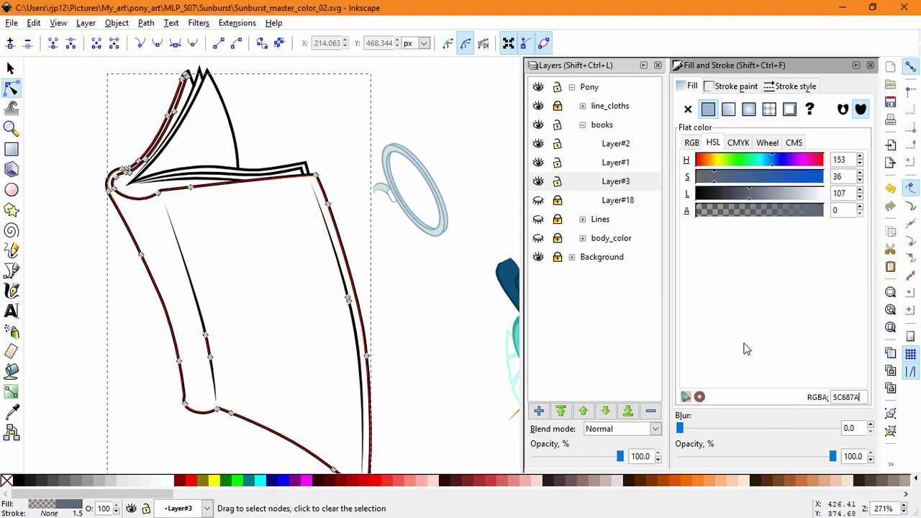
pyautogui.write('ff')
pyautogui.press('Return')
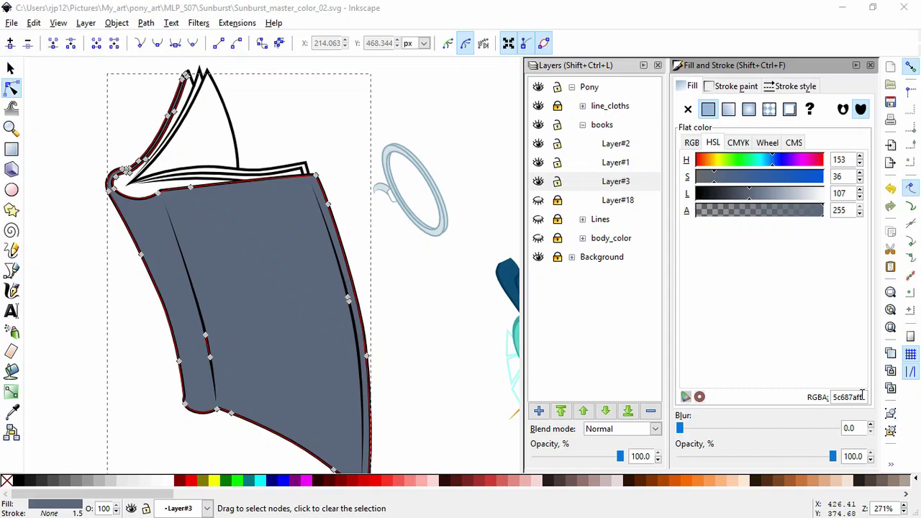
# - Set the book cover's fill colour to 5a6776 with alpha at 255 and deselect it
pyautogui.moveTo(862, 395); pyautogui.dragTo(813, 392)
pyautogui.write('5a6776')
pyautogui.moveTo(760, 213); pyautogui.dragTo(852, 213)
pyautogui.click(412, 350)
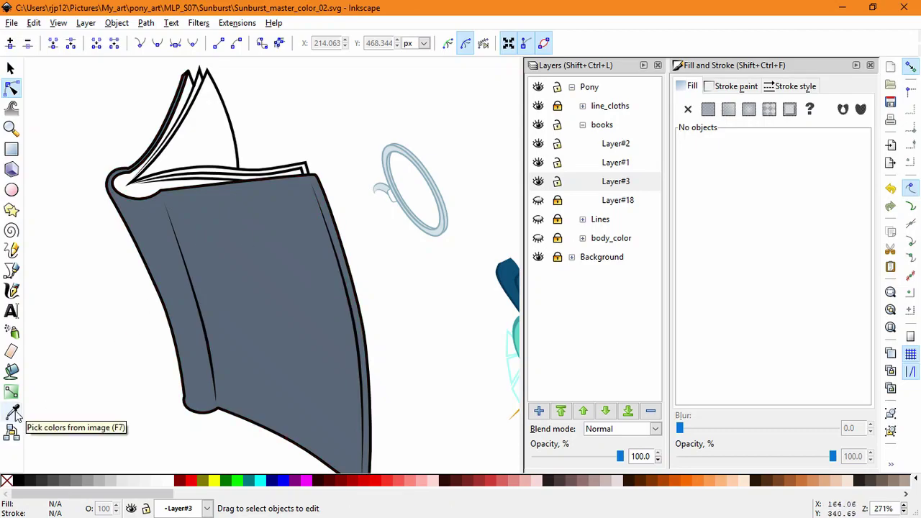
# - Bucket-fill the large upright page and set its fill colour to ebe4c5ff
pyautogui.click(11, 371)
pyautogui.click(193, 131)
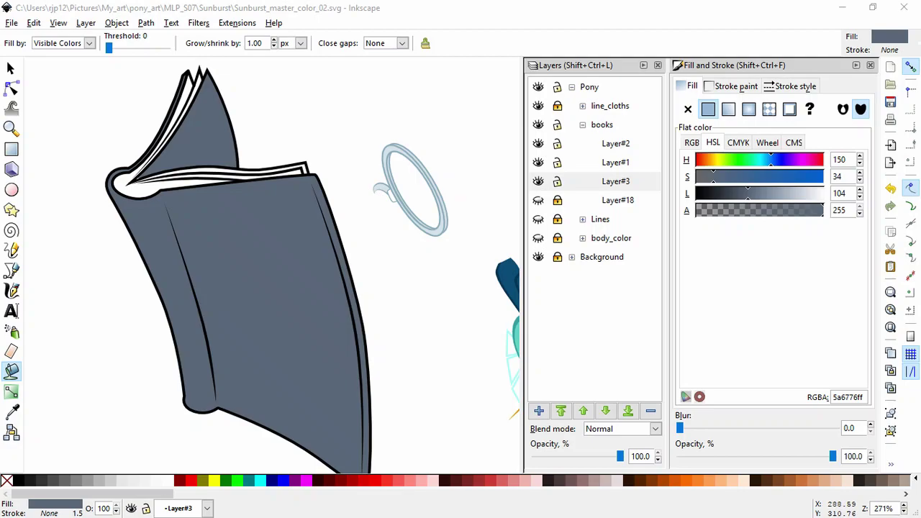
pyautogui.doubleClick(847, 397)
pyautogui.write('ebe4c5ff')
pyautogui.press('Return')
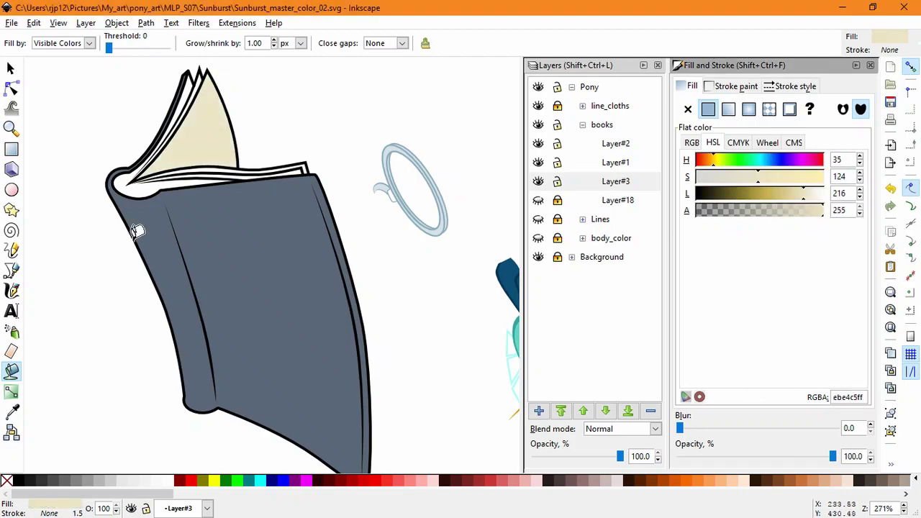
# - Move the lower end node of the short edge line on the upright back page into the line it meets
pyautogui.scroll(7, 152, 170)
pyautogui.scroll(3, 170, 364)
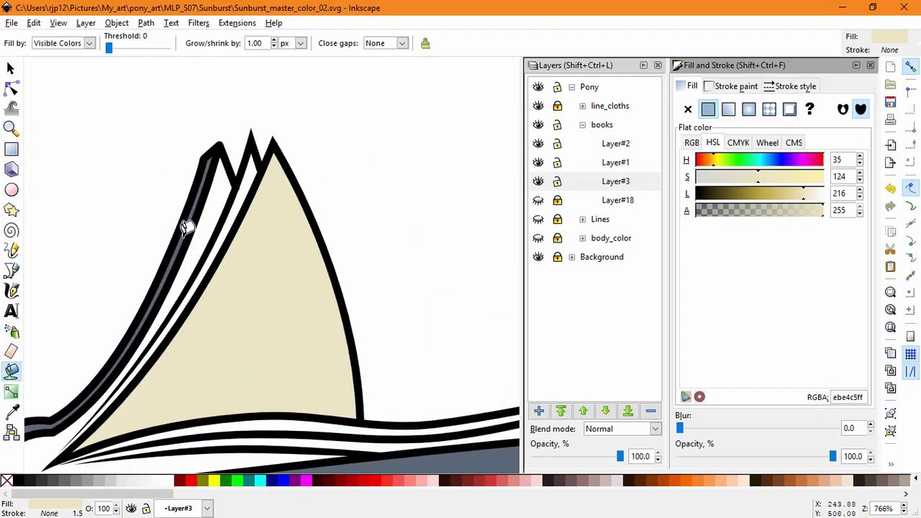
pyautogui.click(12, 107)
pyautogui.click(12, 89)
pyautogui.press('Escape')
pyautogui.moveTo(332, 264); pyautogui.dragTo(449, 305)
pyautogui.click(348, 206)
pyautogui.scroll(5, 357, 232)
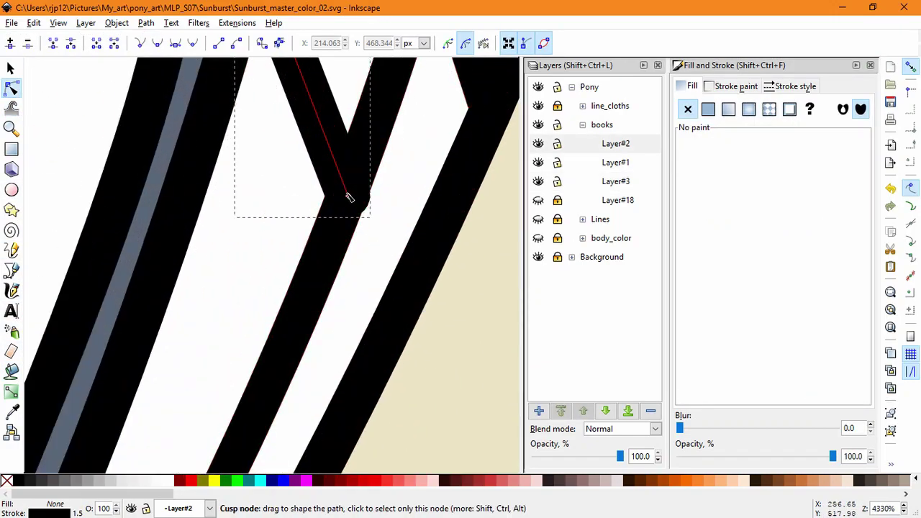
pyautogui.moveTo(350, 197); pyautogui.dragTo(337, 193)
pyautogui.press('Escape')
# - Examine the upright page fill's lower corner where the pages meet at the spine
pyautogui.scroll(-8, 381, 247)
pyautogui.click(380, 288)
pyautogui.scroll(5, 305, 349)
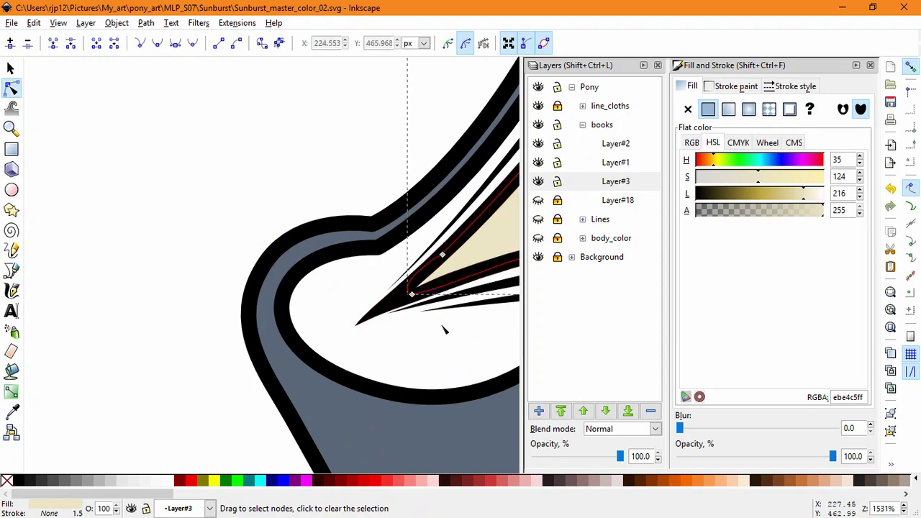
pyautogui.scroll(-6, 444, 328)
pyautogui.scroll(2, 441, 312)
pyautogui.click(441, 312)
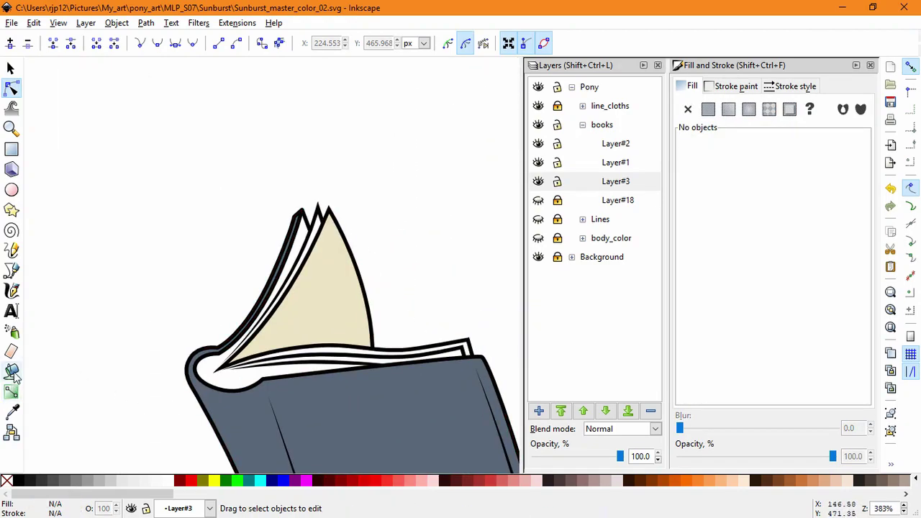
# - Bucket-fill the back page and the inside of the spine curl with the cream page colour as one shape
pyautogui.click(12, 371)
pyautogui.click(11, 69)
pyautogui.click(288, 323)
pyautogui.click(10, 372)
pyautogui.keyDown('shift'); pyautogui.click(241, 377); pyautogui.keyUp('shift')
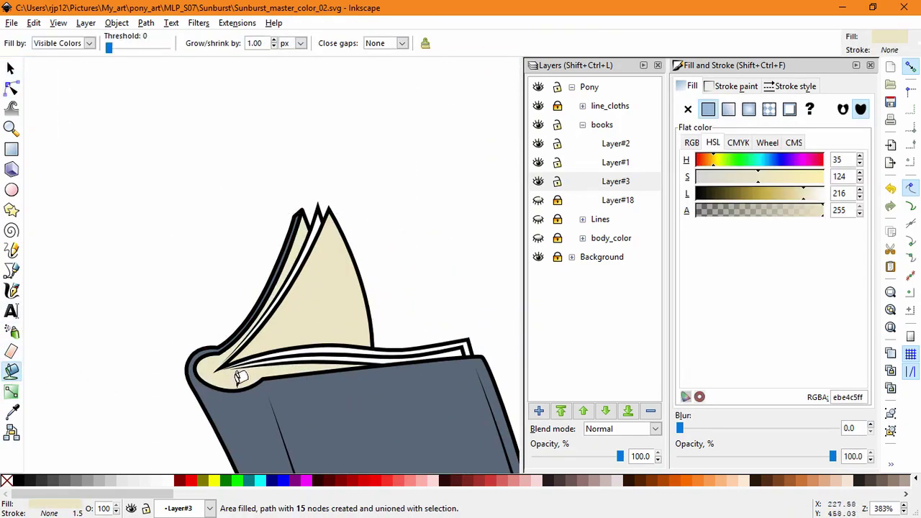
# - Union bucket fills of the remaining white strips between the lying page lines into the cream page fill
pyautogui.press('Escape')
pyautogui.scroll(3, 468, 357)
pyautogui.keyDown('shift'); pyautogui.click(467, 313); pyautogui.keyUp('shift')
pyautogui.keyDown('shift'); pyautogui.click(433, 323); pyautogui.keyUp('shift')
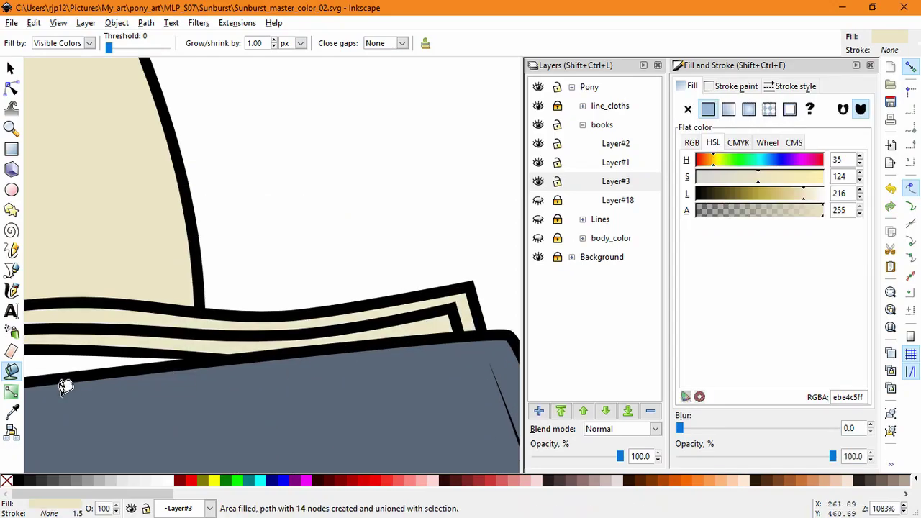
pyautogui.moveTo(65, 384); pyautogui.dragTo(413, 370)
pyautogui.keyDown('shift'); pyautogui.click(200, 373); pyautogui.keyUp('shift')
pyautogui.scroll(-4, 266, 285)
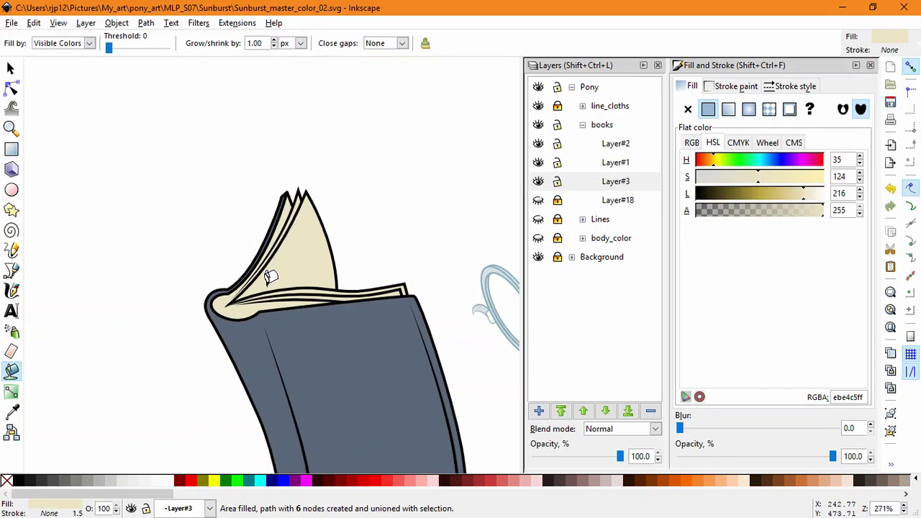
# - Adjust the cream fill's upper tip nodes so the colour reaches into the upright pages' pointed tips
pyautogui.click(12, 70)
pyautogui.click(11, 88)
pyautogui.scroll(2, 346, 243)
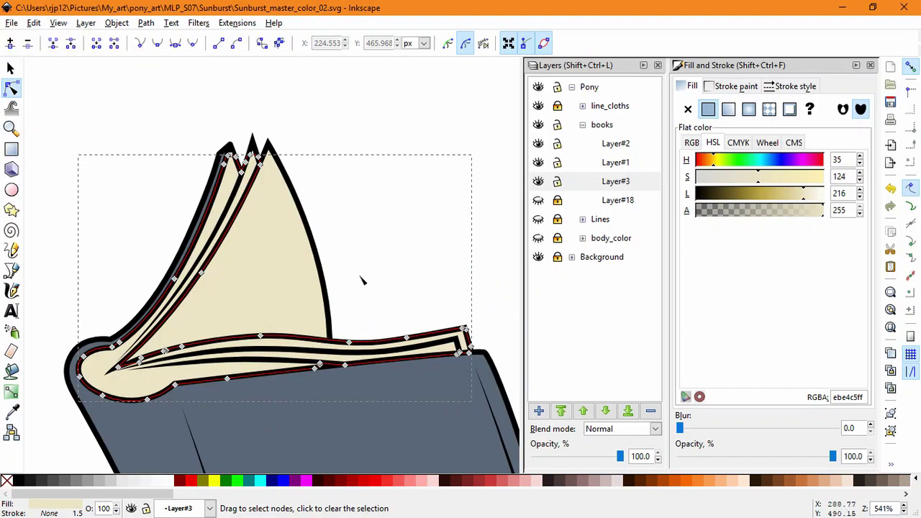
pyautogui.scroll(4, 244, 164)
pyautogui.click(194, 99)
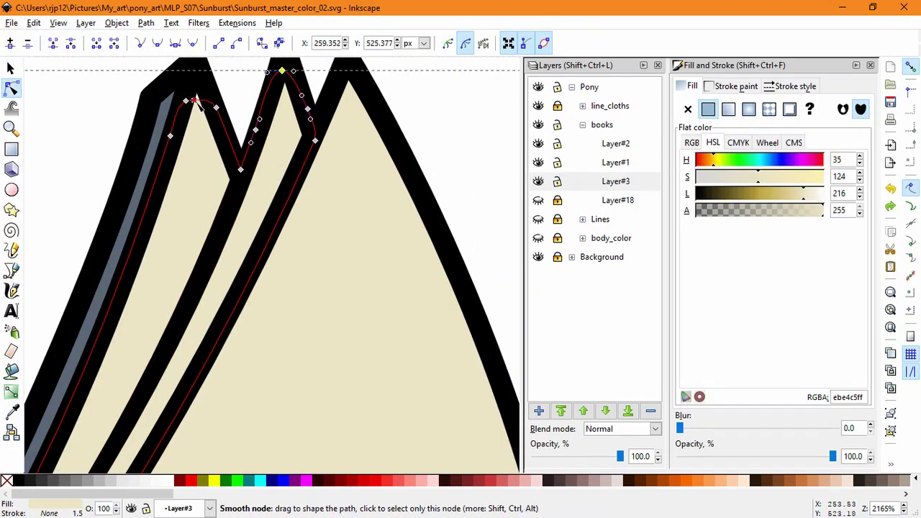
pyautogui.click(242, 90)
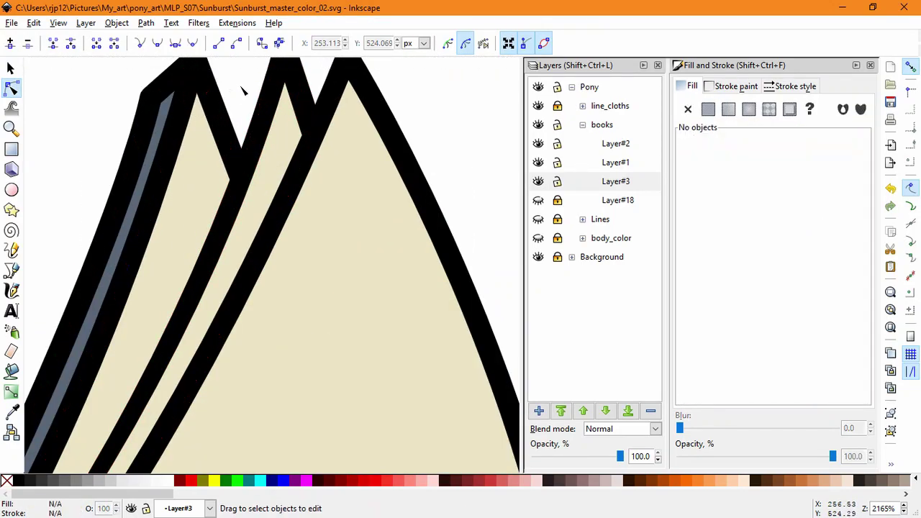
pyautogui.scroll(-6, 456, 257)
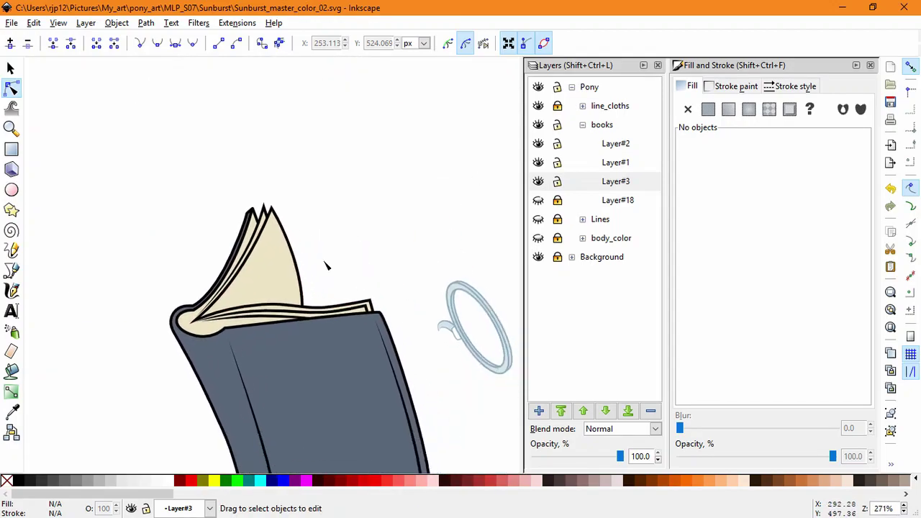
# - Move the inner tip node of the middle lying page line by -0.65 px horizontally and -0.78 px vertically
pyautogui.scroll(3, 223, 295)
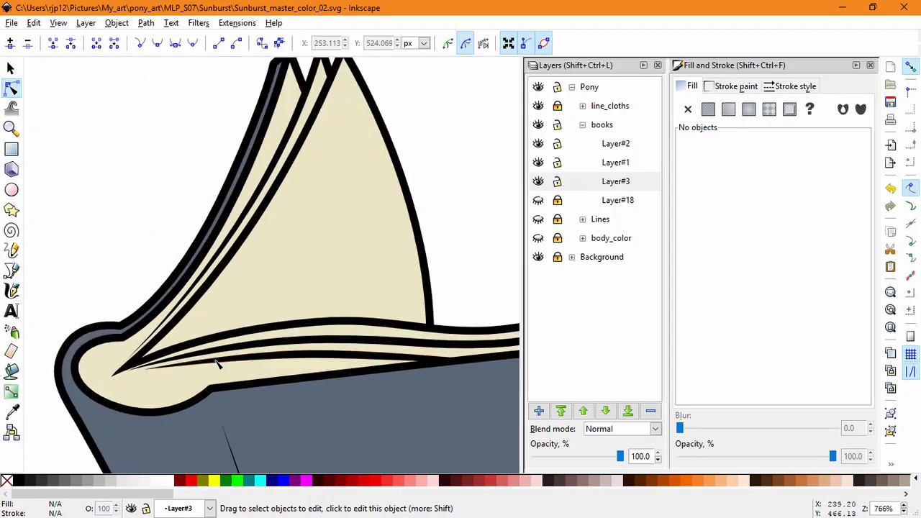
pyautogui.click(136, 373)
pyautogui.click(129, 371)
pyautogui.moveTo(127, 371); pyautogui.dragTo(123, 374)
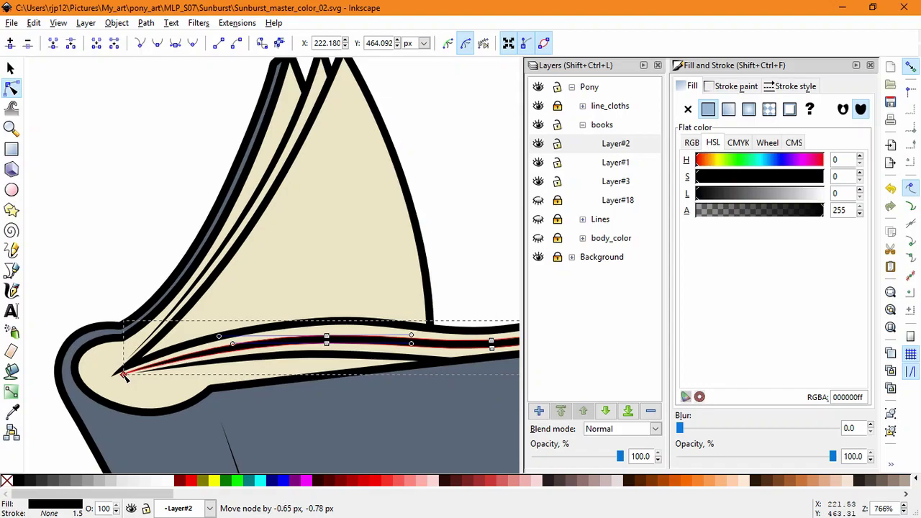
# - Reshape the lowest lying page line by raising its middle nodes slightly and moving an outer end node by -3.00 px, 0.78 px
pyautogui.click(365, 357)
pyautogui.moveTo(290, 343); pyautogui.dragTo(322, 356)
pyautogui.moveTo(380, 348); pyautogui.dragTo(432, 350)
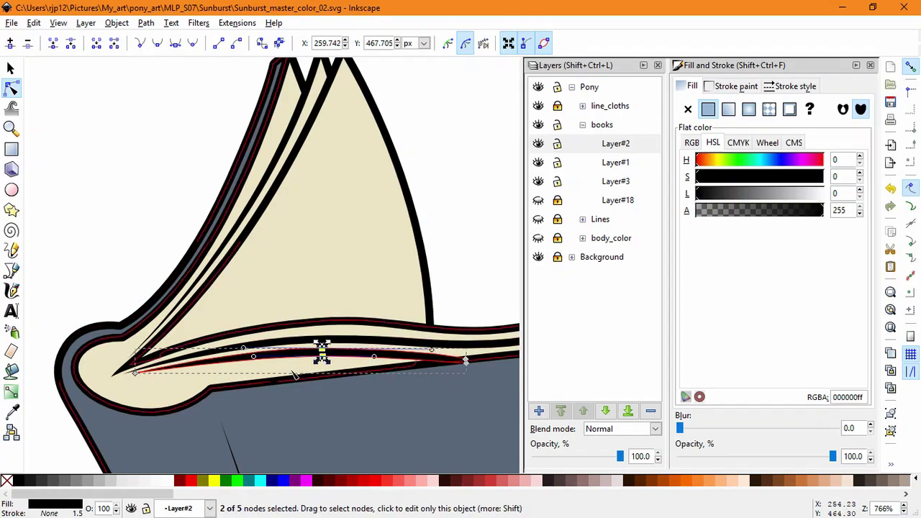
pyautogui.moveTo(322, 355); pyautogui.dragTo(327, 353)
pyautogui.moveTo(257, 354); pyautogui.dragTo(250, 354)
pyautogui.moveTo(467, 357); pyautogui.dragTo(452, 362)
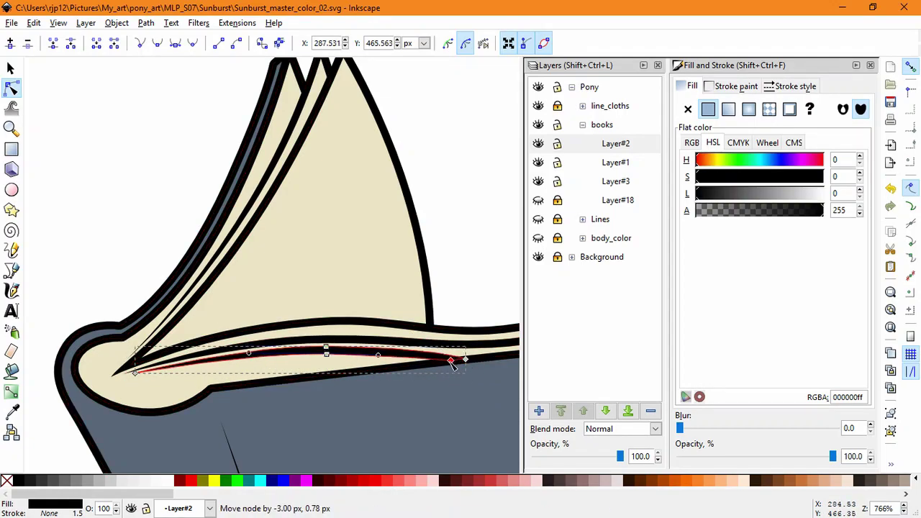
# - Extend the outer end nodes of the lowest lying page line along the cover edge and adjust its handles to smooth the curve
pyautogui.moveTo(248, 355); pyautogui.dragTo(255, 351)
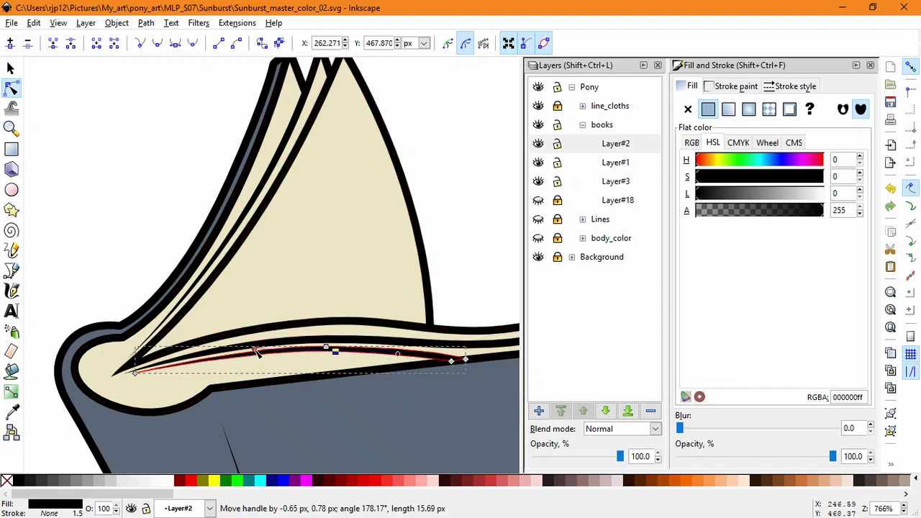
pyautogui.click(472, 291)
pyautogui.moveTo(473, 291); pyautogui.dragTo(344, 285)
pyautogui.click(337, 355)
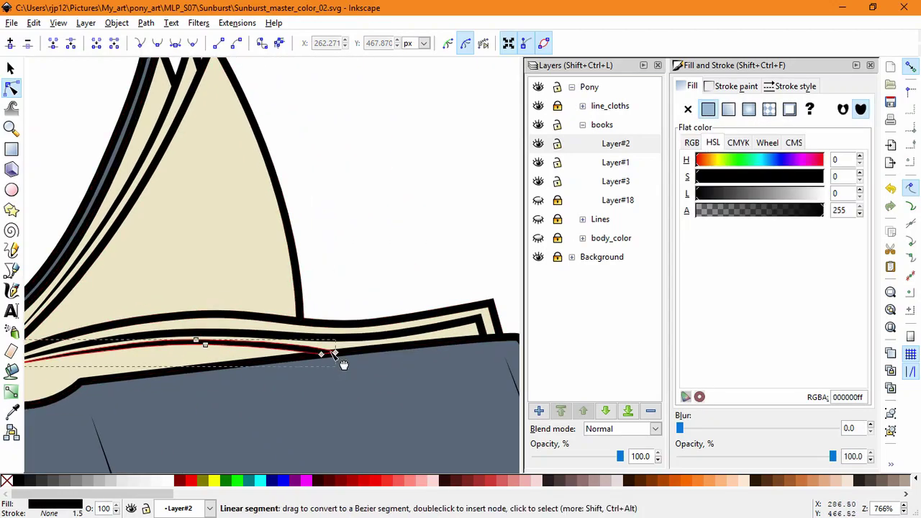
pyautogui.moveTo(336, 353); pyautogui.dragTo(373, 351)
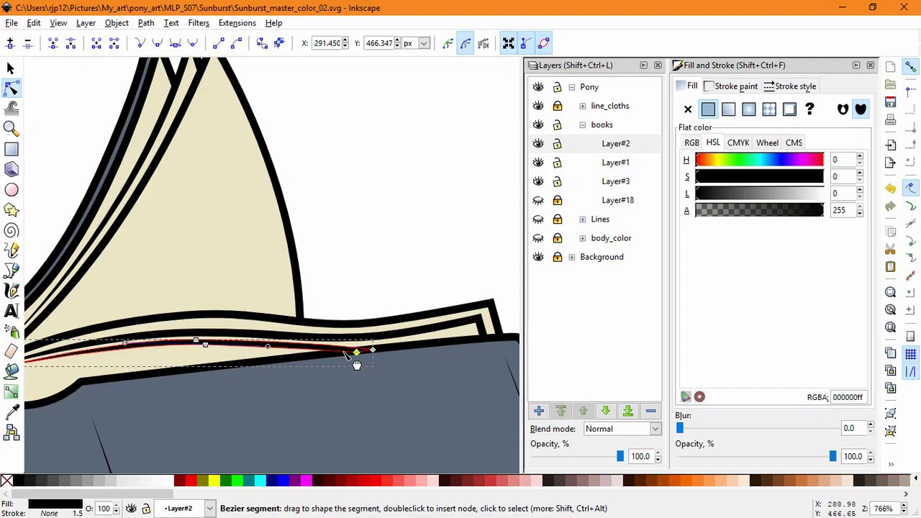
pyautogui.click(373, 349)
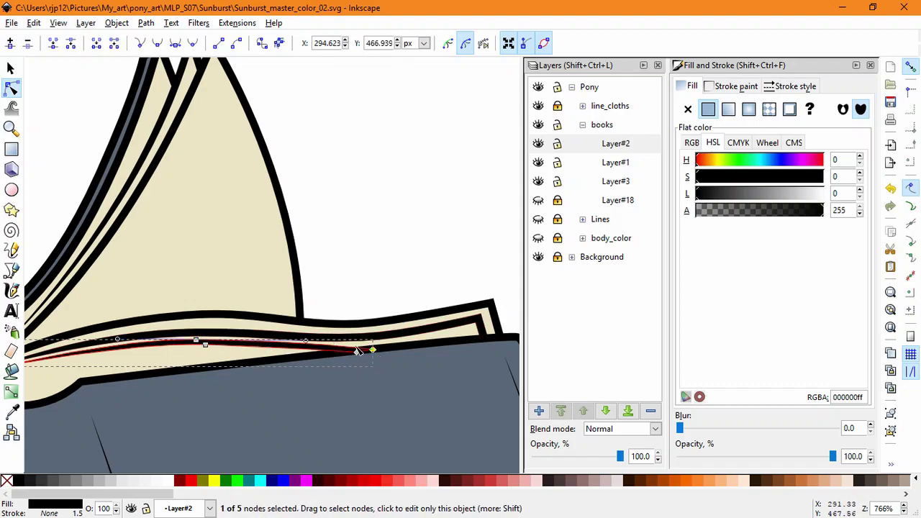
pyautogui.moveTo(333, 358)
pyautogui.mouseDown()
pyautogui.moveTo(323, 382)
pyautogui.moveTo(335, 348)
pyautogui.mouseUp()
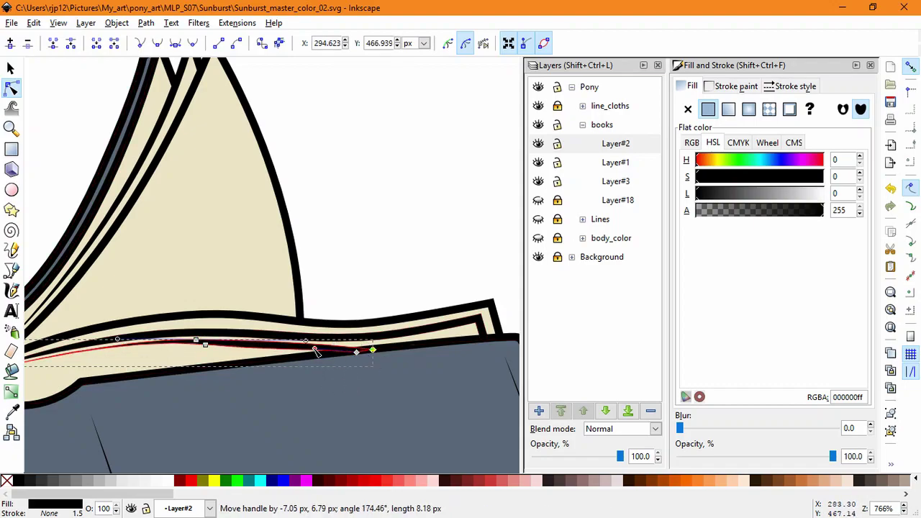
pyautogui.moveTo(315, 349); pyautogui.dragTo(304, 349)
pyautogui.click(196, 340)
# - Try moving the outer end node of the lowest lying page line by 0.26 px, 2.09 px, and undo the move
pyautogui.moveTo(373, 349); pyautogui.dragTo(375, 339)
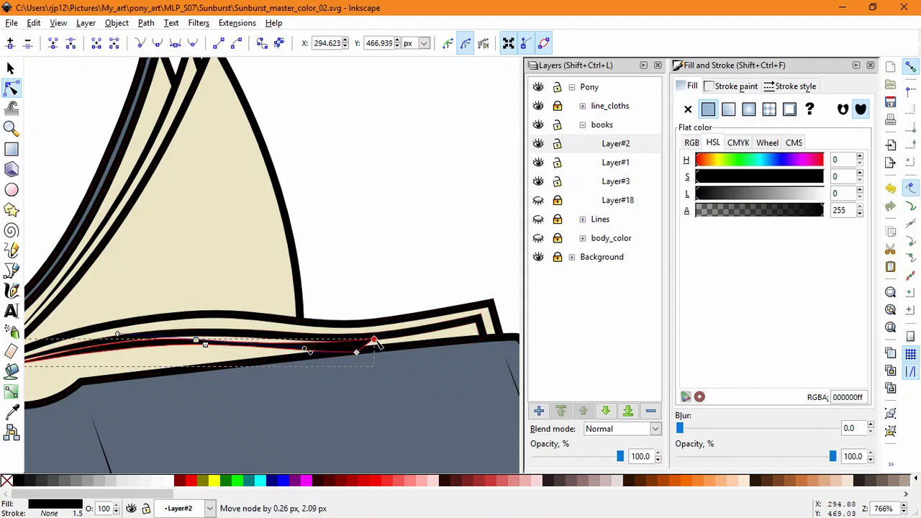
pyautogui.click(351, 340)
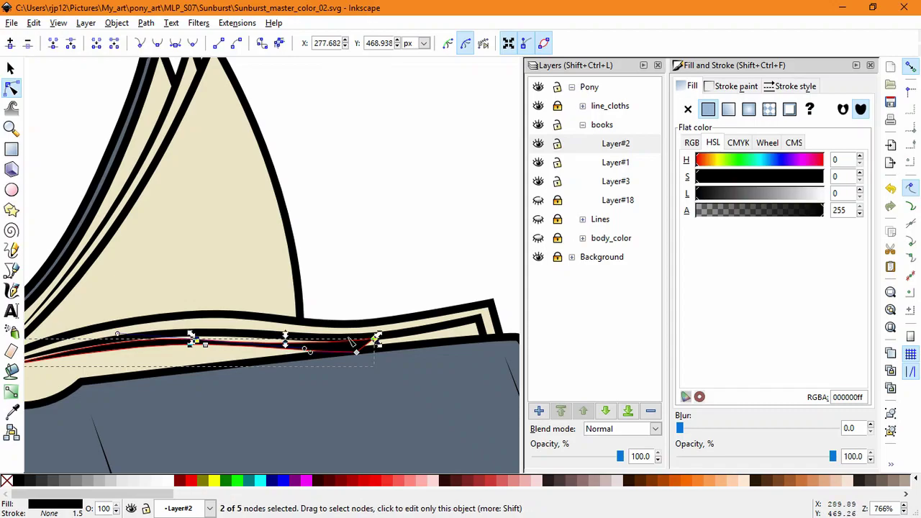
pyautogui.hotkey('ctrl', 'z')
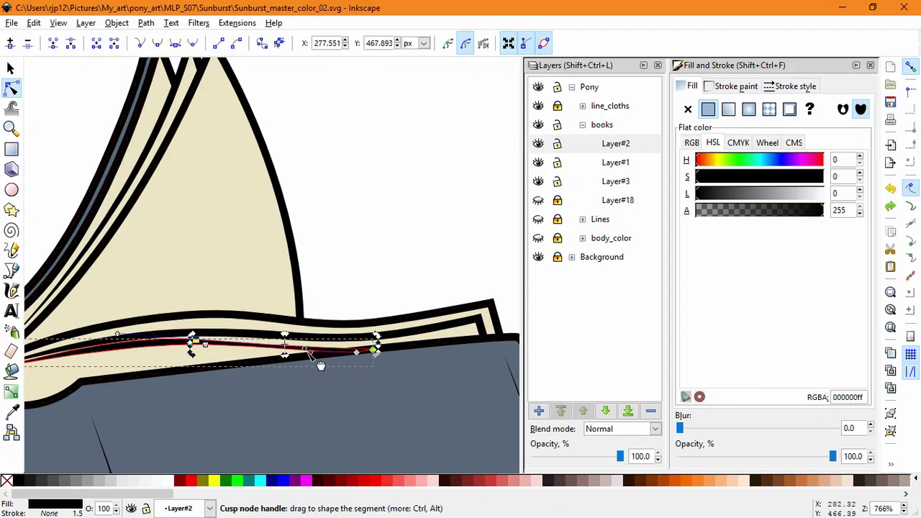
# - Raise the middle node's outer handle so the lowest lying page line curves smoothly into the cover edge
pyautogui.moveTo(305, 349); pyautogui.dragTo(310, 340)
pyautogui.click(375, 299)
pyautogui.scroll(-4, 374, 298)
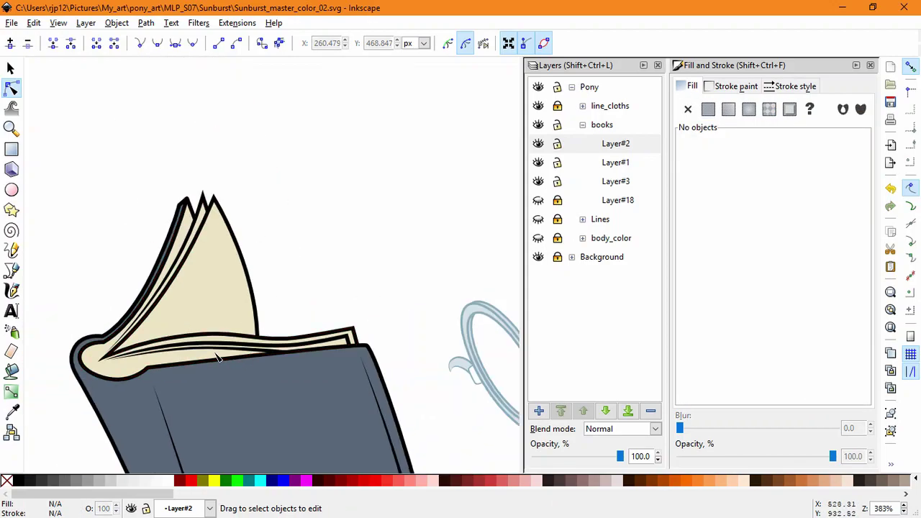
# - Duplicate the lowest lying page line, place the copy just below it and rotate it so its outer end drops over the cover
pyautogui.scroll(4, 113, 390)
pyautogui.click(308, 317)
pyautogui.click(14, 72)
pyautogui.hotkey('ctrl', 'd')
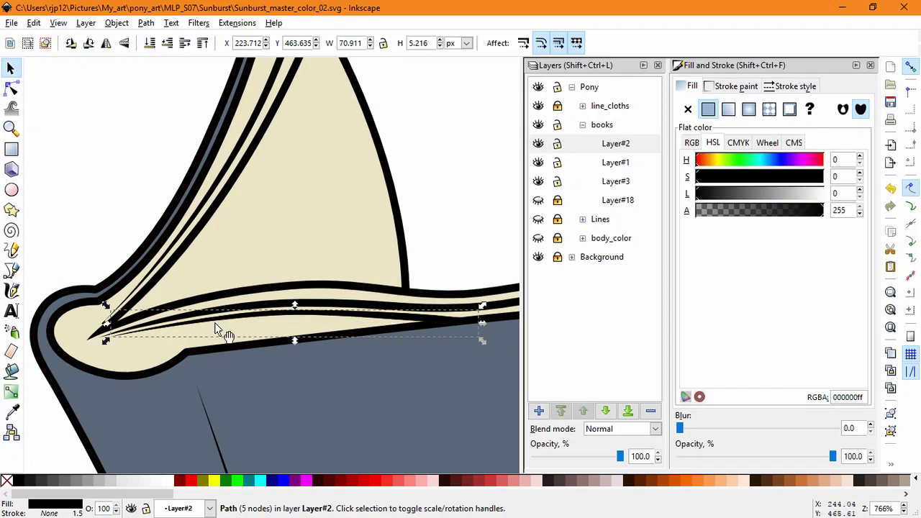
pyautogui.moveTo(215, 322); pyautogui.dragTo(212, 334)
pyautogui.click(213, 335)
pyautogui.moveTo(479, 353); pyautogui.dragTo(434, 390)
pyautogui.moveTo(305, 347); pyautogui.dragTo(305, 330)
# - Reshape the copied page line by raising its middle nodes, adjusting their handles and pulling its inner tip node outward
pyautogui.click(14, 91)
pyautogui.moveTo(306, 346); pyautogui.dragTo(331, 327)
pyautogui.moveTo(253, 316); pyautogui.dragTo(244, 317)
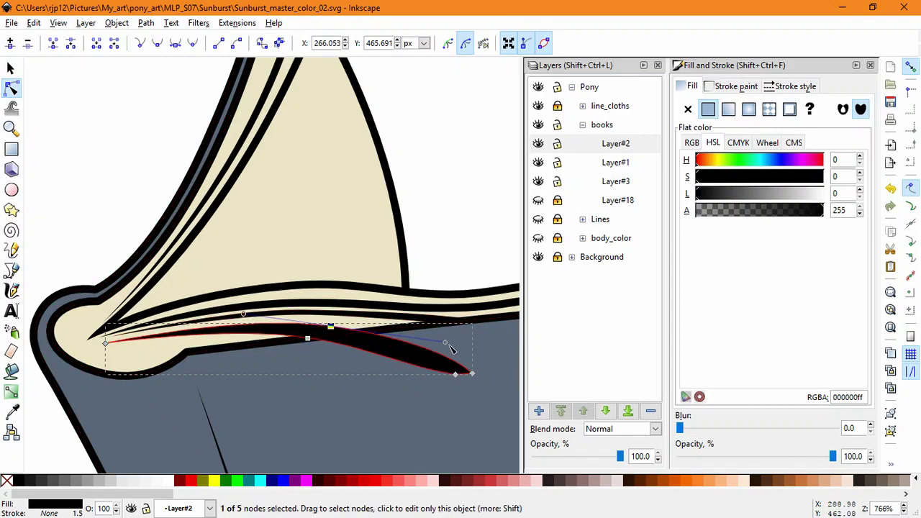
pyautogui.moveTo(331, 327); pyautogui.dragTo(341, 323)
pyautogui.moveTo(326, 354)
pyautogui.mouseDown()
pyautogui.moveTo(350, 328)
pyautogui.moveTo(343, 323)
pyautogui.mouseUp()
pyautogui.click(456, 230)
pyautogui.click(275, 306)
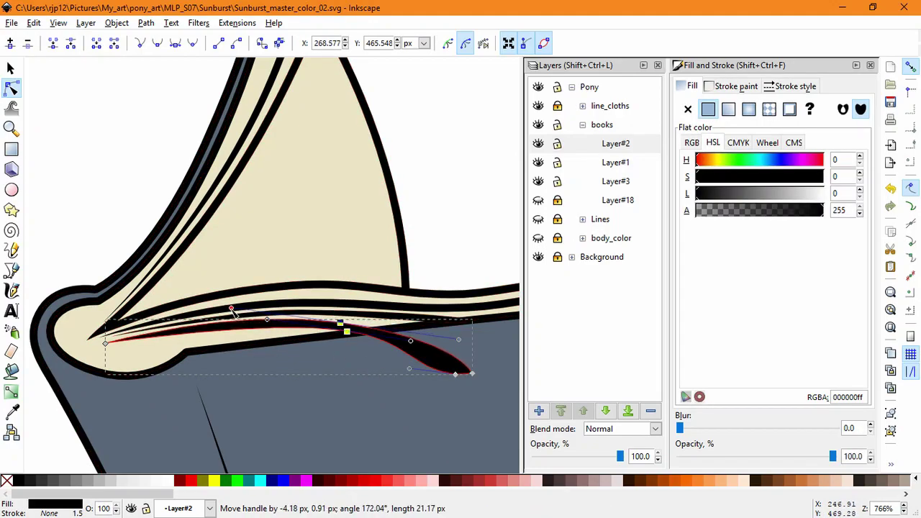
pyautogui.moveTo(111, 350); pyautogui.dragTo(123, 339)
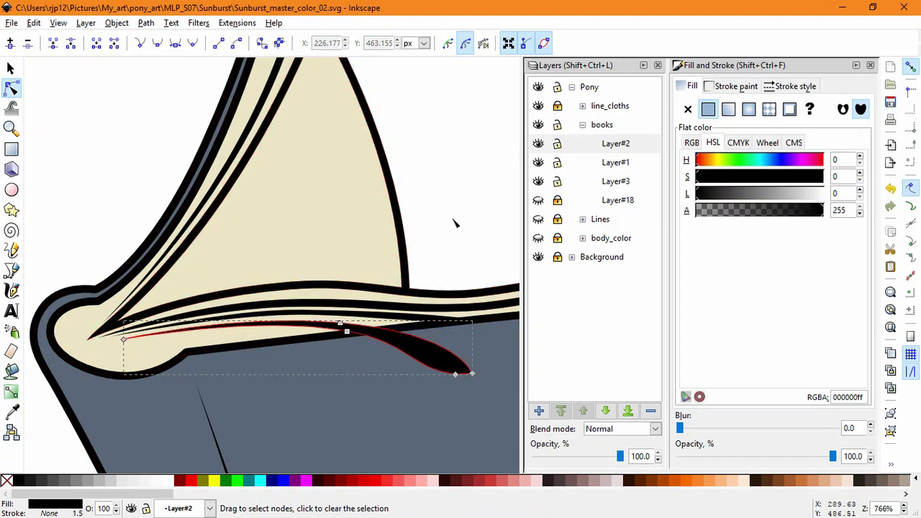
pyautogui.click(453, 240)
pyautogui.scroll(-2, 451, 242)
pyautogui.scroll(2, 451, 242)
# - Draw a closed straight-sided shape over the copied page line, with its lower side following the cover's top edge
pyautogui.click(345, 328)
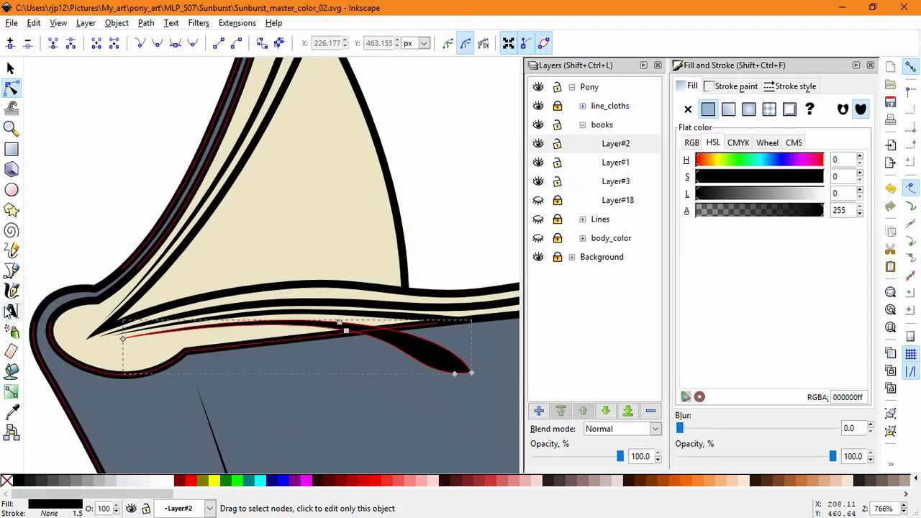
pyautogui.press('b')
pyautogui.click(321, 336)
pyautogui.click(412, 326)
pyautogui.click(207, 270)
pyautogui.click(91, 345)
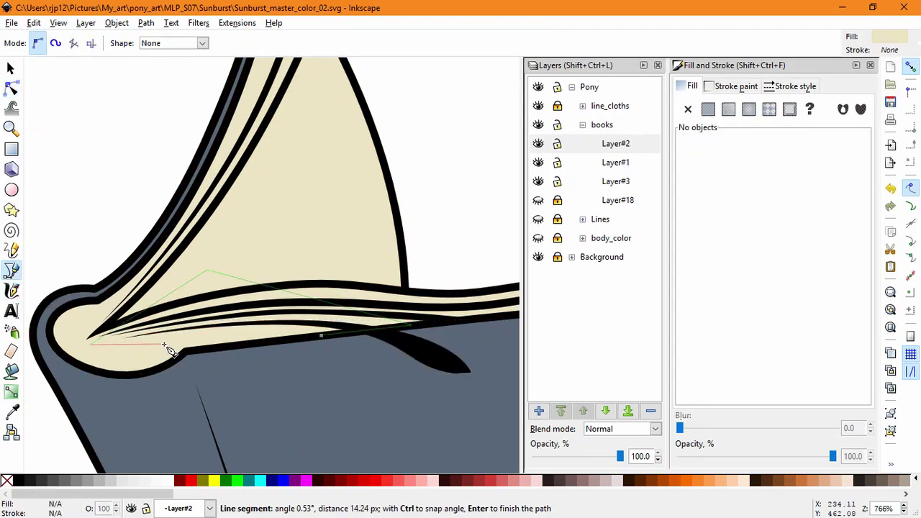
pyautogui.click(321, 335)
# - Try clipping the copied page line with the drawn shape and shifting its inner tip node, and undo both changes
pyautogui.press('s')
pyautogui.keyDown('shift'); pyautogui.click(426, 343); pyautogui.keyUp('shift')
pyautogui.click(116, 23)
pyautogui.moveTo(230, 113)
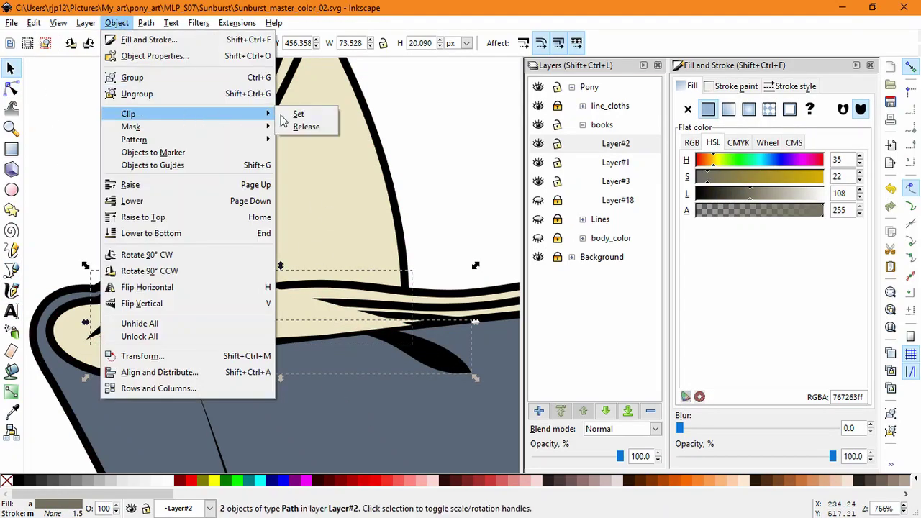
pyautogui.click(302, 113)
pyautogui.click(11, 89)
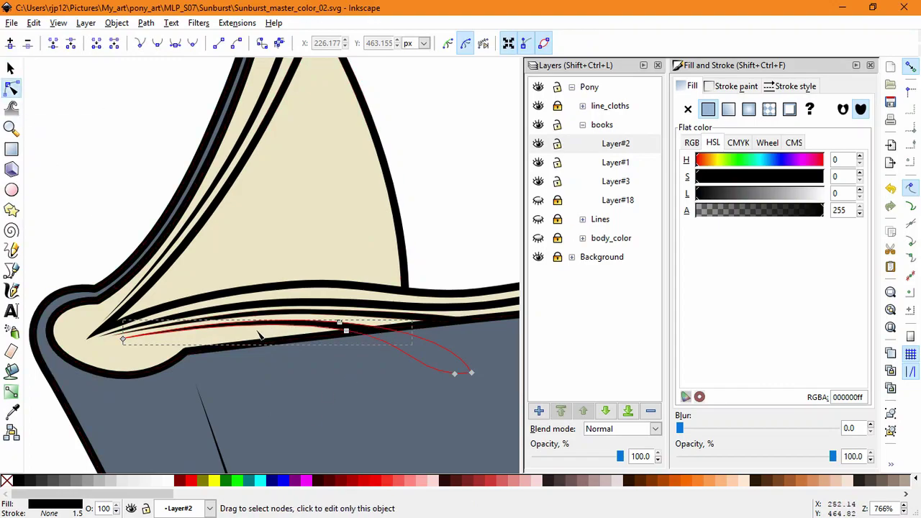
pyautogui.moveTo(124, 342); pyautogui.dragTo(131, 339)
pyautogui.hotkey('ctrl', 'z')
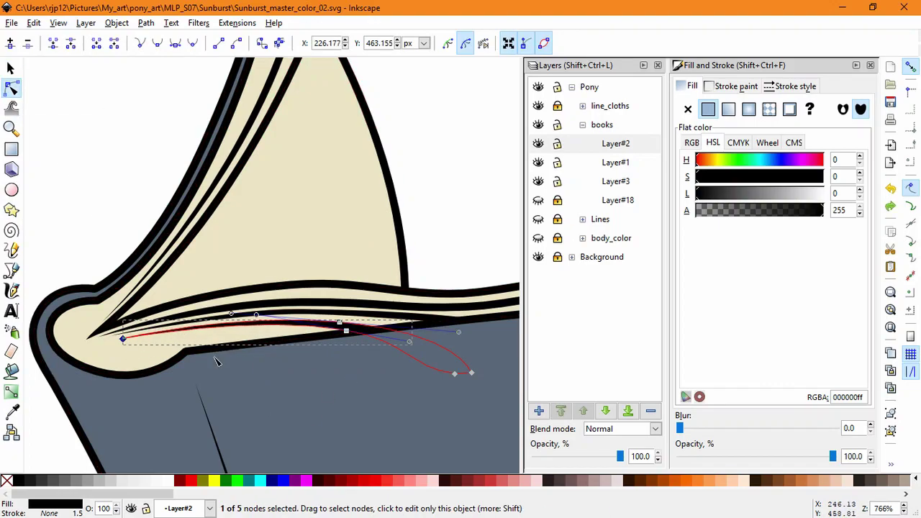
pyautogui.hotkey('ctrl', 'z')
# - Fill the drawn shape with white (ffffffff) and set it as a mask on the copied page line
pyautogui.click(187, 293)
pyautogui.moveTo(804, 193); pyautogui.dragTo(880, 199)
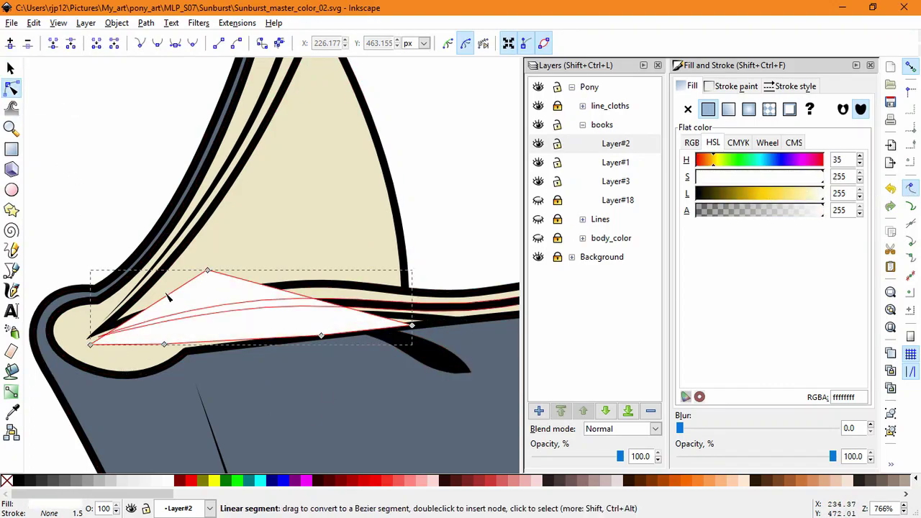
pyautogui.keyDown('shift'); pyautogui.click(429, 347); pyautogui.keyUp('shift')
pyautogui.click(124, 23)
pyautogui.click(295, 127)
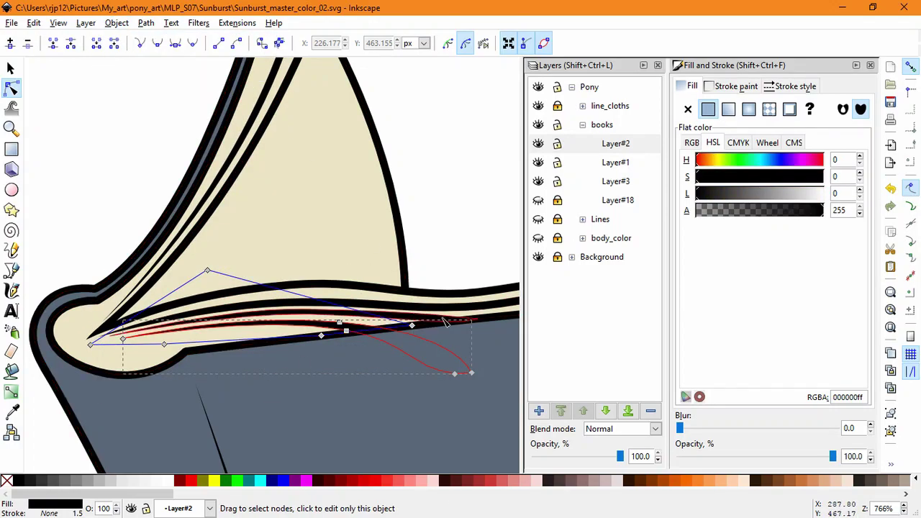
pyautogui.click(133, 356)
pyautogui.doubleClick(436, 257)
pyautogui.scroll(-3, 438, 257)
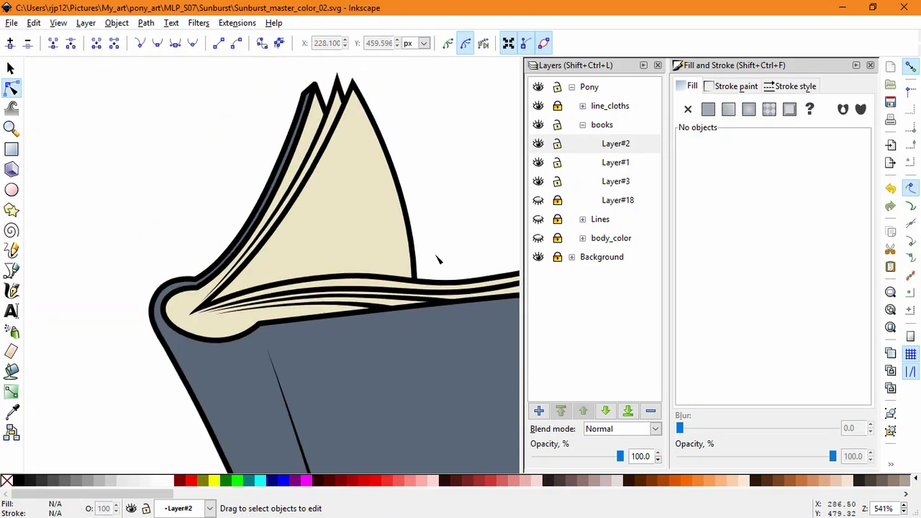
# - Set the stroke colour of the book's cover outline on Layer#1 to 313741
pyautogui.moveTo(466, 238); pyautogui.dragTo(288, 190)
pyautogui.scroll(-2, 414, 361)
pyautogui.click(206, 216)
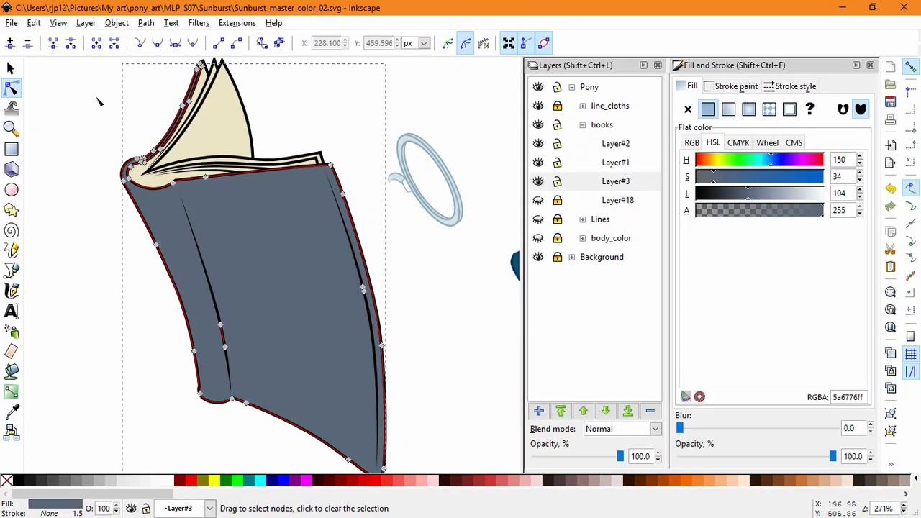
pyautogui.click(11, 69)
pyautogui.click(173, 278)
pyautogui.click(717, 87)
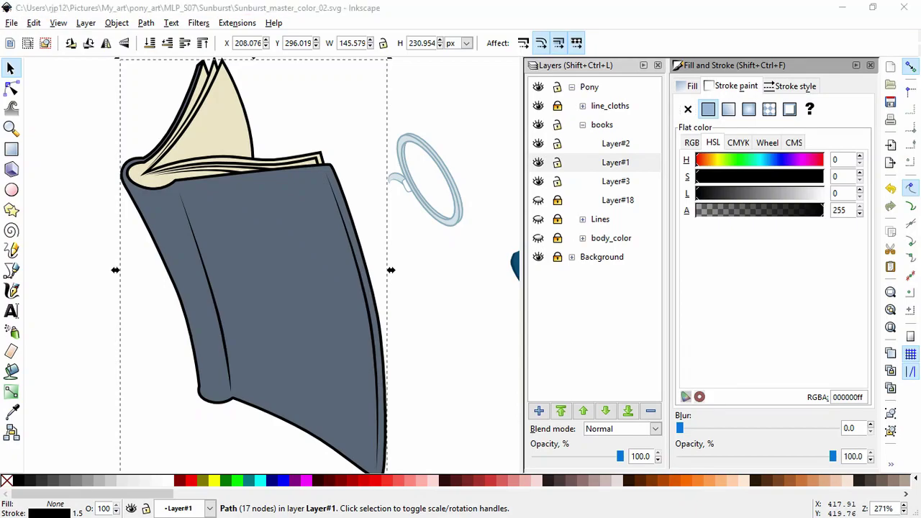
pyautogui.moveTo(863, 393); pyautogui.dragTo(820, 393)
pyautogui.write('313741')
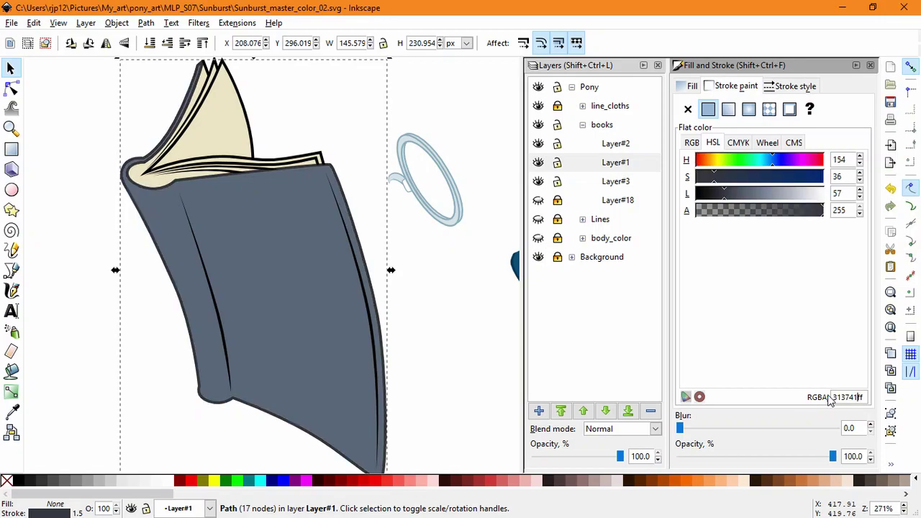
# - Give both tapered crease lines on the book cover the same dark slate fill as the cover outline
pyautogui.click(202, 252)
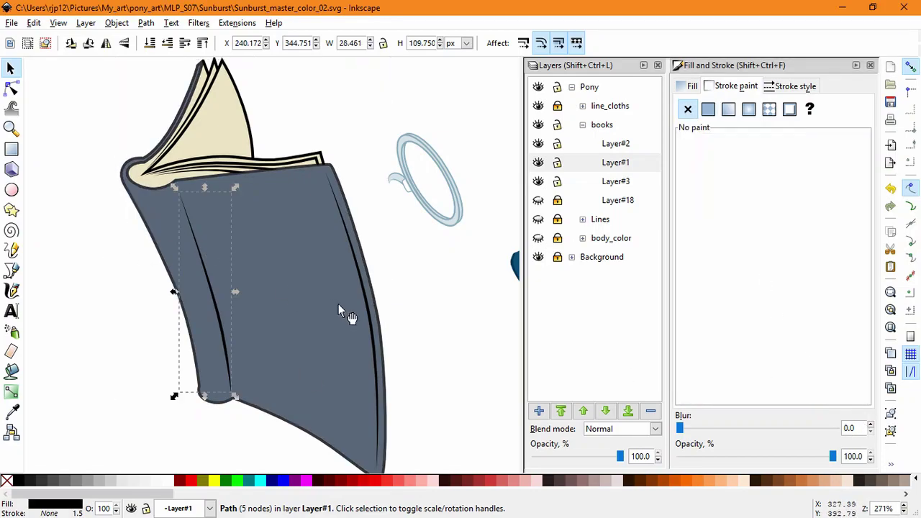
pyautogui.keyDown('shift'); pyautogui.click(369, 311); pyautogui.keyUp('shift')
pyautogui.click(691, 86)
pyautogui.click(414, 261)
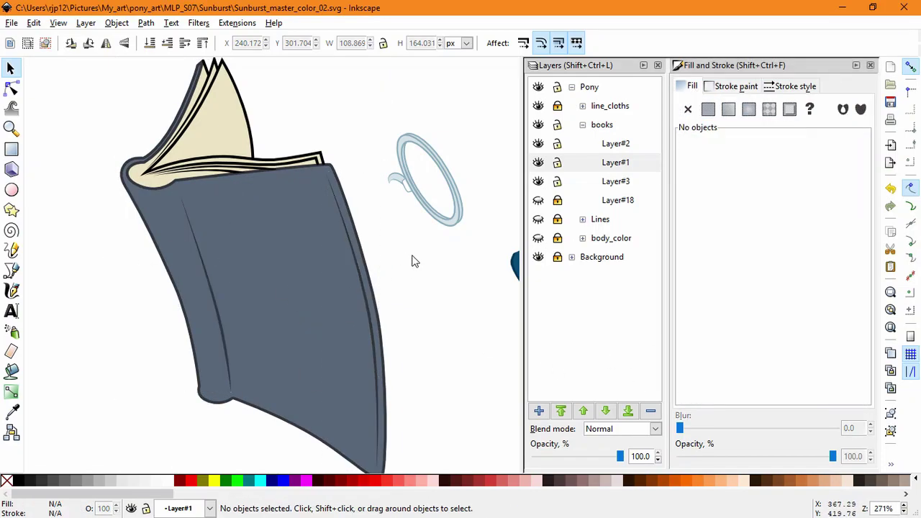
# - Set the stroke colour of the short edge line beside the cover's upper tip on Layer#2 to 313741ff
pyautogui.scroll(3, 210, 95)
pyautogui.moveTo(209, 95); pyautogui.dragTo(253, 246)
pyautogui.click(248, 182)
pyautogui.click(731, 86)
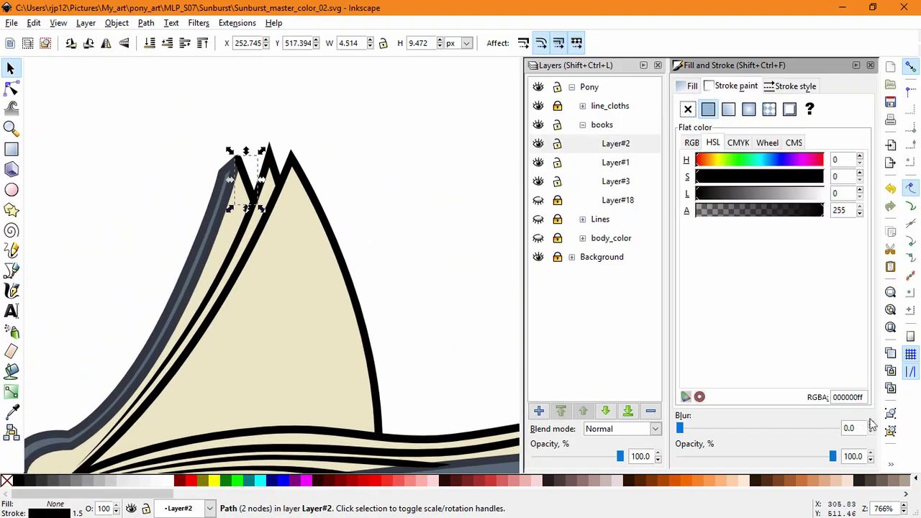
pyautogui.moveTo(865, 395); pyautogui.dragTo(815, 393)
pyautogui.write('313741ff')
pyautogui.click(356, 181)
pyautogui.scroll(1, 281, 180)
pyautogui.scroll(-3, 331, 187)
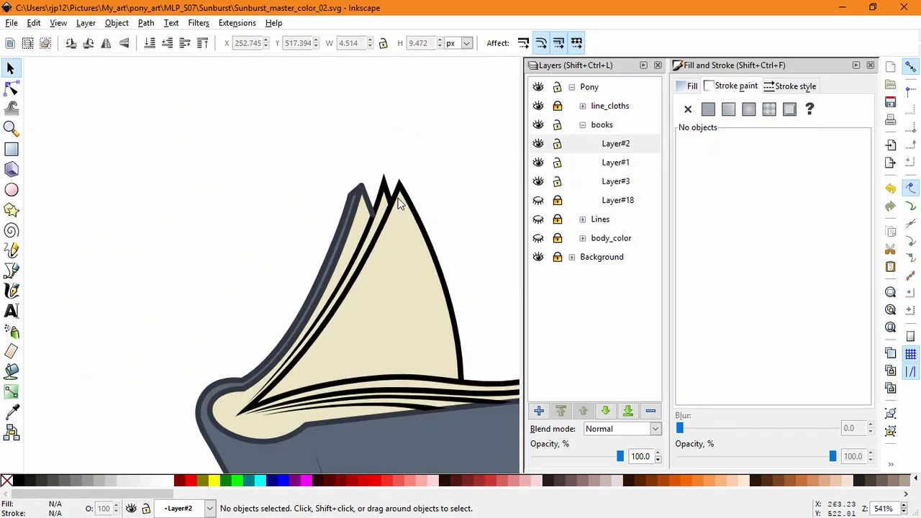
# - Check which book lines belong to Layer#2 and Layer#1 by toggling their visibility, and lower Layer#2 below Layer#1
pyautogui.scroll(1, 389, 191)
pyautogui.click(394, 194)
pyautogui.moveTo(464, 282); pyautogui.dragTo(310, 217)
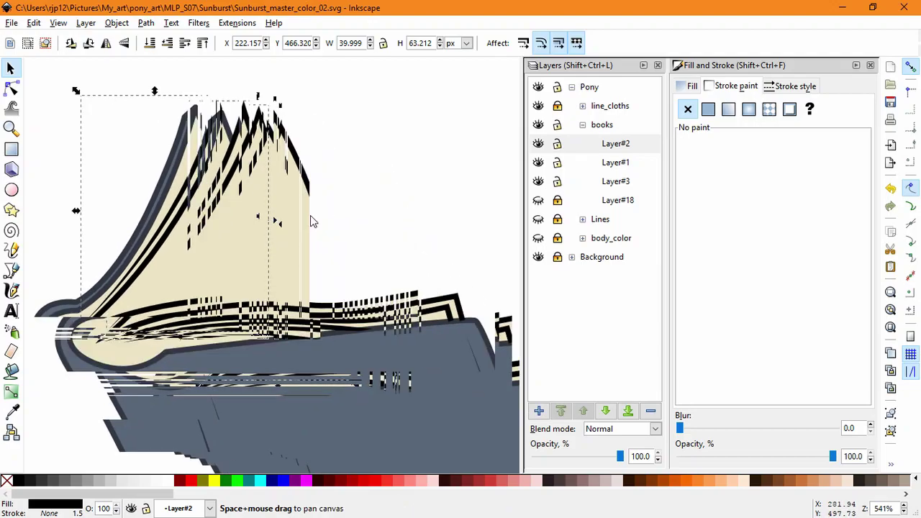
pyautogui.click(308, 308)
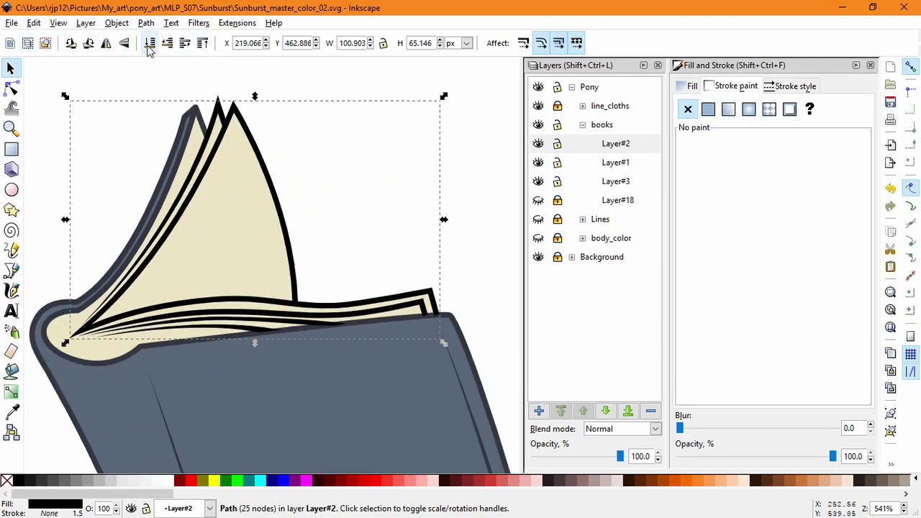
pyautogui.click(538, 143)
pyautogui.click(538, 143)
pyautogui.keyDown('ctrl'); pyautogui.click(199, 120); pyautogui.keyUp('ctrl')
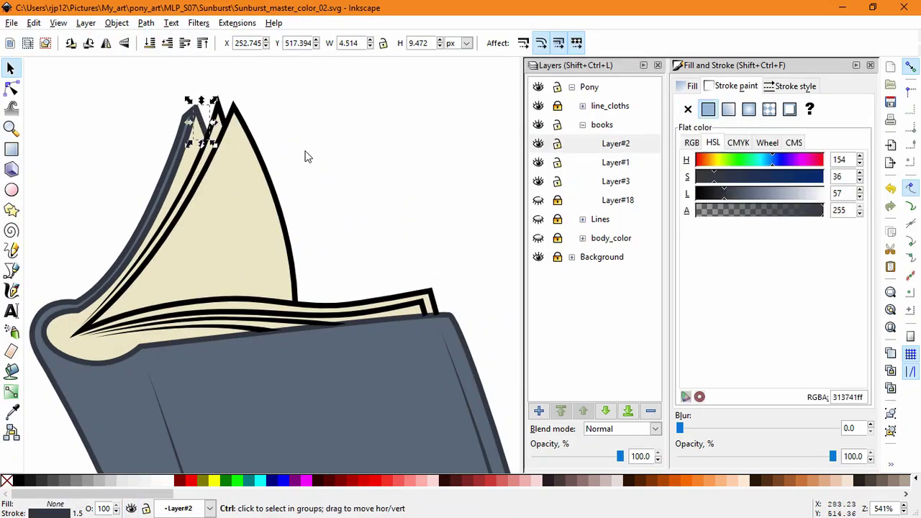
pyautogui.click(539, 162)
pyautogui.click(538, 163)
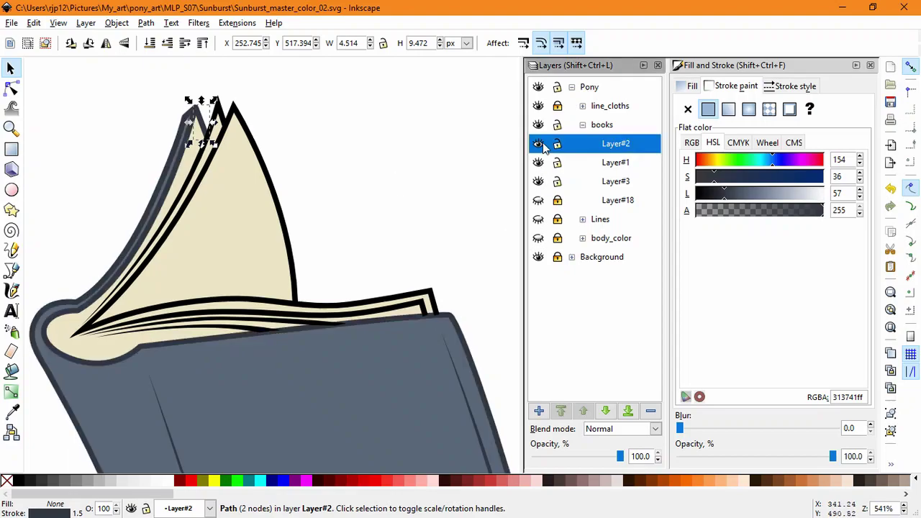
pyautogui.click(604, 410)
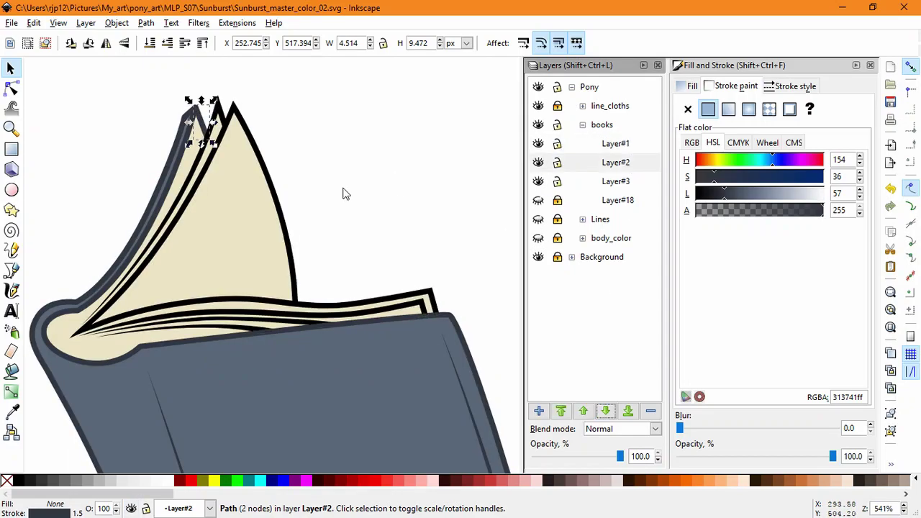
# - Set the fill of the tapered page line at the raised pages' middle tip on Layer#2 to b29556ff
pyautogui.click(237, 118)
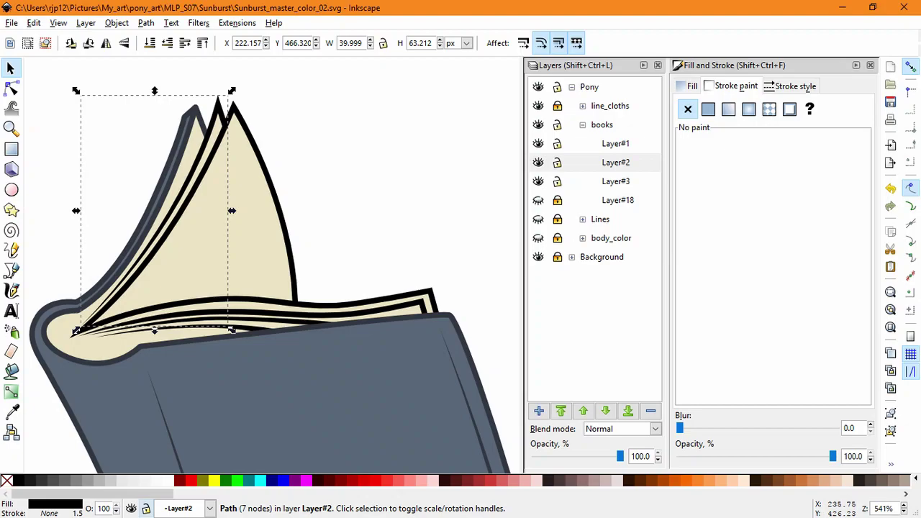
pyautogui.click(692, 85)
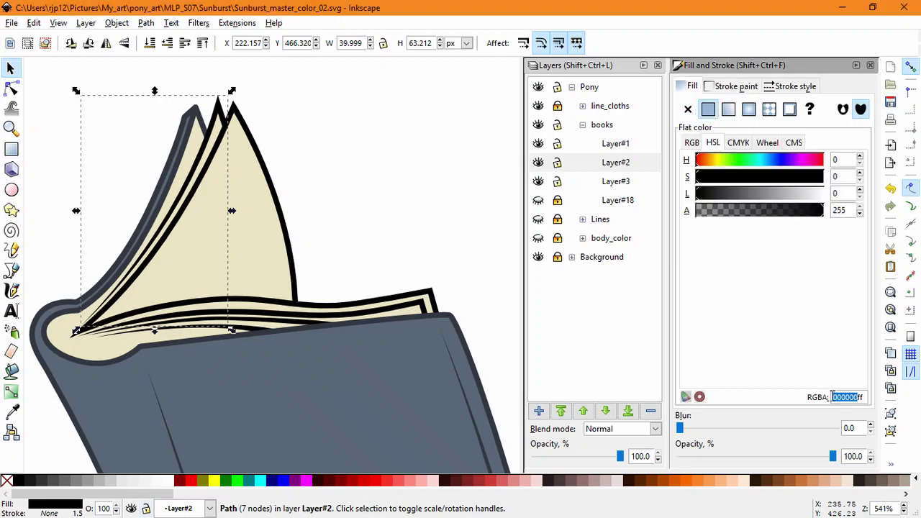
pyautogui.write('B29556ff')
pyautogui.press('Return')
pyautogui.click(239, 111)
pyautogui.click(219, 111)
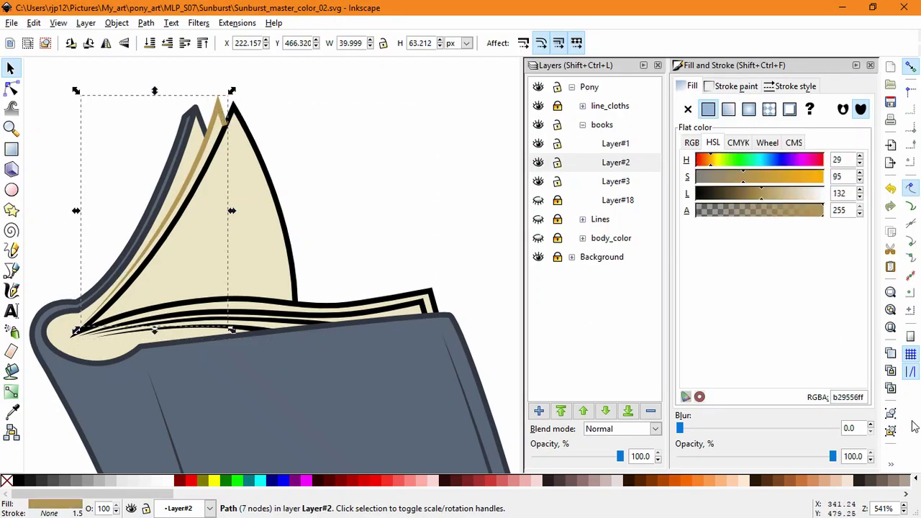
# - Give the four remaining black page-line shapes on Layer#2 the tan fill b29556ff
pyautogui.moveTo(866, 397); pyautogui.dragTo(828, 397)
pyautogui.click(298, 302)
pyautogui.keyDown('shift'); pyautogui.click(238, 327); pyautogui.keyUp('shift')
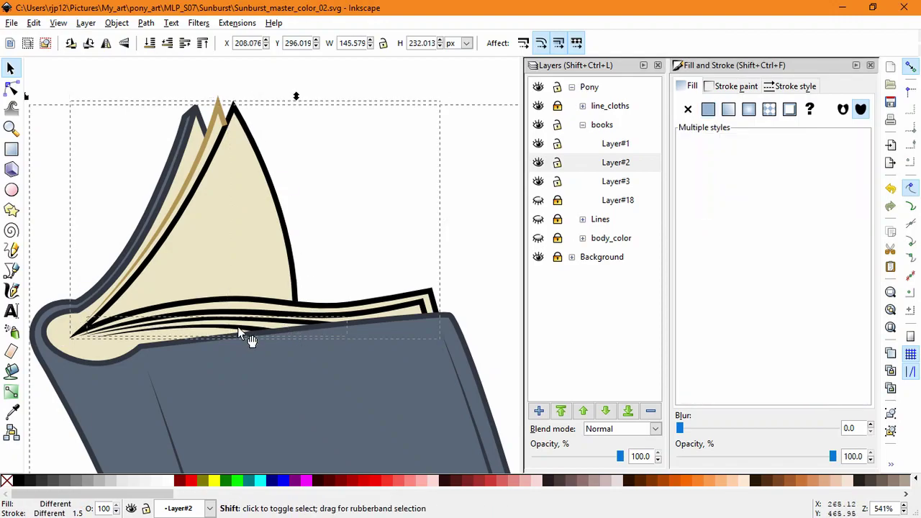
pyautogui.scroll(3, 289, 331)
pyautogui.keyDown('shift'); pyautogui.click(274, 292); pyautogui.keyUp('shift')
pyautogui.keyDown('shift'); pyautogui.click(266, 253); pyautogui.keyUp('shift')
pyautogui.scroll(-4, 267, 254)
pyautogui.moveTo(865, 397); pyautogui.dragTo(824, 397)
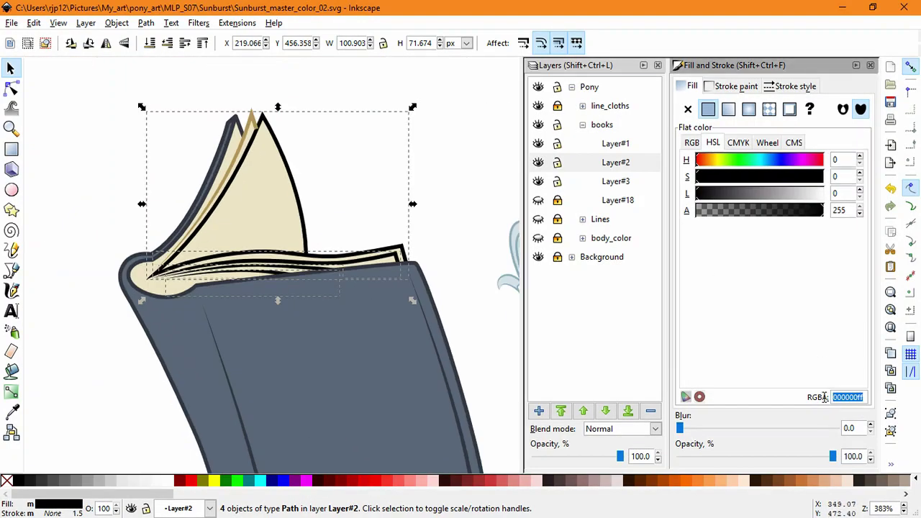
pyautogui.write('b29556ff')
pyautogui.click(357, 209)
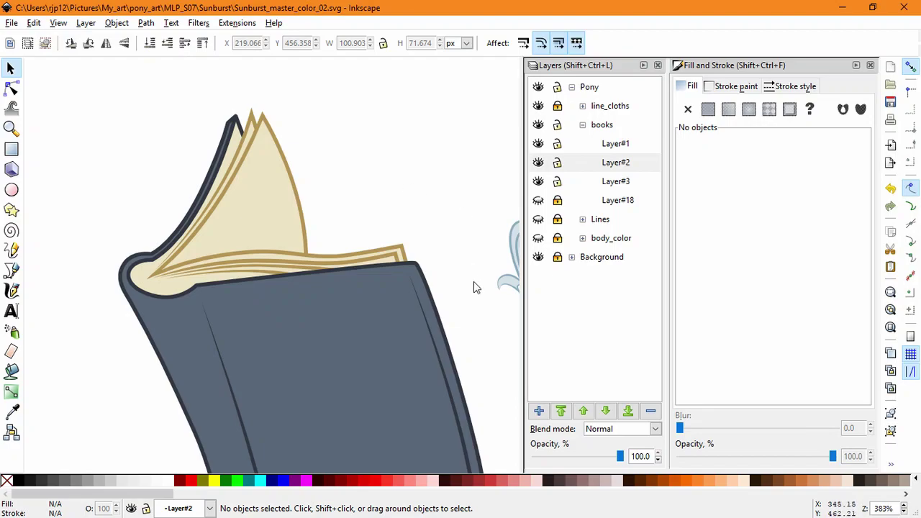
# - With Layer#3 active, compare the cover with the Layer#18 sketch and make the Lines and body_color layers visible
pyautogui.click(609, 184)
pyautogui.click(382, 316)
pyautogui.moveTo(448, 308); pyautogui.dragTo(410, 153)
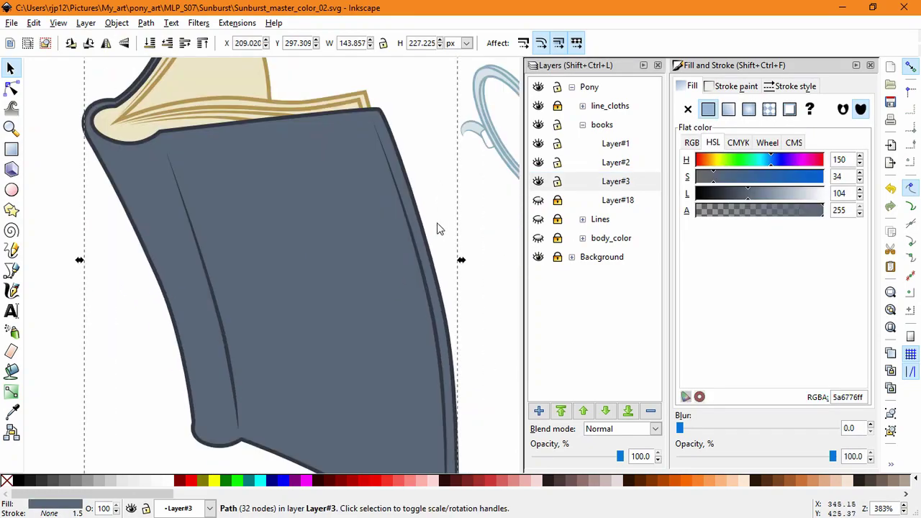
pyautogui.scroll(-2, 438, 223)
pyautogui.scroll(2, 437, 223)
pyautogui.click(554, 182)
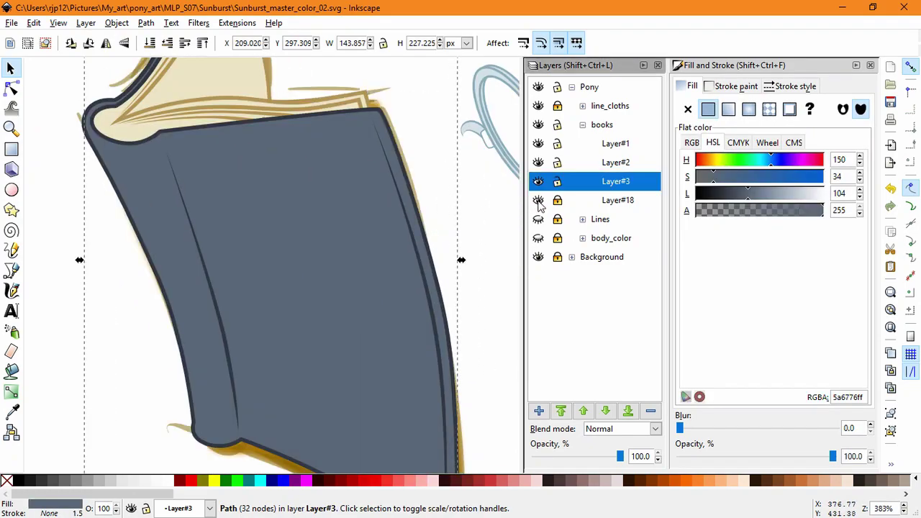
pyautogui.press('Escape')
pyautogui.moveTo(408, 91); pyautogui.dragTo(403, 214)
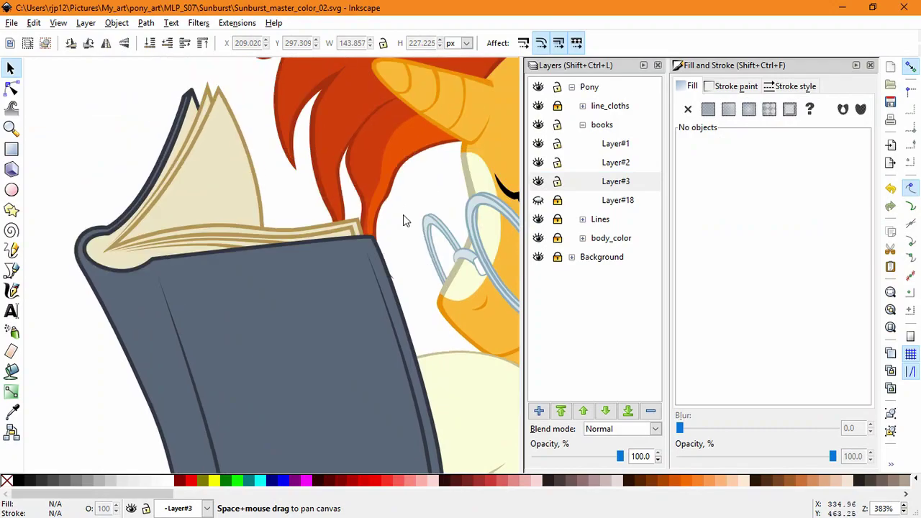
pyautogui.moveTo(409, 319); pyautogui.dragTo(401, 174)
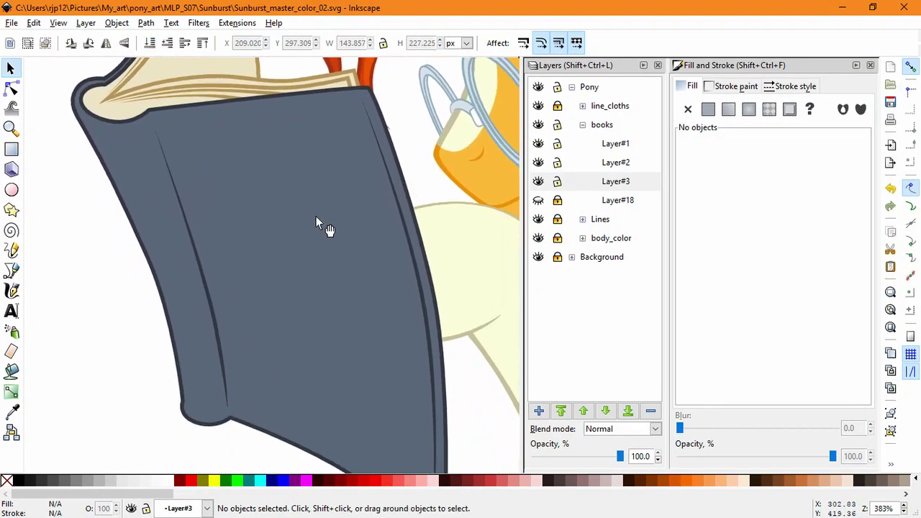
pyautogui.click(538, 181)
pyautogui.click(539, 182)
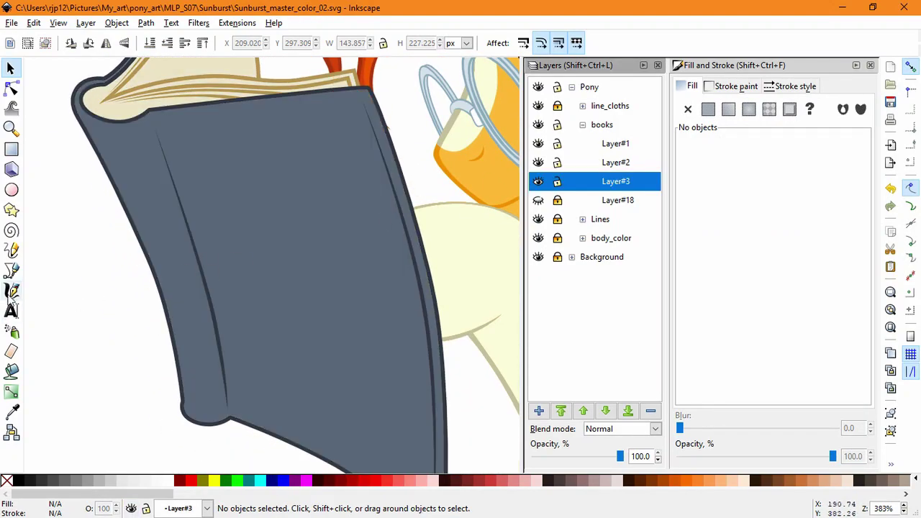
# - Load 313741 without a stroke as the drawing style by colouring a temporary four-sided shape on the cover and deleting it
pyautogui.click(11, 271)
pyautogui.click(236, 231)
pyautogui.click(258, 329)
pyautogui.click(353, 312)
pyautogui.click(316, 199)
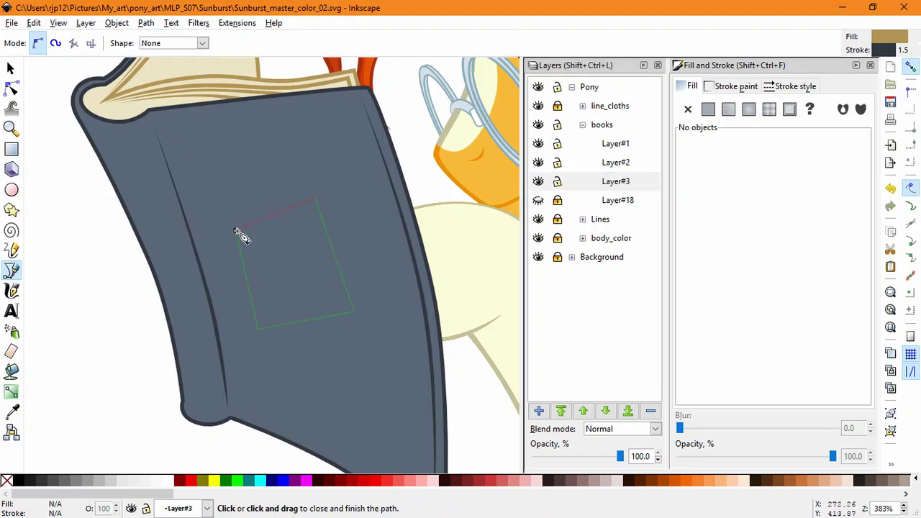
pyautogui.click(237, 232)
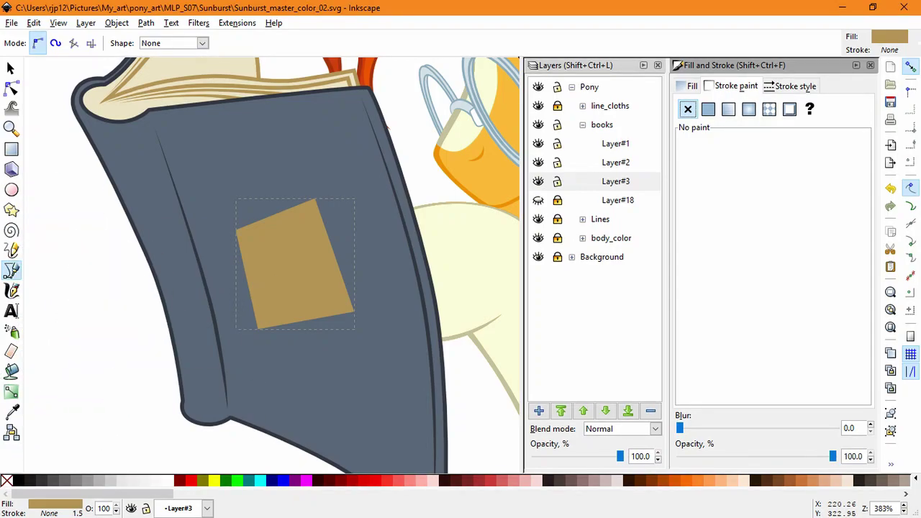
pyautogui.press('F7')
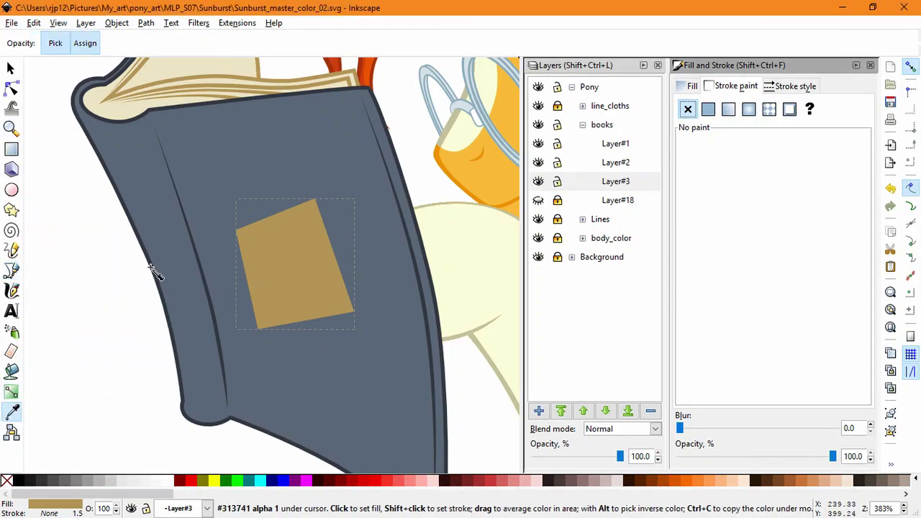
pyautogui.click(154, 272)
pyautogui.press('F1')
pyautogui.press('Delete')
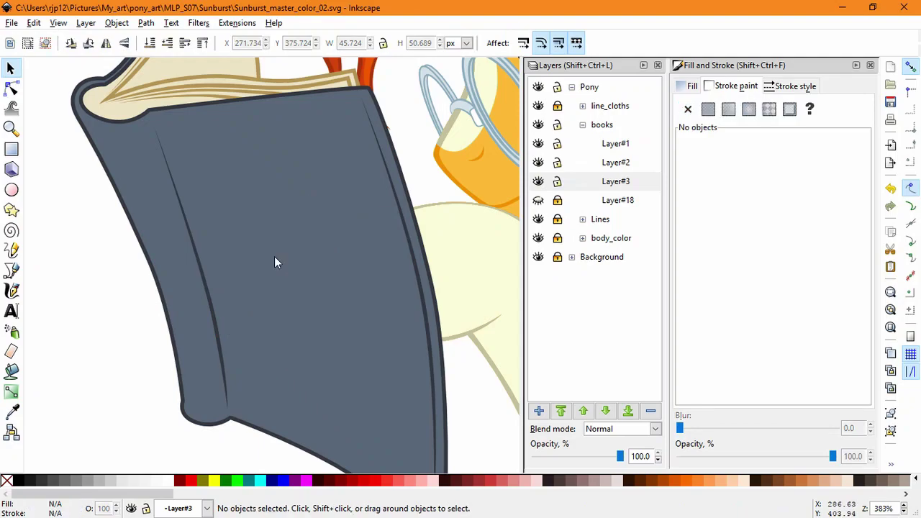
# - Draw a dark curved band across the lower part of the book's spine, from the outer edge to the crease line
pyautogui.press('b')
pyautogui.keyDown('ctrl'); pyautogui.scroll(2, 200, 398); pyautogui.keyUp('ctrl')
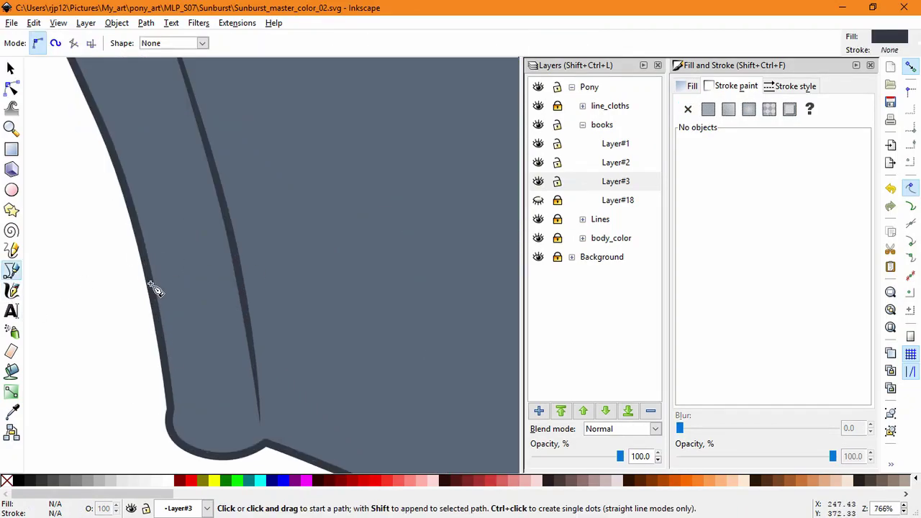
pyautogui.click(150, 284)
pyautogui.moveTo(197, 317); pyautogui.dragTo(231, 313)
pyautogui.click(253, 360)
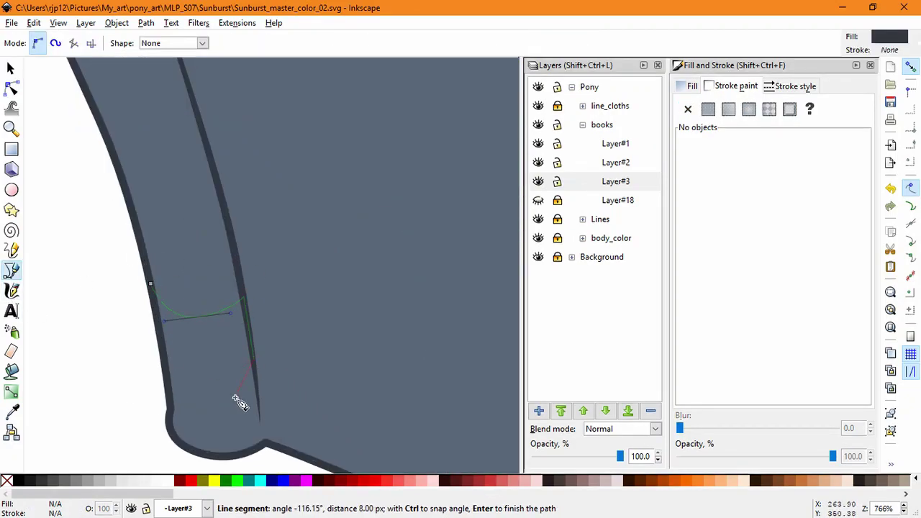
pyautogui.moveTo(203, 382); pyautogui.dragTo(227, 382)
pyautogui.click(151, 284)
pyautogui.click(12, 89)
pyautogui.click(228, 418)
pyautogui.click(124, 341)
pyautogui.scroll(-2, 123, 340)
pyautogui.moveTo(200, 310); pyautogui.dragTo(300, 436)
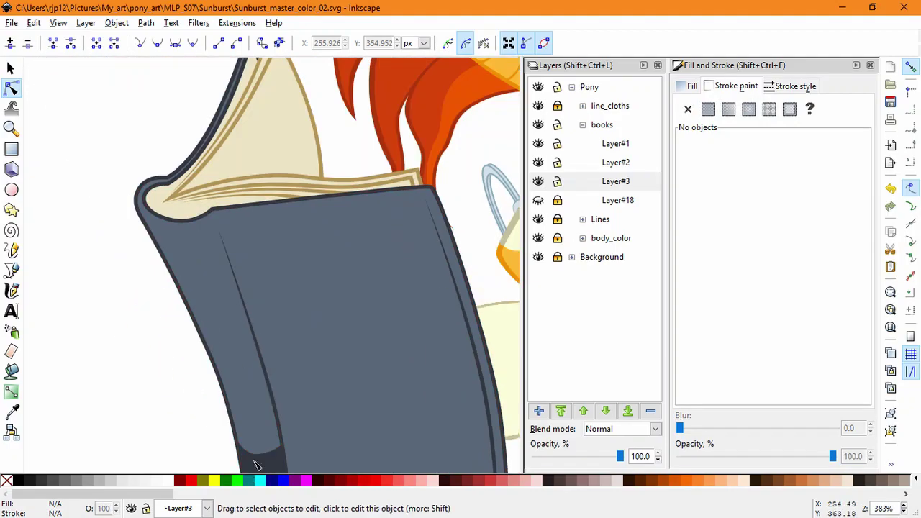
# - Duplicate the lower spine band and place the copy near the spine's upper end
pyautogui.click(255, 465)
pyautogui.press('s')
pyautogui.click(12, 88)
pyautogui.scroll(1, 238, 269)
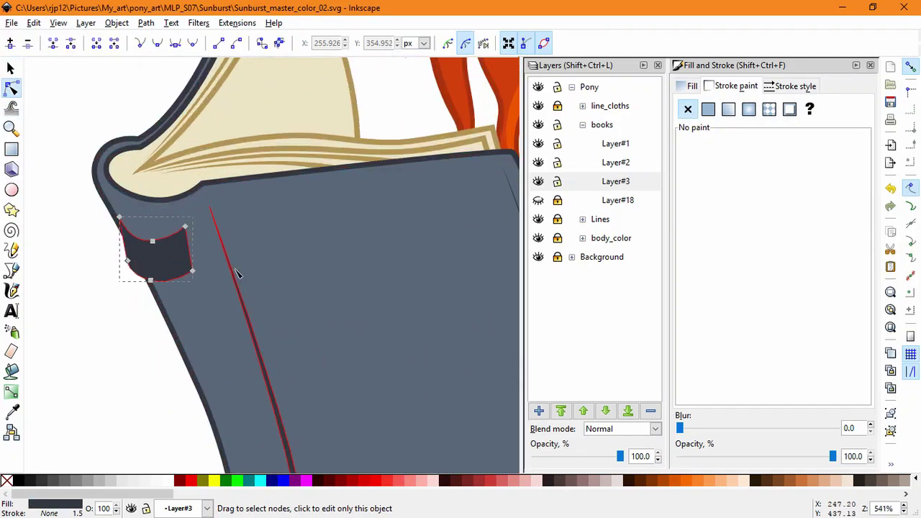
# - Move the upper band's corner nodes so that it spans from the spine's outer edge to the crease line
pyautogui.moveTo(186, 226); pyautogui.dragTo(218, 230)
pyautogui.scroll(9, 222, 232)
pyautogui.moveTo(110, 168); pyautogui.dragTo(156, 110)
pyautogui.scroll(-4, 158, 182)
pyautogui.moveTo(181, 330); pyautogui.dragTo(411, 287)
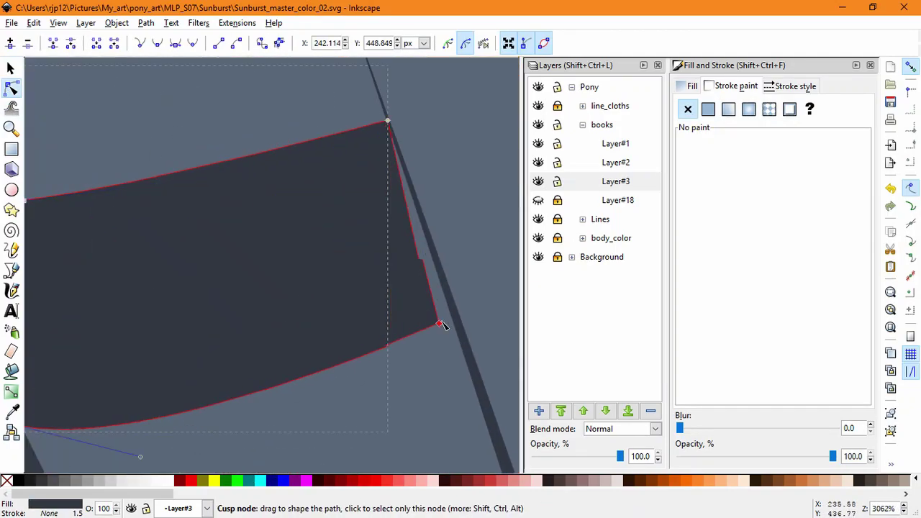
pyautogui.moveTo(440, 323); pyautogui.dragTo(460, 325)
pyautogui.moveTo(133, 353); pyautogui.dragTo(396, 362)
pyautogui.moveTo(127, 329); pyautogui.dragTo(193, 331)
pyautogui.moveTo(82, 80); pyautogui.dragTo(72, 91)
pyautogui.scroll(-2, 306, 329)
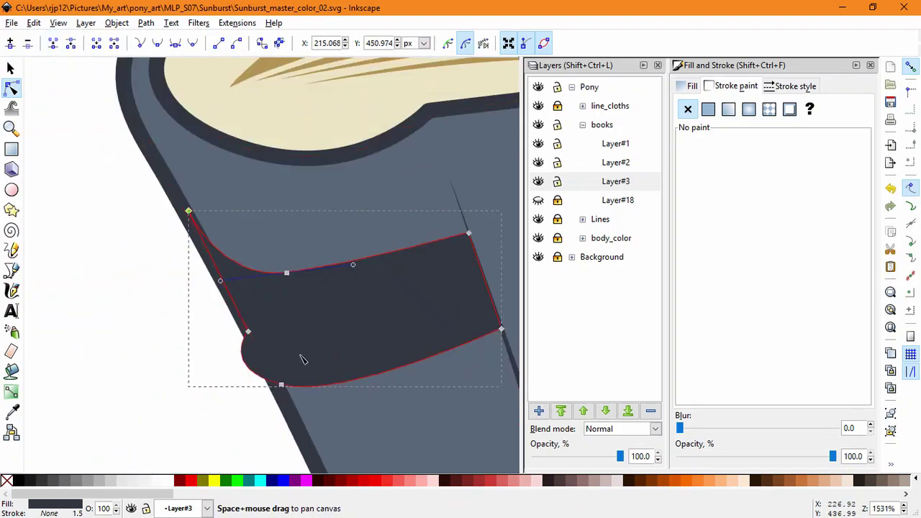
# - Reshape the upper and lower edges of the upper spine band into fuller, rounded arcs
pyautogui.moveTo(302, 360); pyautogui.dragTo(208, 351)
pyautogui.moveTo(188, 375); pyautogui.dragTo(177, 394)
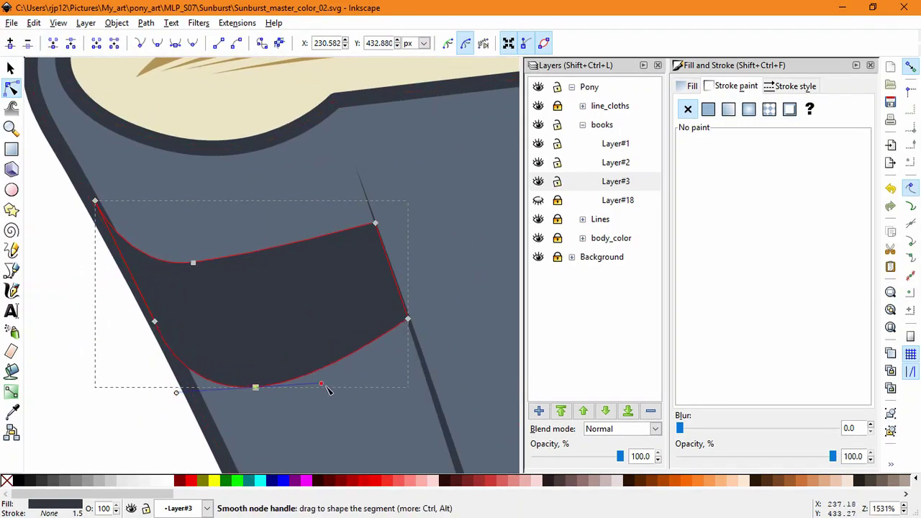
pyautogui.moveTo(326, 387); pyautogui.dragTo(383, 392)
pyautogui.moveTo(260, 258); pyautogui.dragTo(341, 280)
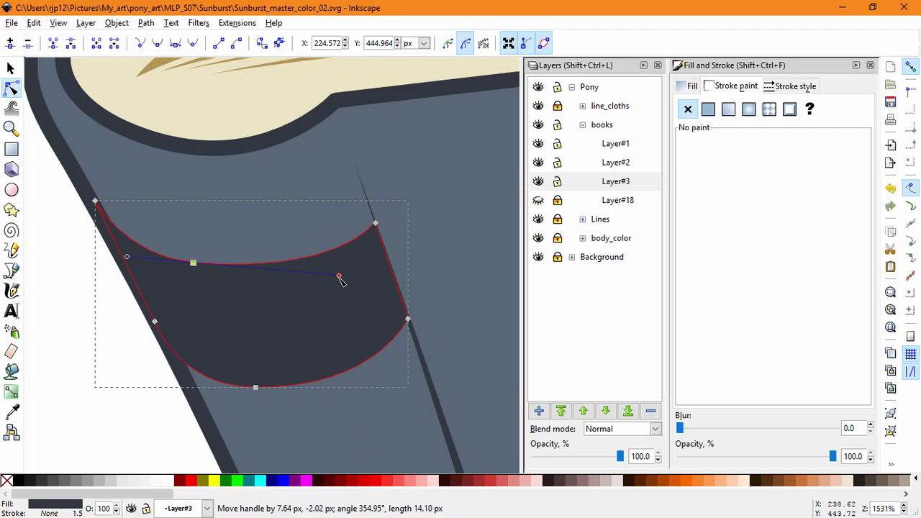
pyautogui.click(132, 423)
pyautogui.click(151, 425)
# - Fine-tune the upper band's two inner corner nodes to sit exactly on the crease line
pyautogui.scroll(-5, 309, 363)
pyautogui.moveTo(387, 417); pyautogui.dragTo(281, 237)
pyautogui.scroll(3, 239, 192)
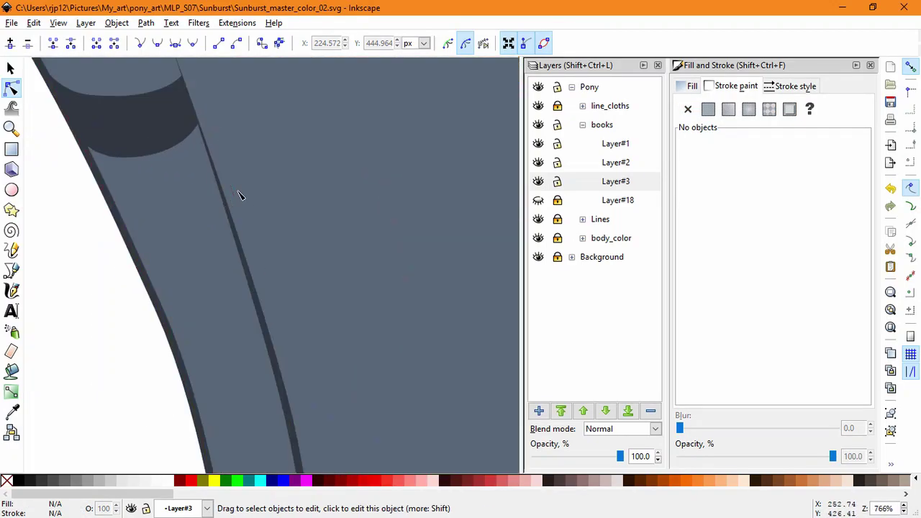
pyautogui.moveTo(239, 192); pyautogui.dragTo(334, 380)
pyautogui.click(307, 357)
pyautogui.moveTo(266, 238); pyautogui.dragTo(262, 219)
pyautogui.click(284, 314)
pyautogui.scroll(3, 284, 314)
pyautogui.moveTo(313, 308); pyautogui.dragTo(319, 314)
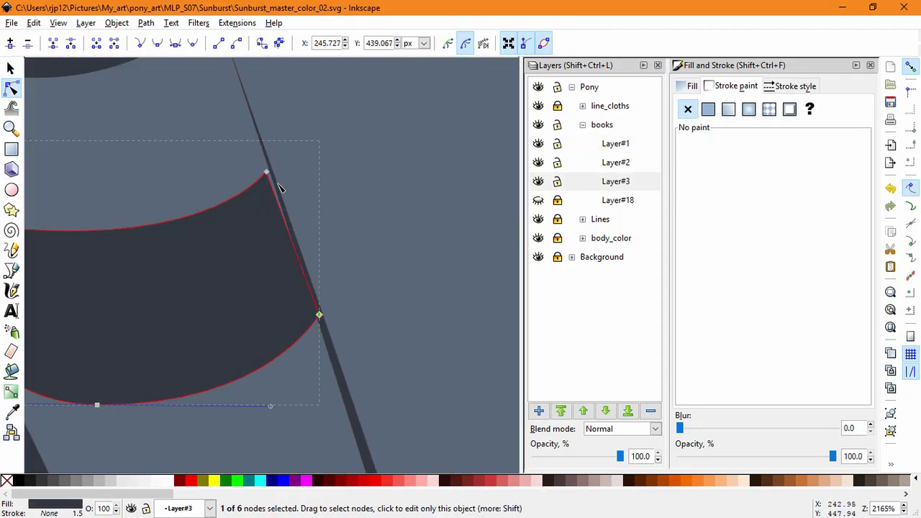
pyautogui.scroll(-6, 234, 256)
# - Load 404A58 as the drawing fill by recolouring a temporary triangle beside the spine and deleting it
pyautogui.click(234, 255)
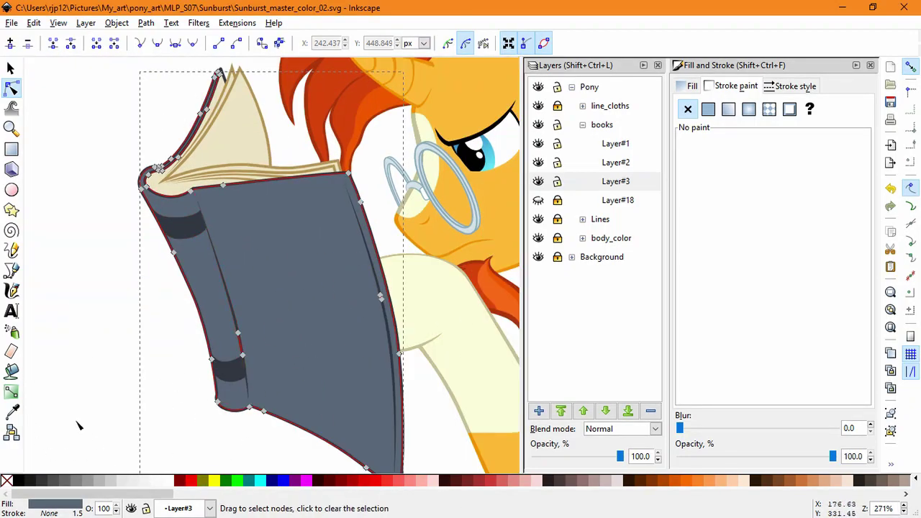
pyautogui.press('d')
pyautogui.click(12, 272)
pyautogui.click(157, 290)
pyautogui.click(193, 344)
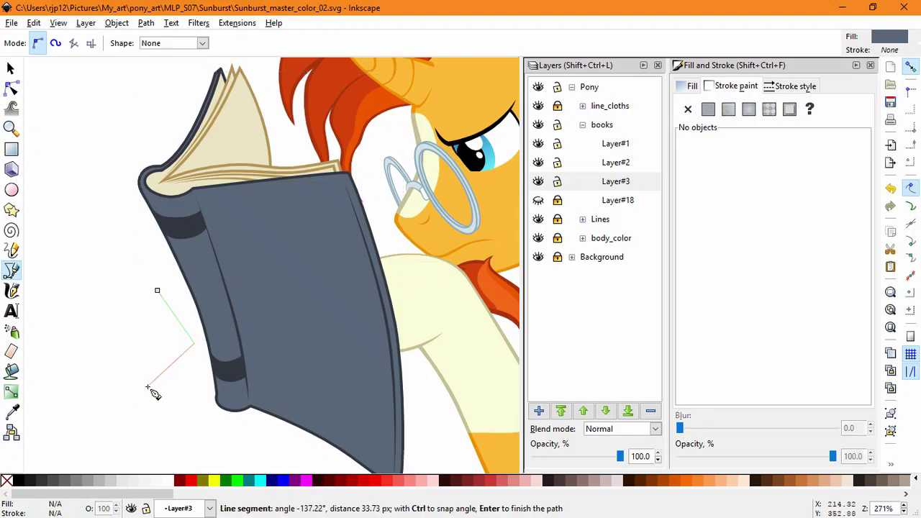
pyautogui.doubleClick(149, 387)
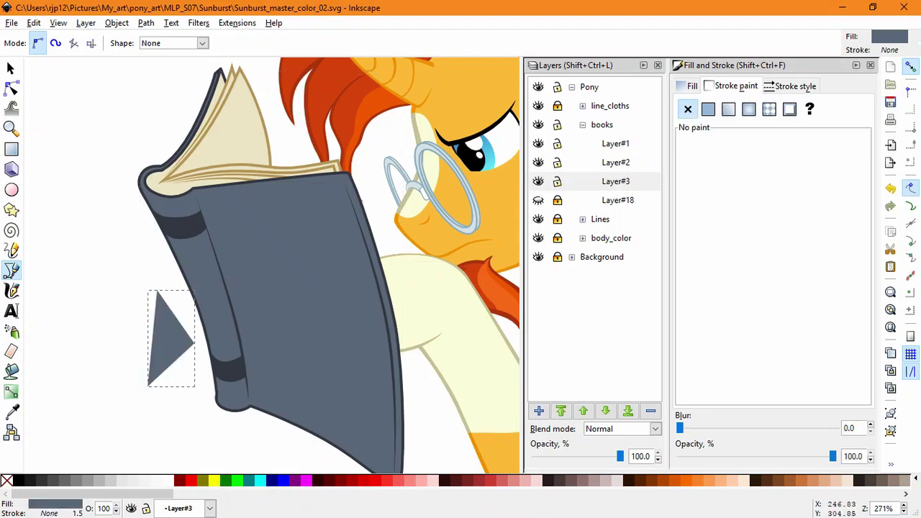
pyautogui.click(688, 87)
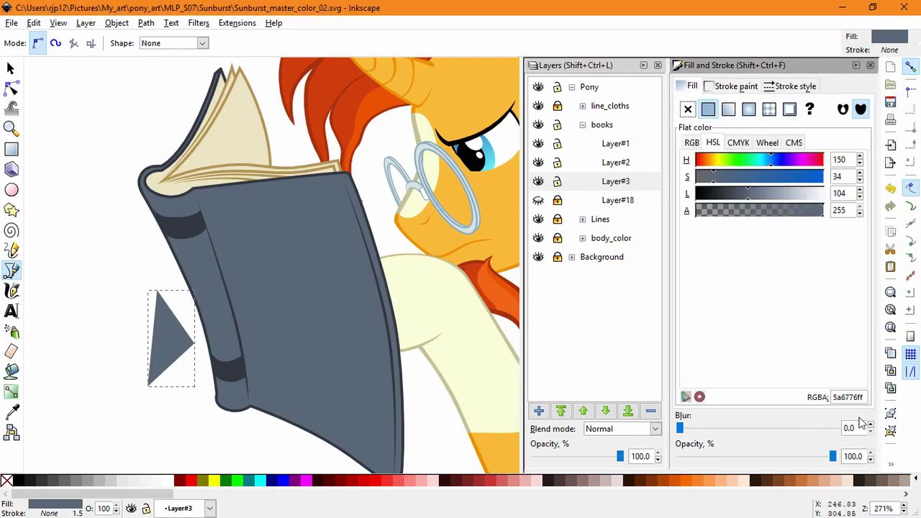
pyautogui.moveTo(865, 398); pyautogui.dragTo(811, 394)
pyautogui.write('404A58')
pyautogui.click(11, 69)
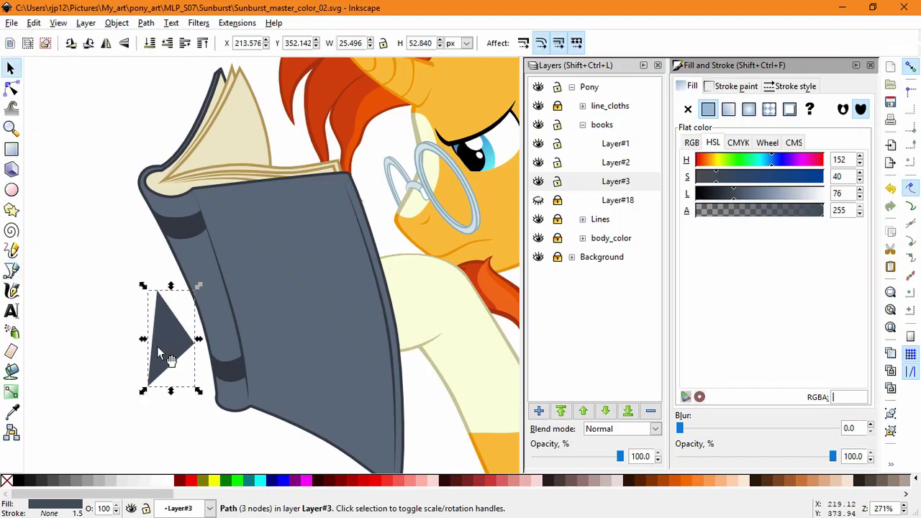
pyautogui.press('Delete')
# - Start the spine's shading shape at the inner corner of the cover's upper edge and trace it down along the crease line
pyautogui.press('b')
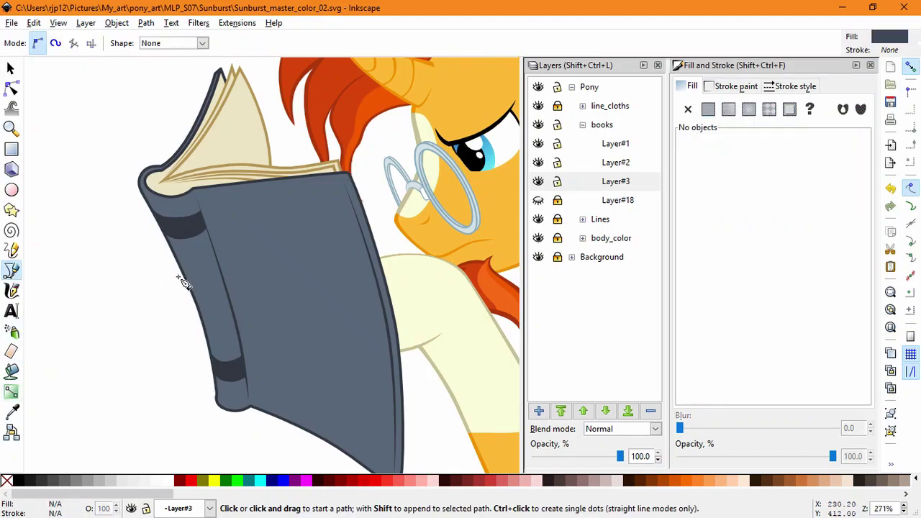
pyautogui.keyDown('ctrl'); pyautogui.scroll(2, 180, 278); pyautogui.keyUp('ctrl')
pyautogui.scroll(2, 211, 141)
pyautogui.moveTo(211, 141); pyautogui.dragTo(282, 282)
pyautogui.click(286, 209)
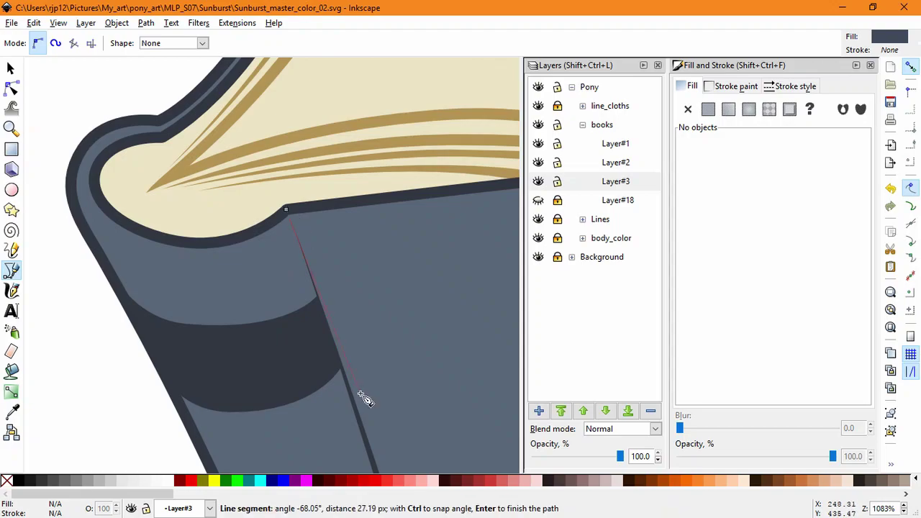
pyautogui.scroll(-4, 360, 394)
pyautogui.moveTo(359, 393); pyautogui.dragTo(230, 114)
pyautogui.scroll(4, 278, 280)
pyautogui.moveTo(259, 76); pyautogui.dragTo(269, 106)
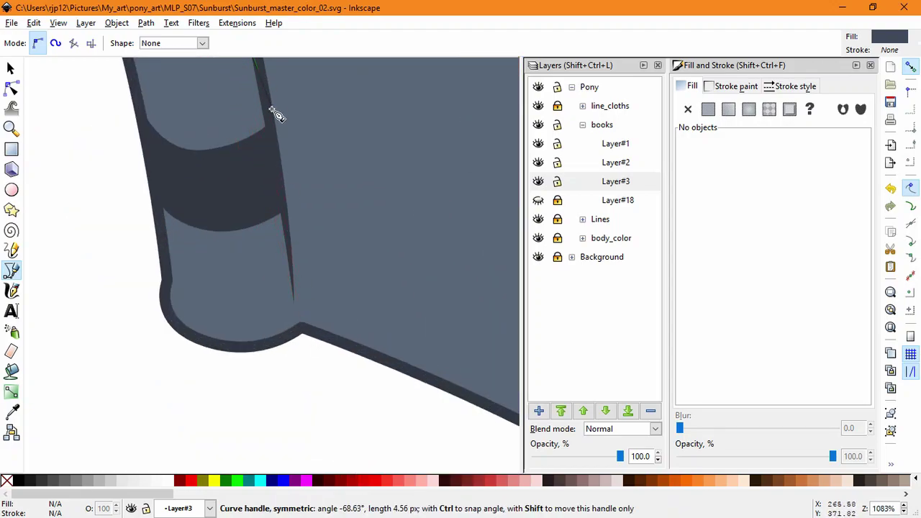
# - Continue the spine's shading path around the rounded lower end of the spine to its outer edge
pyautogui.click(300, 329)
pyautogui.click(234, 349)
pyautogui.click(195, 341)
pyautogui.click(166, 317)
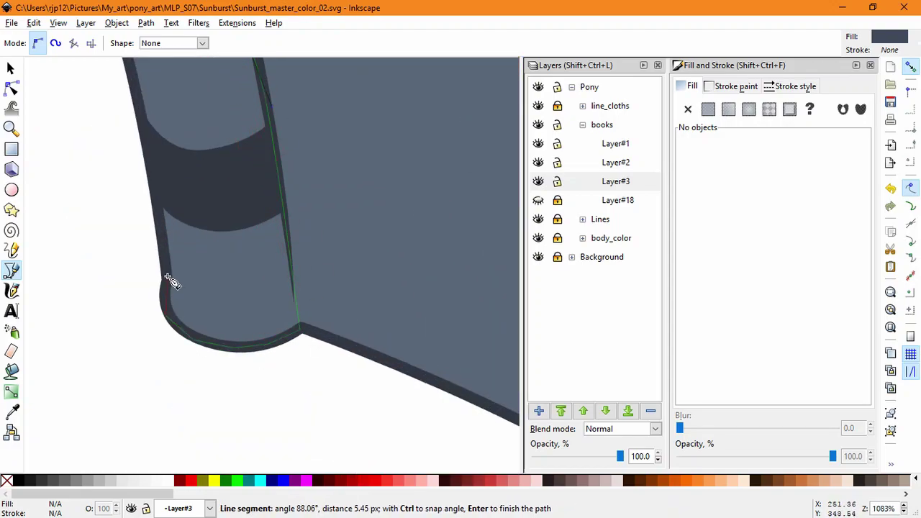
pyautogui.click(165, 276)
# - Run the shading path up the spine's outer side, around both edges of the upper curl, and close it at the inner corner
pyautogui.scroll(-6, 164, 276)
pyautogui.moveTo(170, 226); pyautogui.dragTo(348, 394)
pyautogui.scroll(2, 348, 393)
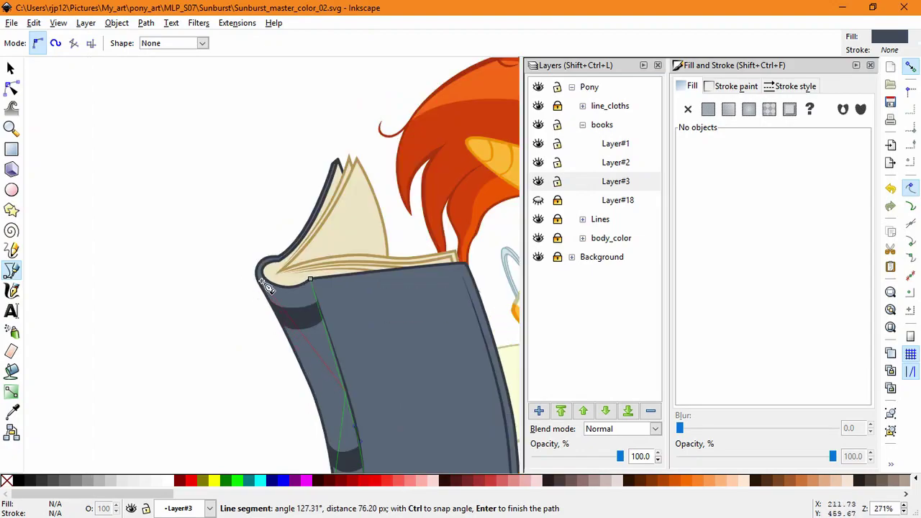
pyautogui.keyDown('ctrl'); pyautogui.scroll(4, 261, 280); pyautogui.keyUp('ctrl')
pyautogui.click(251, 221)
pyautogui.click(298, 174)
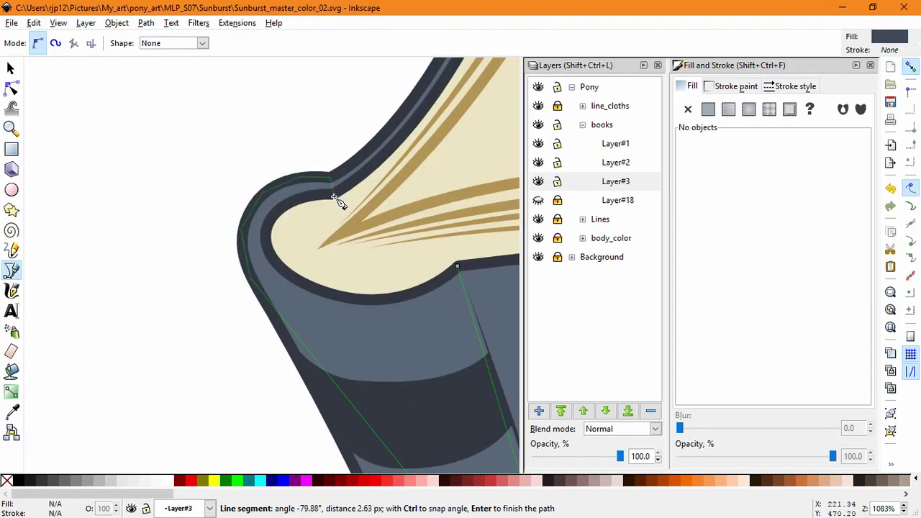
pyautogui.click(333, 196)
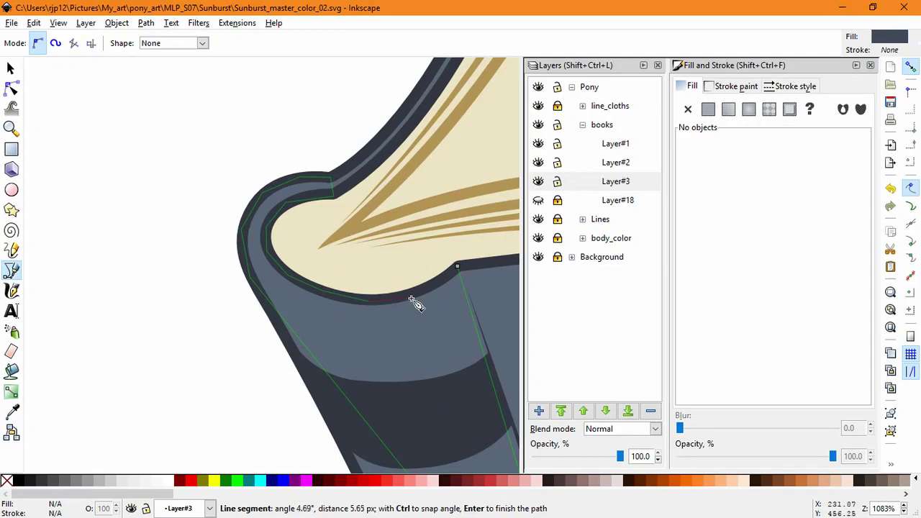
pyautogui.click(457, 268)
# - Move the shading's middle outer node onto the spine's outer outline and bend its handles to follow the edge
pyautogui.scroll(-2, 240, 328)
pyautogui.click(11, 87)
pyautogui.moveTo(405, 434); pyautogui.dragTo(315, 272)
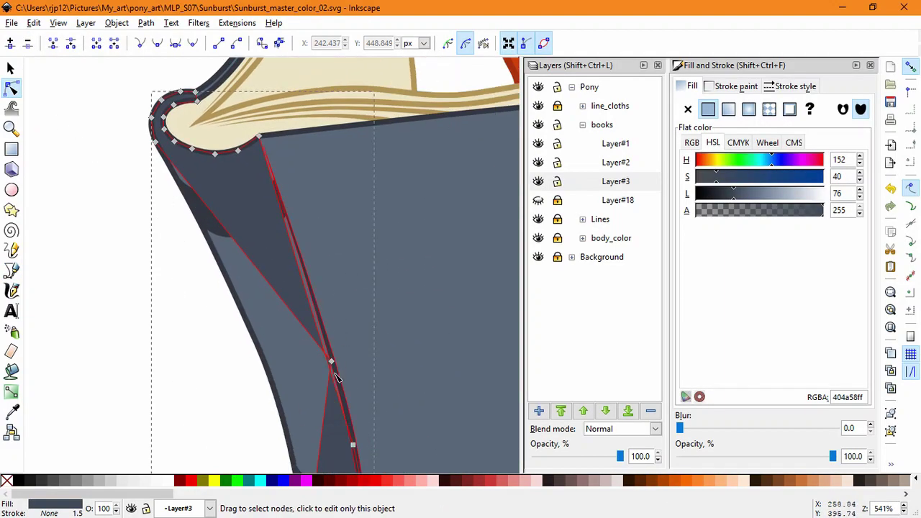
pyautogui.moveTo(334, 363); pyautogui.dragTo(267, 372)
pyautogui.moveTo(318, 433); pyautogui.dragTo(265, 253)
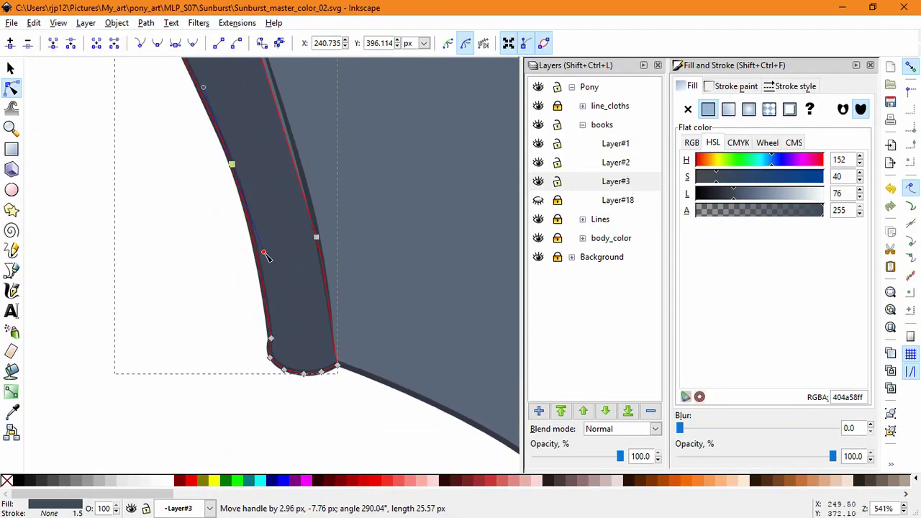
# - Fit the shading's crease-side node, curve handles and lower inner corner to the crease line
pyautogui.moveTo(374, 269); pyautogui.dragTo(355, 339)
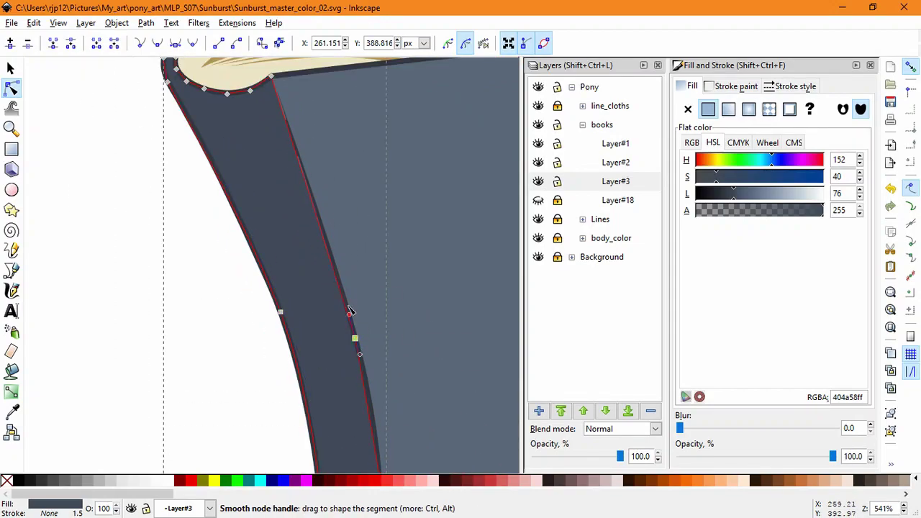
pyautogui.moveTo(375, 383); pyautogui.dragTo(264, 195)
pyautogui.scroll(6, 266, 331)
pyautogui.moveTo(316, 287); pyautogui.dragTo(339, 271)
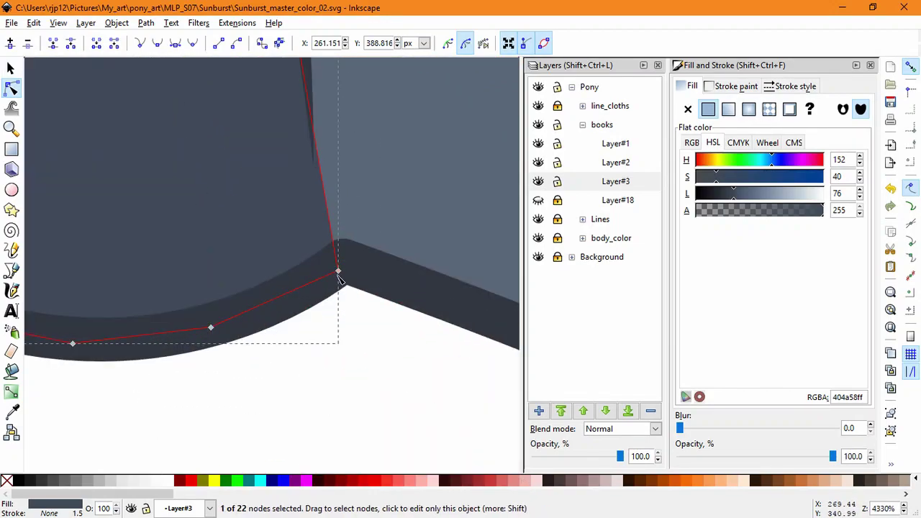
pyautogui.click(317, 118)
pyautogui.click(311, 82)
pyautogui.moveTo(314, 165); pyautogui.dragTo(342, 366)
pyautogui.click(316, 194)
pyautogui.scroll(-2, 316, 195)
pyautogui.scroll(-5, 314, 140)
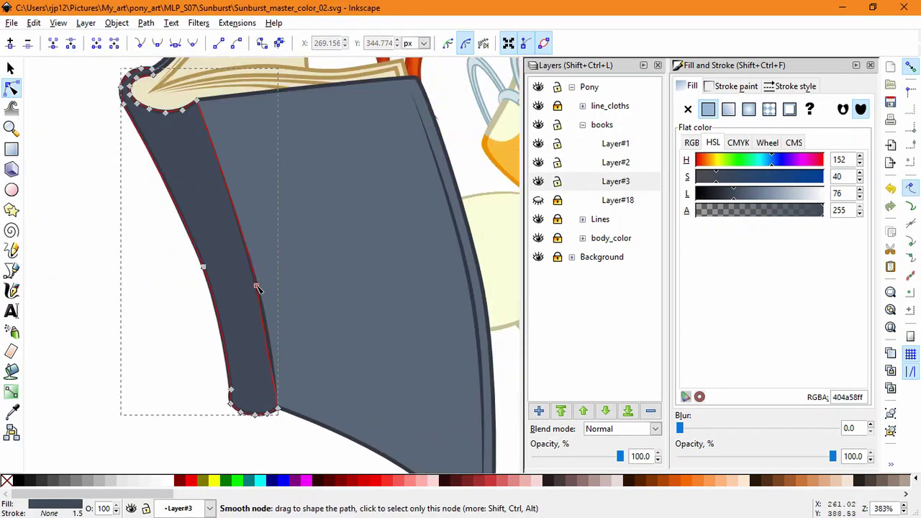
pyautogui.moveTo(256, 287); pyautogui.dragTo(268, 315)
# - Lower the shading beneath the spine bands and outlines, and nudge its upper inner corner node onto the crease line
pyautogui.press('s')
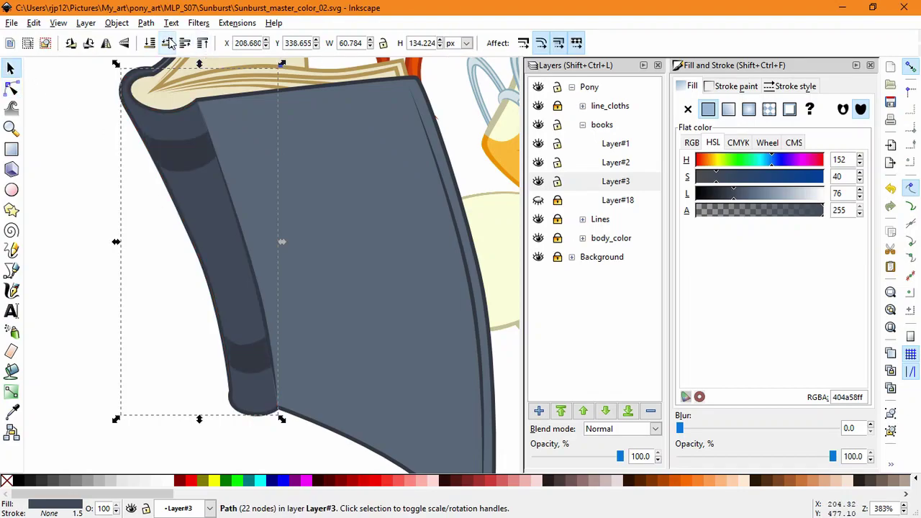
pyautogui.click(160, 292)
pyautogui.scroll(3, 192, 133)
pyautogui.moveTo(192, 134); pyautogui.dragTo(179, 302)
pyautogui.click(179, 302)
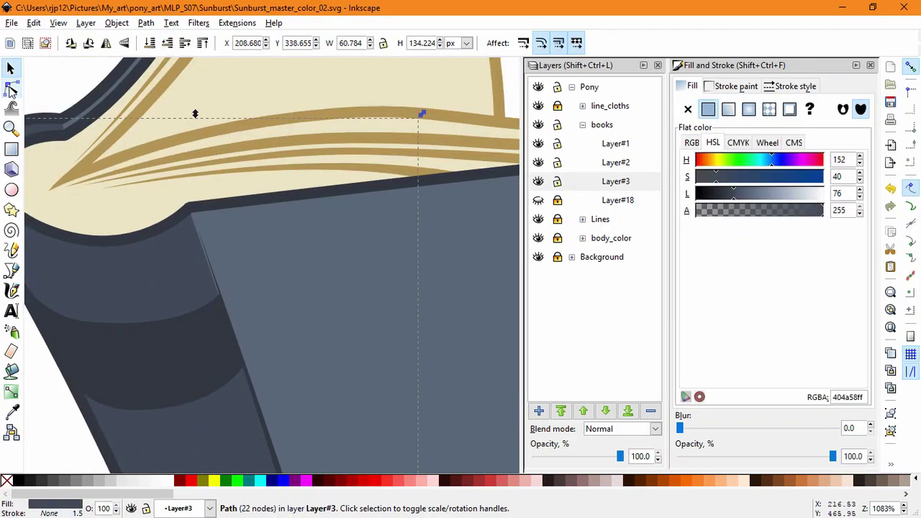
pyautogui.click(11, 88)
pyautogui.moveTo(190, 208); pyautogui.dragTo(193, 208)
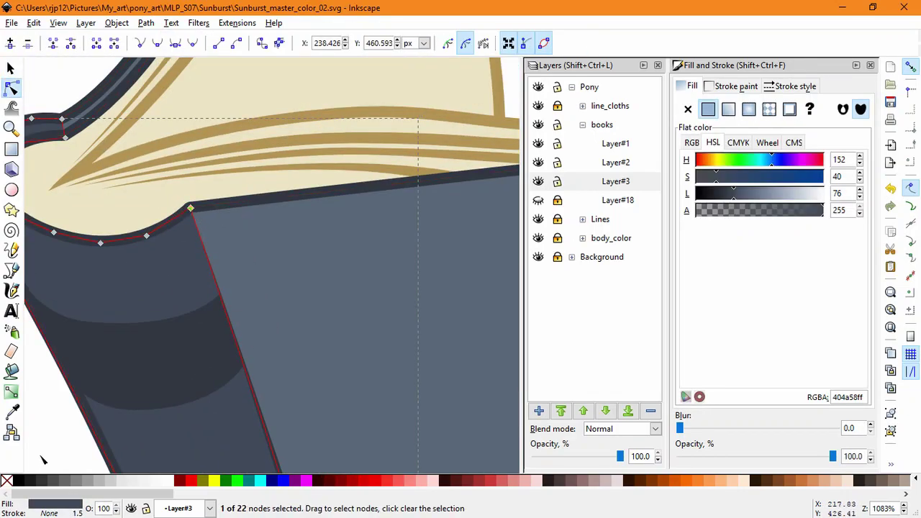
pyautogui.click(44, 460)
pyautogui.click(43, 460)
# - Refine the shading's crease-side node and handle so the lower stretch covers the gap along the crease line
pyautogui.scroll(-4, 97, 381)
pyautogui.moveTo(173, 415); pyautogui.dragTo(224, 242)
pyautogui.scroll(4, 197, 358)
pyautogui.click(212, 381)
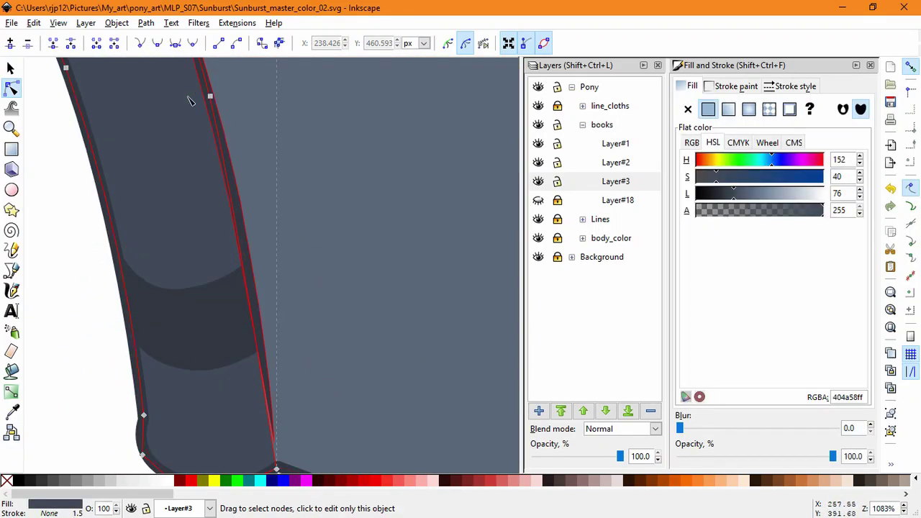
pyautogui.click(209, 96)
pyautogui.moveTo(265, 335); pyautogui.dragTo(267, 336)
pyautogui.moveTo(187, 182); pyautogui.dragTo(302, 447)
pyautogui.click(105, 356)
pyautogui.click(105, 357)
pyautogui.scroll(-6, 265, 273)
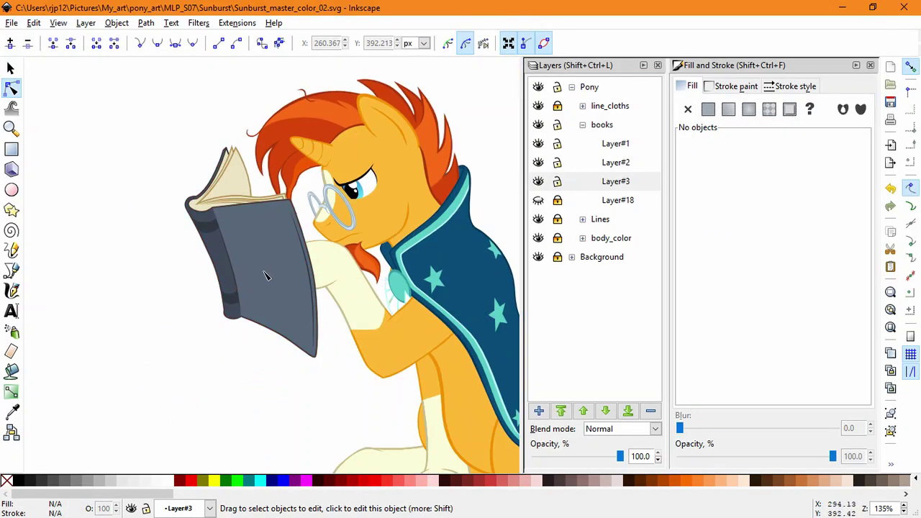
pyautogui.scroll(2, 262, 335)
pyautogui.moveTo(263, 336); pyautogui.dragTo(309, 339)
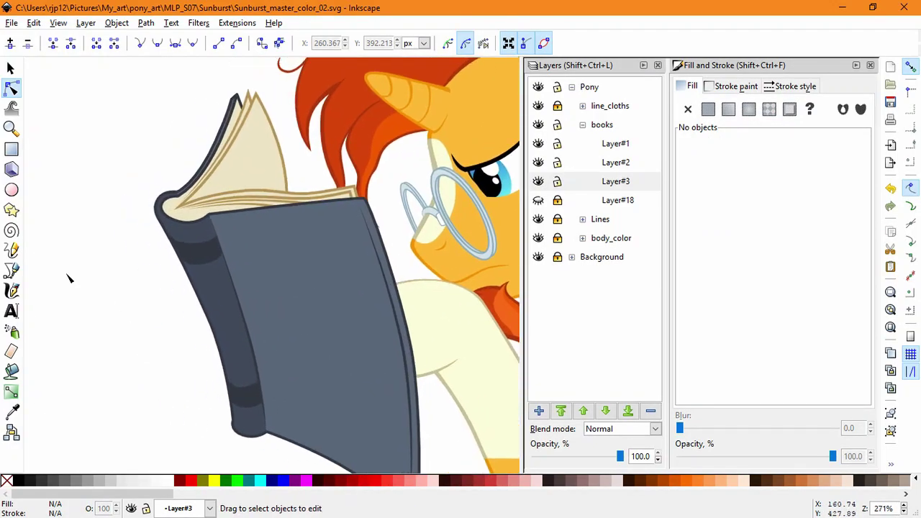
pyautogui.click(215, 282)
pyautogui.press('F1')
pyautogui.click(11, 269)
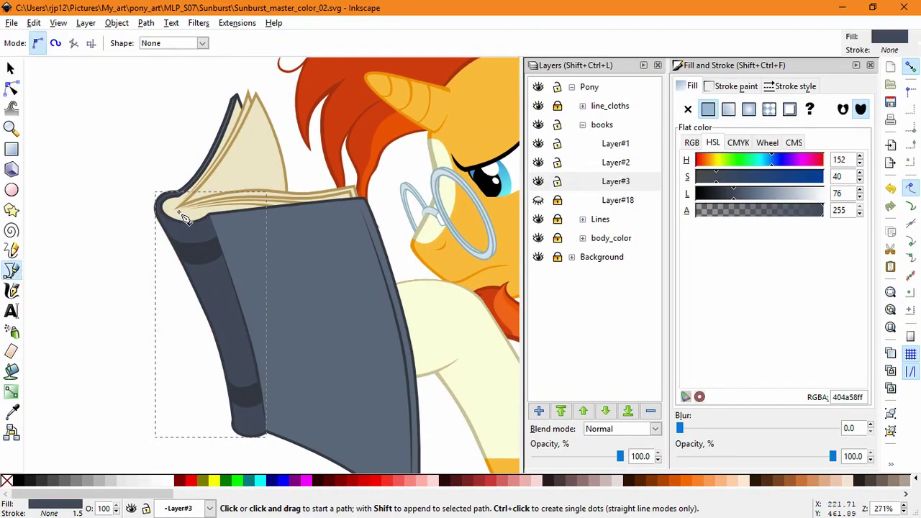
pyautogui.click(182, 212)
pyautogui.moveTo(238, 335); pyautogui.dragTo(253, 393)
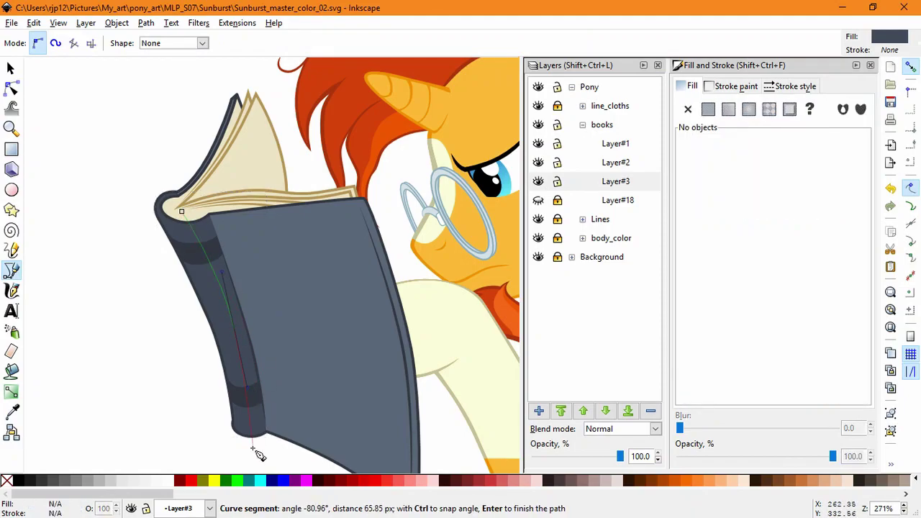
pyautogui.press('Escape')
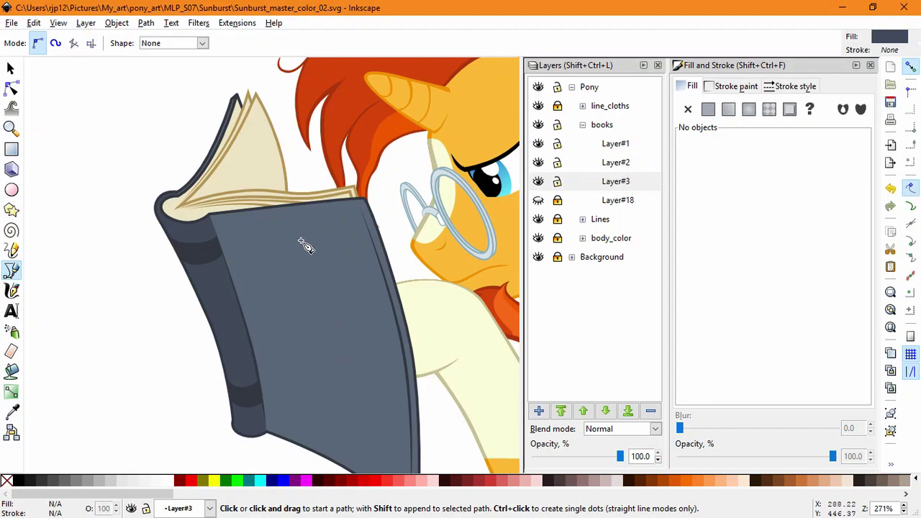
# - Add a new layer above the current one and draw an elongated hexagon on the book's front cover
pyautogui.click(538, 410)
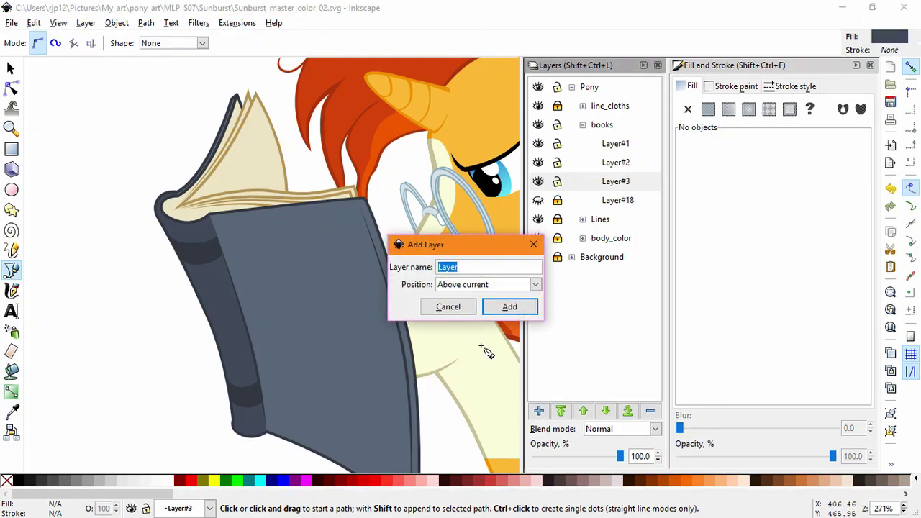
pyautogui.press('Return')
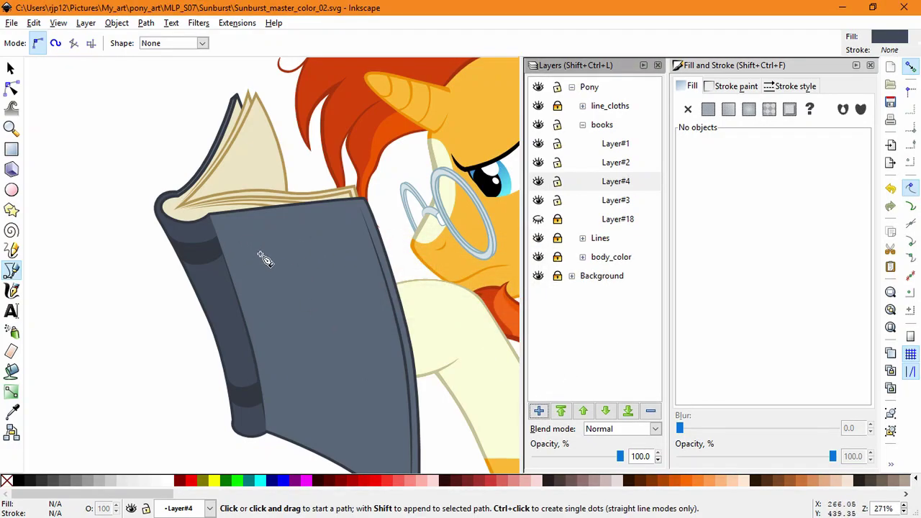
pyautogui.click(279, 231)
pyautogui.click(248, 279)
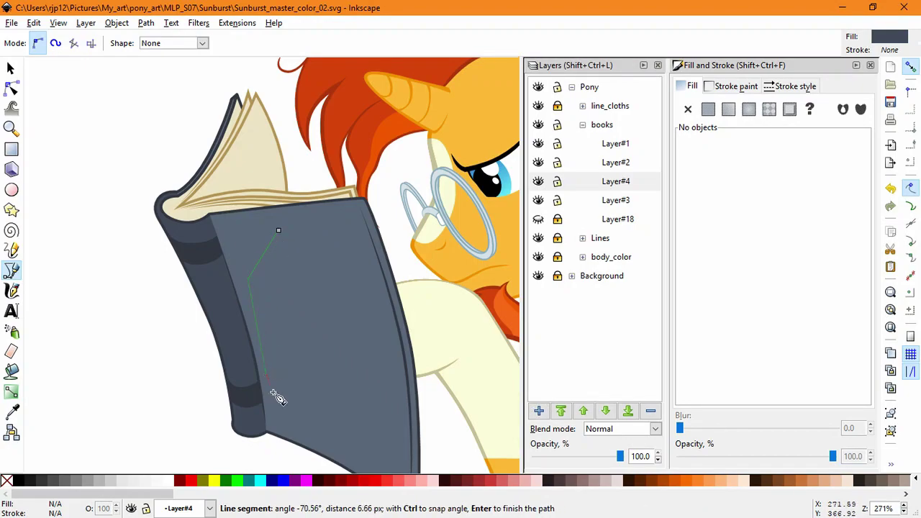
pyautogui.click(322, 426)
pyautogui.click(378, 374)
pyautogui.click(278, 230)
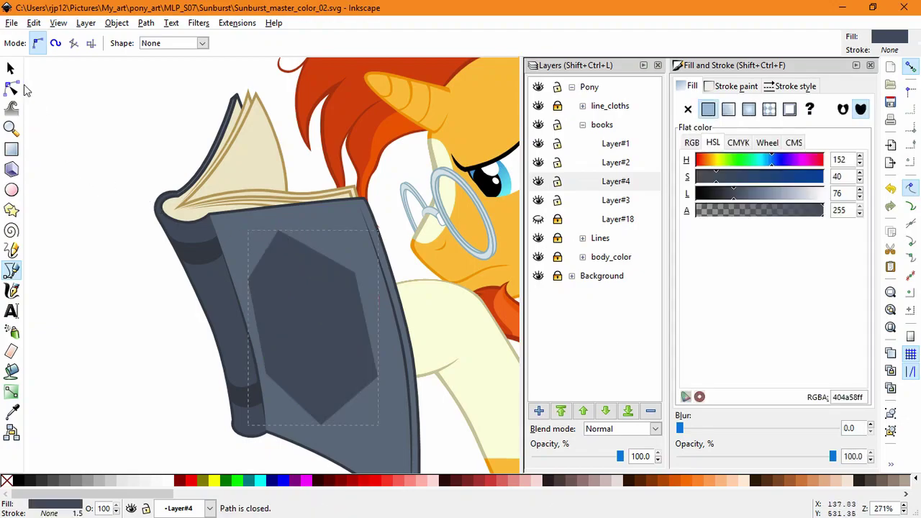
# - Adjust the hexagon's corner nodes so its sides follow the slant of the front cover
pyautogui.click(11, 87)
pyautogui.moveTo(279, 230); pyautogui.dragTo(287, 228)
pyautogui.moveTo(265, 379); pyautogui.dragTo(274, 377)
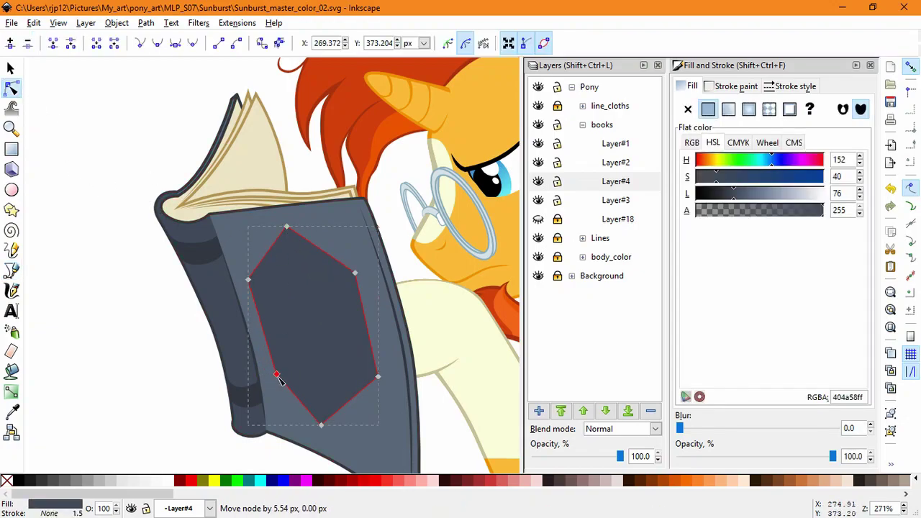
pyautogui.moveTo(321, 425); pyautogui.dragTo(326, 427)
pyautogui.moveTo(286, 227); pyautogui.dragTo(282, 229)
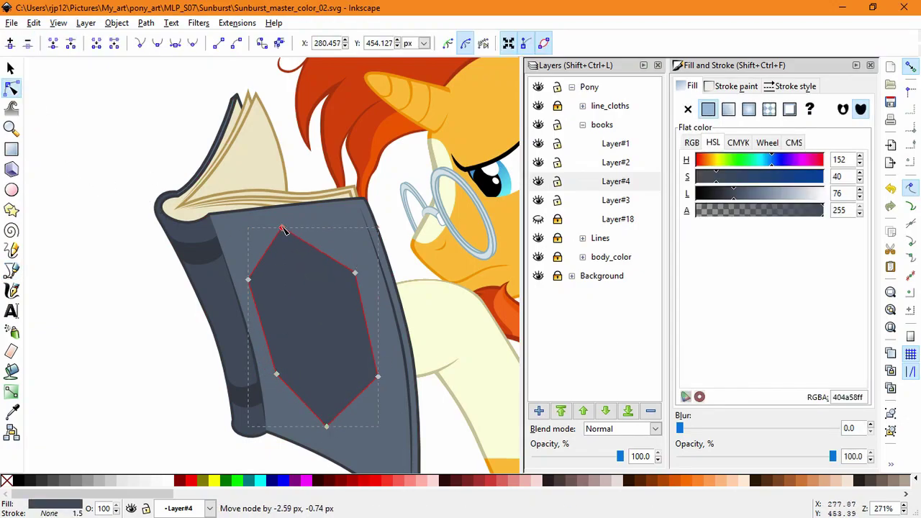
pyautogui.moveTo(249, 279); pyautogui.dragTo(248, 272)
pyautogui.moveTo(327, 427)
pyautogui.mouseDown()
pyautogui.moveTo(335, 428)
pyautogui.moveTo(325, 426)
pyautogui.mouseUp()
pyautogui.moveTo(379, 376); pyautogui.dragTo(374, 376)
pyautogui.click(146, 371)
pyautogui.click(146, 369)
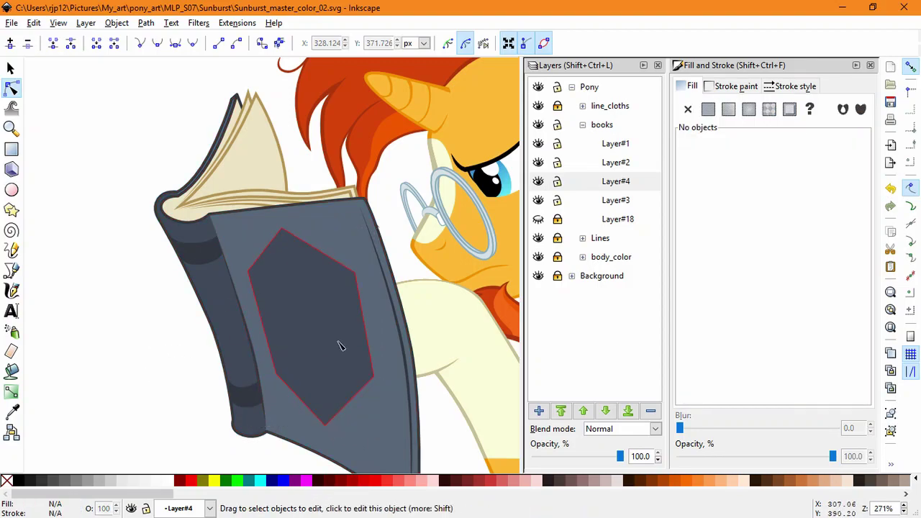
# - Turn the cover's hexagon into an unfilled shape with a dark 1.5 px outline
pyautogui.moveTo(340, 345); pyautogui.dragTo(342, 306)
pyautogui.click(342, 306)
pyautogui.press('End')
pyautogui.click(119, 294)
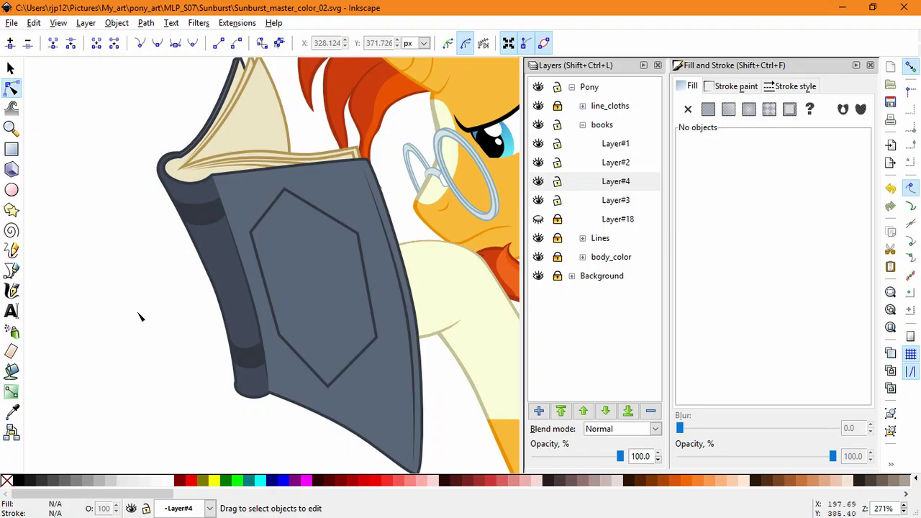
# - Try to recolour the hexagon with the lower spine band's colour, 313741, using the colour picker, and undo the changes
pyautogui.click(303, 360)
pyautogui.click(13, 412)
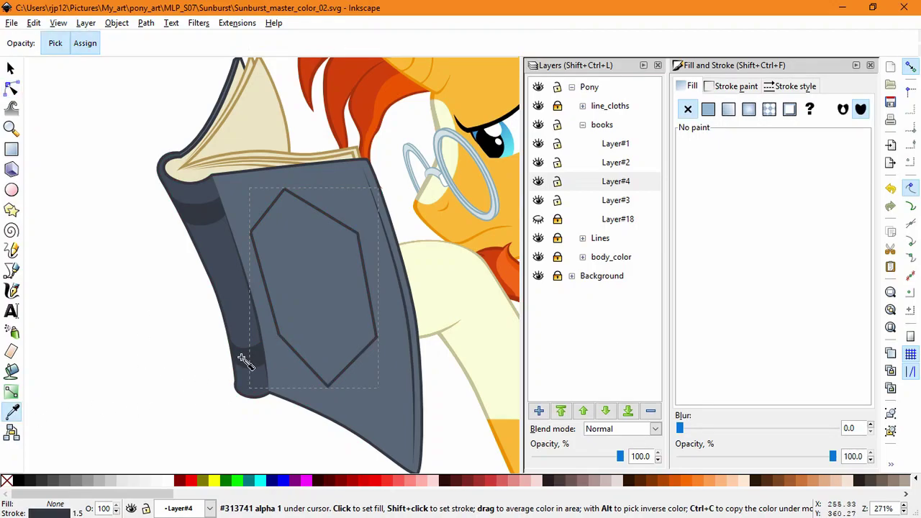
pyautogui.click(247, 358)
pyautogui.hotkey('ctrl', 'z')
pyautogui.click(243, 356)
pyautogui.keyDown('shift'); pyautogui.click(244, 357); pyautogui.keyUp('shift')
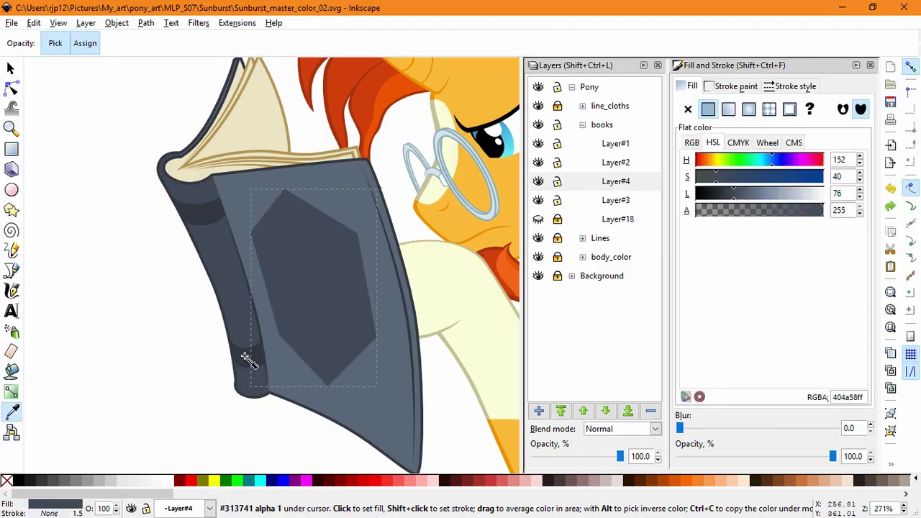
pyautogui.hotkey('ctrl', 'z')
pyautogui.hotkey('ctrl', 'z')
pyautogui.click(244, 355)
pyautogui.hotkey('ctrl', 'z')
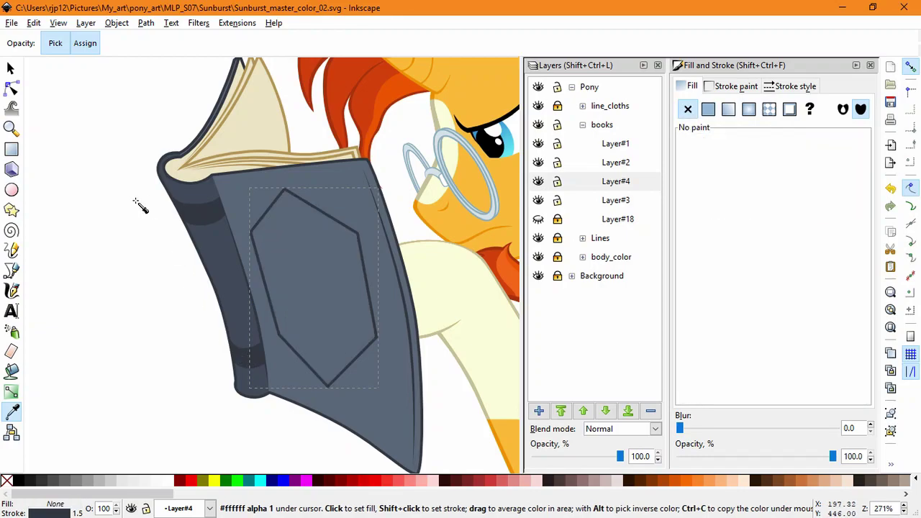
# - Give the hexagon outline a pattern of long dashes with short gaps and set the dash offset to 0.10
pyautogui.click(15, 88)
pyautogui.click(796, 86)
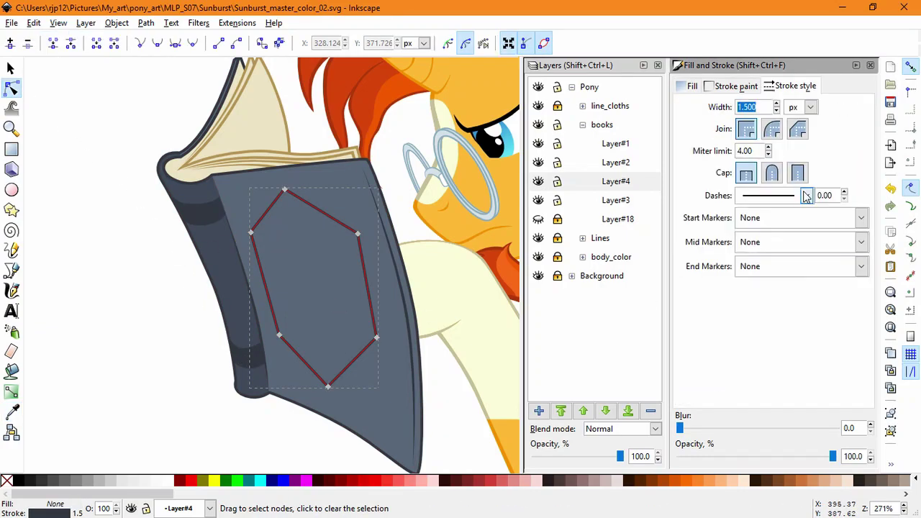
pyautogui.click(806, 195)
pyautogui.click(794, 419)
pyautogui.click(163, 313)
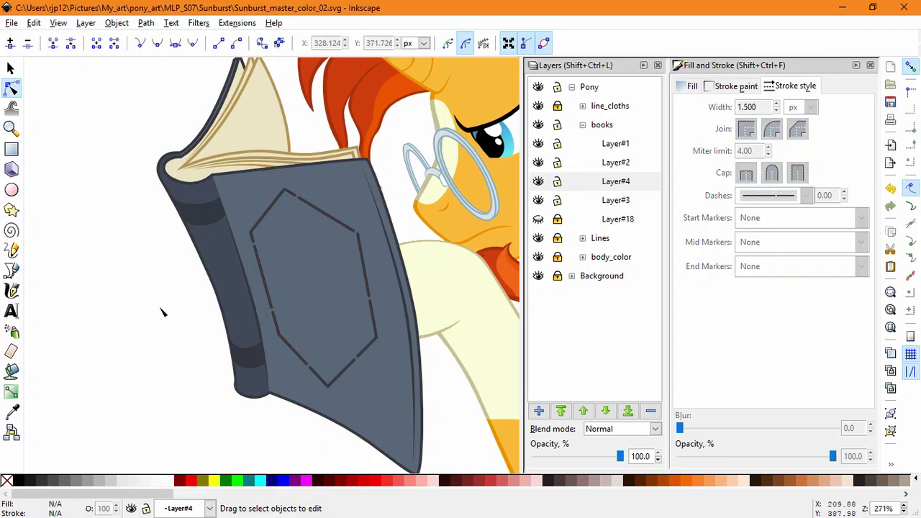
pyautogui.click(366, 278)
pyautogui.click(844, 192)
pyautogui.click(146, 294)
# - Move the hexagon's lower corner node nearest the cover's outer edge outward by about 4 px
pyautogui.click(360, 245)
pyautogui.moveTo(376, 337); pyautogui.dragTo(384, 336)
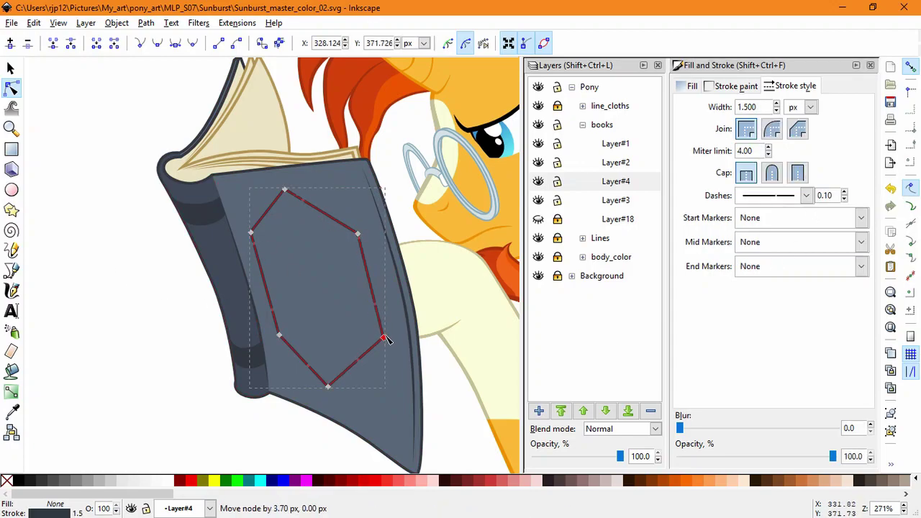
pyautogui.click(171, 288)
# - Set the hexagon outline's dash offset to 1.20 and nudge its top corner node slightly toward the spine
pyautogui.click(305, 202)
pyautogui.click(846, 192)
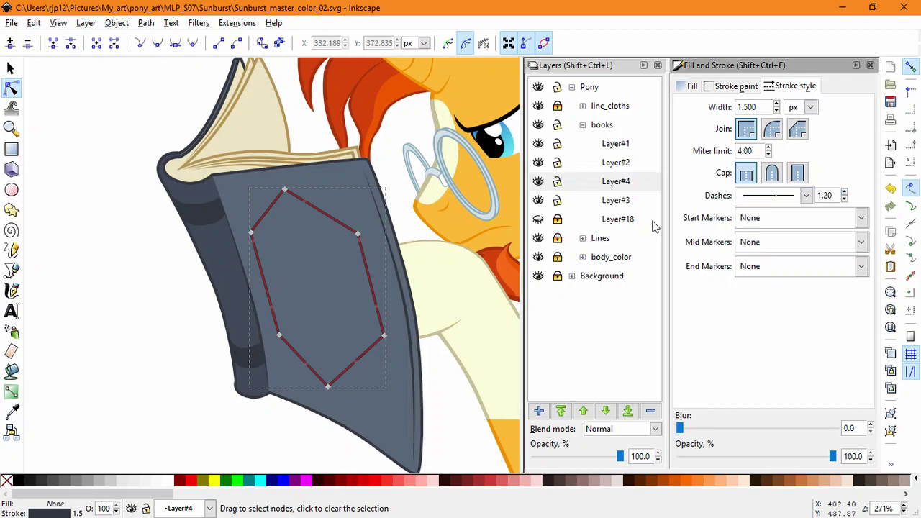
pyautogui.keyDown('ctrl'); pyautogui.scroll(4, 281, 202); pyautogui.keyUp('ctrl')
pyautogui.moveTo(300, 154); pyautogui.dragTo(296, 157)
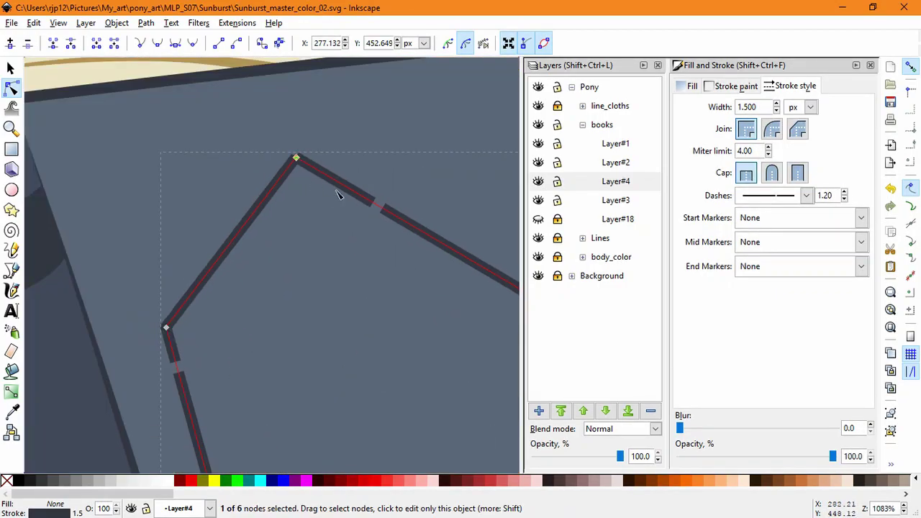
# - Nudge the bottom corner node of the dashed hexagon on the book cover slightly outward and deselect the path
pyautogui.keyDown('ctrl'); pyautogui.scroll(-4, 355, 196); pyautogui.keyUp('ctrl')
pyautogui.moveTo(424, 390); pyautogui.dragTo(427, 392)
pyautogui.click(807, 195)
pyautogui.click(806, 185)
pyautogui.press('Escape')
pyautogui.press('Escape')
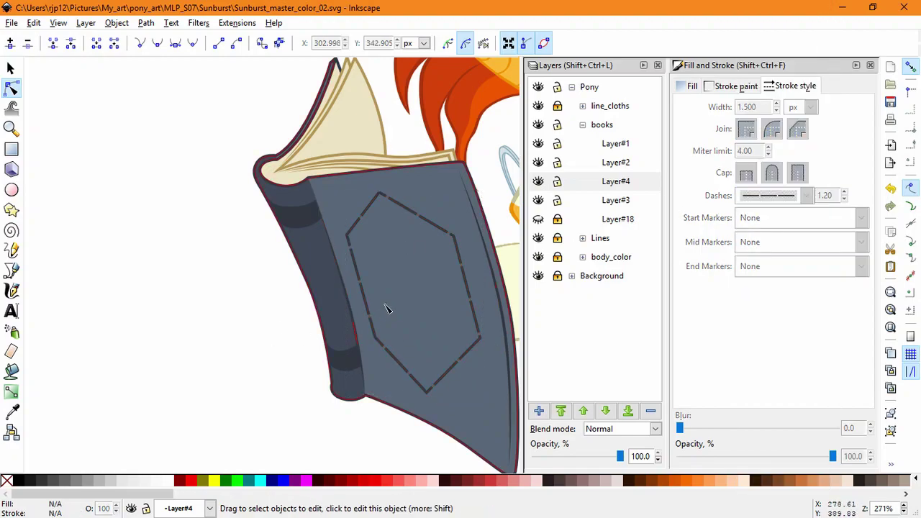
# - Draw a small V-shaped path across the inside of the hexagon's top corner with the Bezier tool
pyautogui.keyDown('ctrl'); pyautogui.scroll(1, 432, 294); pyautogui.keyUp('ctrl')
pyautogui.moveTo(432, 294); pyautogui.dragTo(370, 295)
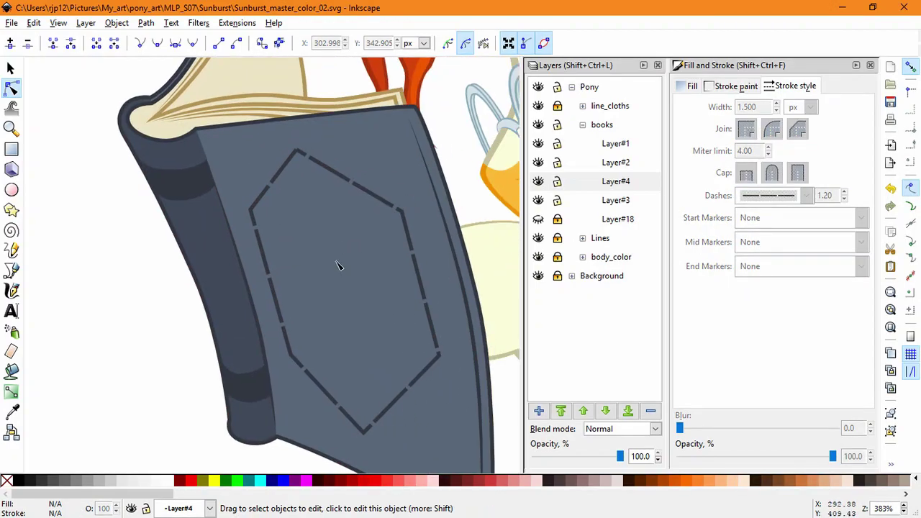
pyautogui.press('b')
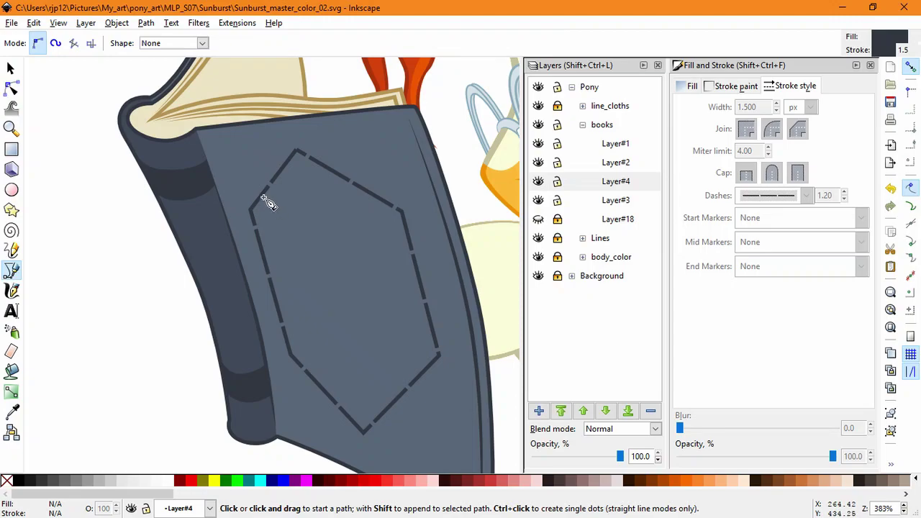
pyautogui.click(286, 164)
pyautogui.click(302, 177)
pyautogui.doubleClick(315, 160)
# - Remove the fill from the small V-shaped path and change its dash pattern to a solid line
pyautogui.click(721, 89)
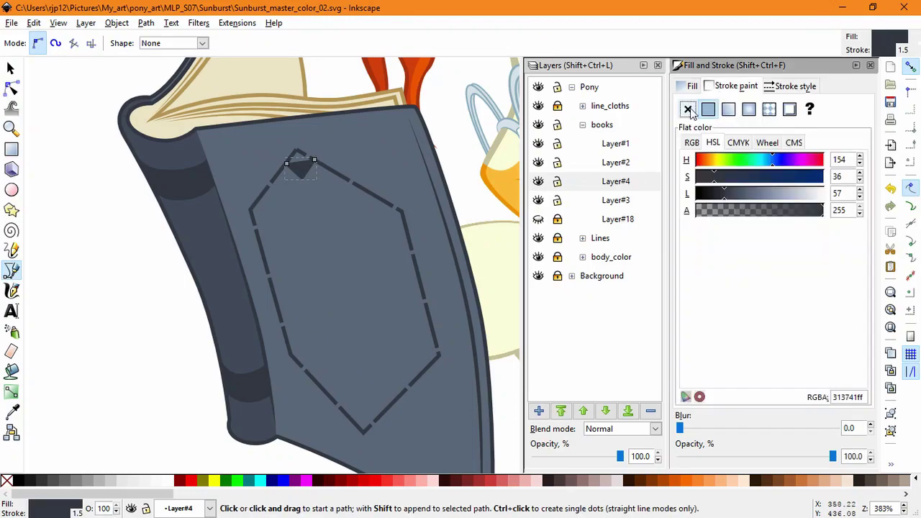
pyautogui.click(688, 110)
pyautogui.click(777, 91)
pyautogui.press('F2')
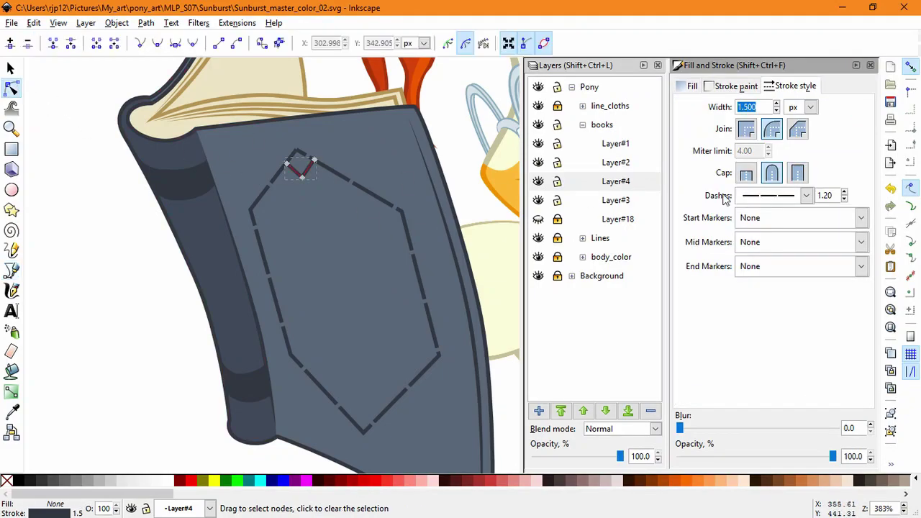
pyautogui.click(807, 196)
pyautogui.click(782, 202)
# - Duplicate the V at the hexagon's top corner and spread one V's three nodes downward to form a larger V around the other
pyautogui.moveTo(287, 164); pyautogui.dragTo(286, 166)
pyautogui.click(313, 239)
pyautogui.click(302, 178)
pyautogui.press('s')
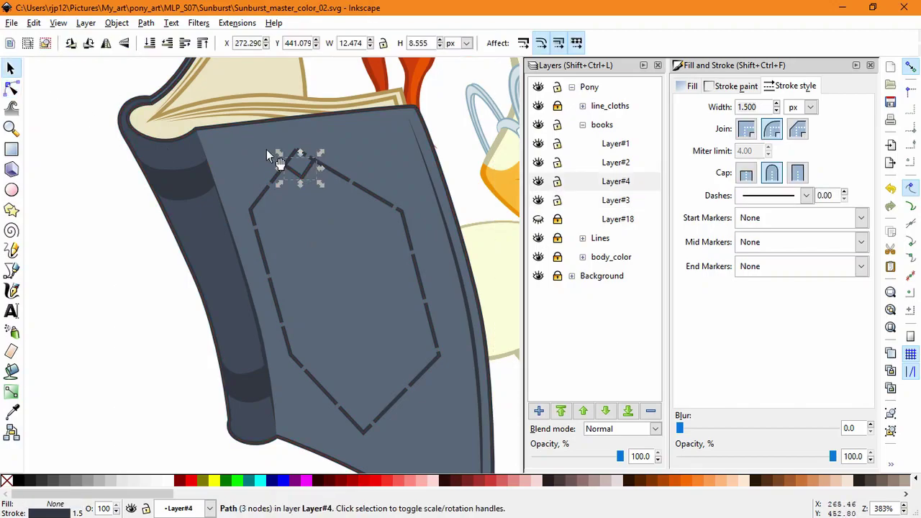
pyautogui.scroll(3, 281, 159)
pyautogui.click(11, 88)
pyautogui.moveTo(280, 216); pyautogui.dragTo(253, 199)
pyautogui.moveTo(328, 249); pyautogui.dragTo(325, 255)
pyautogui.moveTo(362, 195); pyautogui.dragTo(377, 177)
# - Align the two end nodes of the inner V with the hexagon's edges at the top corner
pyautogui.click(354, 158)
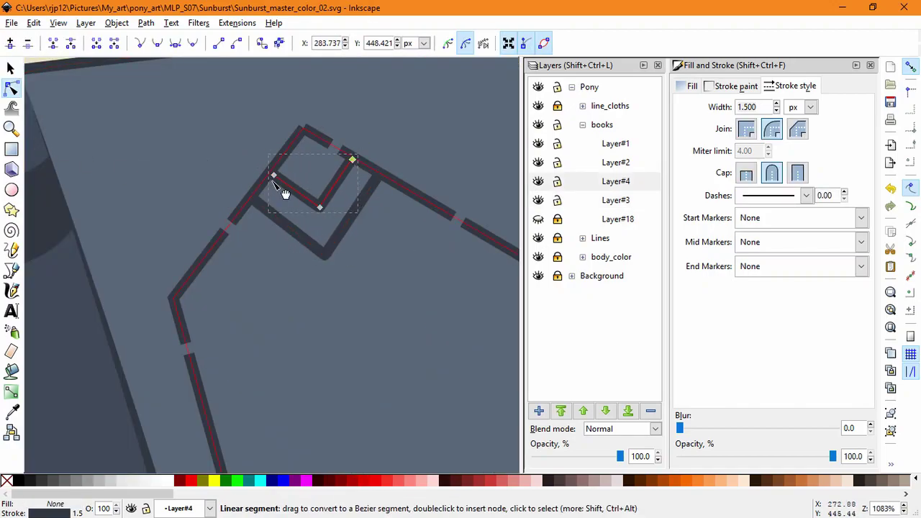
pyautogui.moveTo(273, 175); pyautogui.dragTo(271, 175)
pyautogui.click(181, 226)
# - Apply a dashed stroke pattern to the outer V at the hexagon's top corner
pyautogui.scroll(-2, 358, 306)
pyautogui.click(345, 271)
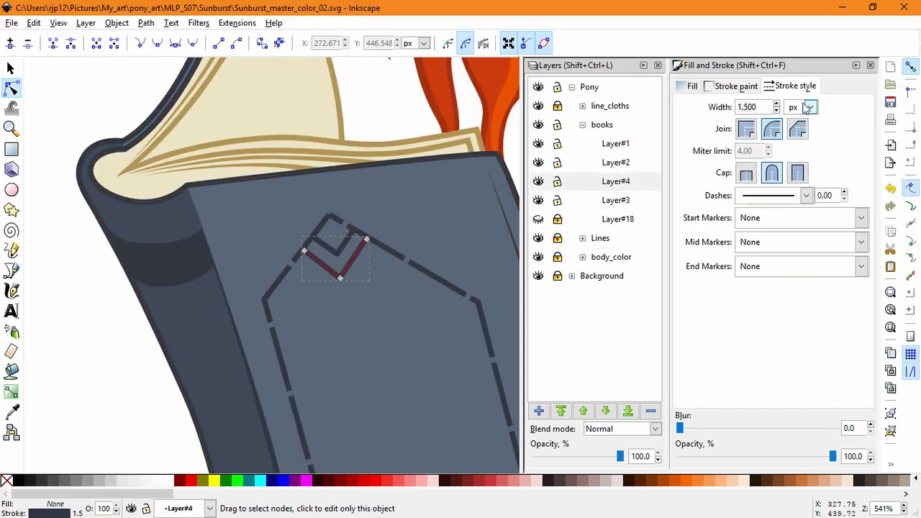
pyautogui.click(806, 195)
pyautogui.click(785, 410)
pyautogui.click(96, 332)
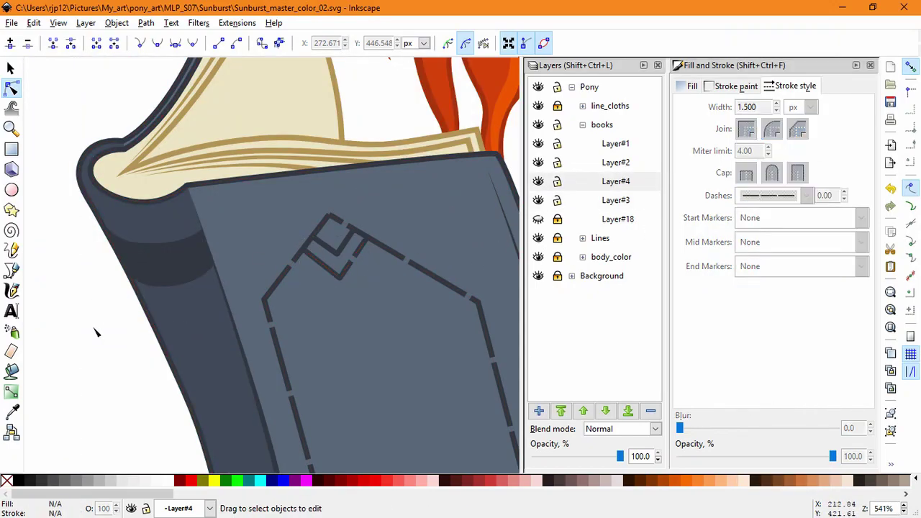
# - Draw two nested V-shaped paths inside the hexagon's upper-left corner with the Bezier tool
pyautogui.click(11, 272)
pyautogui.scroll(2, 281, 309)
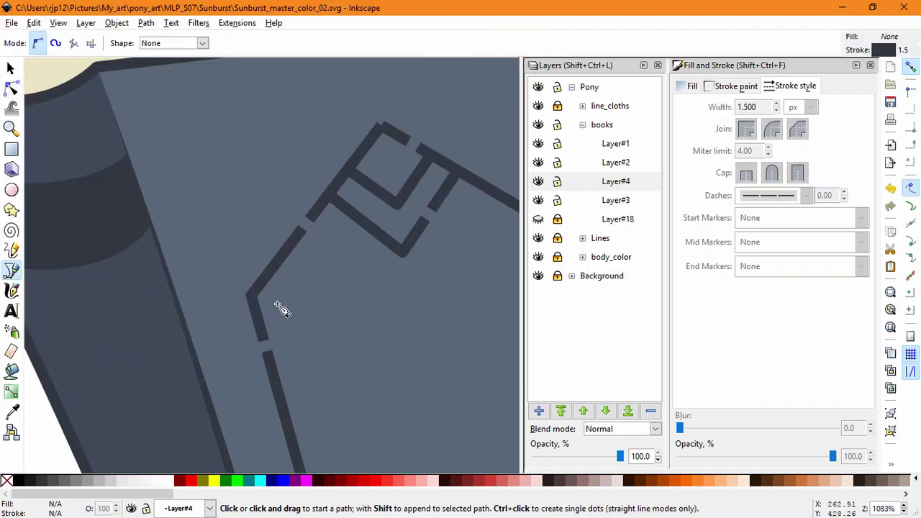
pyautogui.click(273, 270)
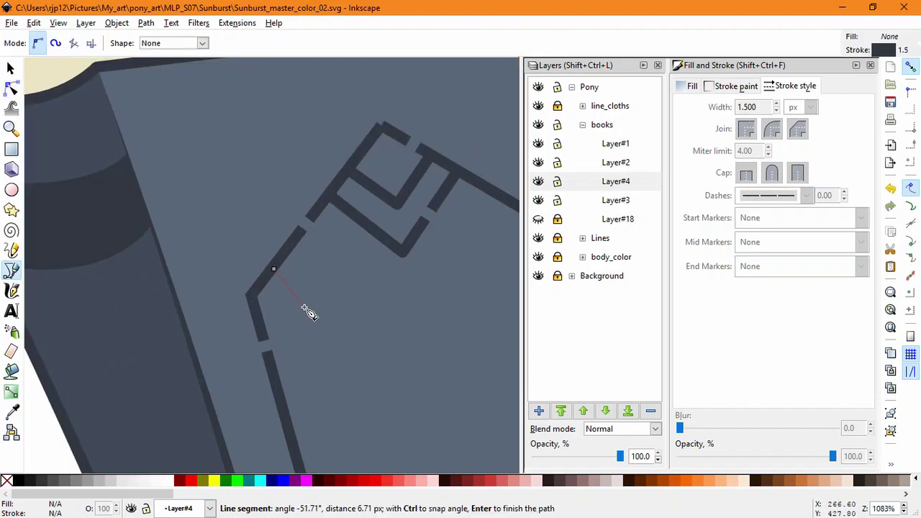
pyautogui.doubleClick(266, 336)
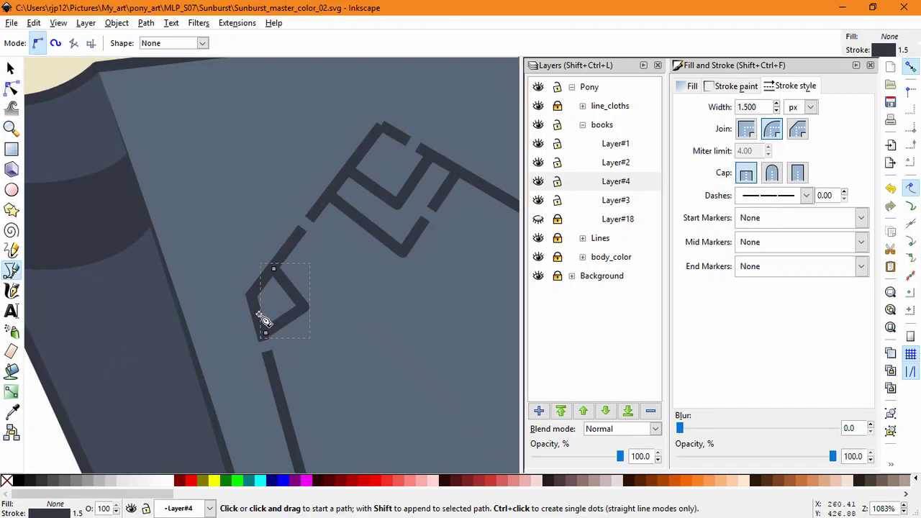
pyautogui.click(257, 314)
pyautogui.doubleClick(263, 282)
# - Reshape the outer V at the upper-left corner by moving its lower end and its corner node
pyautogui.click(11, 89)
pyautogui.moveTo(257, 314); pyautogui.dragTo(278, 361)
pyautogui.click(267, 334)
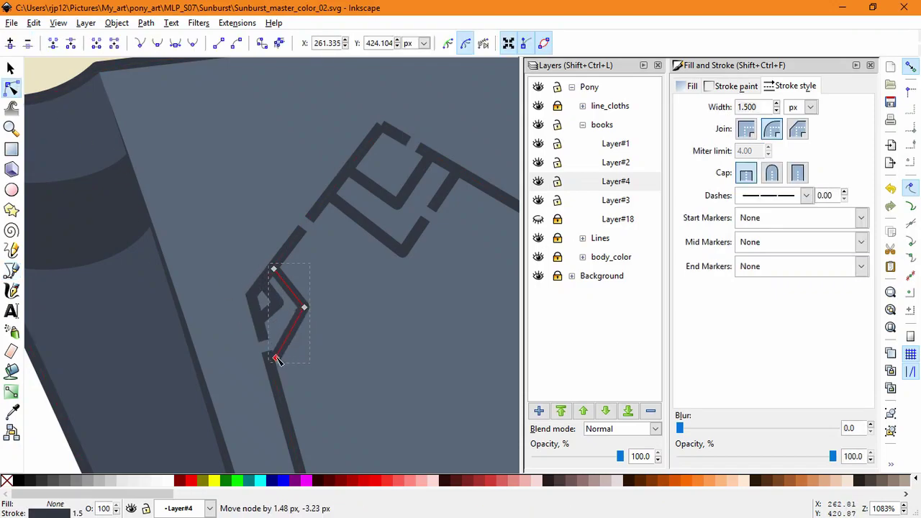
pyautogui.moveTo(306, 310)
pyautogui.mouseDown()
pyautogui.moveTo(317, 317)
pyautogui.moveTo(303, 312)
pyautogui.mouseUp()
pyautogui.moveTo(273, 357); pyautogui.dragTo(265, 339)
pyautogui.moveTo(304, 316); pyautogui.dragTo(307, 307)
pyautogui.click(352, 405)
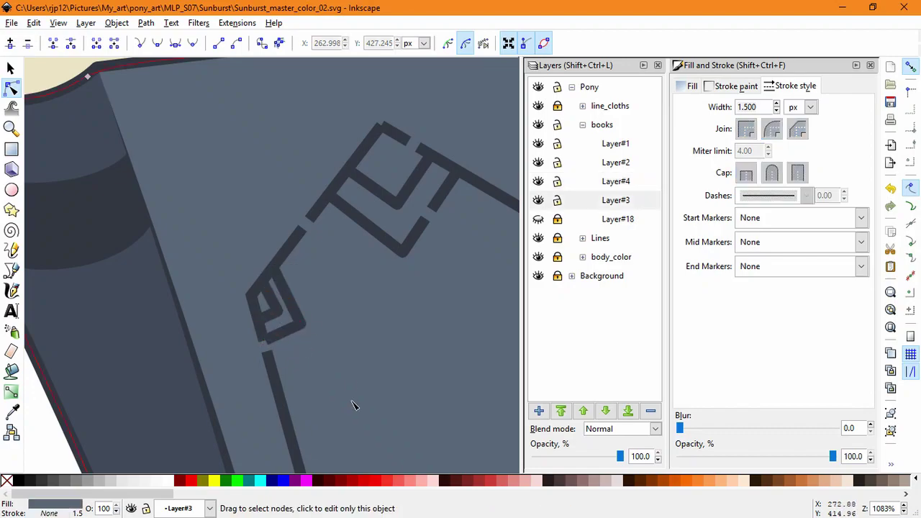
# - Enlarge the outer V at the upper-left corner by moving its ends farther along the hexagon's edges and its corner node outward
pyautogui.scroll(-4, 360, 274)
pyautogui.scroll(5, 280, 277)
pyautogui.click(243, 257)
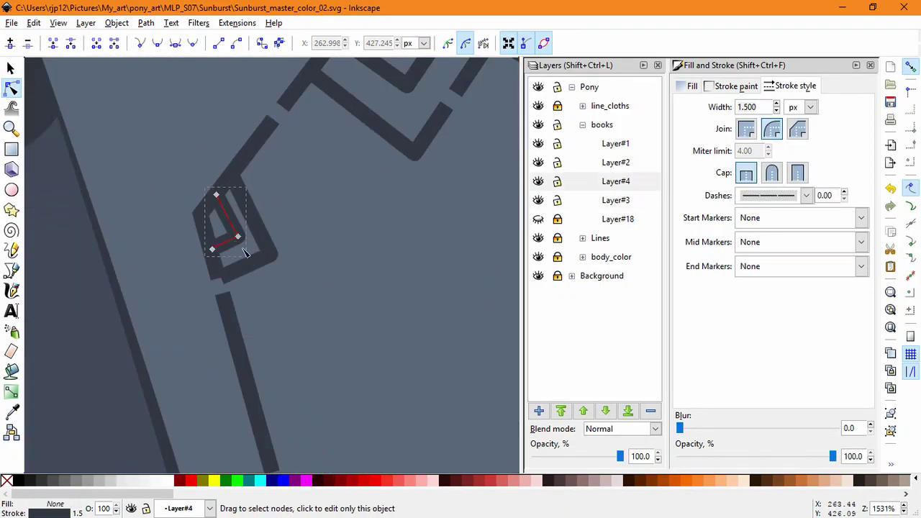
pyautogui.click(221, 278)
pyautogui.moveTo(222, 279); pyautogui.dragTo(225, 296)
pyautogui.click(238, 193)
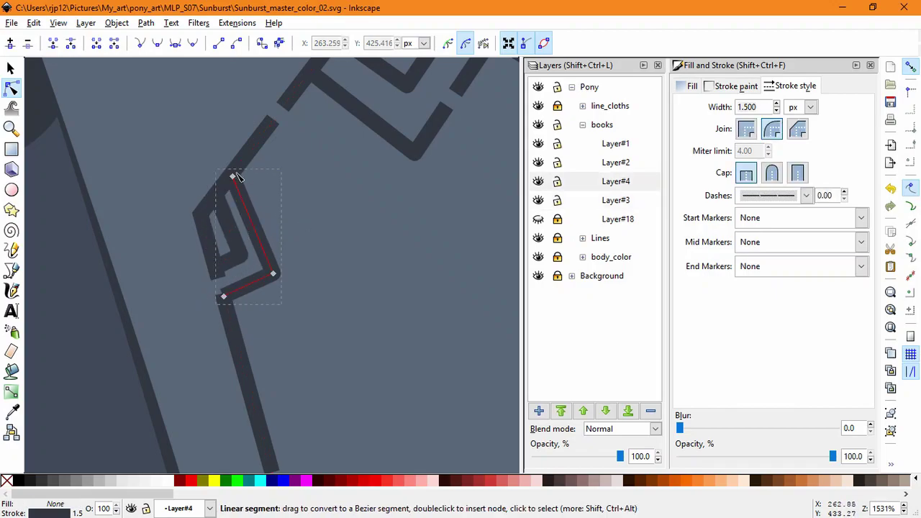
pyautogui.moveTo(233, 177); pyautogui.dragTo(237, 172)
pyautogui.moveTo(224, 296); pyautogui.dragTo(224, 304)
pyautogui.moveTo(273, 273); pyautogui.dragTo(279, 283)
# - Adjust the corner and upper end nodes of the inner V at the upper-left corner to follow the outer V
pyautogui.click(238, 254)
pyautogui.moveTo(242, 255); pyautogui.dragTo(243, 260)
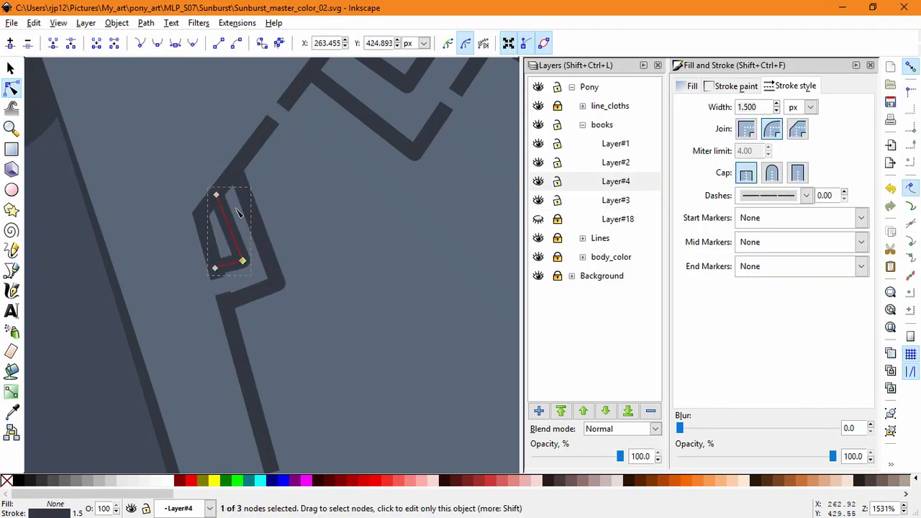
pyautogui.moveTo(217, 194); pyautogui.dragTo(220, 190)
pyautogui.click(354, 358)
pyautogui.scroll(-3, 356, 361)
# - Try to shift the lower corner nodes of both Vs at the hexagon's top corner to the left
pyautogui.moveTo(402, 386); pyautogui.dragTo(217, 294)
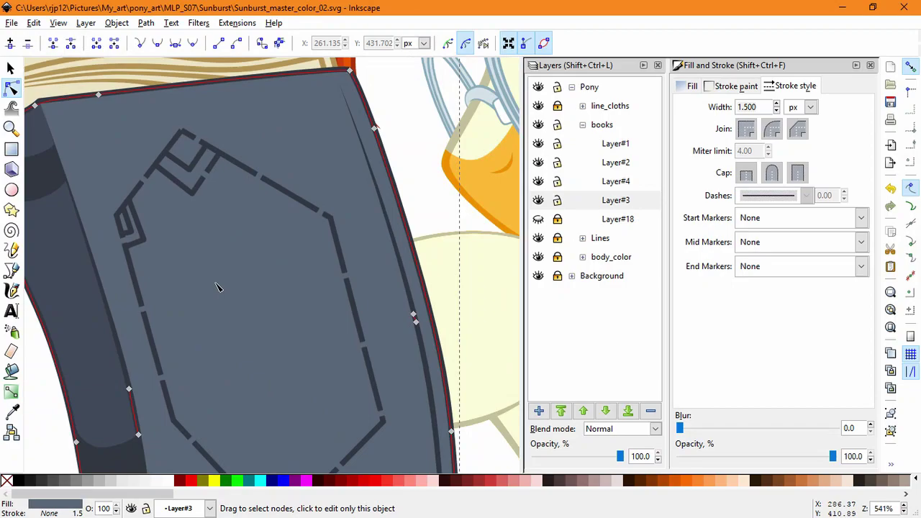
pyautogui.scroll(3, 188, 210)
pyautogui.click(146, 171)
pyautogui.keyDown('shift'); pyautogui.click(151, 138); pyautogui.keyUp('shift')
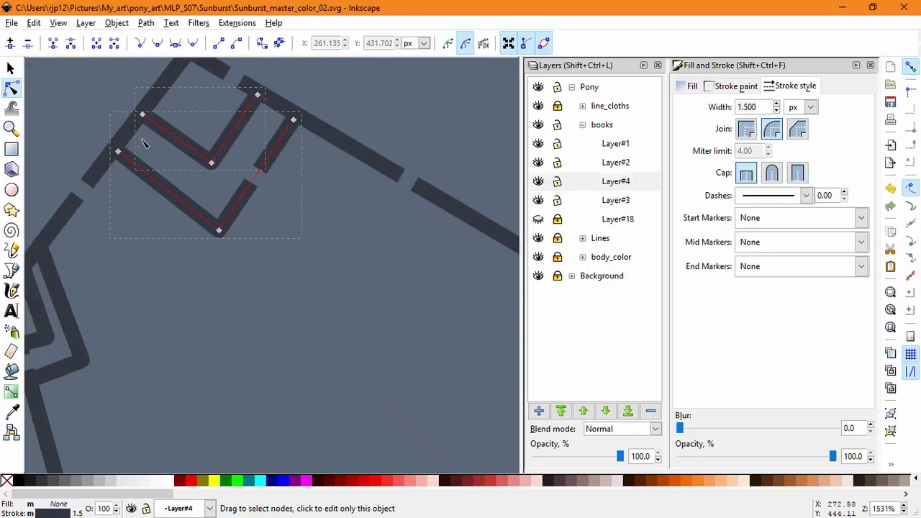
pyautogui.moveTo(211, 162); pyautogui.dragTo(189, 161)
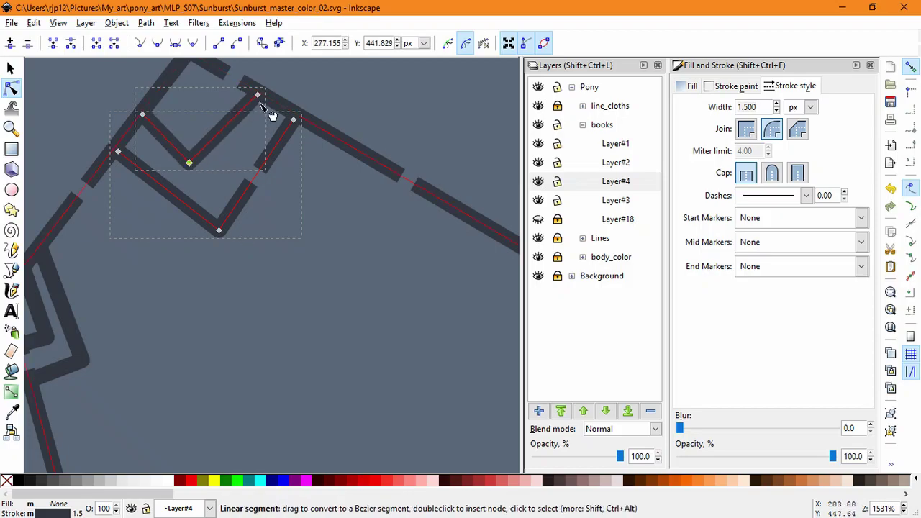
pyautogui.moveTo(218, 231); pyautogui.dragTo(188, 228)
pyautogui.click(257, 307)
pyautogui.scroll(-5, 257, 307)
pyautogui.scroll(5, 255, 312)
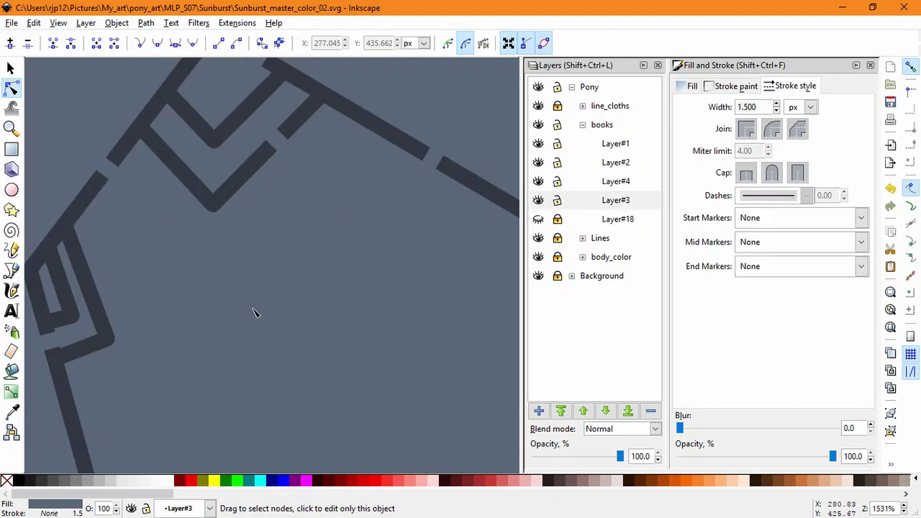
pyautogui.hotkey('ctrl', 'z')
pyautogui.hotkey('ctrl', 'z')
# - Widen both Vs at the top corner by moving their corner and right end nodes outward along the hexagon's edge
pyautogui.scroll(-1, 276, 243)
pyautogui.scroll(-2, 277, 247)
pyautogui.moveTo(306, 324); pyautogui.dragTo(285, 210)
pyautogui.moveTo(274, 161); pyautogui.dragTo(251, 199)
pyautogui.scroll(1, 318, 292)
pyautogui.scroll(1, 306, 221)
pyautogui.click(298, 216)
pyautogui.keyDown('shift'); pyautogui.click(313, 250); pyautogui.keyUp('shift')
pyautogui.moveTo(301, 209); pyautogui.dragTo(323, 221)
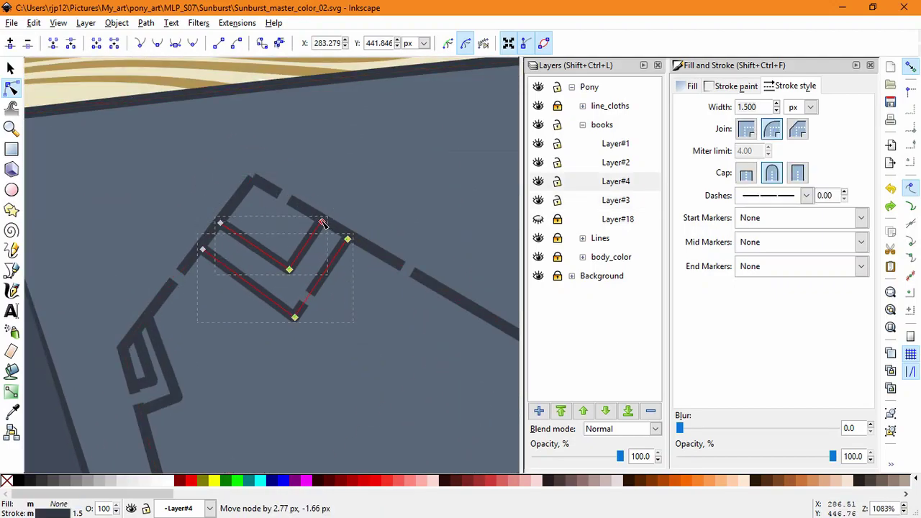
pyautogui.click(340, 349)
# - Duplicate the two Vs from the upper-left corner and place the flipped copies inside the hexagon's lower-left corner
pyautogui.scroll(-3, 338, 352)
pyautogui.moveTo(325, 385); pyautogui.dragTo(297, 330)
pyautogui.click(234, 185)
pyautogui.keyDown('shift'); pyautogui.click(226, 177); pyautogui.keyUp('shift')
pyautogui.click(11, 68)
pyautogui.hotkey('ctrl', 'd')
pyautogui.scroll(2, 291, 309)
pyautogui.click(278, 302)
pyautogui.click(106, 43)
pyautogui.moveTo(270, 281); pyautogui.dragTo(241, 286)
pyautogui.click(280, 277)
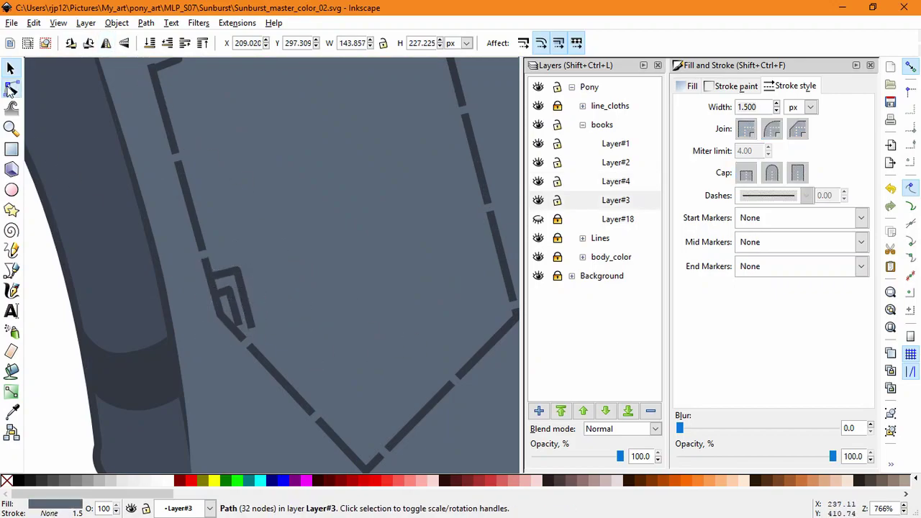
# - Reshape the nested Vs at the lower-left corner, extending the outer one to the hexagon's edge and shifting both corner nodes
pyautogui.click(11, 88)
pyautogui.click(239, 320)
pyautogui.scroll(2, 256, 320)
pyautogui.moveTo(222, 330); pyautogui.dragTo(259, 390)
pyautogui.click(246, 332)
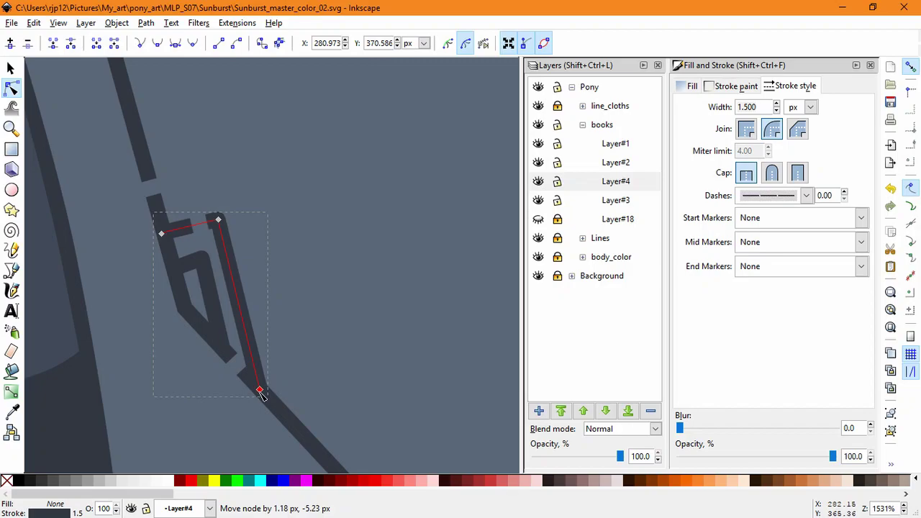
pyautogui.moveTo(218, 219); pyautogui.dragTo(226, 218)
pyautogui.click(204, 260)
pyautogui.moveTo(205, 260); pyautogui.dragTo(208, 264)
pyautogui.click(334, 326)
pyautogui.scroll(-5, 338, 342)
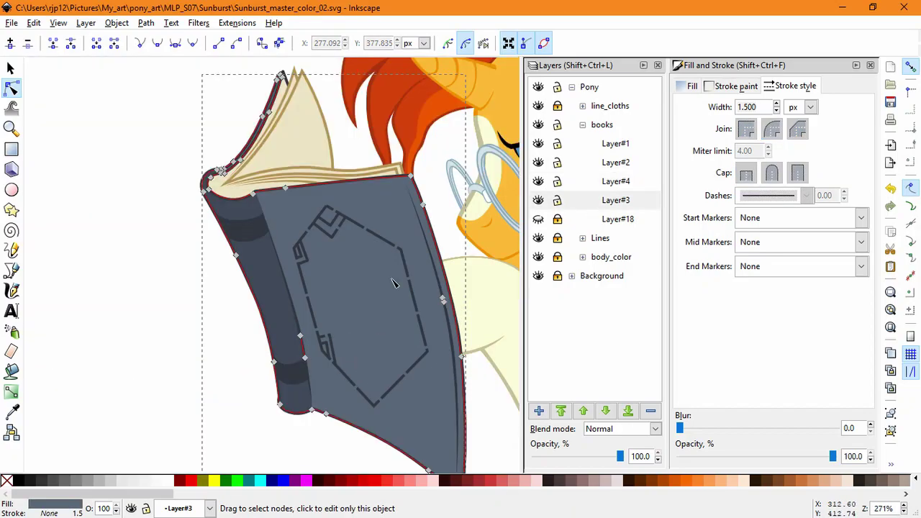
# - Refine both Vs at the lower-left corner by moving their upper nodes closer to the hexagon's corner
pyautogui.scroll(3, 331, 331)
pyautogui.click(310, 355)
pyautogui.keyDown('shift'); pyautogui.click(298, 365); pyautogui.keyUp('shift')
pyautogui.moveTo(286, 316); pyautogui.dragTo(310, 340)
pyautogui.click(329, 351)
pyautogui.click(319, 349)
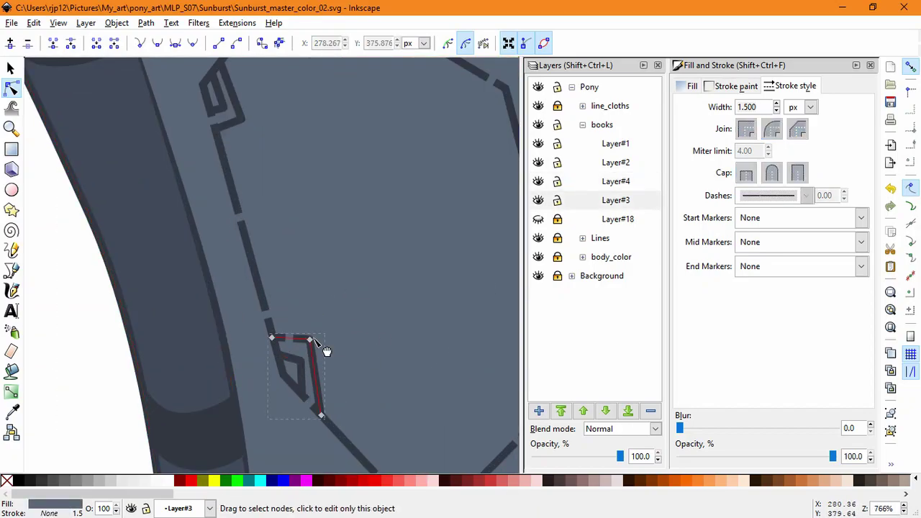
pyautogui.click(413, 370)
pyautogui.scroll(-3, 352, 363)
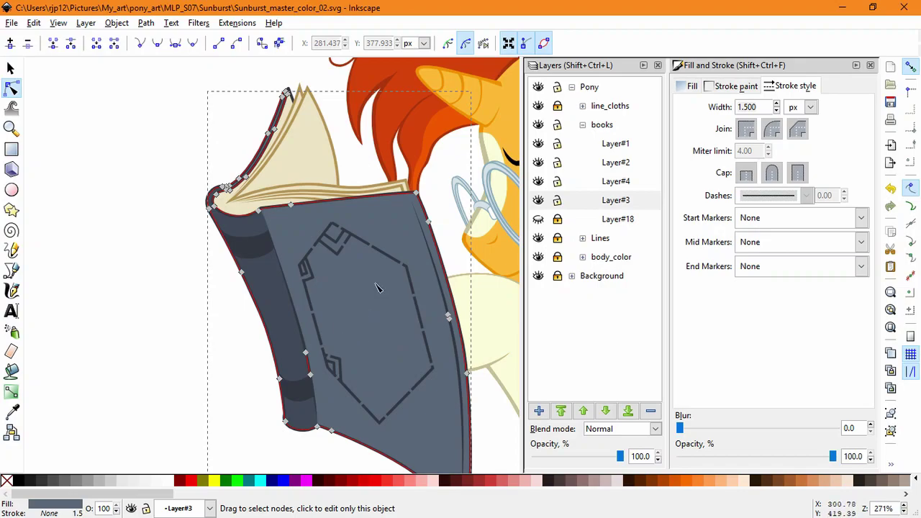
# - Duplicate the two lower-left Vs, move the copies to the hexagon's lower-right corner and flip them horizontally
pyautogui.click(340, 359)
pyautogui.click(11, 69)
pyautogui.scroll(2, 348, 361)
pyautogui.keyDown('shift'); pyautogui.click(319, 368); pyautogui.keyUp('shift')
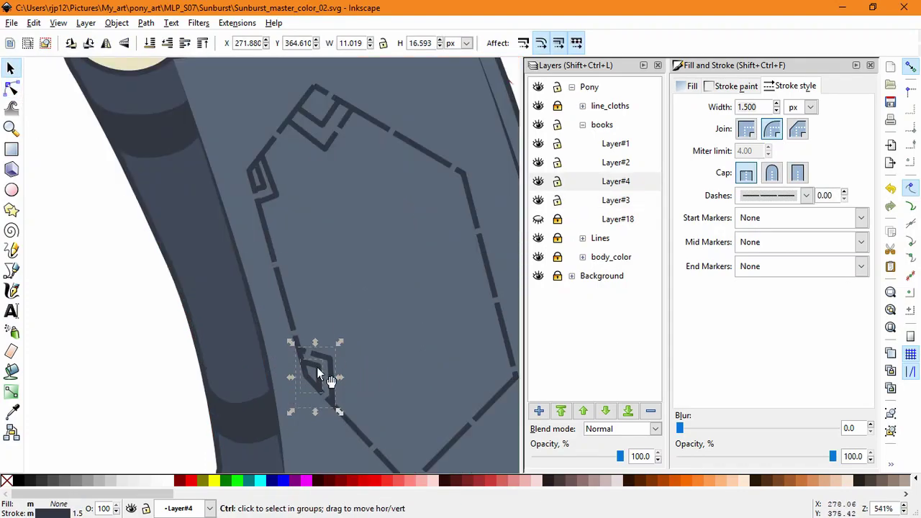
pyautogui.hotkey('ctrl', 'd')
pyautogui.moveTo(318, 368); pyautogui.dragTo(400, 367)
pyautogui.click(106, 43)
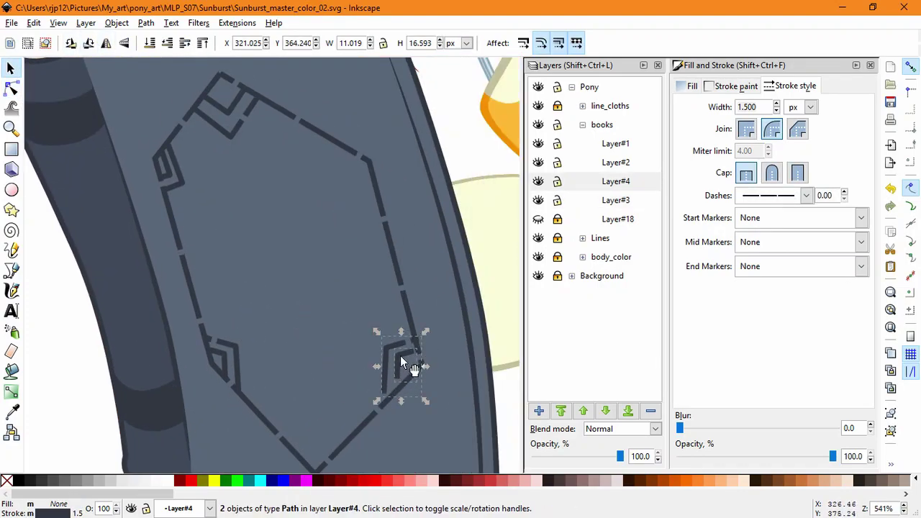
# - Rotate the flipped pair of Vs slightly and reposition it inside the lower-right corner
pyautogui.click(400, 356)
pyautogui.moveTo(427, 331); pyautogui.dragTo(418, 323)
pyautogui.moveTo(403, 366)
pyautogui.mouseDown()
pyautogui.moveTo(390, 365)
pyautogui.moveTo(394, 358)
pyautogui.mouseUp()
# - Reshape the nested Vs at the lower-right corner by moving their nodes so the ends meet the hexagon's edges
pyautogui.click(410, 373)
pyautogui.doubleClick(403, 373)
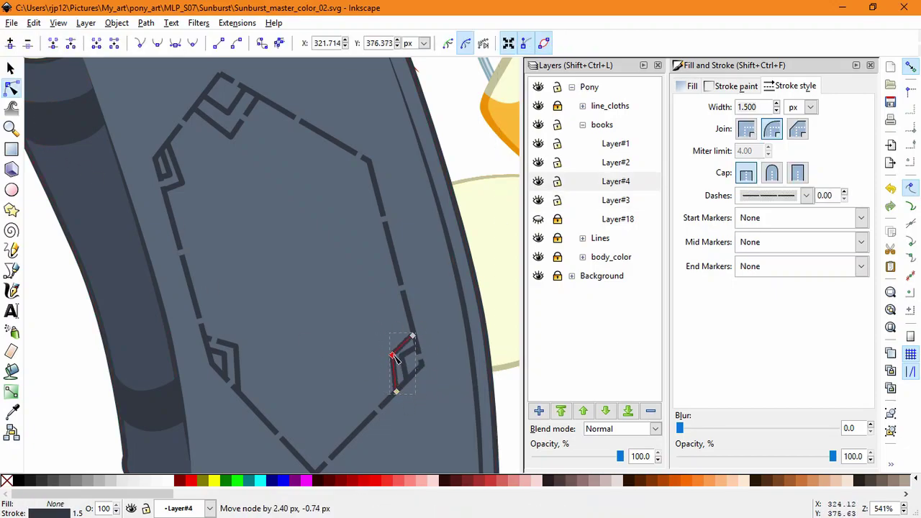
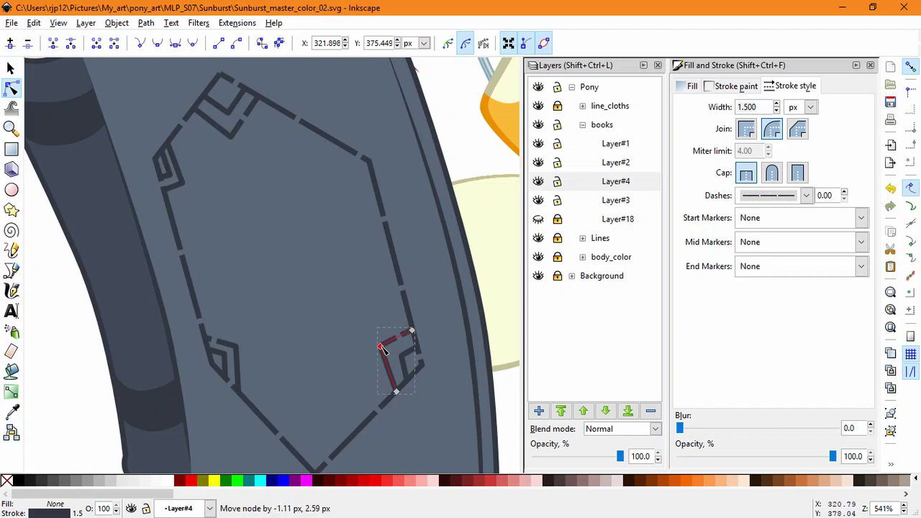
pyautogui.click(402, 357)
pyautogui.moveTo(380, 347); pyautogui.dragTo(417, 344)
pyautogui.click(432, 423)
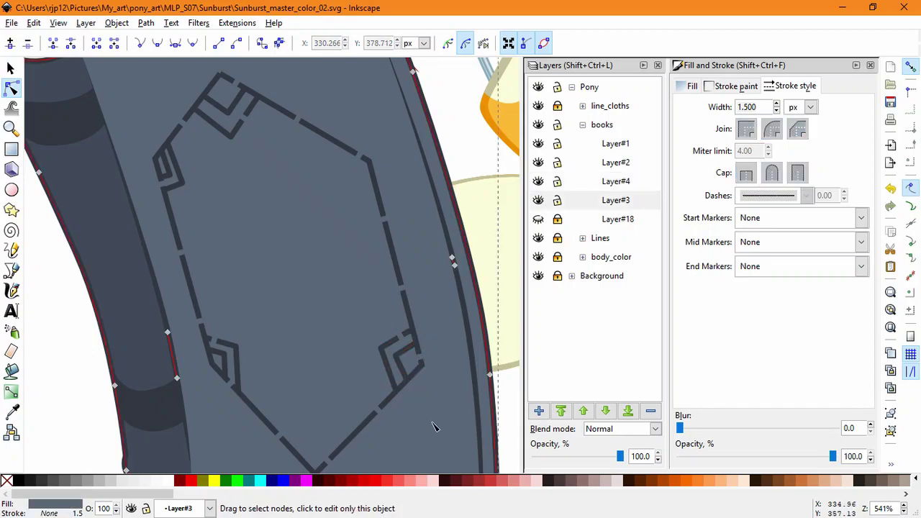
# - Move the hexagon's bottom corner node up by about 5 px
pyautogui.scroll(-3, 339, 416)
pyautogui.click(333, 403)
pyautogui.moveTo(311, 416); pyautogui.dragTo(313, 401)
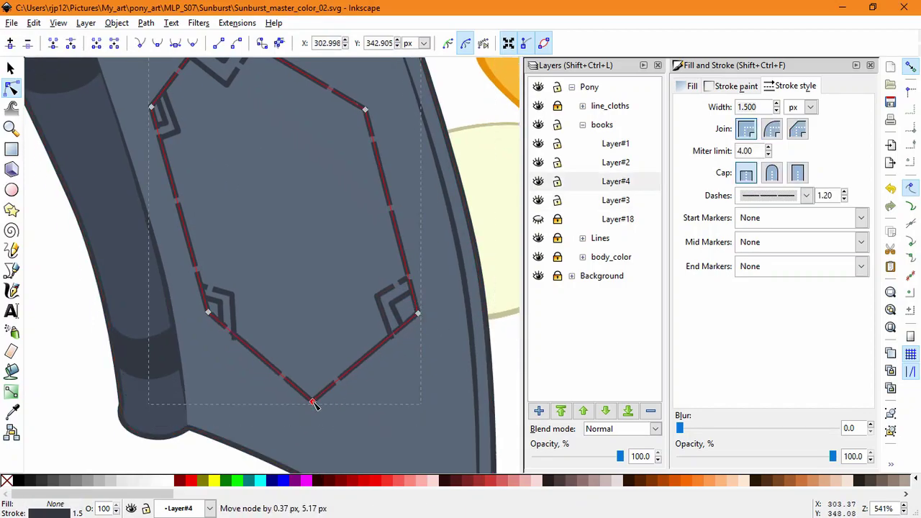
# - Align the lower end node of the inner V at the lower-left corner with the hexagon's moved edge
pyautogui.click(221, 309)
pyautogui.keyDown('ctrl'); pyautogui.scroll(5, 221, 311); pyautogui.keyUp('ctrl')
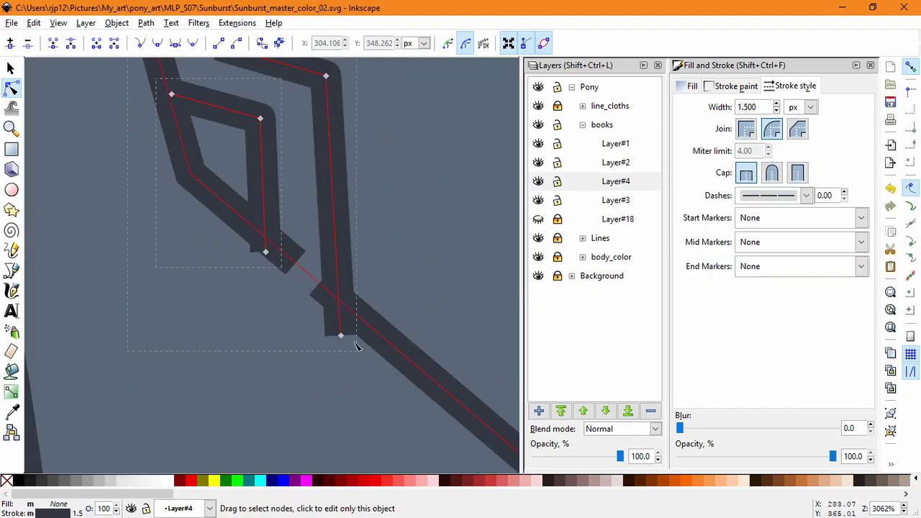
pyautogui.moveTo(266, 252); pyautogui.dragTo(274, 249)
pyautogui.click(353, 415)
# - Move the lower end of the outer V at the lower-right corner onto the hexagon's edge and adjust the inner V's nodes
pyautogui.keyDown('ctrl'); pyautogui.scroll(-4, 353, 418); pyautogui.keyUp('ctrl')
pyautogui.keyDown('ctrl'); pyautogui.scroll(4, 331, 344); pyautogui.keyUp('ctrl')
pyautogui.click(322, 374)
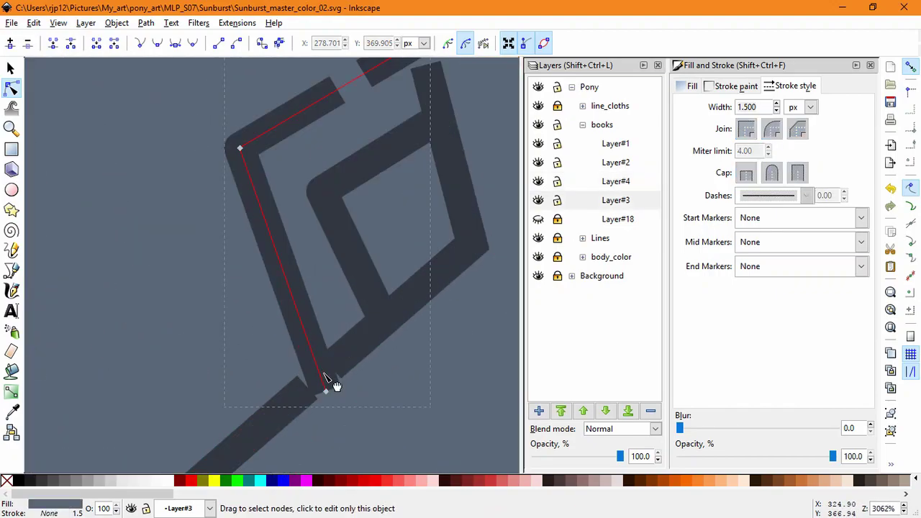
pyautogui.moveTo(325, 393); pyautogui.dragTo(295, 401)
pyautogui.click(368, 329)
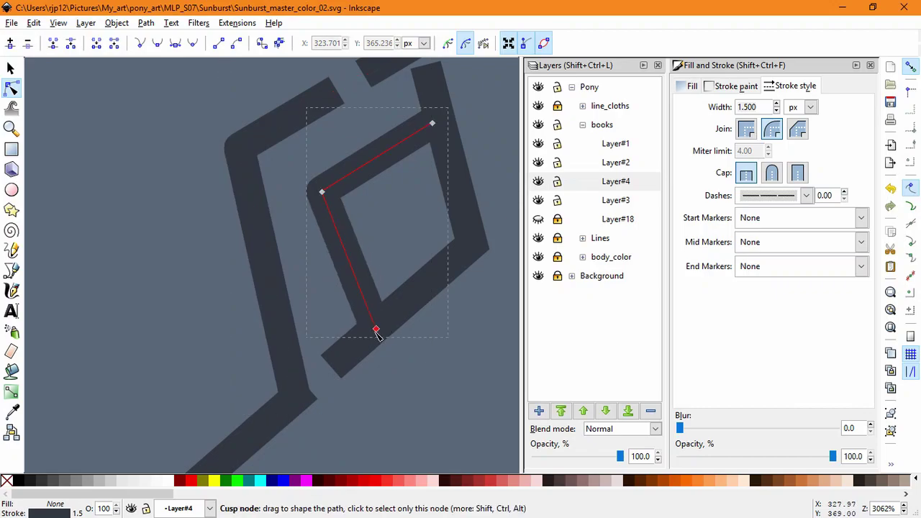
pyautogui.moveTo(321, 192); pyautogui.dragTo(332, 185)
pyautogui.click(384, 398)
# - Extend the upper end node of the outer V at the lower-right corner to meet the hexagon's side edge
pyautogui.keyDown('ctrl'); pyautogui.scroll(-5, 385, 403); pyautogui.keyUp('ctrl')
pyautogui.keyDown('ctrl'); pyautogui.scroll(3, 389, 335); pyautogui.keyUp('ctrl')
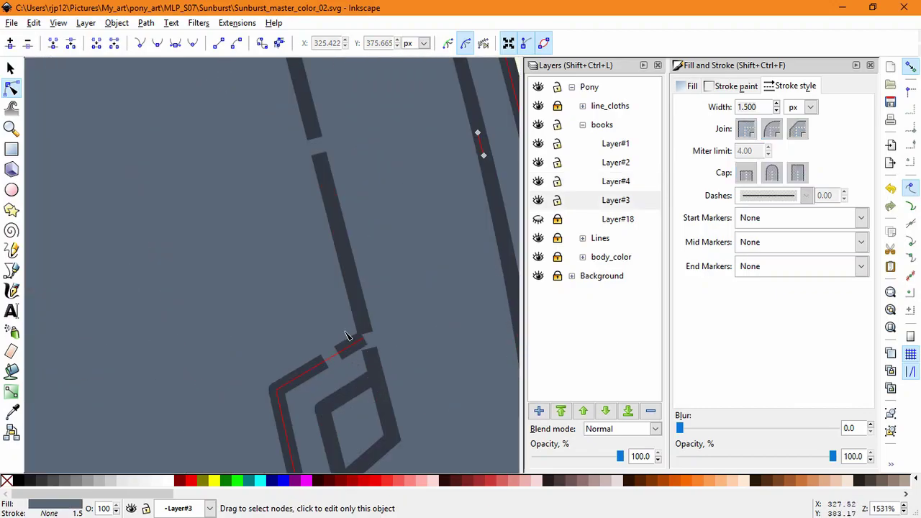
pyautogui.click(350, 336)
pyautogui.moveTo(362, 341)
pyautogui.mouseDown()
pyautogui.moveTo(362, 321)
pyautogui.moveTo(362, 330)
pyautogui.mouseUp()
pyautogui.click(352, 369)
pyautogui.click(353, 386)
pyautogui.click(446, 418)
pyautogui.moveTo(370, 378); pyautogui.dragTo(342, 303)
# - Adjust the nodes of the nested Vs at the lower-left corner to even out their spacing
pyautogui.scroll(-4, 446, 417)
pyautogui.scroll(2, 342, 344)
pyautogui.click(289, 341)
pyautogui.moveTo(288, 330); pyautogui.dragTo(272, 348)
pyautogui.click(273, 358)
pyautogui.click(286, 426)
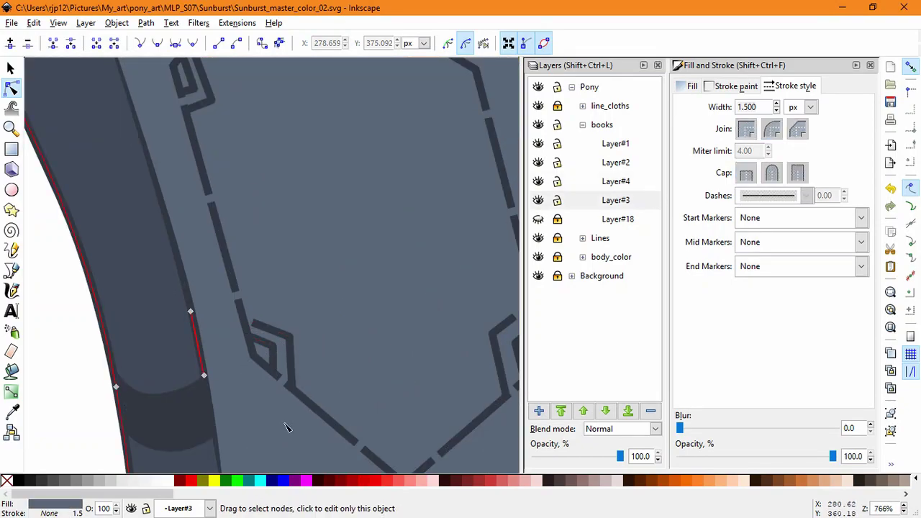
# - Copy the top corner's pair of Vs, flip the copy vertically, and place it inside the hexagon's bottom corner
pyautogui.scroll(-2, 397, 346)
pyautogui.click(339, 171)
pyautogui.click(11, 69)
pyautogui.hotkey('ctrl', 'c')
pyautogui.hotkey('ctrl', 'v')
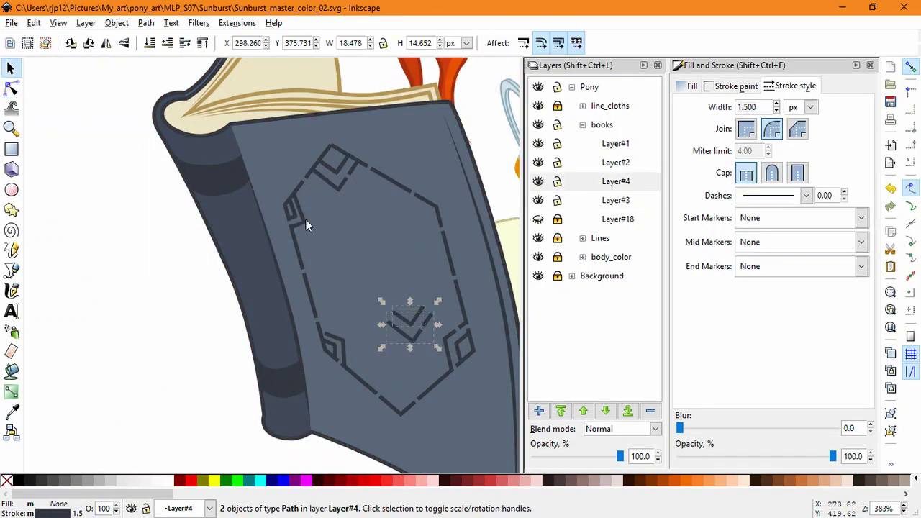
pyautogui.click(124, 44)
pyautogui.scroll(3, 407, 365)
pyautogui.scroll(-1, 441, 305)
pyautogui.moveTo(440, 305); pyautogui.dragTo(433, 258)
pyautogui.moveTo(431, 248); pyautogui.dragTo(398, 351)
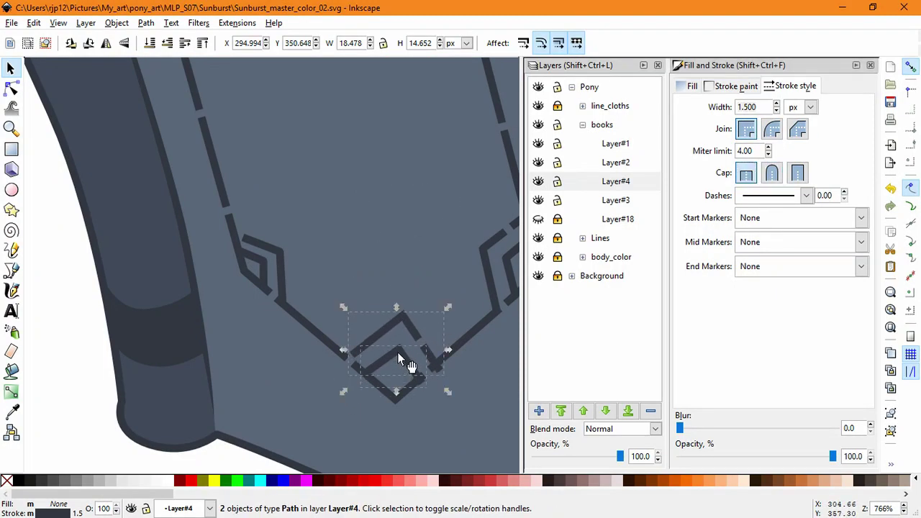
# - Rotate the bottom corner's pair of Vs slightly, reposition it, and narrow its width to fit the corner
pyautogui.click(398, 351)
pyautogui.moveTo(450, 307); pyautogui.dragTo(440, 294)
pyautogui.moveTo(402, 323)
pyautogui.mouseDown()
pyautogui.moveTo(392, 315)
pyautogui.moveTo(401, 322)
pyautogui.mouseUp()
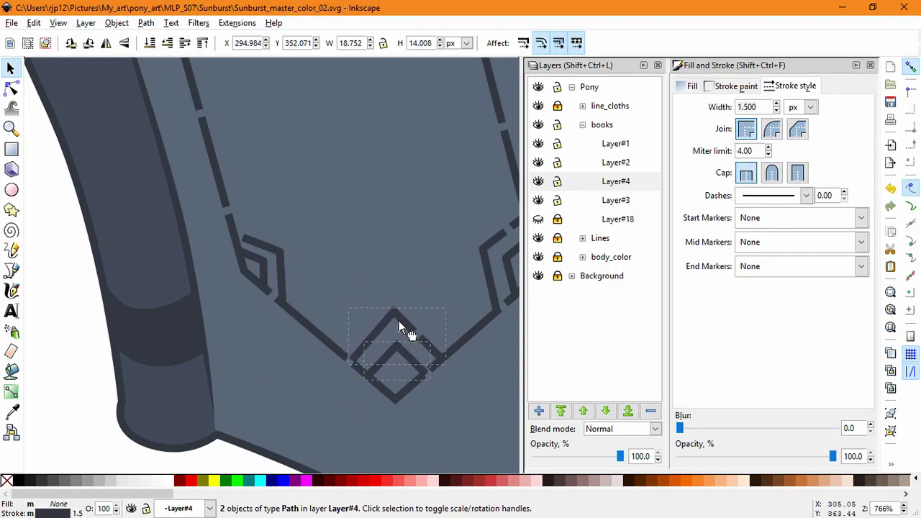
pyautogui.click(407, 329)
pyautogui.moveTo(437, 346); pyautogui.dragTo(427, 344)
# - Reshape the nested Vs at the bottom corner by moving their end nodes onto the hexagon's edges
pyautogui.click(13, 87)
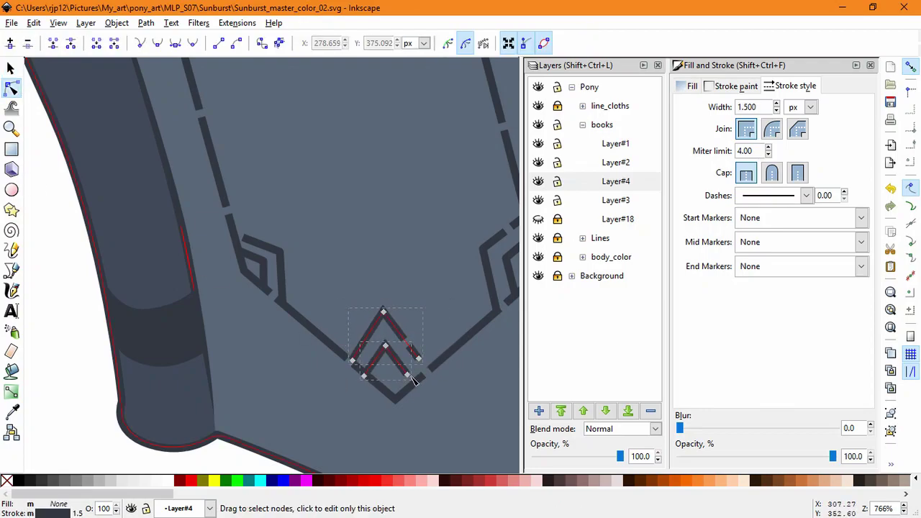
pyautogui.click(367, 354)
pyautogui.click(367, 355)
pyautogui.moveTo(352, 364); pyautogui.dragTo(370, 380)
pyautogui.click(369, 371)
pyautogui.click(396, 419)
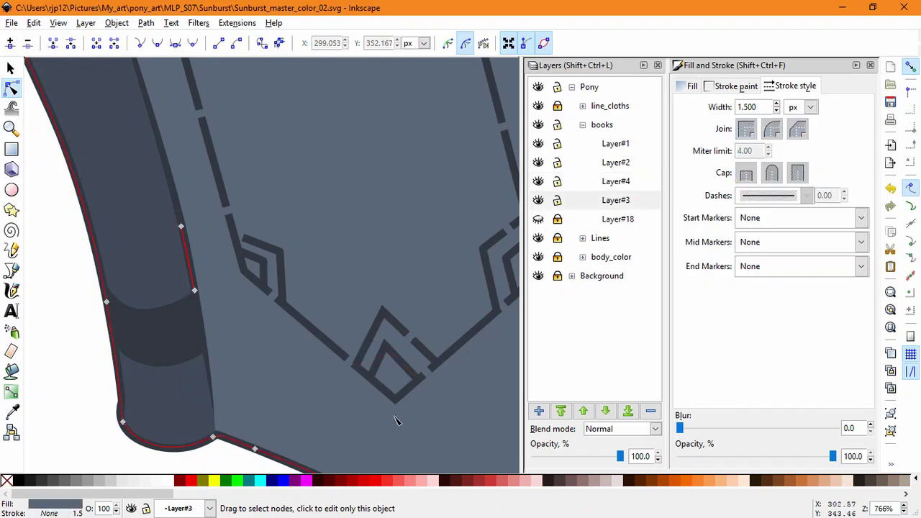
# - Skew the pair of Vs at the hexagon's top corner slightly to follow the cover's perspective
pyautogui.scroll(-2, 398, 421)
pyautogui.click(357, 207)
pyautogui.keyDown('shift'); pyautogui.click(357, 192); pyautogui.keyUp('shift')
pyautogui.click(11, 68)
pyautogui.moveTo(380, 192); pyautogui.dragTo(359, 217)
pyautogui.click(365, 197)
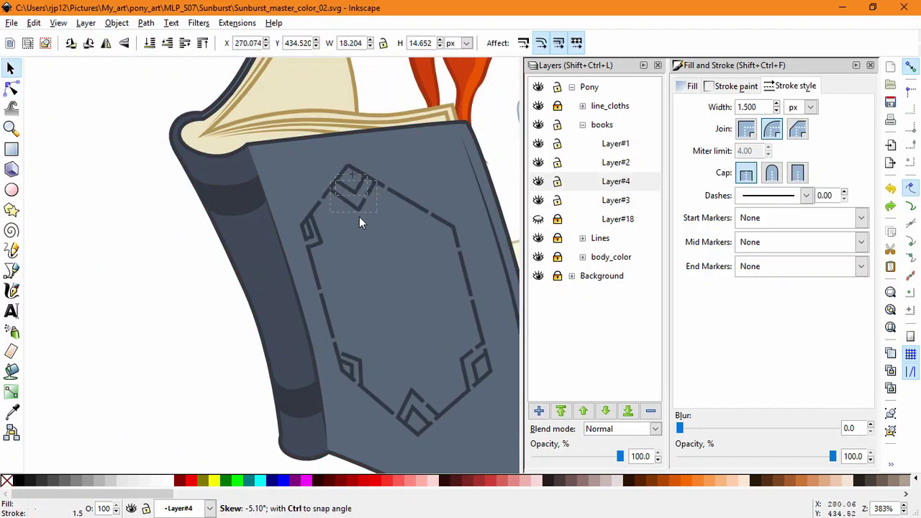
# - Move the inner V's left end node at the top corner onto the hexagon's edge
pyautogui.click(11, 88)
pyautogui.scroll(4, 335, 197)
pyautogui.moveTo(333, 172); pyautogui.dragTo(348, 127)
pyautogui.click(261, 137)
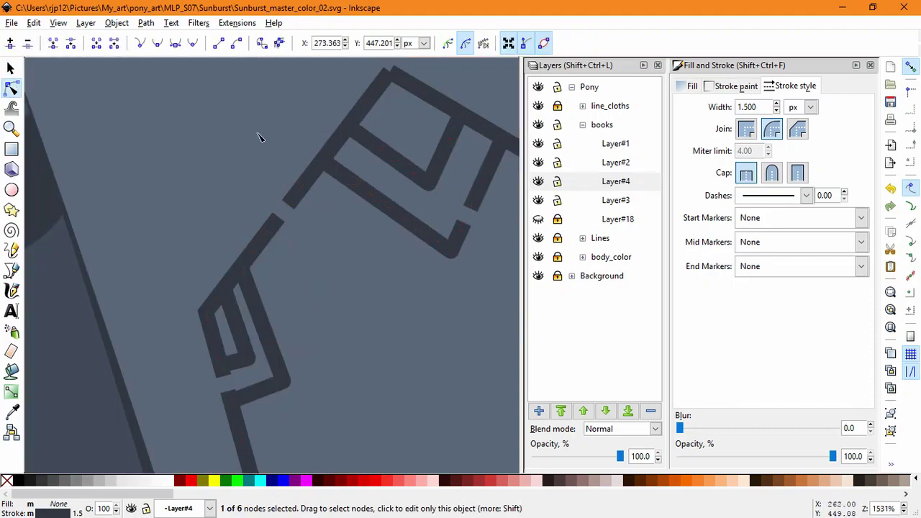
# - Place a vertically flipped copy of the lower-right corner's pair of Vs inside the upper-right corner
pyautogui.scroll(-7, 447, 323)
pyautogui.moveTo(475, 391); pyautogui.dragTo(408, 394)
pyautogui.scroll(3, 424, 379)
pyautogui.click(408, 376)
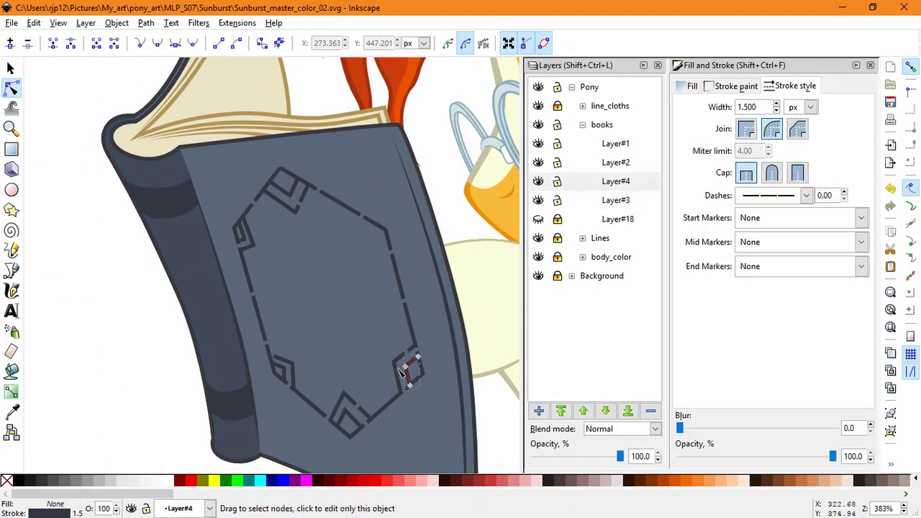
pyautogui.keyDown('shift'); pyautogui.click(397, 378); pyautogui.keyUp('shift')
pyautogui.click(11, 69)
pyautogui.scroll(3, 393, 368)
pyautogui.moveTo(329, 233); pyautogui.dragTo(399, 210)
# - Move the outer V's end and corner nodes at the upper-right corner so its ends meet the hexagon's edges
pyautogui.press('n')
pyautogui.moveTo(411, 250); pyautogui.dragTo(411, 252)
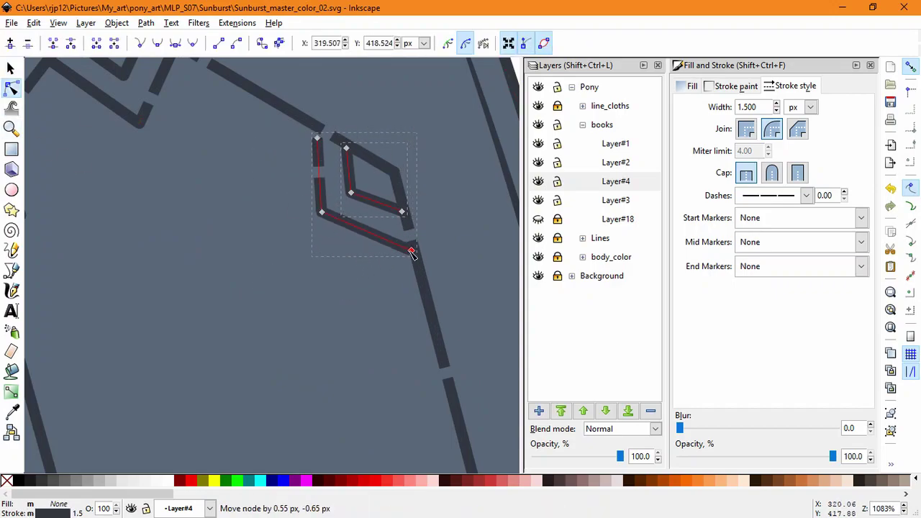
pyautogui.moveTo(317, 138); pyautogui.dragTo(315, 131)
pyautogui.click(289, 252)
pyautogui.scroll(-3, 300, 307)
pyautogui.scroll(2, 282, 278)
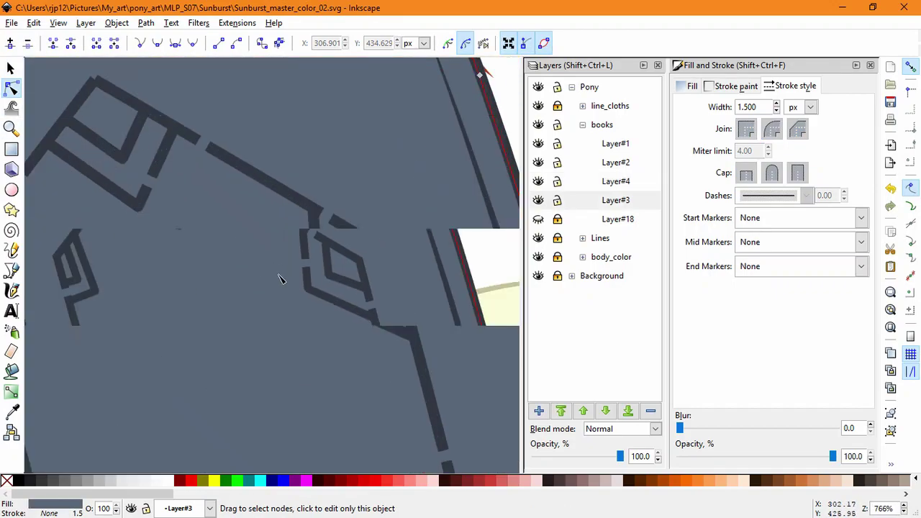
pyautogui.click(348, 279)
pyautogui.moveTo(350, 275); pyautogui.dragTo(353, 270)
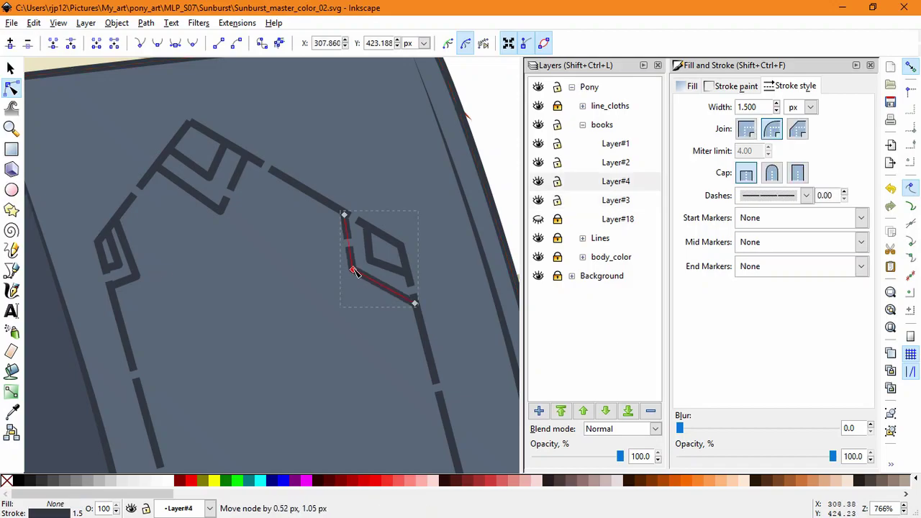
# - Move the outer V's lower end node and the inner V's corner node at the upper-left corner
pyautogui.click(117, 286)
pyautogui.moveTo(110, 288); pyautogui.dragTo(118, 260)
pyautogui.click(202, 241)
pyautogui.click(119, 264)
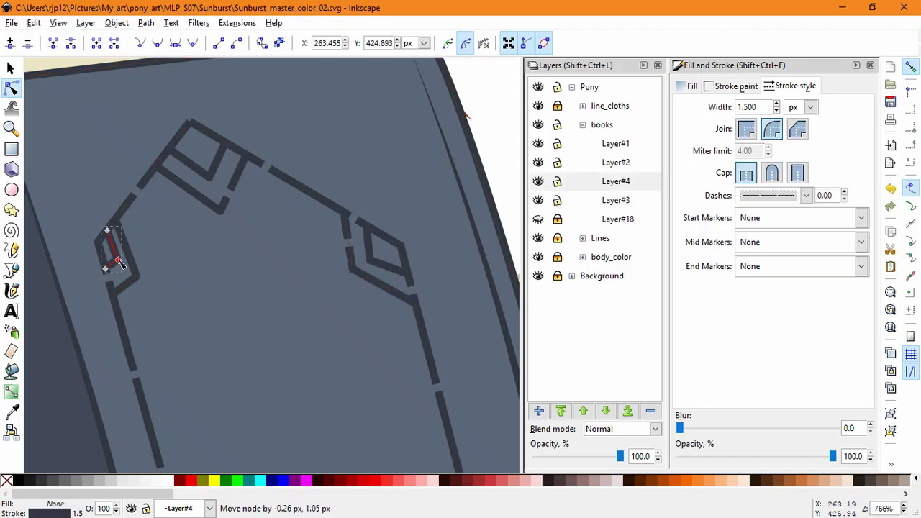
# - Adjust the inner V's nodes at the upper-right corner so it runs parallel to the outer V
pyautogui.click(279, 319)
pyautogui.click(374, 264)
pyautogui.moveTo(368, 225); pyautogui.dragTo(377, 254)
pyautogui.click(431, 293)
# - Draw straight dashed lines inside the hexagon's upper-left and upper-right edges, connecting the corner ornaments
pyautogui.scroll(-4, 422, 327)
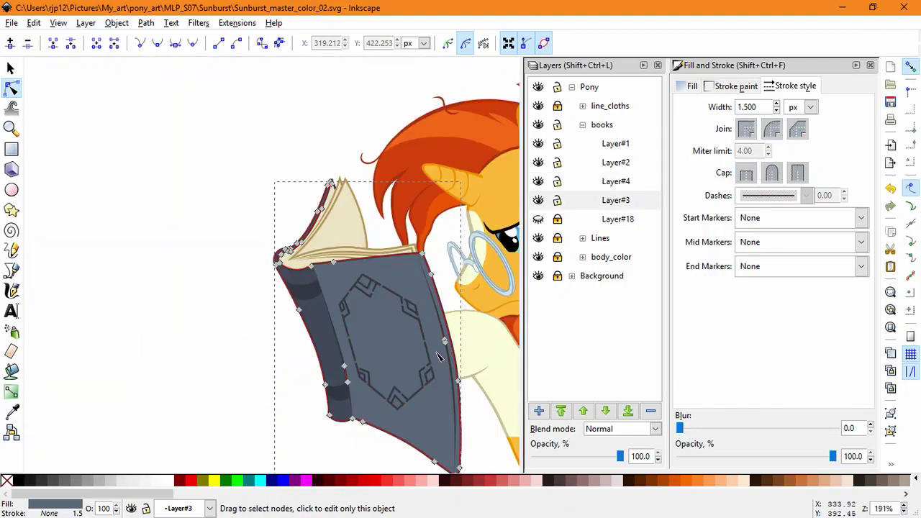
pyautogui.scroll(3, 373, 357)
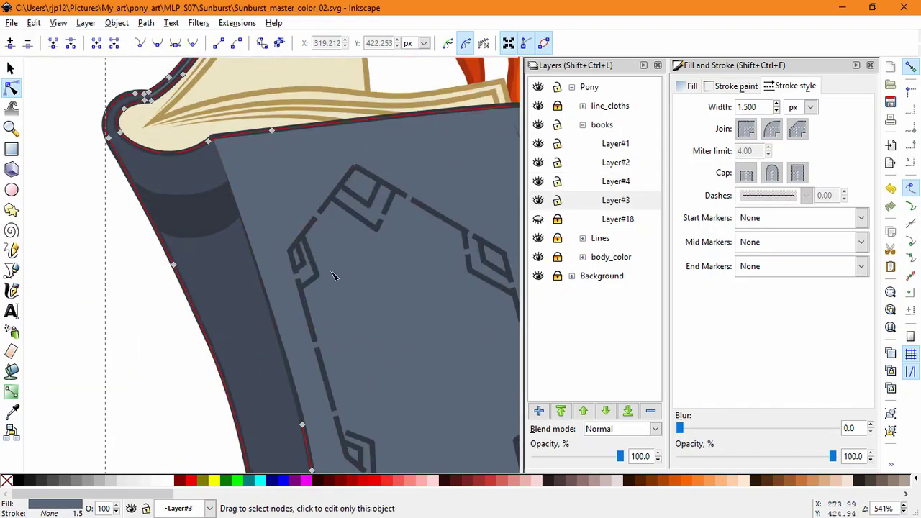
pyautogui.press('b')
pyautogui.click(308, 247)
pyautogui.doubleClick(340, 206)
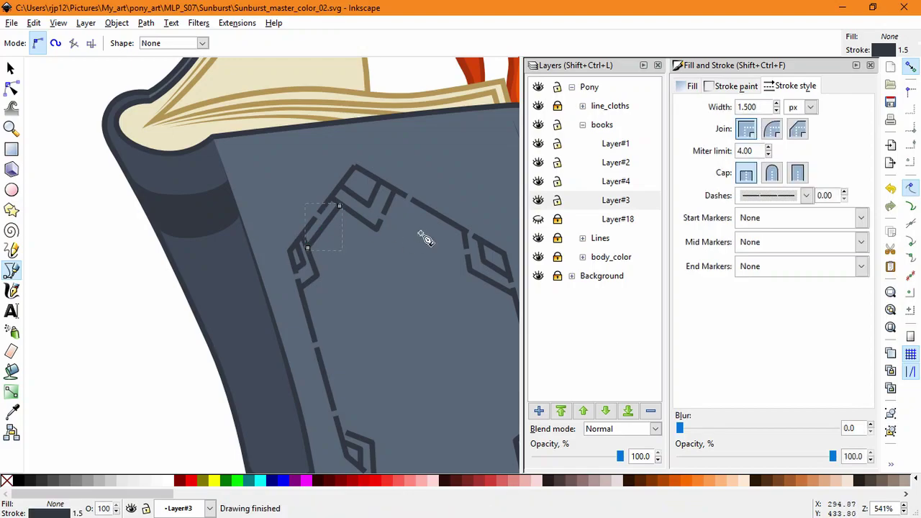
pyautogui.click(389, 199)
pyautogui.doubleClick(465, 246)
# - Draw straight dashed lines parallel to the hexagon's long right and left edges, between the corner ornaments
pyautogui.moveTo(489, 323); pyautogui.dragTo(426, 234)
pyautogui.click(428, 195)
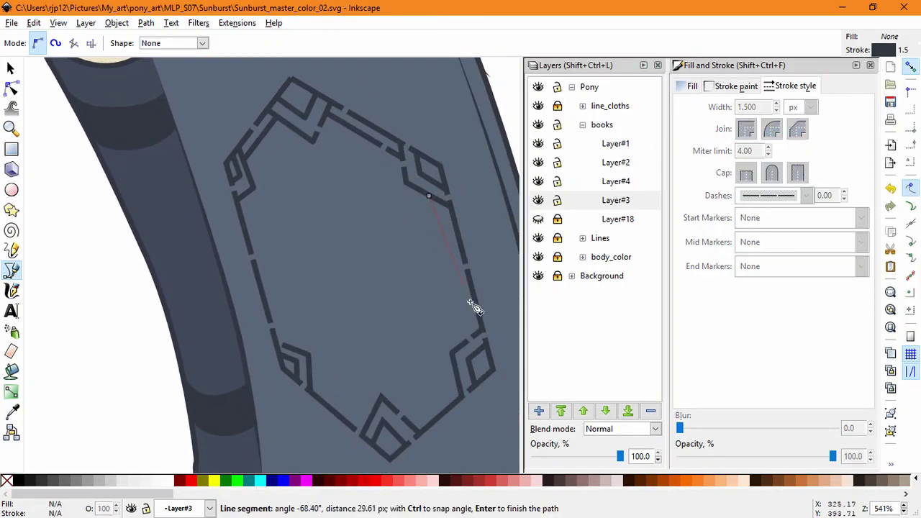
pyautogui.doubleClick(465, 343)
pyautogui.click(245, 193)
pyautogui.doubleClick(289, 348)
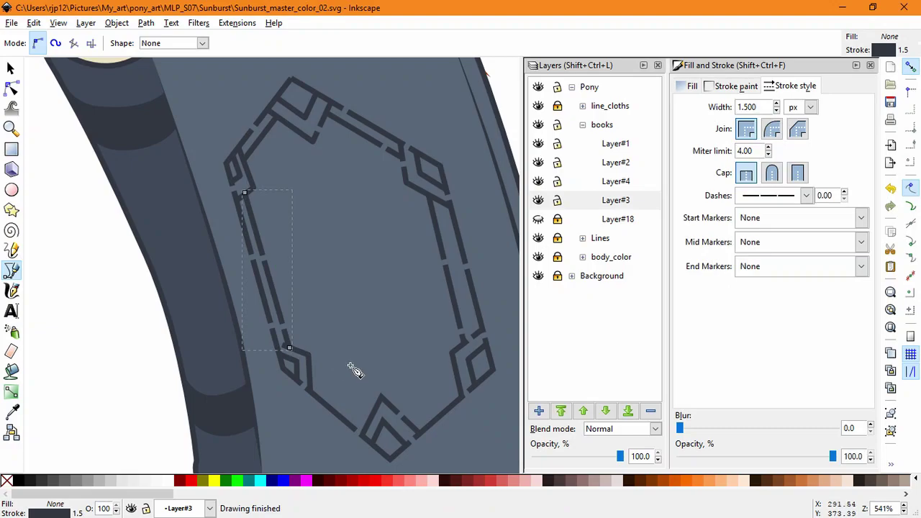
# - Draw straight dashed lines inside the hexagon's lower-right and lower-left edges, connecting the bottom corner's ornament to its neighbours
pyautogui.click(434, 392)
pyautogui.doubleClick(403, 430)
pyautogui.click(367, 422)
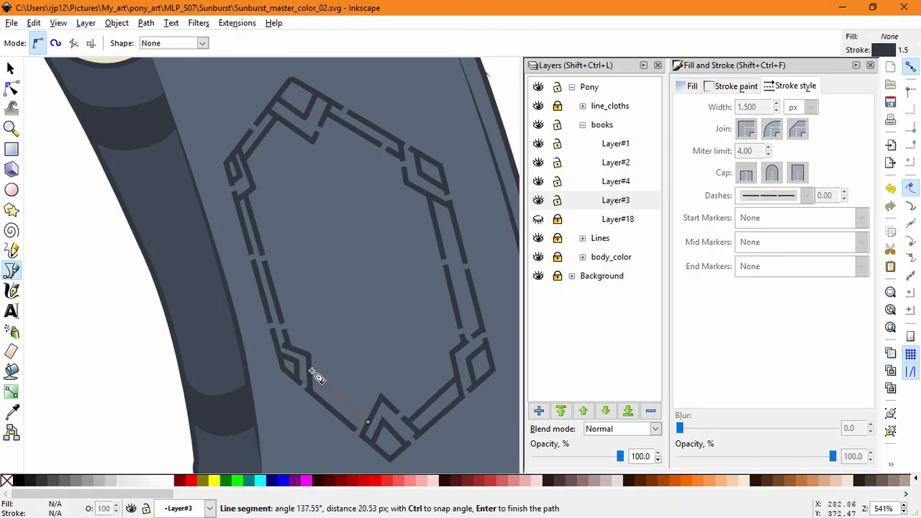
pyautogui.press('Return')
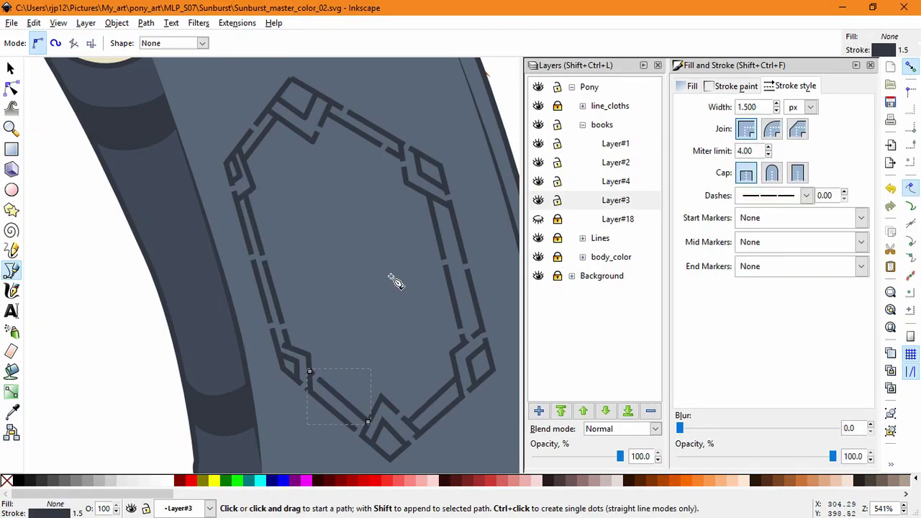
# - Draw the outer curve of a spiral swirl with the Bezier tool on the empty canvas beside the book's spine
pyautogui.press('space')
pyautogui.moveTo(144, 272); pyautogui.dragTo(317, 274)
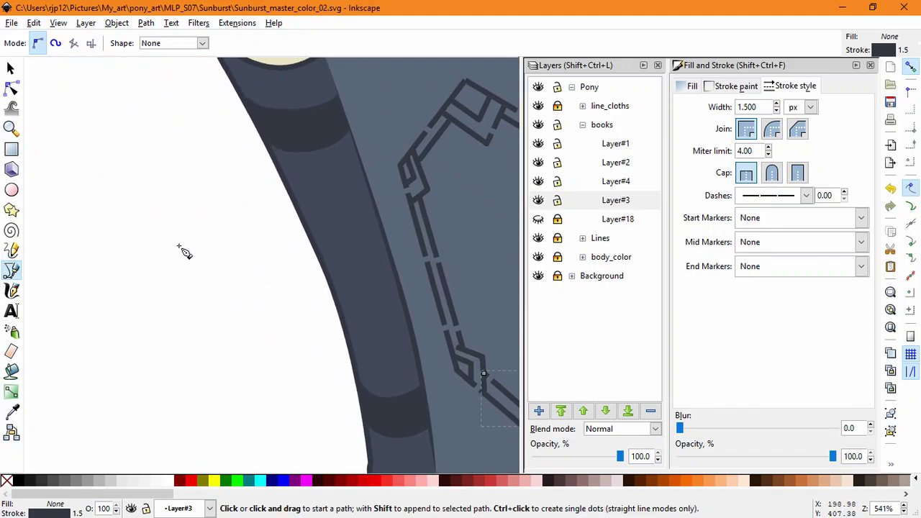
pyautogui.click(275, 256)
pyautogui.moveTo(165, 371); pyautogui.dragTo(78, 378)
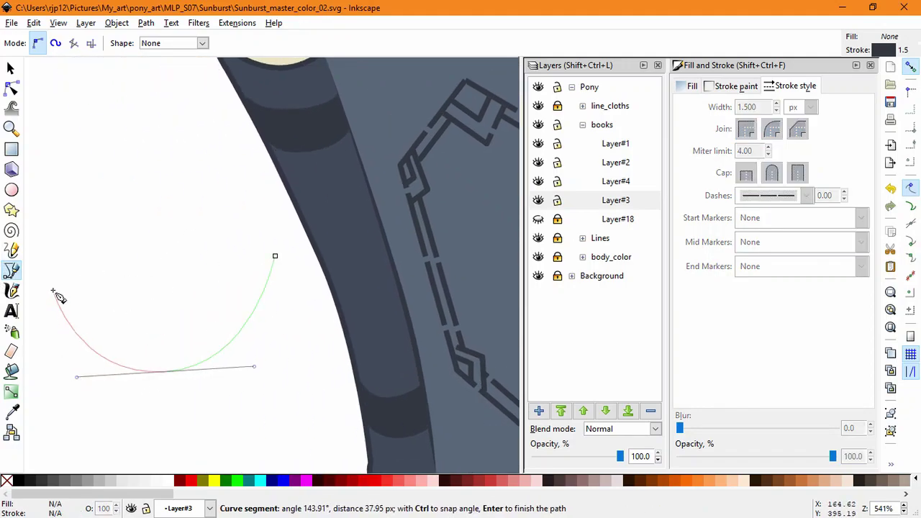
pyautogui.moveTo(53, 291); pyautogui.dragTo(56, 268)
pyautogui.moveTo(133, 264); pyautogui.dragTo(133, 265)
pyautogui.moveTo(135, 314); pyautogui.dragTo(118, 332)
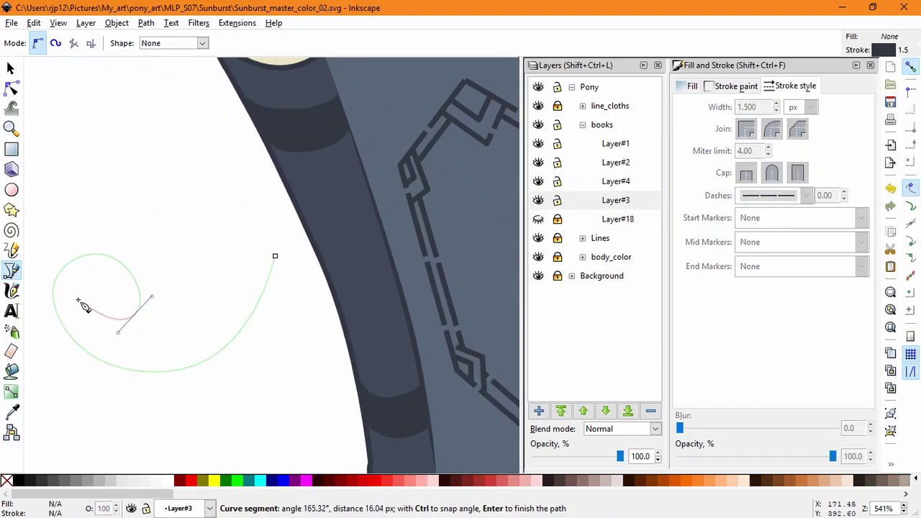
pyautogui.moveTo(75, 275); pyautogui.dragTo(75, 274)
pyautogui.press('Return')
# - Continue the swirl from its inner end with a second curve back to the start point, closing a thin tapered shape
pyautogui.press('n')
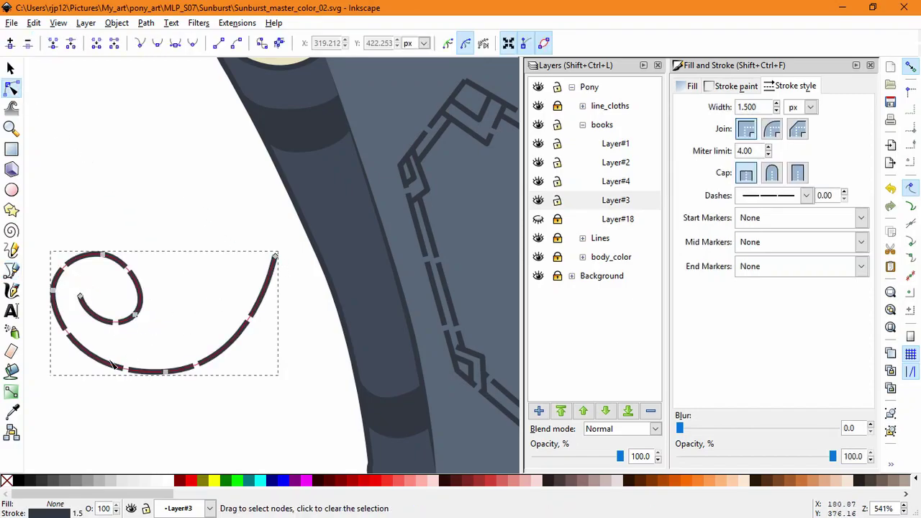
pyautogui.click(12, 272)
pyautogui.click(80, 296)
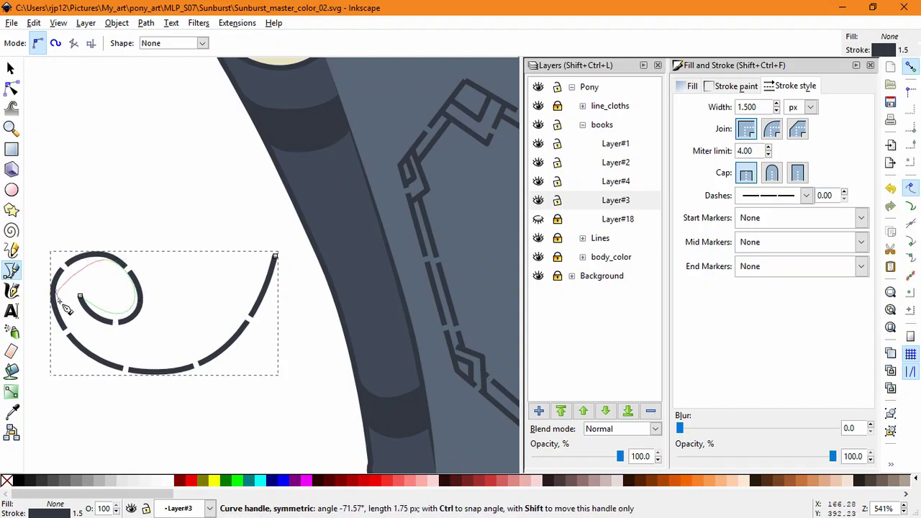
pyautogui.moveTo(60, 300); pyautogui.dragTo(63, 315)
pyautogui.moveTo(185, 362); pyautogui.dragTo(243, 332)
pyautogui.click(276, 256)
# - Smooth the swirl's curled end by adjusting the nodes and handles of its inner curve
pyautogui.press('n')
pyautogui.moveTo(57, 295); pyautogui.dragTo(85, 266)
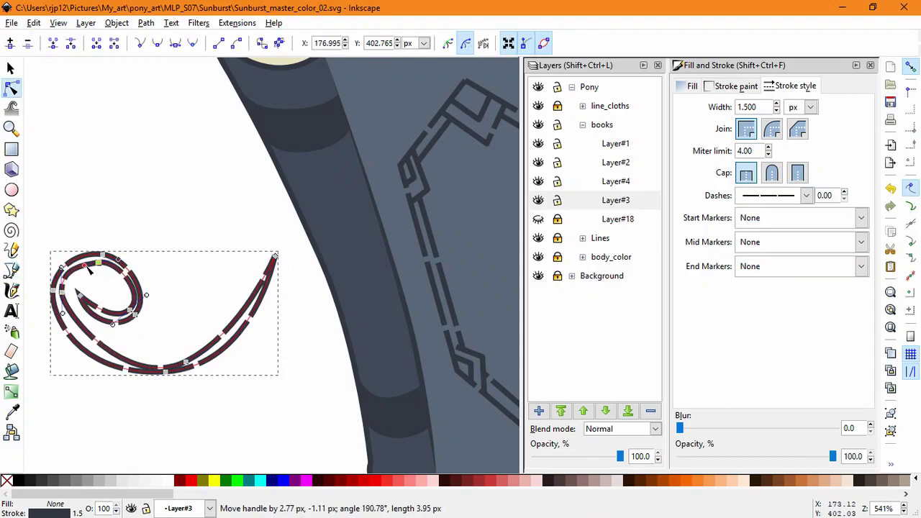
pyautogui.moveTo(119, 331); pyautogui.dragTo(109, 338)
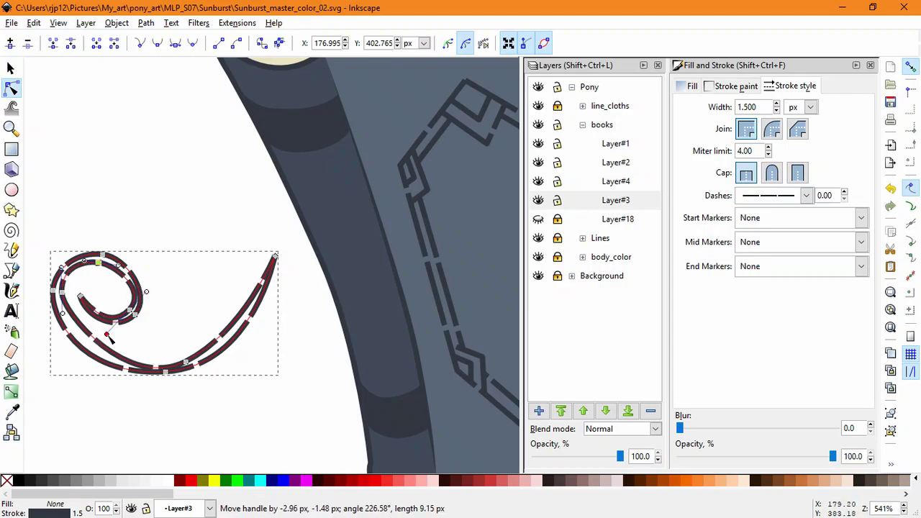
pyautogui.click(130, 310)
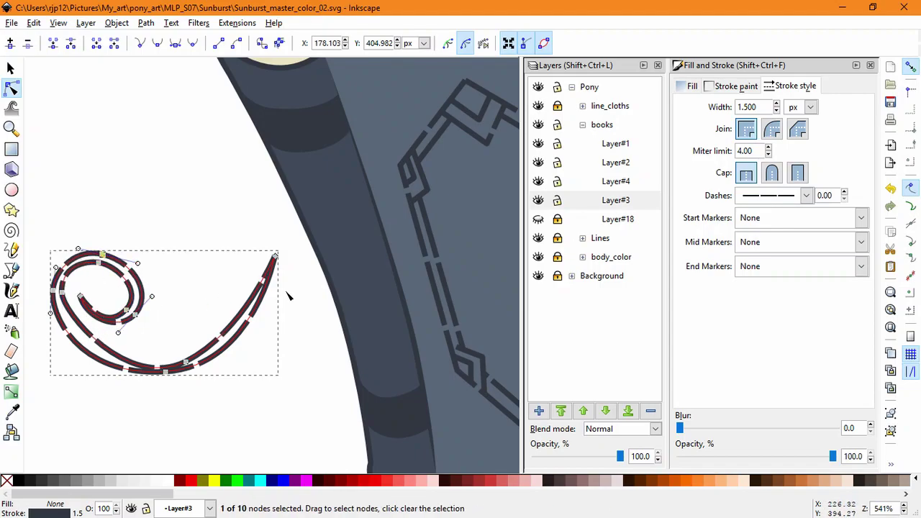
# - Make the swirl's stroke solid, give the shape a flat colour fill, and remove its stroke paint
pyautogui.click(763, 197)
pyautogui.click(780, 13)
pyautogui.click(690, 86)
pyautogui.click(727, 110)
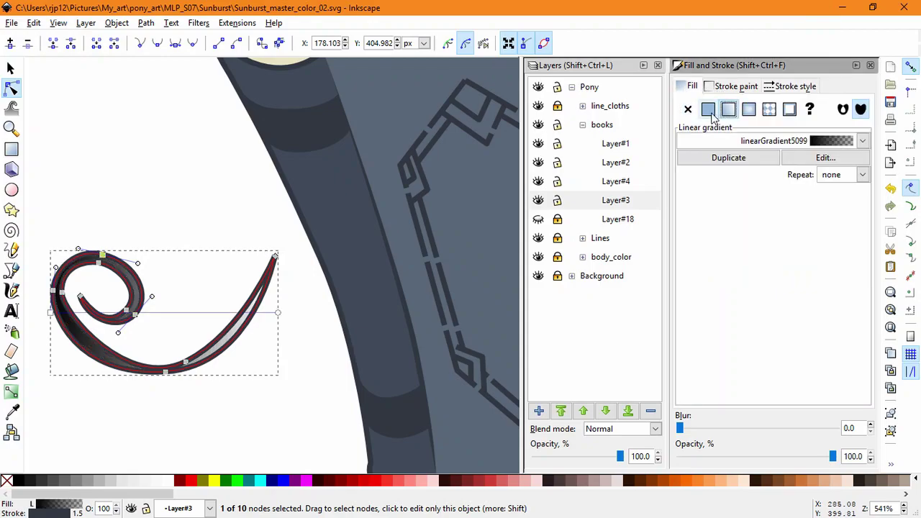
pyautogui.click(708, 109)
pyautogui.click(737, 86)
pyautogui.click(688, 109)
# - Thin the swirl's long curve by moving the inner edge's bottom and left nodes and their handles toward the outer edge
pyautogui.moveTo(186, 363); pyautogui.dragTo(165, 369)
pyautogui.moveTo(225, 343); pyautogui.dragTo(246, 362)
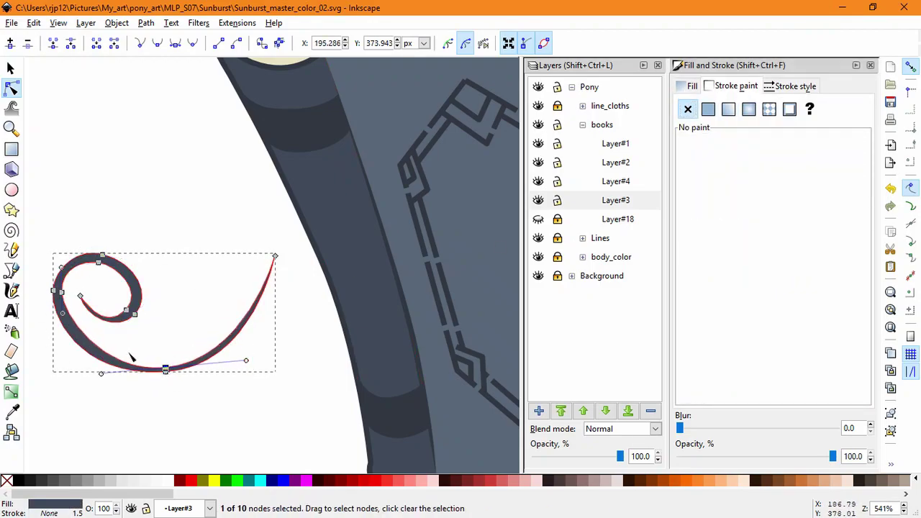
pyautogui.moveTo(102, 375); pyautogui.dragTo(74, 367)
pyautogui.moveTo(47, 282); pyautogui.dragTo(65, 290)
pyautogui.hotkey('ctrl', 'z')
pyautogui.click(62, 294)
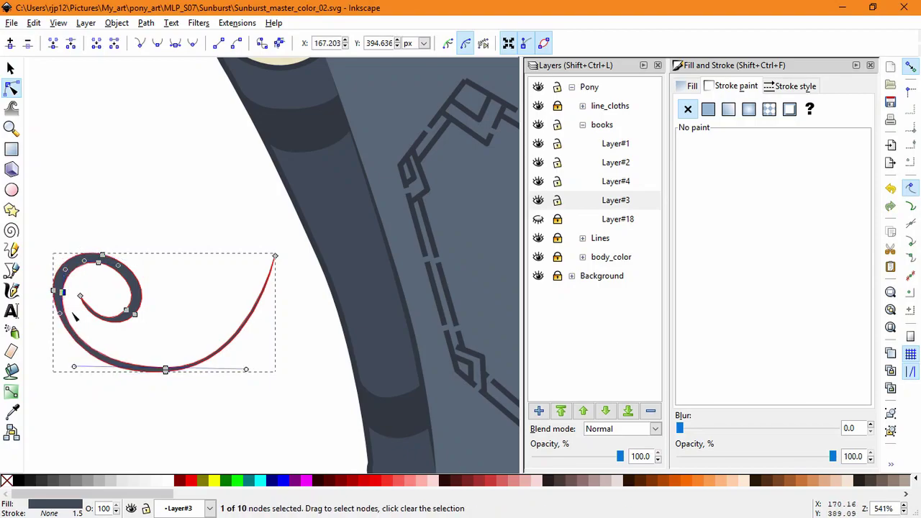
pyautogui.moveTo(75, 369); pyautogui.dragTo(87, 370)
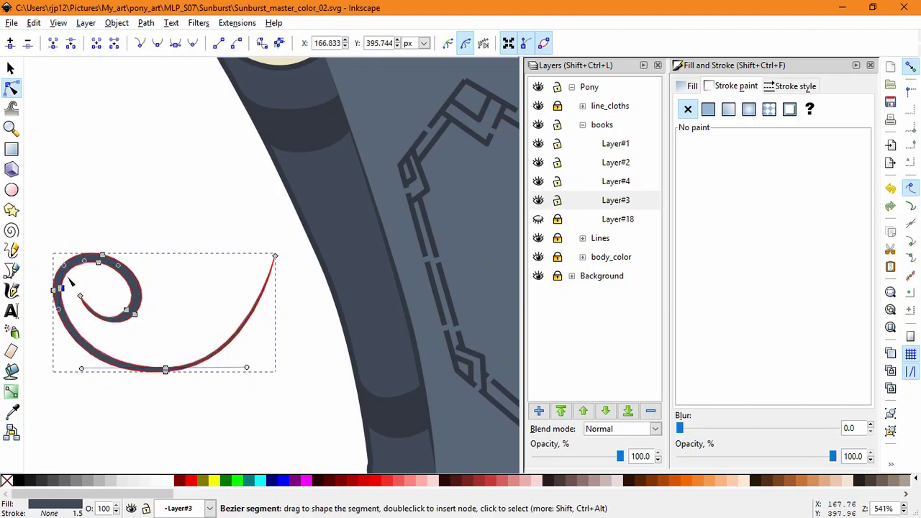
# - Refine the thickness of the swirl's curled end by moving its inner and outer nodes and handles, and deselect the swirl
pyautogui.moveTo(84, 259); pyautogui.dragTo(88, 262)
pyautogui.moveTo(134, 314); pyautogui.dragTo(133, 323)
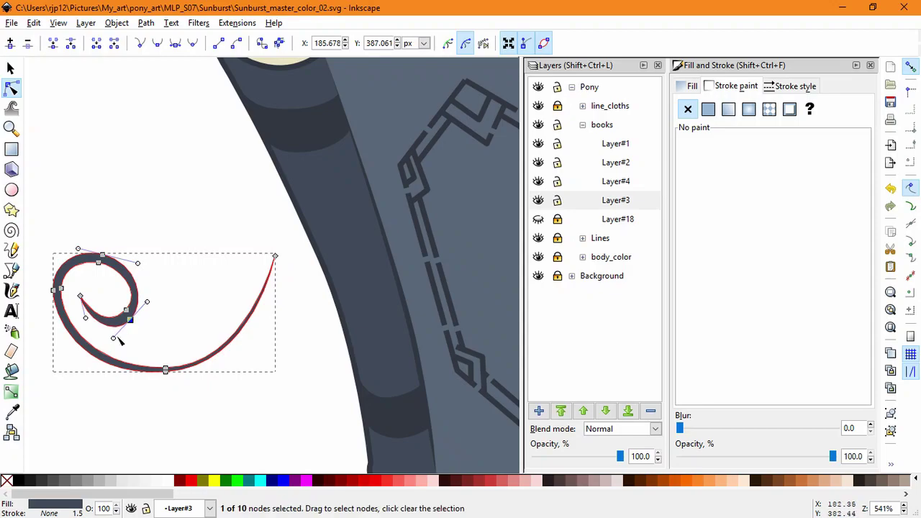
pyautogui.moveTo(80, 296); pyautogui.dragTo(86, 304)
pyautogui.click(130, 302)
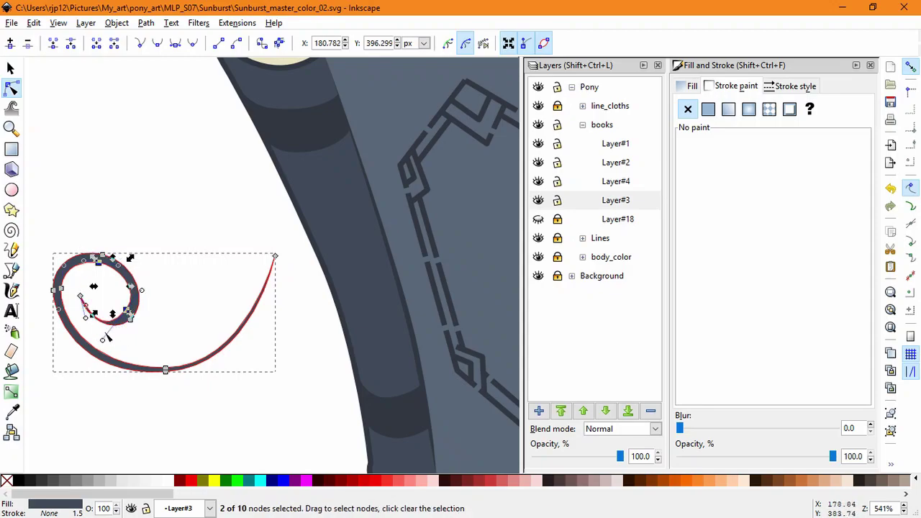
pyautogui.moveTo(104, 338); pyautogui.dragTo(125, 317)
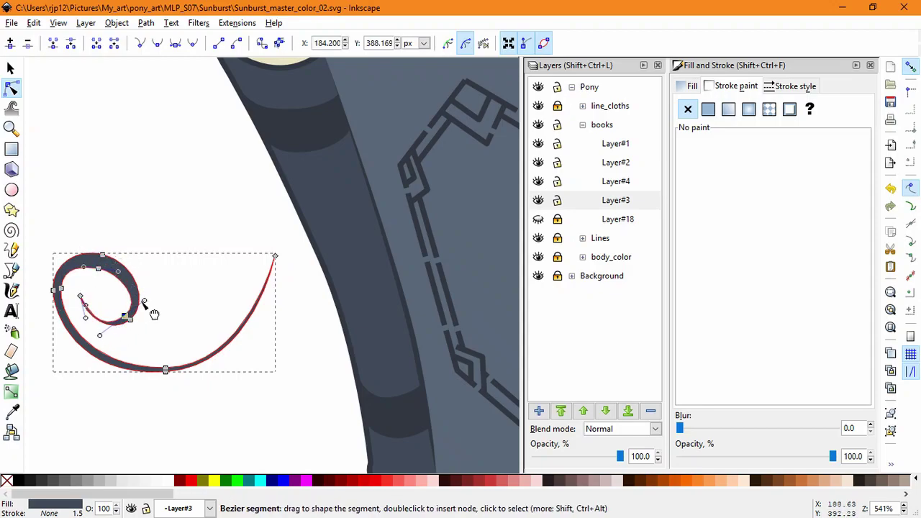
pyautogui.moveTo(104, 259); pyautogui.dragTo(104, 267)
pyautogui.click(127, 317)
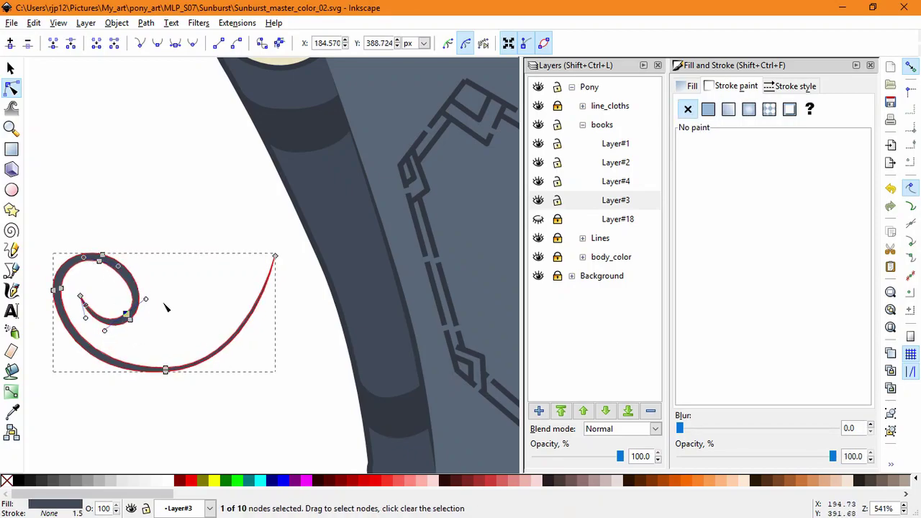
pyautogui.click(173, 329)
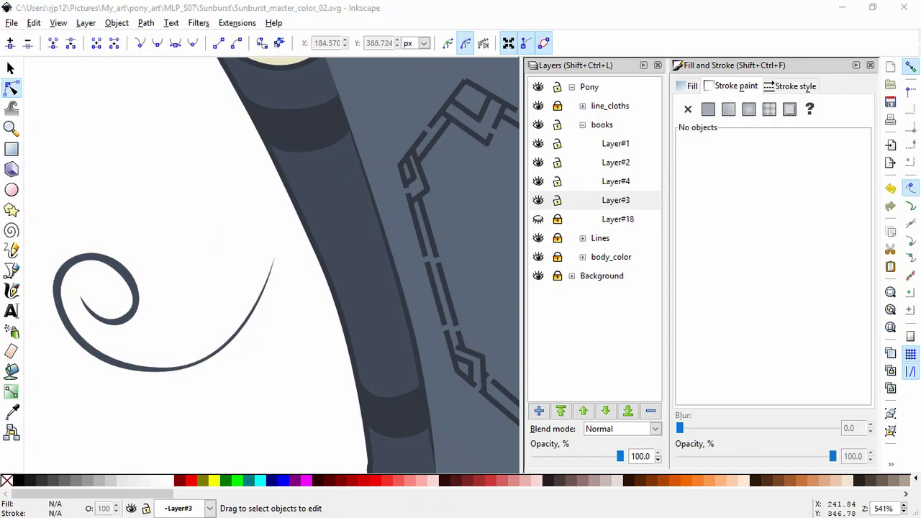
# - Set the swirl's fill colour to 1b3854ff
pyautogui.press('s')
pyautogui.click(125, 276)
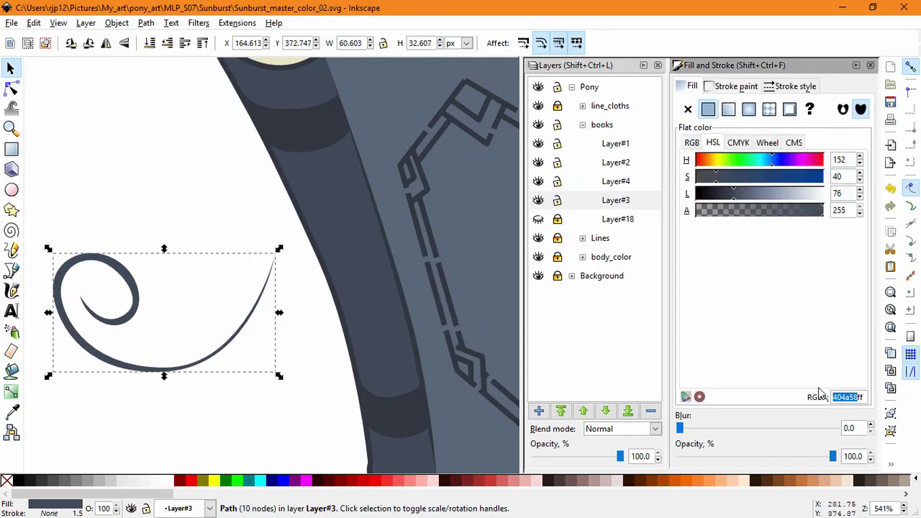
pyautogui.write('1B3854ff')
pyautogui.press('Return')
# - Duplicate the swirl, flip the copy vertically and place it above the original
pyautogui.hotkey('ctrl', 'd')
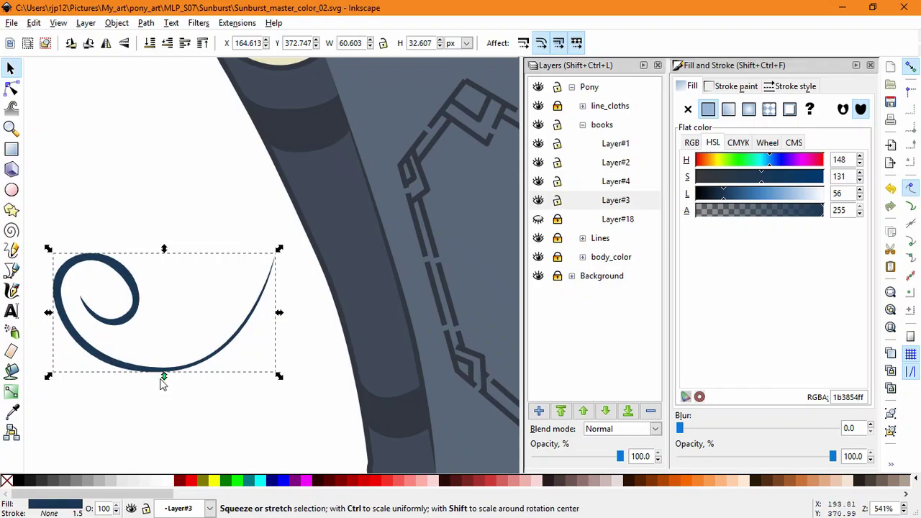
pyautogui.moveTo(177, 370); pyautogui.dragTo(175, 204)
pyautogui.moveTo(196, 170); pyautogui.dragTo(189, 108)
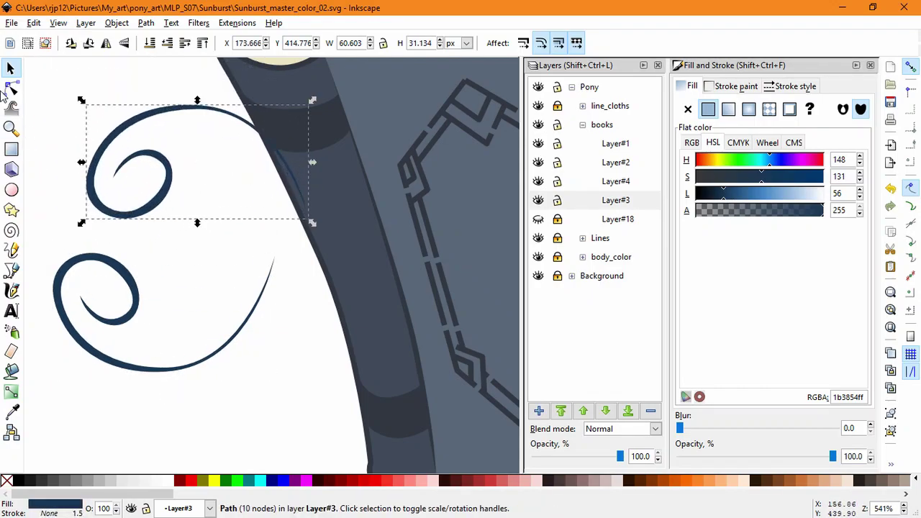
# - Pull the upper swirl's tail tip inward and reposition its top, left and bottom nodes and handles to form a rounder spiral
pyautogui.press('n')
pyautogui.moveTo(308, 216); pyautogui.dragTo(218, 231)
pyautogui.moveTo(199, 110); pyautogui.dragTo(158, 108)
pyautogui.moveTo(86, 161); pyautogui.dragTo(63, 148)
pyautogui.click(62, 153)
pyautogui.click(69, 177)
pyautogui.moveTo(136, 218); pyautogui.dragTo(134, 228)
pyautogui.moveTo(111, 235); pyautogui.dragTo(98, 227)
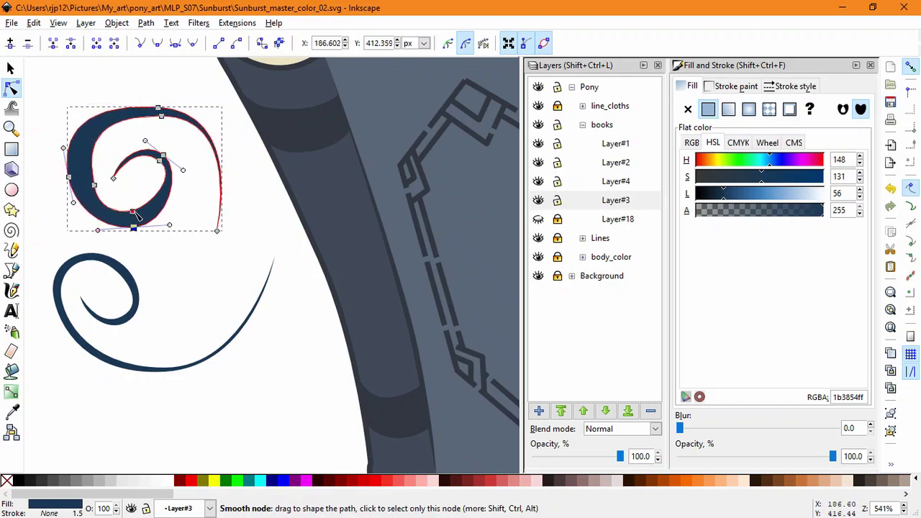
pyautogui.moveTo(93, 185); pyautogui.dragTo(78, 177)
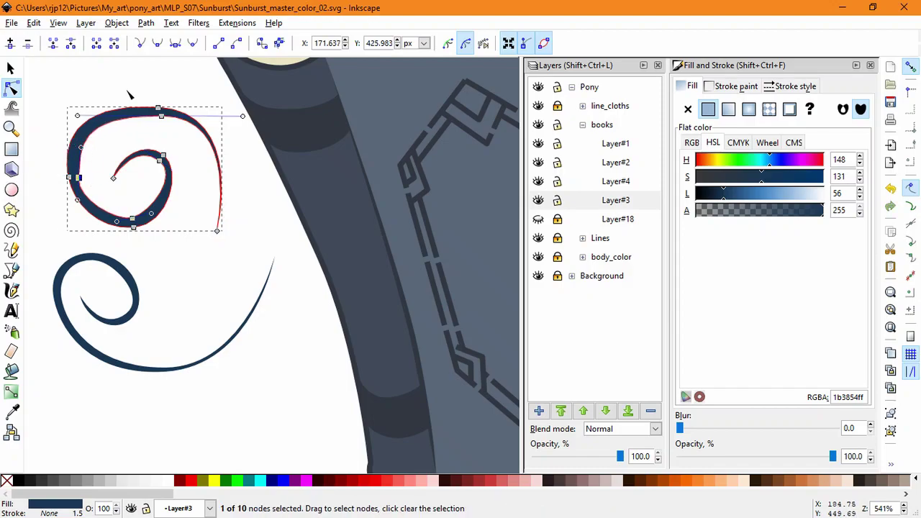
# - Move the upper spiral's top nodes inward, bend its tail further down and in, and adjust the handles to smooth the outer curve
pyautogui.moveTo(159, 109); pyautogui.dragTo(129, 121)
pyautogui.moveTo(49, 102); pyautogui.dragTo(84, 105)
pyautogui.moveTo(81, 147); pyautogui.dragTo(73, 141)
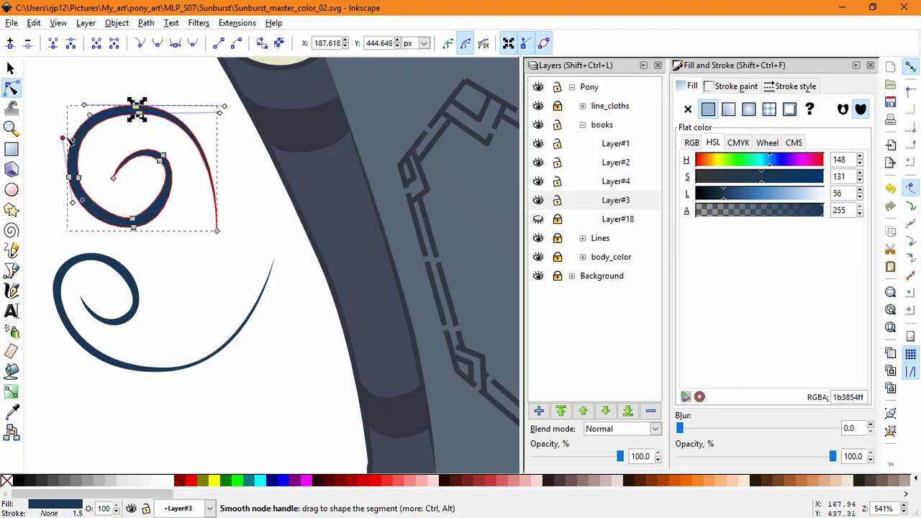
pyautogui.moveTo(217, 231); pyautogui.dragTo(197, 236)
pyautogui.moveTo(224, 107); pyautogui.dragTo(241, 108)
pyautogui.moveTo(197, 236); pyautogui.dragTo(183, 227)
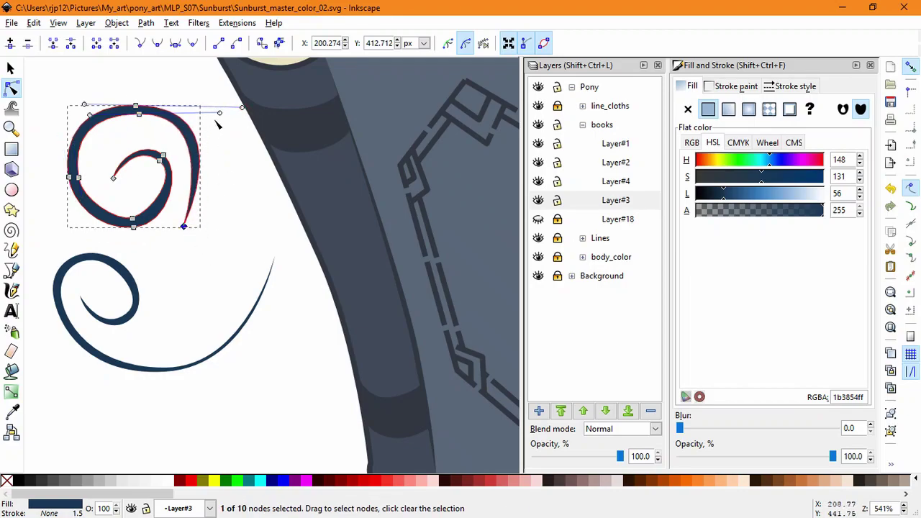
pyautogui.moveTo(219, 114); pyautogui.dragTo(220, 118)
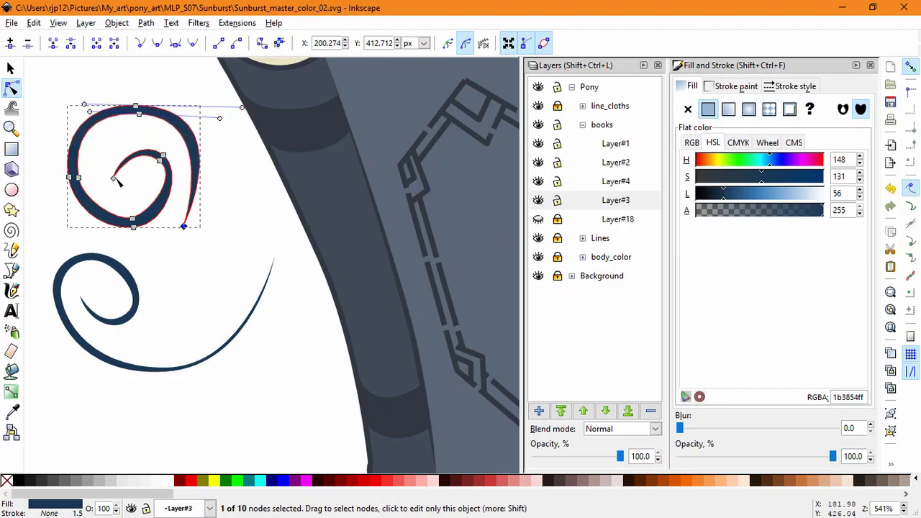
# - Curl the upper spiral's inner end tighter and raise the lower nodes closer to it
pyautogui.moveTo(114, 178); pyautogui.dragTo(145, 151)
pyautogui.moveTo(127, 137); pyautogui.dragTo(125, 149)
pyautogui.moveTo(106, 164); pyautogui.dragTo(125, 144)
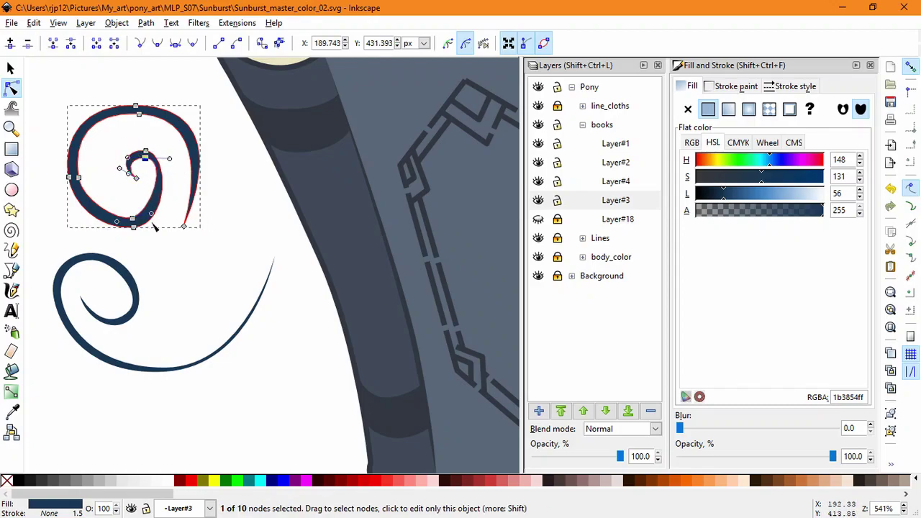
pyautogui.moveTo(133, 220); pyautogui.dragTo(145, 193)
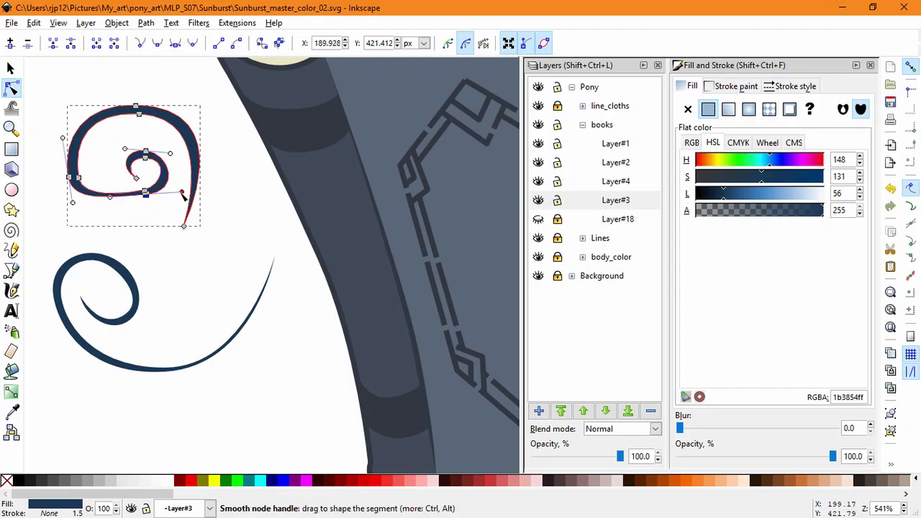
# - Pull the upper spiral's left nodes inward and smooth the lower curve's handles, undoing the first tries
pyautogui.moveTo(74, 177); pyautogui.dragTo(114, 159)
pyautogui.hotkey('ctrl', 'z')
pyautogui.hotkey('ctrl', 'z')
pyautogui.hotkey('ctrl', 'z')
pyautogui.hotkey('ctrl', 'z')
pyautogui.click(90, 216)
pyautogui.moveTo(149, 200)
pyautogui.mouseDown()
pyautogui.moveTo(141, 187)
pyautogui.moveTo(148, 198)
pyautogui.mouseUp()
pyautogui.moveTo(106, 180); pyautogui.dragTo(102, 174)
pyautogui.click(113, 158)
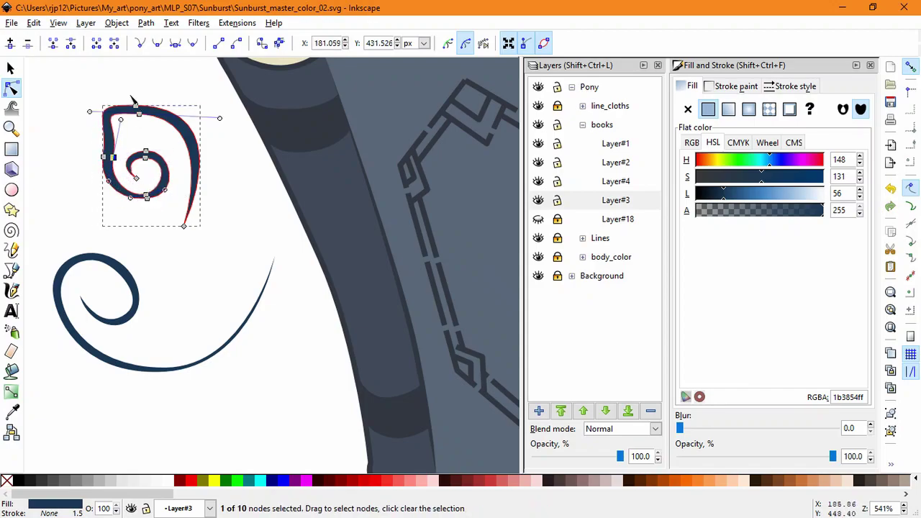
# - Shift the upper spiral's top nodes to its right side, sweep the tail tip to the lower left, and tighten the inner curl
pyautogui.moveTo(137, 109); pyautogui.dragTo(205, 126)
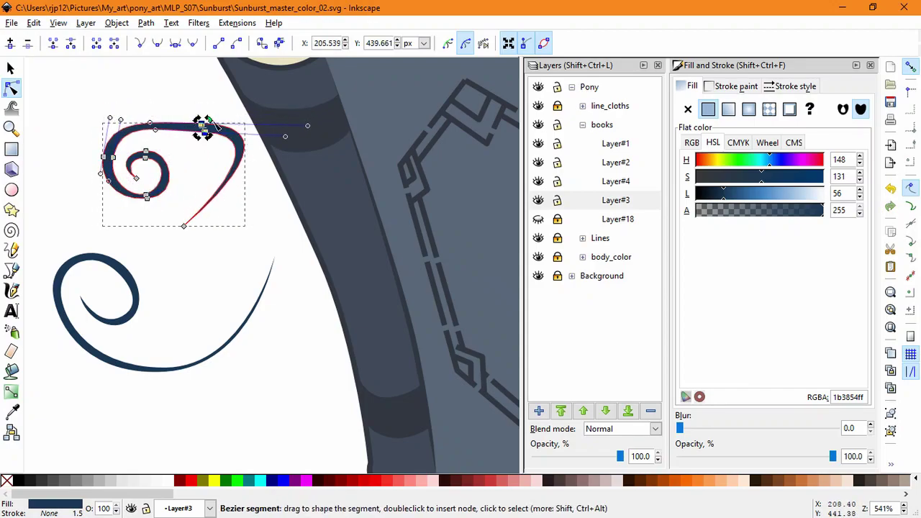
pyautogui.moveTo(185, 226); pyautogui.dragTo(78, 212)
pyautogui.moveTo(151, 184); pyautogui.dragTo(160, 167)
pyautogui.moveTo(146, 151); pyautogui.dragTo(147, 162)
pyautogui.moveTo(127, 164); pyautogui.dragTo(135, 162)
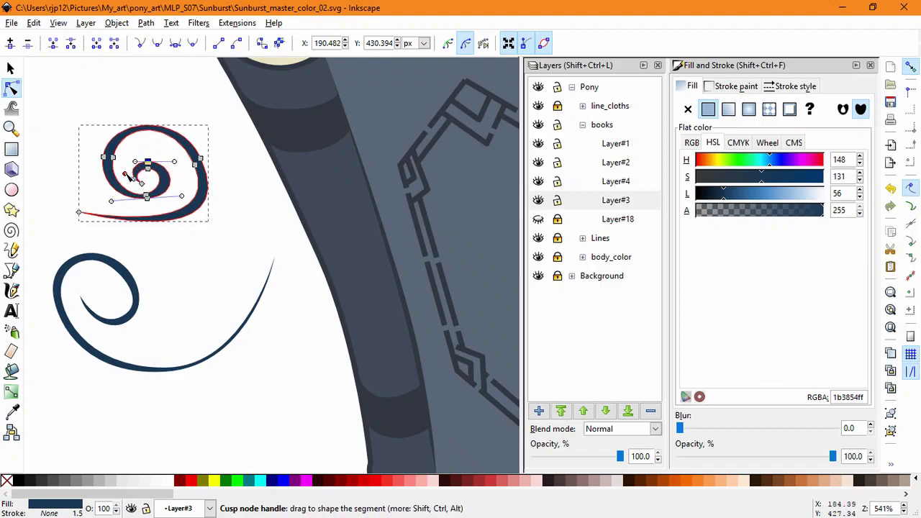
# - Adjust the upper spiral's right-side nodes and handles, moving the node pair slightly lower to even out the outer turn
pyautogui.moveTo(196, 165); pyautogui.dragTo(202, 165)
pyautogui.moveTo(180, 118); pyautogui.dragTo(179, 106)
pyautogui.moveTo(240, 265); pyautogui.dragTo(190, 251)
pyautogui.keyDown('shift'); pyautogui.click(192, 166); pyautogui.keyUp('shift')
pyautogui.moveTo(192, 166); pyautogui.dragTo(186, 182)
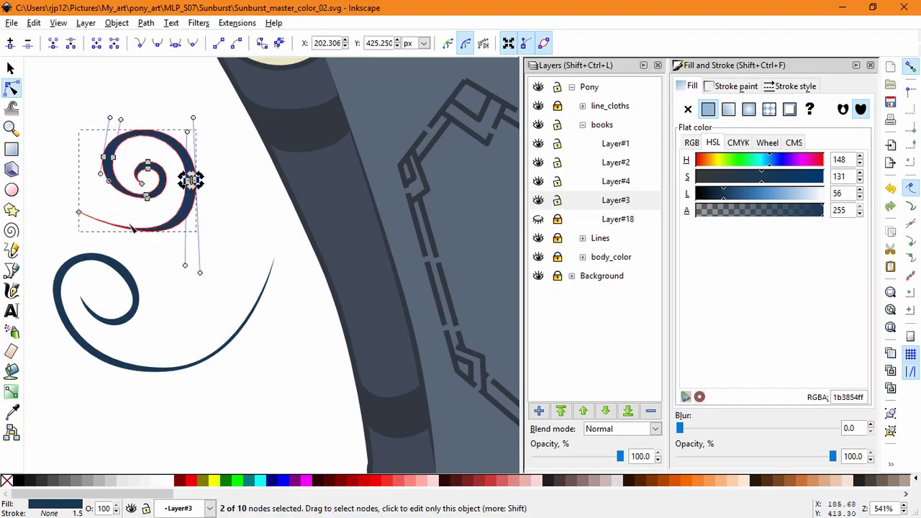
# - Raise the upper spiral's tail tip on the left and adjust the tail handles to round the bottom curve
pyautogui.moveTo(80, 212); pyautogui.dragTo(64, 200)
pyautogui.moveTo(185, 265); pyautogui.dragTo(190, 291)
pyautogui.moveTo(64, 200); pyautogui.dragTo(110, 225)
pyautogui.moveTo(62, 205); pyautogui.dragTo(84, 182)
pyautogui.moveTo(74, 215); pyautogui.dragTo(72, 216)
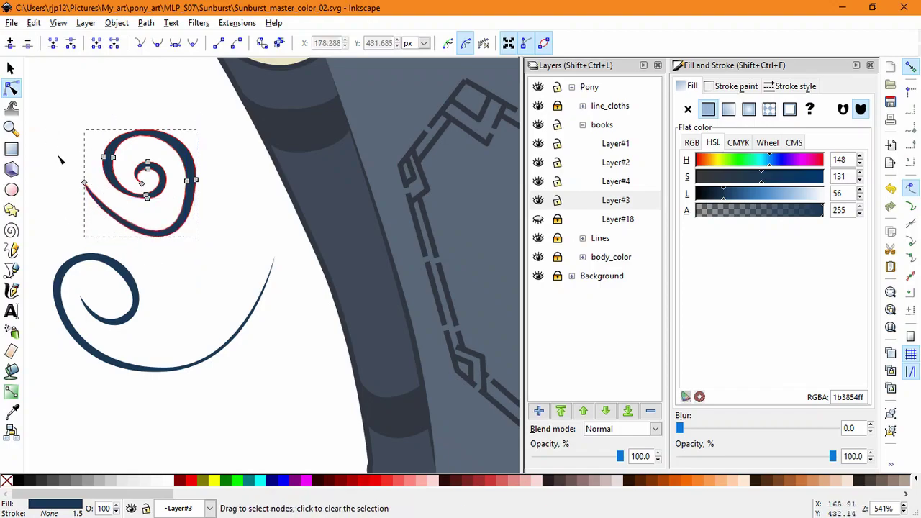
pyautogui.moveTo(58, 155); pyautogui.dragTo(96, 196)
pyautogui.moveTo(87, 210)
pyautogui.mouseDown()
pyautogui.moveTo(77, 216)
pyautogui.moveTo(97, 218)
pyautogui.mouseUp()
pyautogui.moveTo(183, 278); pyautogui.dragTo(167, 275)
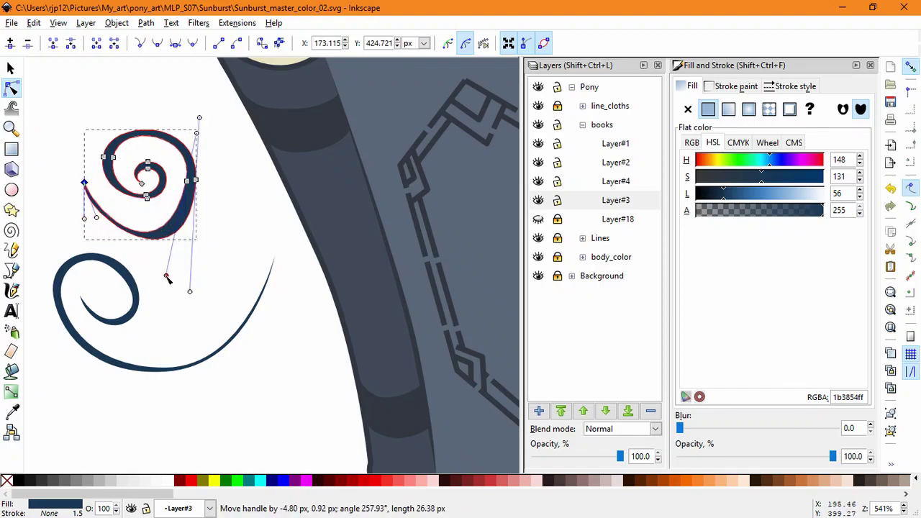
# - Lower and tilt the upper spiral's right-side nodes and handles to smooth the curve running into the tail
pyautogui.moveTo(187, 181); pyautogui.dragTo(183, 189)
pyautogui.moveTo(193, 141); pyautogui.dragTo(199, 141)
pyautogui.moveTo(196, 180); pyautogui.dragTo(192, 193)
pyautogui.moveTo(195, 130); pyautogui.dragTo(209, 117)
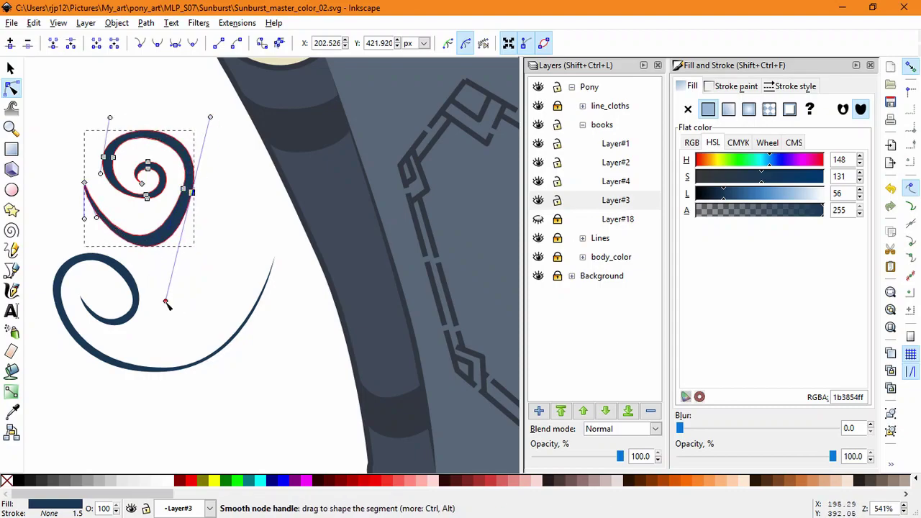
pyautogui.moveTo(166, 302); pyautogui.dragTo(165, 279)
pyautogui.moveTo(172, 171); pyautogui.dragTo(206, 232)
pyautogui.moveTo(153, 279); pyautogui.dragTo(161, 266)
pyautogui.moveTo(190, 191); pyautogui.dragTo(195, 195)
pyautogui.moveTo(84, 218)
pyautogui.mouseDown()
pyautogui.moveTo(80, 226)
pyautogui.moveTo(91, 221)
pyautogui.mouseUp()
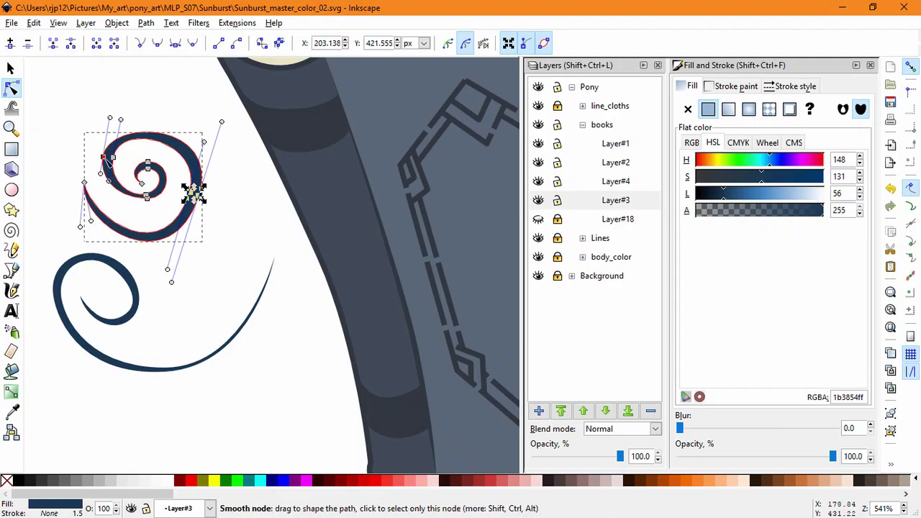
# - Thin the upper spiral's left band, thicken and balance its right side by moving their nodes and handles, and deselect it
pyautogui.moveTo(104, 157); pyautogui.dragTo(109, 157)
pyautogui.moveTo(114, 117); pyautogui.dragTo(111, 112)
pyautogui.moveTo(222, 122); pyautogui.dragTo(216, 127)
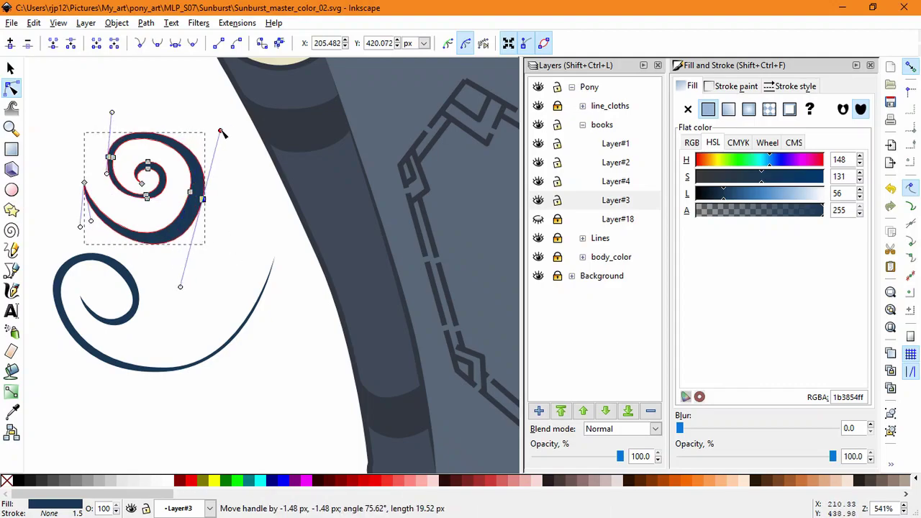
pyautogui.moveTo(191, 193); pyautogui.dragTo(195, 199)
pyautogui.click(238, 283)
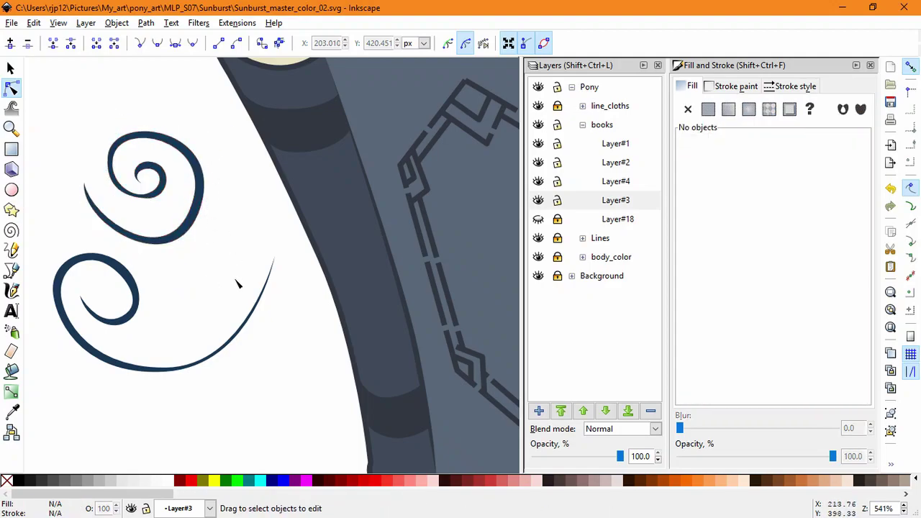
# - Flatten the upper spiral slightly, widen it to the right and stretch it upward
pyautogui.click(12, 69)
pyautogui.click(145, 240)
pyautogui.moveTo(144, 249); pyautogui.dragTo(147, 236)
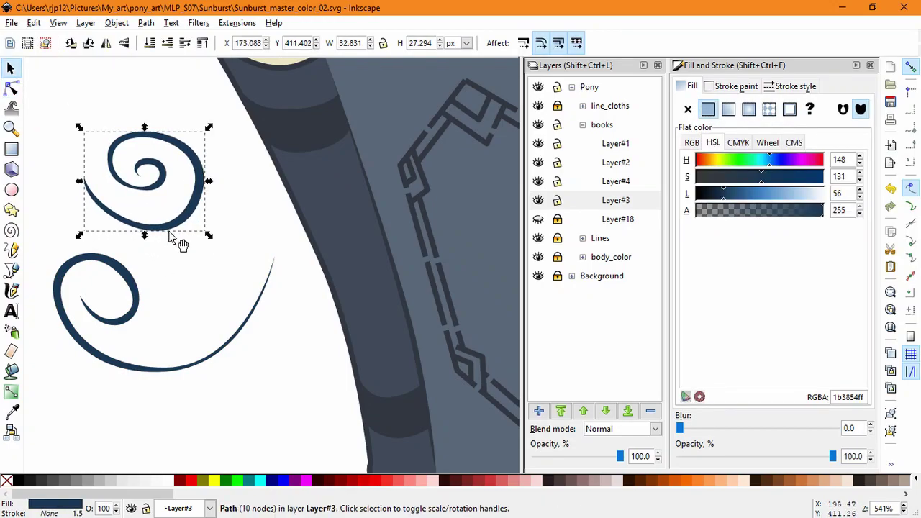
pyautogui.moveTo(209, 183); pyautogui.dragTo(239, 183)
pyautogui.moveTo(160, 128); pyautogui.dragTo(160, 106)
# - Move the lower swirl closer beneath the spiral, narrow it and centre it there
pyautogui.moveTo(129, 273); pyautogui.dragTo(151, 266)
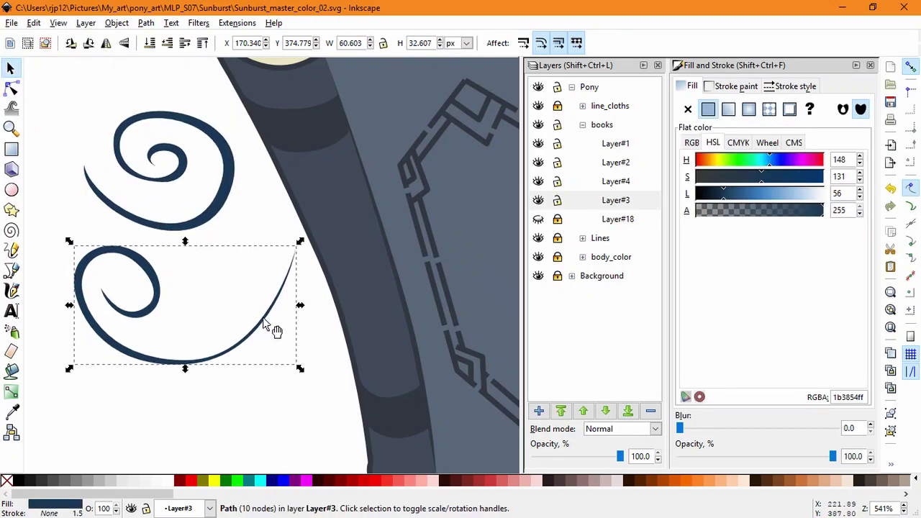
pyautogui.moveTo(300, 306); pyautogui.dragTo(253, 307)
pyautogui.moveTo(213, 339); pyautogui.dragTo(239, 346)
# - Draw a closed five-pointed star with straight Bezier segments over the lower swirl's bottom-left curve
pyautogui.click(11, 270)
pyautogui.click(121, 351)
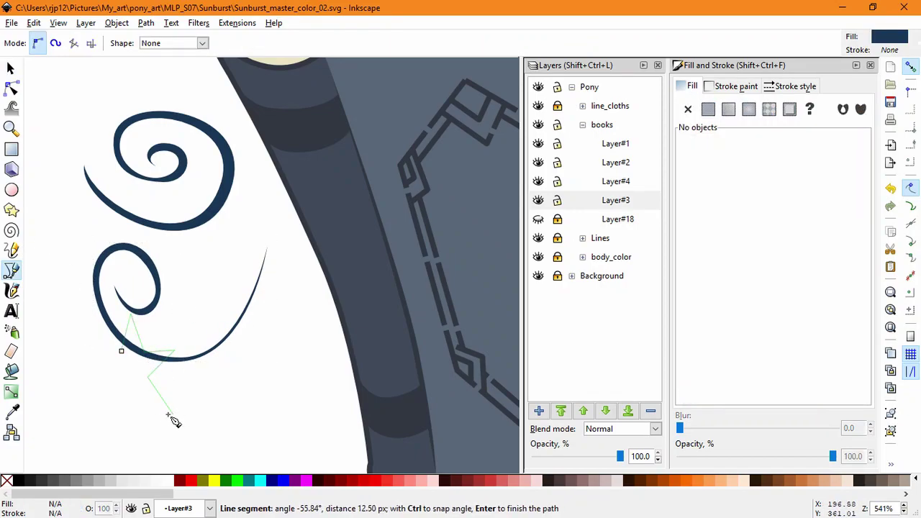
pyautogui.click(84, 357)
pyautogui.click(120, 351)
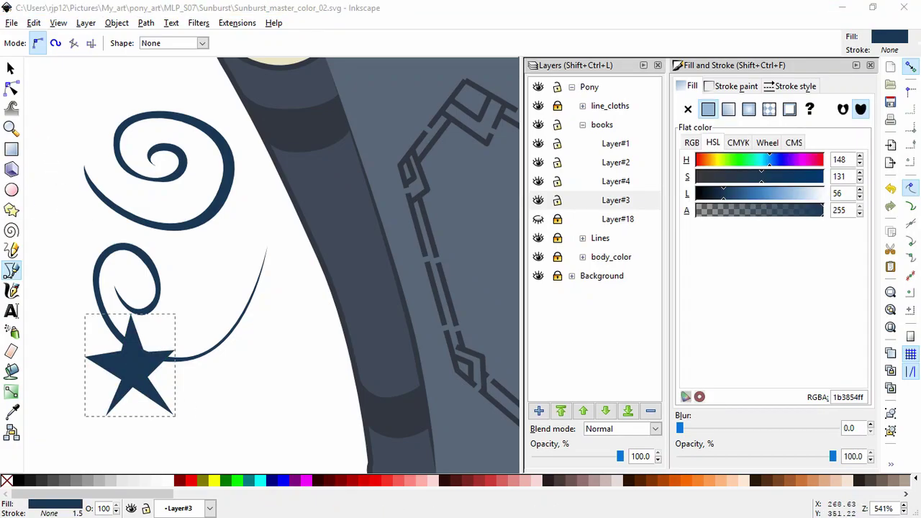
# - Set the star's fill colour to 85a3a3ff
pyautogui.press('s')
pyautogui.doubleClick(837, 397)
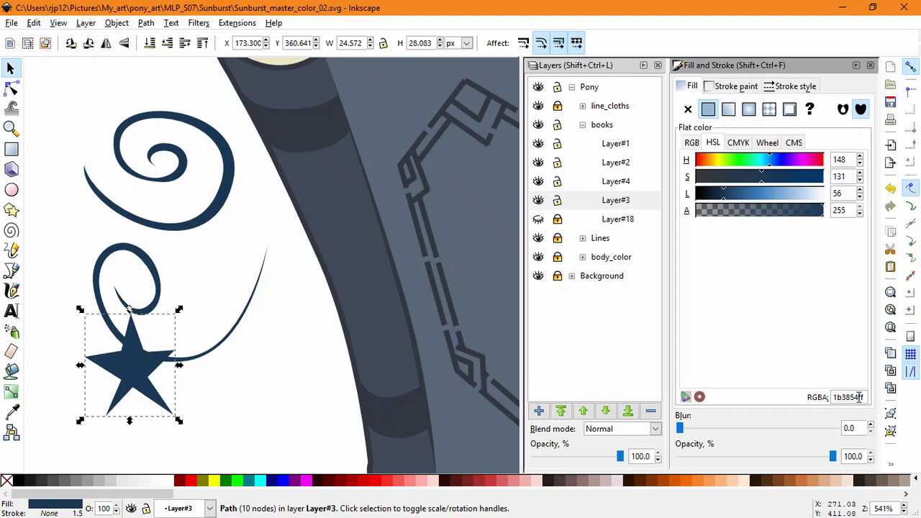
pyautogui.write('85A3A3ff')
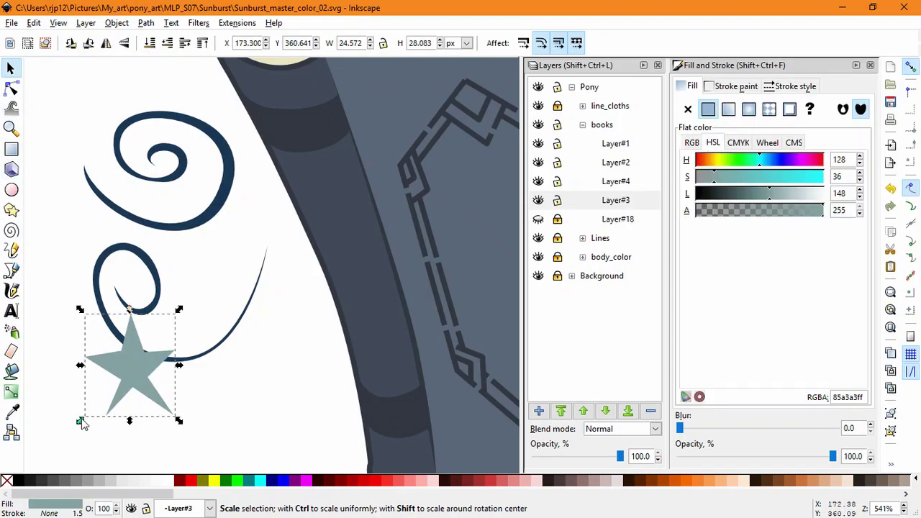
# - Shrink and tilt the star, placing small copies on the lower swirl's left curve and right tail
pyautogui.moveTo(80, 421); pyautogui.dragTo(259, 331)
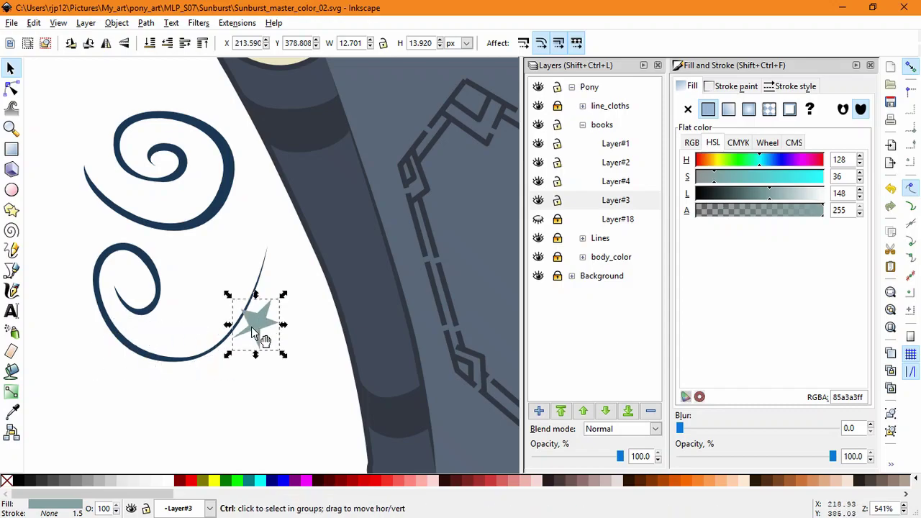
pyautogui.hotkey('ctrl', 'z')
pyautogui.hotkey('ctrl', 'd')
pyautogui.moveTo(131, 350); pyautogui.dragTo(171, 236)
pyautogui.click(253, 309)
pyautogui.click(266, 315)
# - Duplicate the star and place a larger, tilted copy on the upper spiral's bottom curve
pyautogui.hotkey('ctrl', 'd')
pyautogui.moveTo(189, 202); pyautogui.dragTo(227, 153)
pyautogui.moveTo(198, 209); pyautogui.dragTo(190, 237)
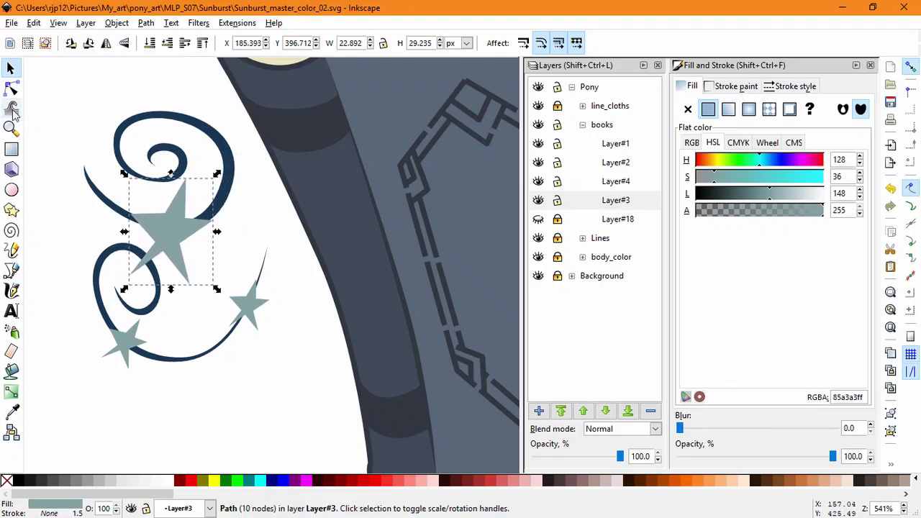
# - Refine the large star's outline by adjusting its point nodes, and deselect it
pyautogui.click(11, 88)
pyautogui.click(134, 204)
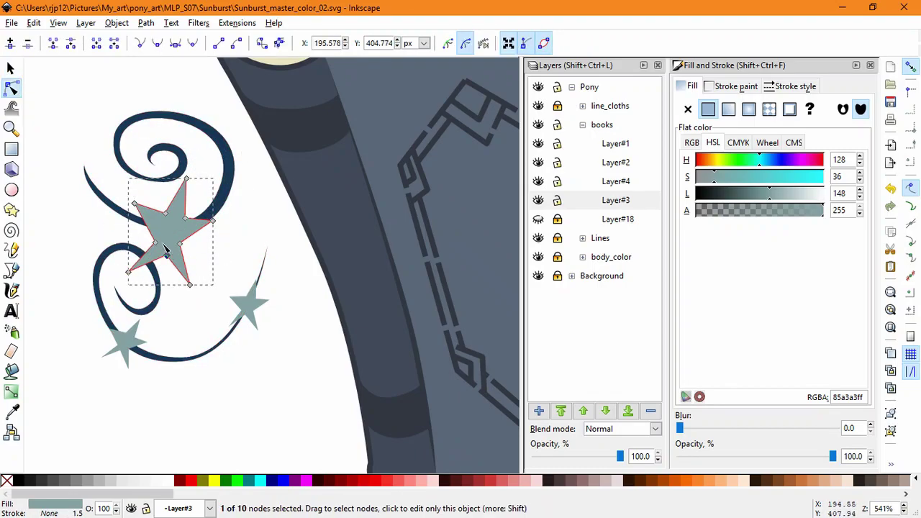
pyautogui.click(189, 327)
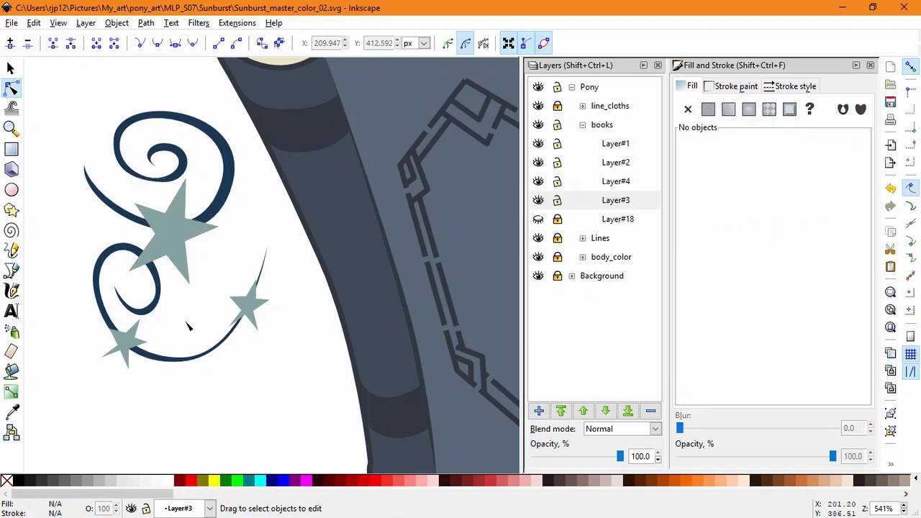
# - Duplicate the large star and place a smaller, tilted copy on the upper spiral's right curve
pyautogui.press('s')
pyautogui.click(171, 226)
pyautogui.hotkey('ctrl', 'd')
pyautogui.moveTo(170, 226); pyautogui.dragTo(254, 217)
pyautogui.moveTo(306, 166); pyautogui.dragTo(256, 227)
pyautogui.scroll(3, 245, 257)
pyautogui.moveTo(265, 310); pyautogui.dragTo(277, 288)
pyautogui.moveTo(239, 242); pyautogui.dragTo(232, 230)
# - Duplicate the small star beneath the upper spiral, place the copy at the tip of its left tail, and tilt both
pyautogui.click(264, 305)
pyautogui.hotkey('ctrl', 'd')
pyautogui.moveTo(264, 306); pyautogui.dragTo(113, 274)
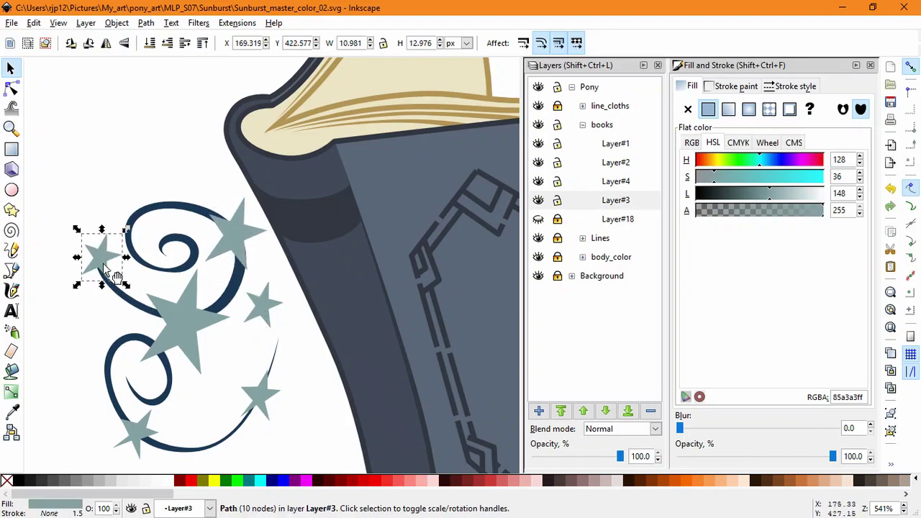
pyautogui.click(277, 316)
pyautogui.click(241, 248)
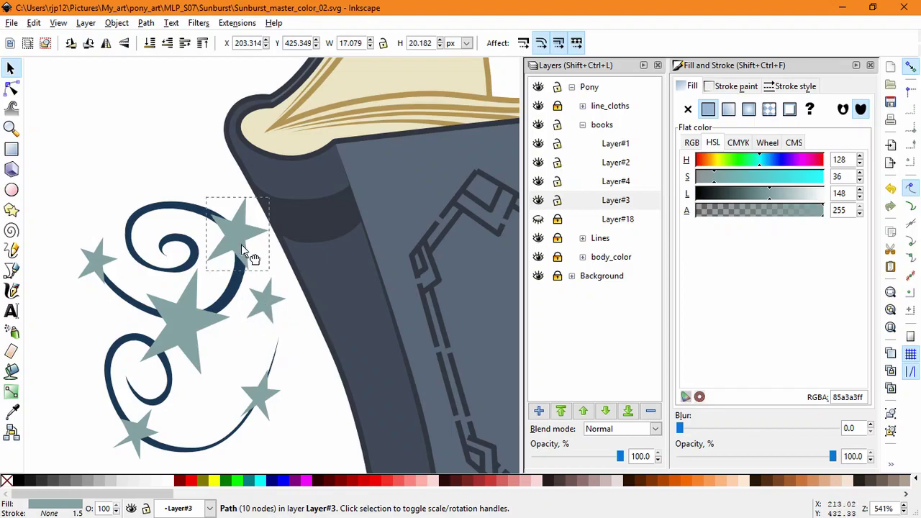
# - Select both swirls and all six stars, and group them into one ornament
pyautogui.click(266, 404)
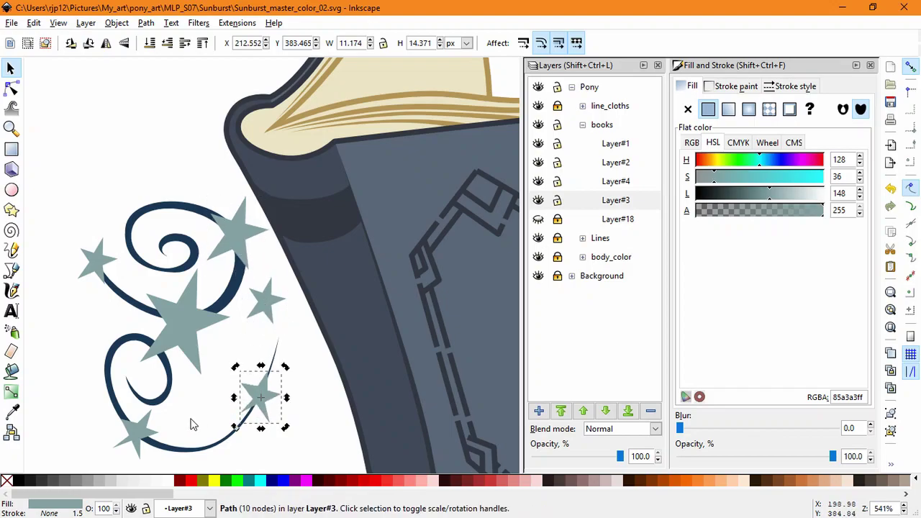
pyautogui.click(180, 448)
pyautogui.keyDown('shift'); pyautogui.click(139, 432); pyautogui.keyUp('shift')
pyautogui.keyDown('shift'); pyautogui.click(170, 324); pyautogui.keyUp('shift')
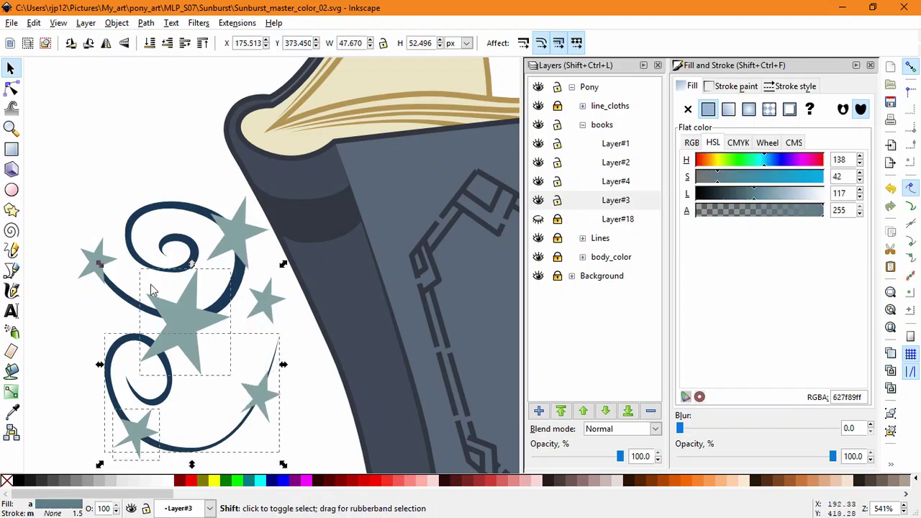
pyautogui.keyDown('shift'); pyautogui.click(98, 262); pyautogui.keyUp('shift')
pyautogui.keyDown('shift'); pyautogui.click(136, 215); pyautogui.keyUp('shift')
pyautogui.keyDown('shift'); pyautogui.click(236, 231); pyautogui.keyUp('shift')
pyautogui.keyDown('shift'); pyautogui.click(264, 304); pyautogui.keyUp('shift')
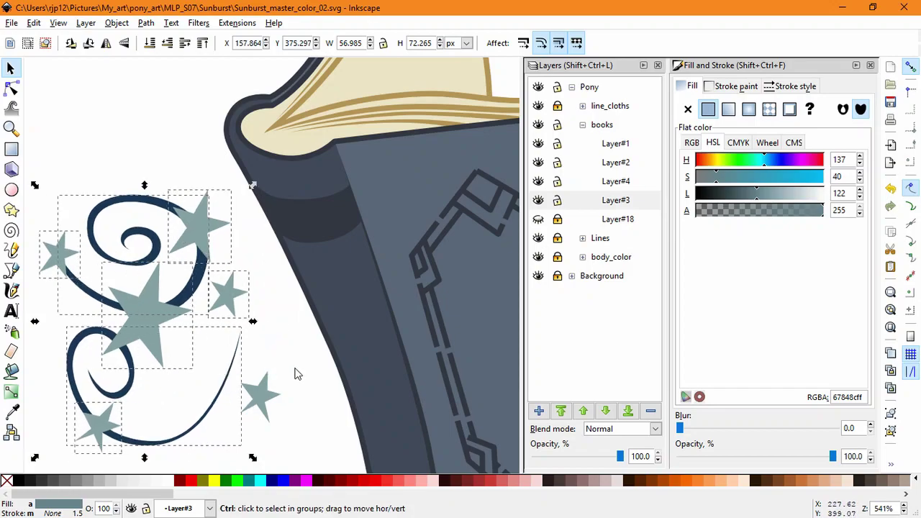
pyautogui.keyDown('shift'); pyautogui.click(268, 397); pyautogui.keyUp('shift')
pyautogui.hotkey('ctrl', 'g')
pyautogui.hotkey('ctrl', 'd')
pyautogui.moveTo(185, 320); pyautogui.dragTo(176, 187)
pyautogui.press('Delete')
pyautogui.click(538, 201)
pyautogui.click(538, 200)
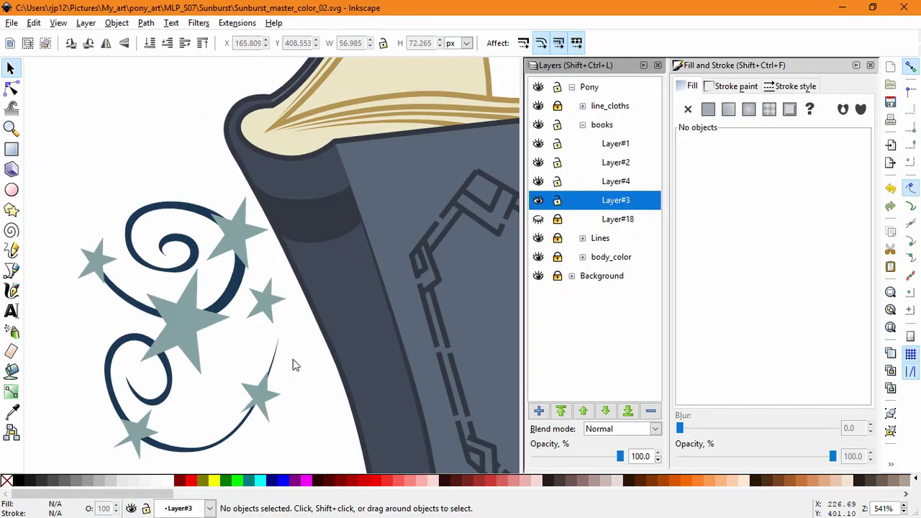
# - Cut the swirl-and-star ornament from Layer#3 and add a new layer above Layer#18
pyautogui.scroll(-3, 293, 359)
pyautogui.click(207, 310)
pyautogui.hotkey('ctrl', 'a')
pyautogui.hotkey('ctrl', 'x')
pyautogui.click(617, 219)
pyautogui.hotkey('ctrl', 'shift', 'n')
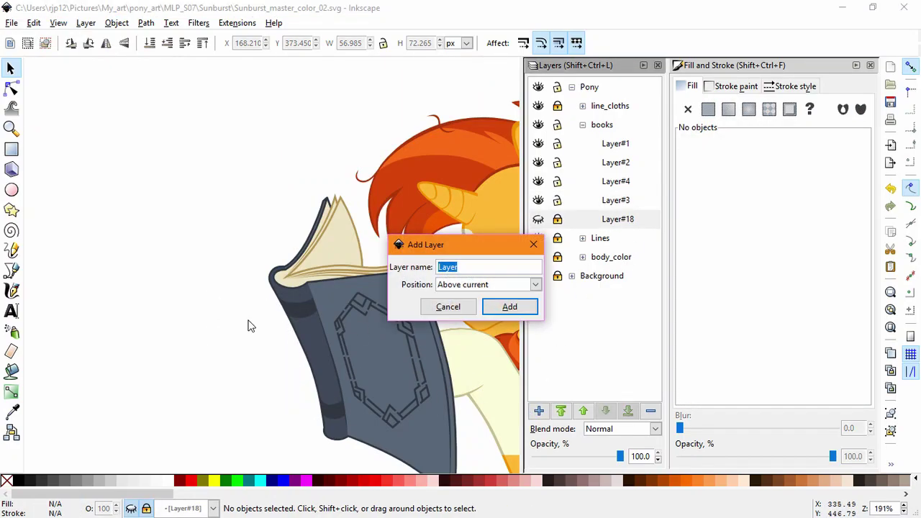
pyautogui.press('Return')
# - Paste the ornament onto the new layer, move it away from the book, and hide that layer as a backup
pyautogui.click(11, 23)
pyautogui.moveTo(33, 23)
pyautogui.click(66, 128)
pyautogui.moveTo(256, 345); pyautogui.dragTo(216, 364)
pyautogui.hotkey('ctrl', 'g')
pyautogui.click(538, 219)
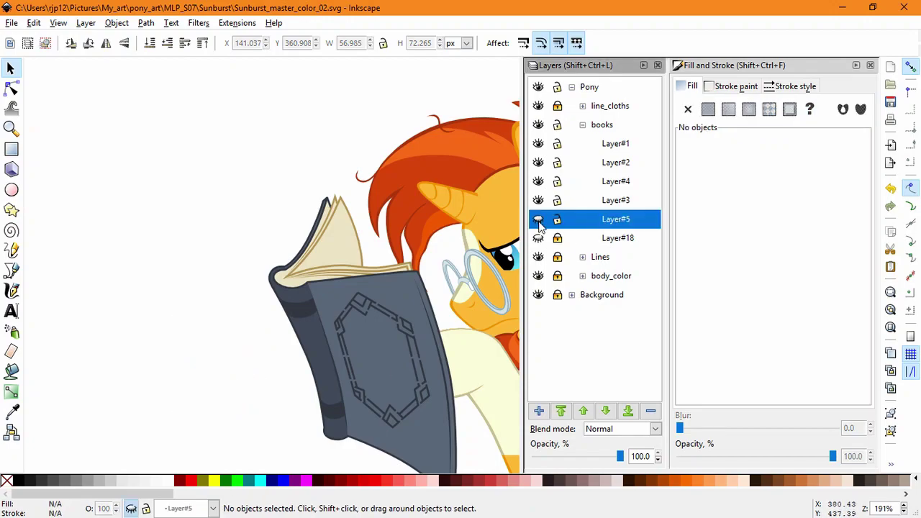
# - Add another layer above the hidden one and paste the ornament in place on it
pyautogui.click(539, 411)
pyautogui.press('Return')
pyautogui.click(33, 22)
pyautogui.click(65, 137)
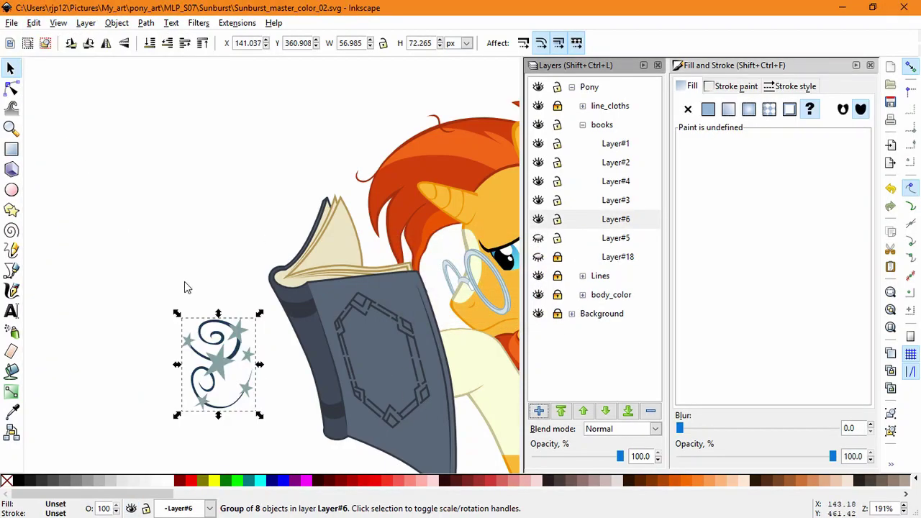
# - Move the ornament onto the book cover and raise its layer above Layer#3
pyautogui.moveTo(204, 362); pyautogui.dragTo(388, 351)
pyautogui.click(583, 410)
pyautogui.scroll(1, 353, 383)
pyautogui.scroll(-1, 353, 382)
pyautogui.scroll(1, 387, 380)
# - Shrink and skew the ornament to about 32 by 62 px so it fits inside the hexagon in the cover's perspective
pyautogui.moveTo(358, 355); pyautogui.dragTo(385, 359)
pyautogui.click(385, 358)
pyautogui.moveTo(419, 288); pyautogui.dragTo(394, 280)
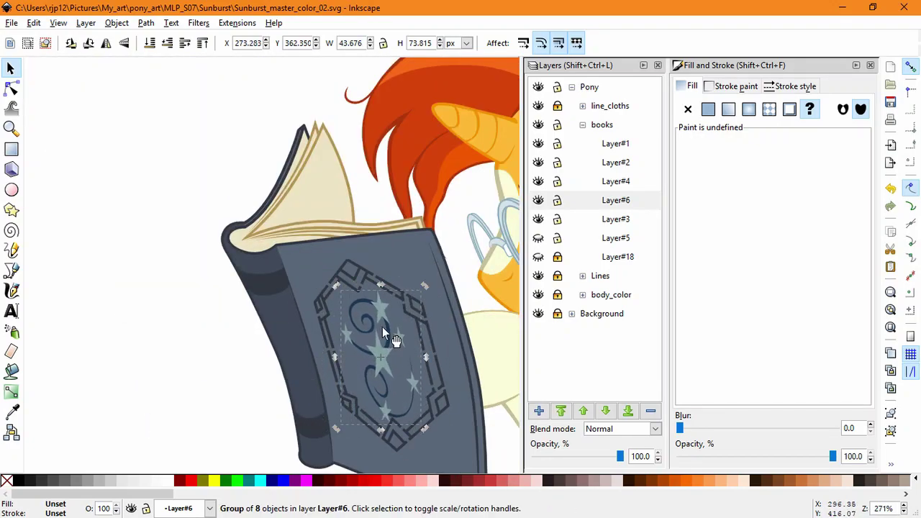
pyautogui.moveTo(378, 320); pyautogui.dragTo(375, 318)
pyautogui.moveTo(420, 283); pyautogui.dragTo(381, 316)
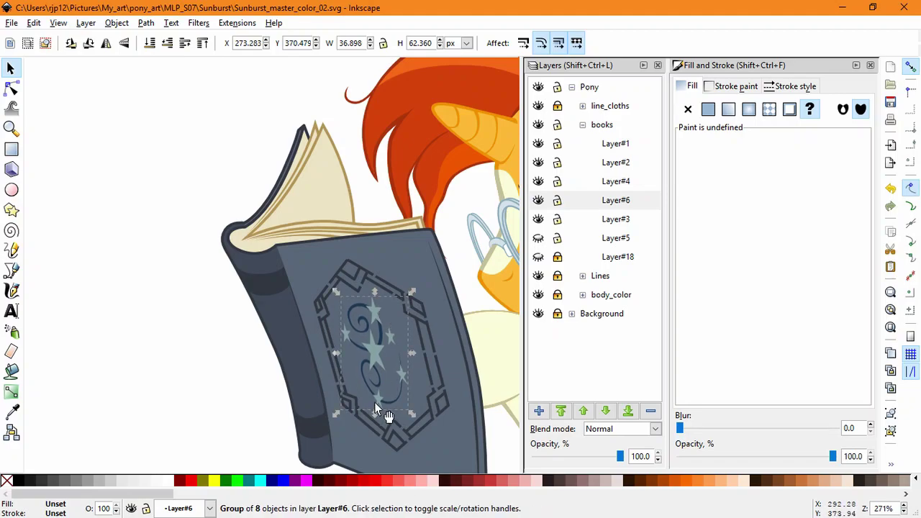
pyautogui.click(382, 358)
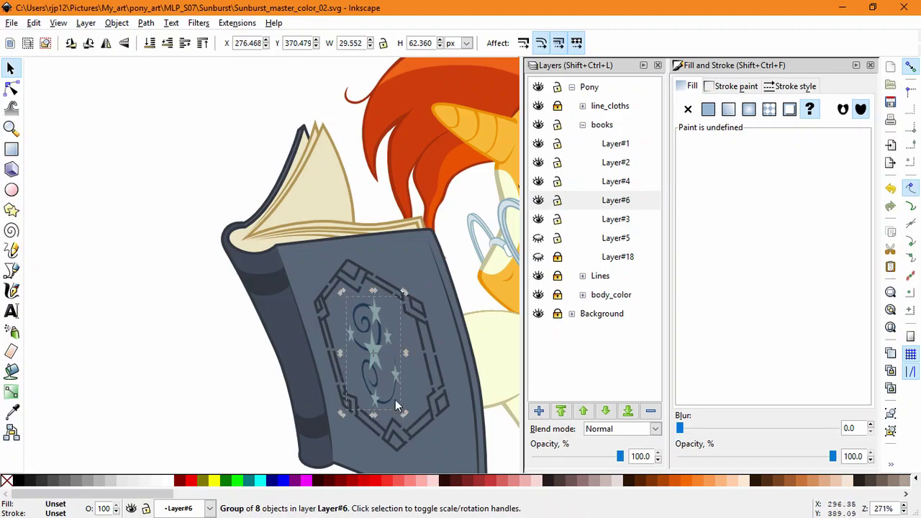
pyautogui.moveTo(374, 412); pyautogui.dragTo(379, 413)
pyautogui.click(248, 402)
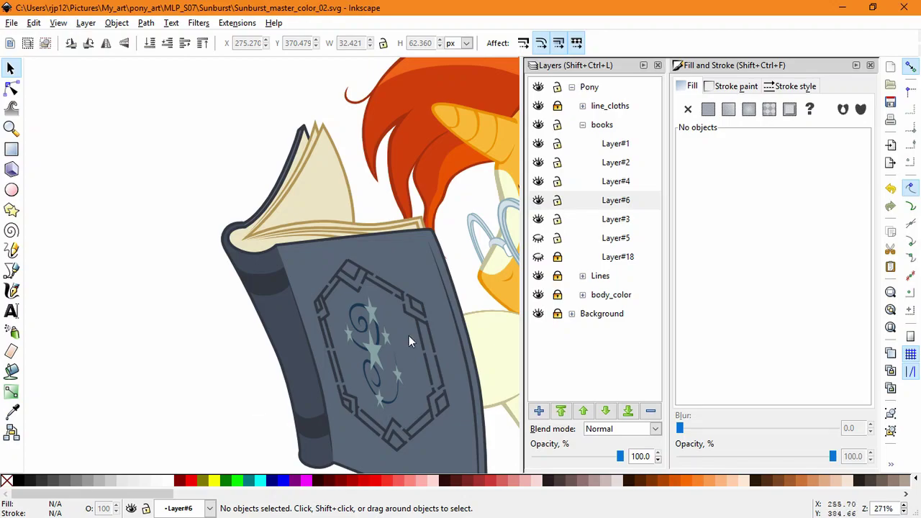
# - Widen the ornament slightly to about 34 px inside the hexagon and deselect it
pyautogui.click(387, 337)
pyautogui.moveTo(408, 353); pyautogui.dragTo(415, 353)
pyautogui.moveTo(378, 283); pyautogui.dragTo(377, 292)
pyautogui.hotkey('ctrl', 'z')
pyautogui.click(372, 319)
pyautogui.click(378, 293)
pyautogui.click(220, 355)
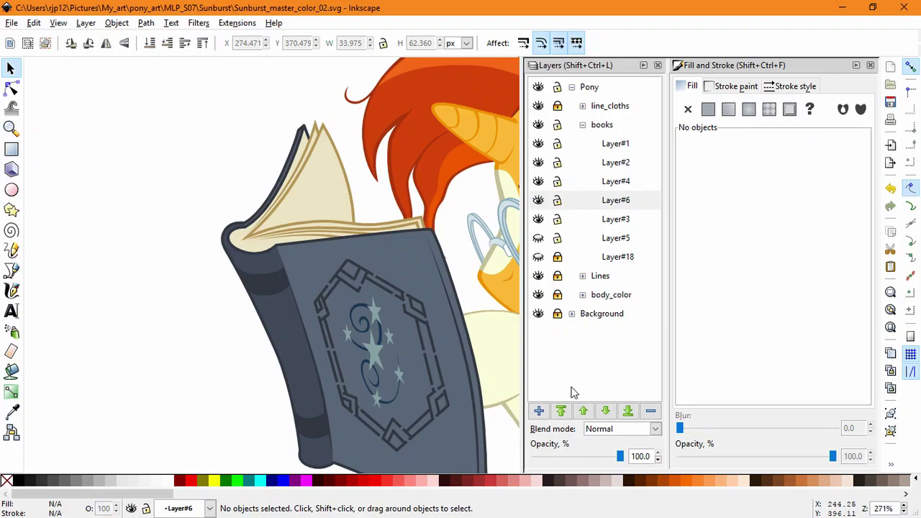
pyautogui.moveTo(233, 356); pyautogui.dragTo(165, 318)
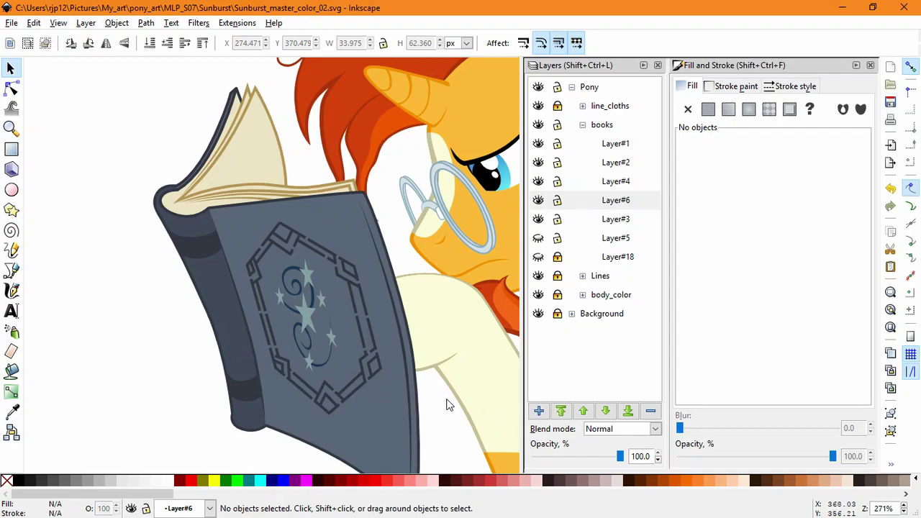
# - Add a new layer directly above Layer#3
pyautogui.click(615, 200)
pyautogui.click(539, 410)
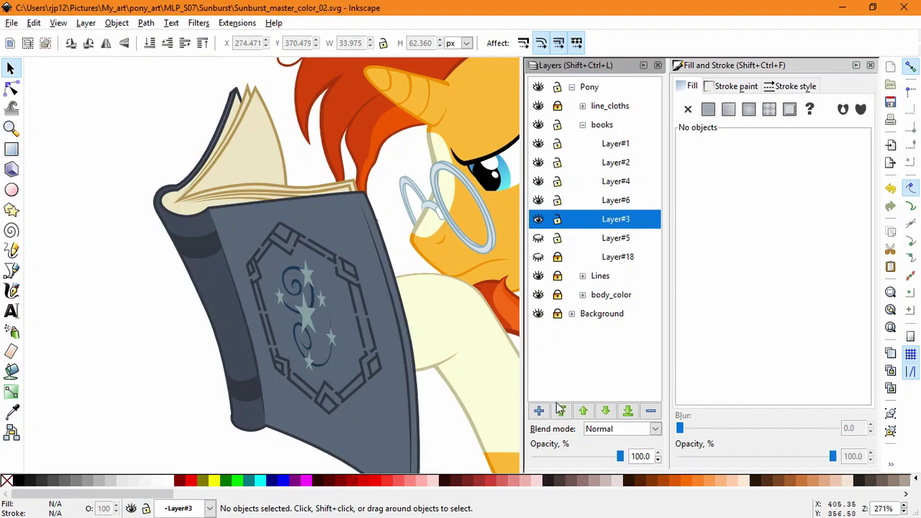
pyautogui.press('Return')
# - Cut the book's spine and its two dark bands from Layer#3
pyautogui.click(211, 272)
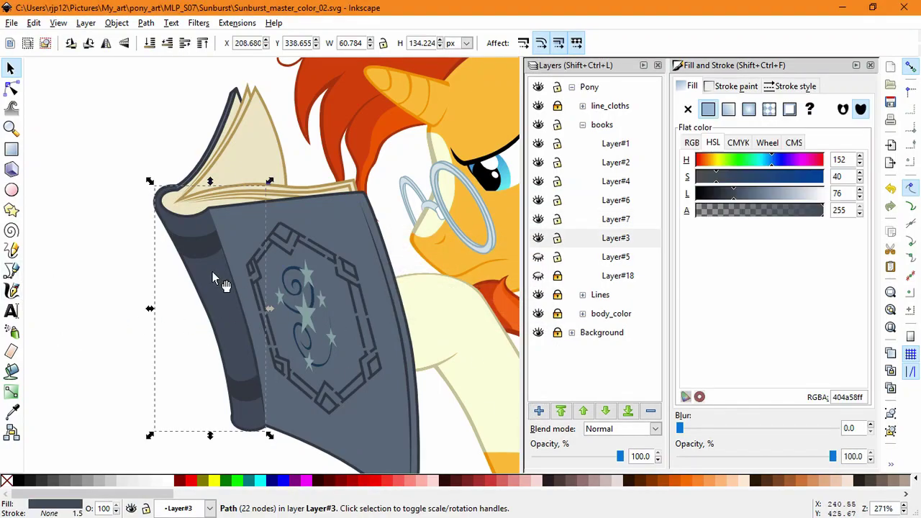
pyautogui.press('Escape')
pyautogui.click(210, 243)
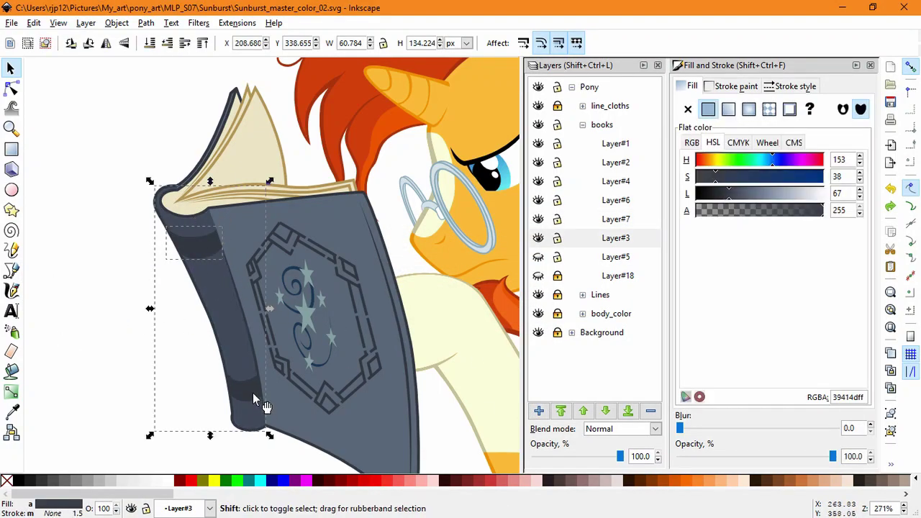
pyautogui.press('Delete')
# - Paste the spine and bands in place on a new layer above Layer#3, and lower Layer#7 beneath that layer
pyautogui.click(615, 237)
pyautogui.click(539, 411)
pyautogui.press('Return')
pyautogui.click(33, 24)
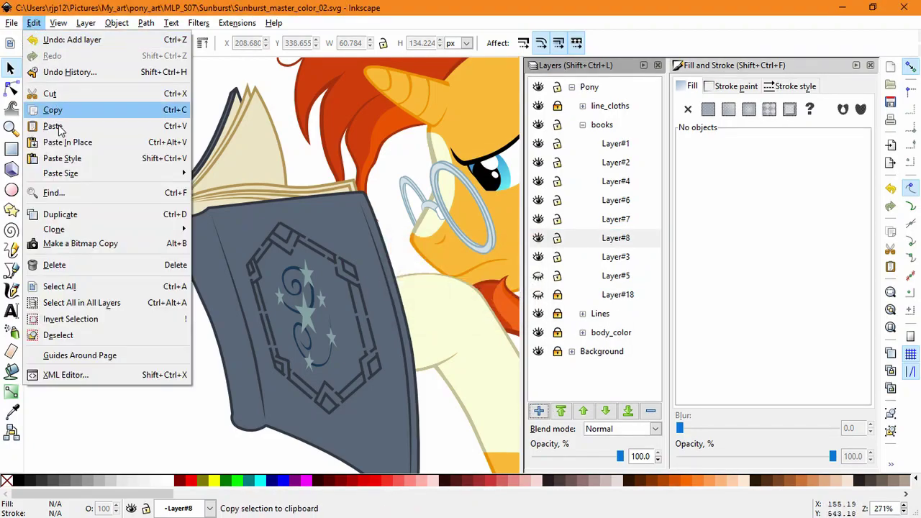
pyautogui.click(72, 142)
pyautogui.click(551, 221)
pyautogui.click(605, 411)
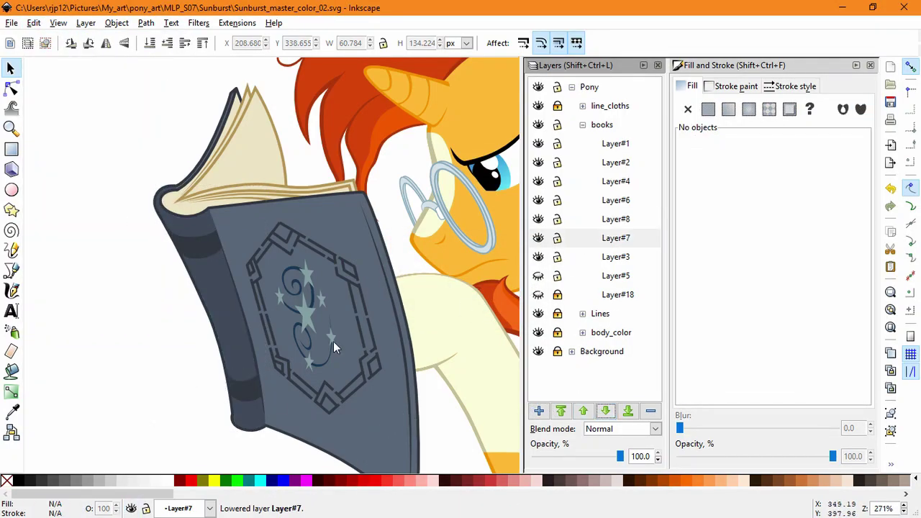
# - Draw a closed, wavy-edged patch over the cover's upper corner next to the spine
pyautogui.click(11, 270)
pyautogui.keyDown('ctrl'); pyautogui.scroll(3, 242, 239); pyautogui.keyUp('ctrl')
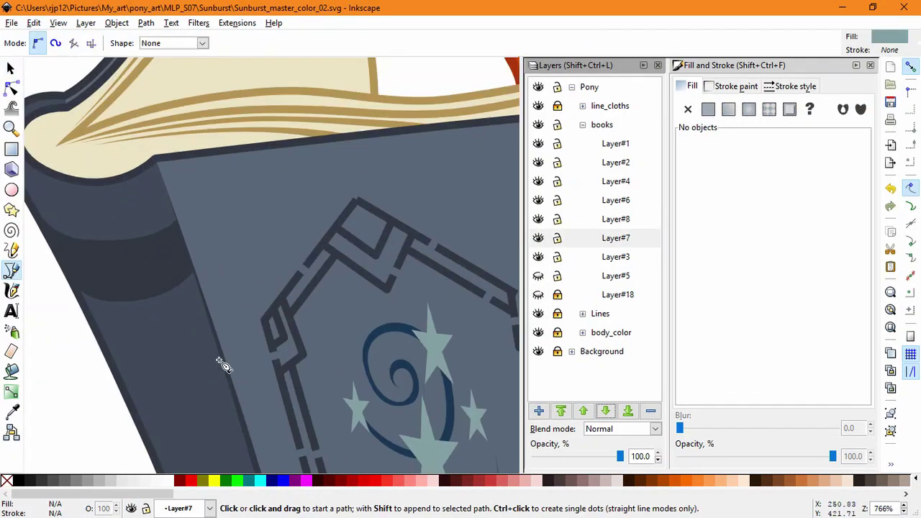
pyautogui.moveTo(215, 358); pyautogui.dragTo(234, 332)
pyautogui.click(213, 247)
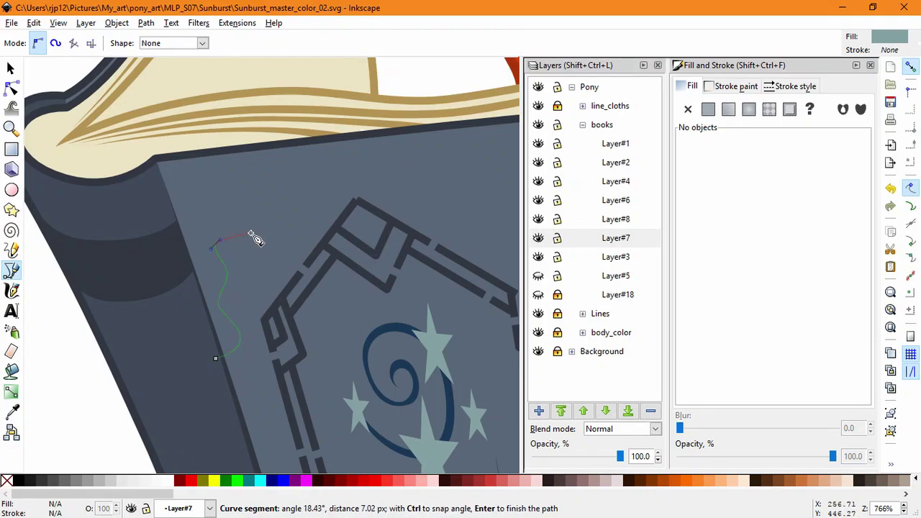
pyautogui.moveTo(249, 198); pyautogui.dragTo(273, 180)
pyautogui.click(322, 143)
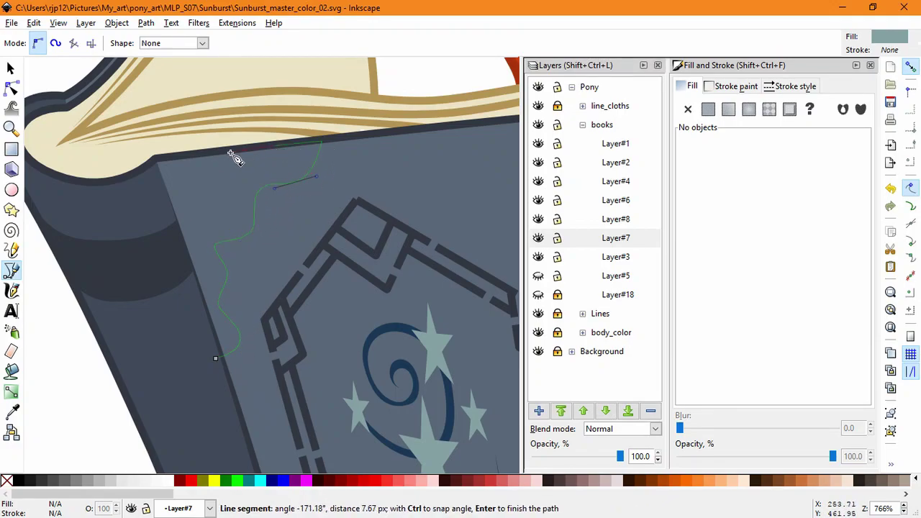
pyautogui.click(215, 358)
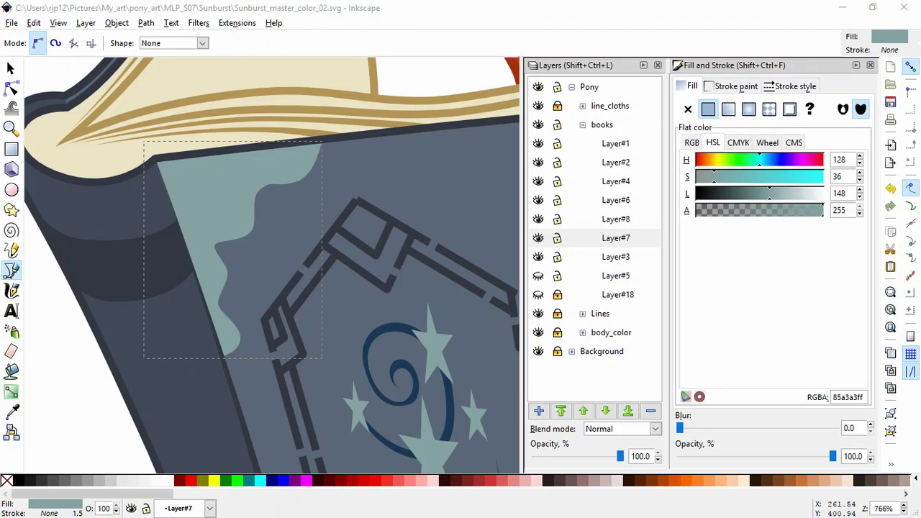
# - Set the wavy patch's fill colour to 3b3126ff
pyautogui.moveTo(862, 398); pyautogui.dragTo(818, 401)
pyautogui.hotkey('ctrl', 'v')
pyautogui.click(11, 89)
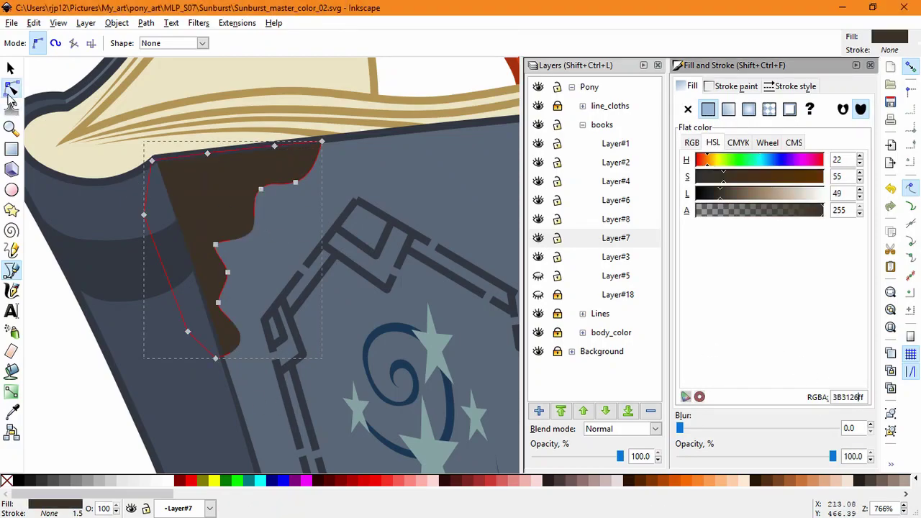
pyautogui.click(319, 321)
# - Narrow and skew the brown corner patch so it follows the spine edge of the cover
pyautogui.scroll(-3, 319, 321)
pyautogui.hscroll(3, 322, 324)
pyautogui.click(11, 290)
pyautogui.click(11, 270)
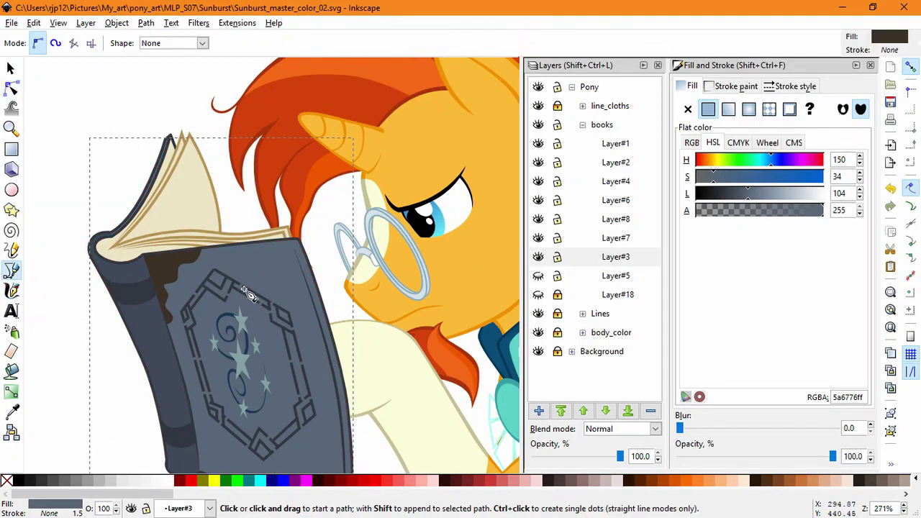
pyautogui.scroll(3, 237, 284)
pyautogui.click(11, 68)
pyautogui.click(64, 277)
pyautogui.moveTo(65, 276); pyautogui.dragTo(185, 261)
pyautogui.moveTo(286, 305); pyautogui.dragTo(253, 305)
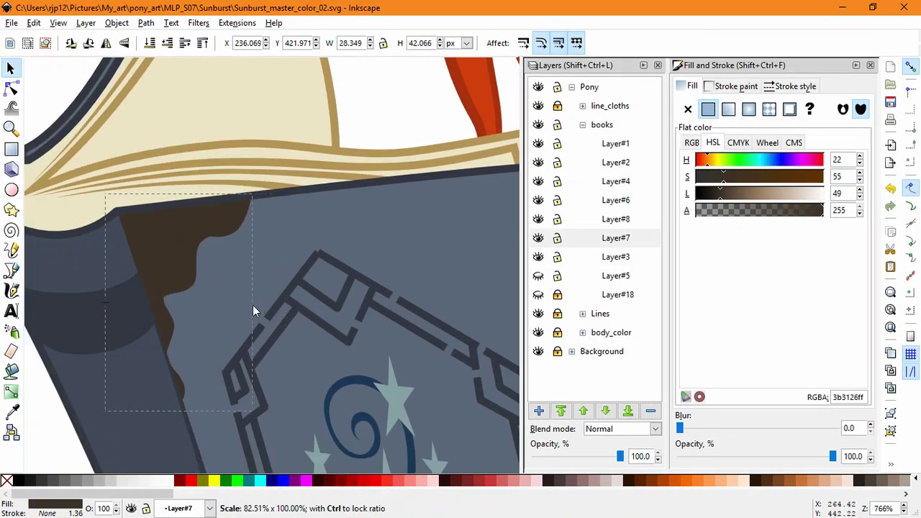
pyautogui.click(180, 392)
pyautogui.moveTo(179, 418); pyautogui.dragTo(194, 419)
# - Draw a rounded brown stain hanging from the cover's top edge beside the corner patch
pyautogui.click(10, 270)
pyautogui.moveTo(345, 223); pyautogui.dragTo(198, 275)
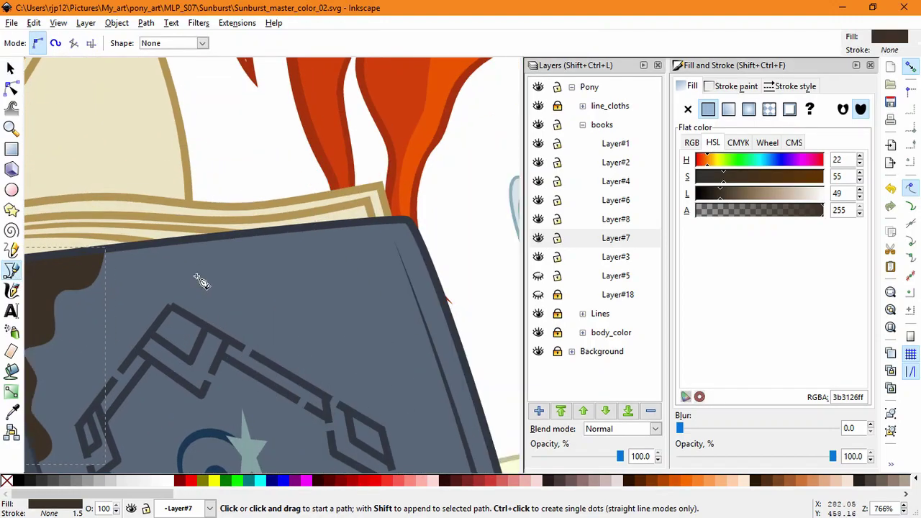
pyautogui.click(121, 250)
pyautogui.moveTo(144, 267); pyautogui.dragTo(198, 271)
pyautogui.click(164, 245)
pyautogui.click(121, 251)
# - Draw a small oval brown spot below the rounded stain, and adjust its tilt and position above the hexagon
pyautogui.click(189, 266)
pyautogui.click(189, 267)
pyautogui.click(11, 68)
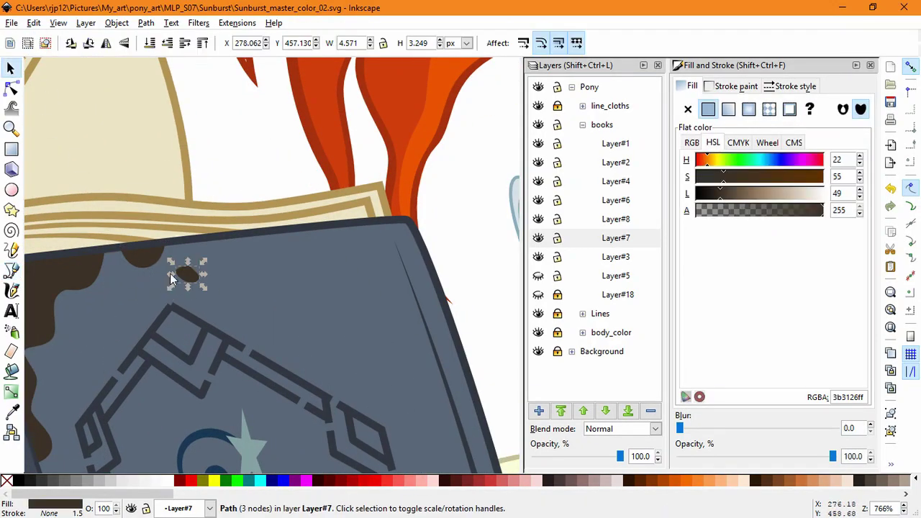
pyautogui.click(177, 284)
pyautogui.click(112, 361)
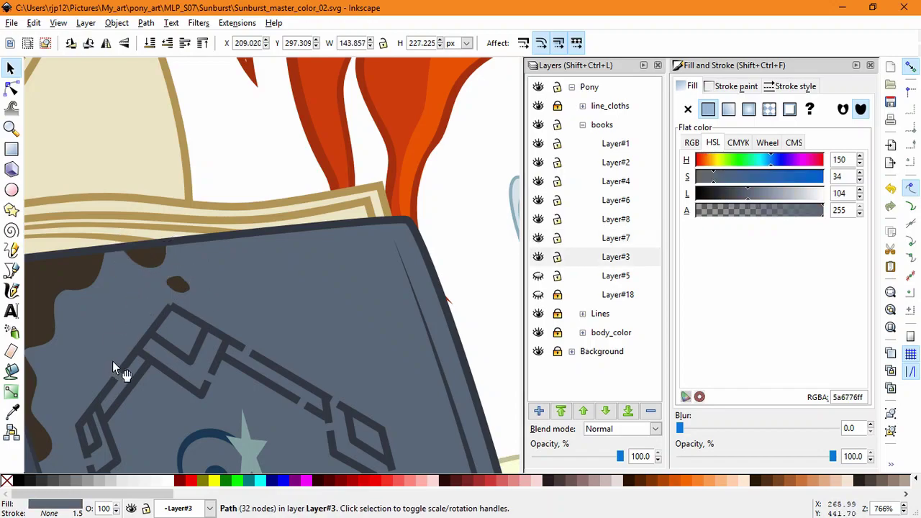
# - Draw an irregular, lobed brown splotch on the cover's top edge near its outer corner
pyautogui.press('c')
pyautogui.press('b')
pyautogui.moveTo(252, 233); pyautogui.dragTo(289, 256)
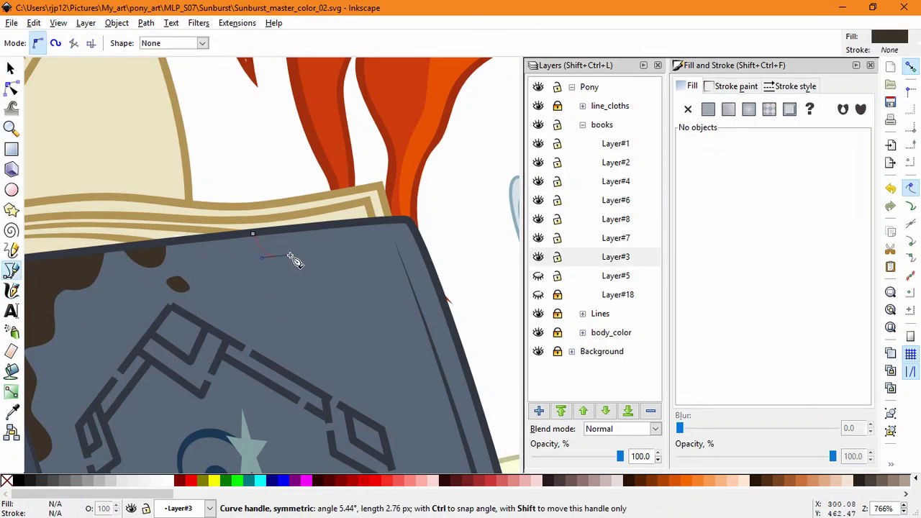
pyautogui.moveTo(284, 289); pyautogui.dragTo(299, 294)
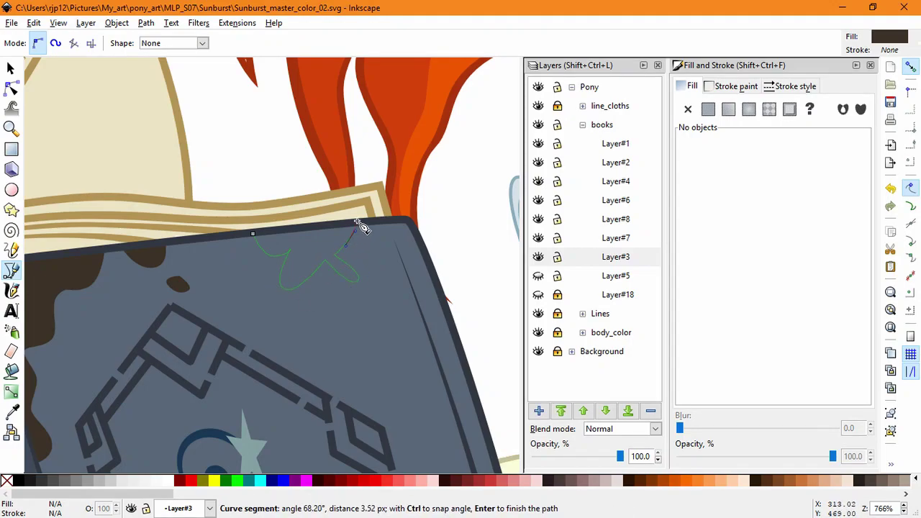
pyautogui.click(254, 233)
# - Draw a tiny brown spot just below the lobed splotch's outer tip
pyautogui.moveTo(375, 286); pyautogui.dragTo(368, 290)
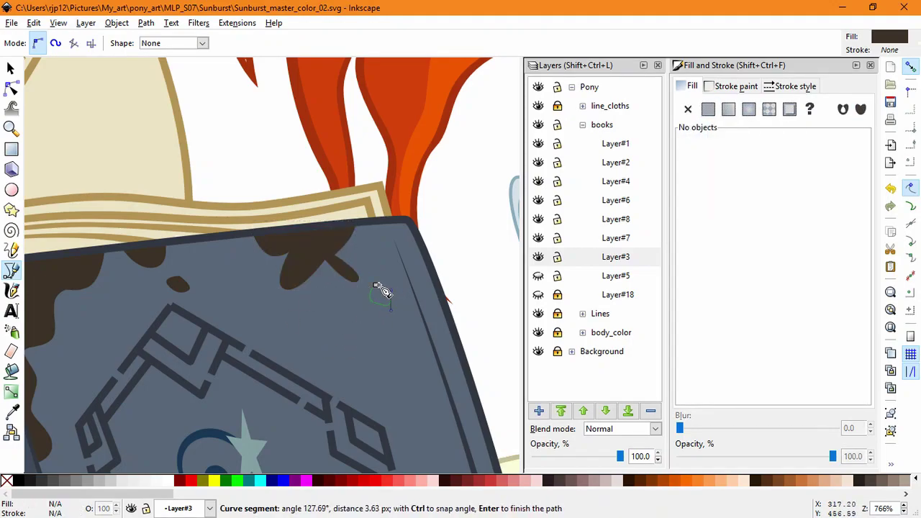
pyautogui.click(375, 286)
pyautogui.press('s')
pyautogui.click(325, 346)
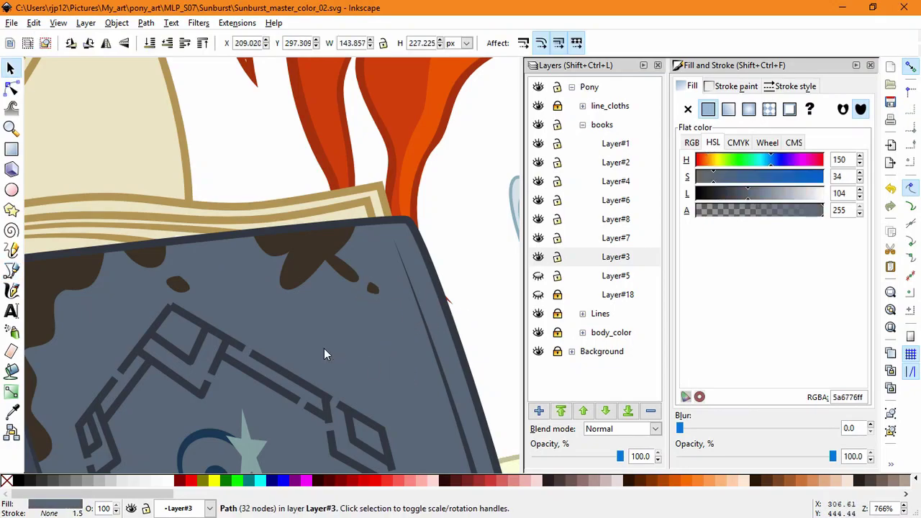
# - Narrow the lobed splotch and its tiny spot and shift them along the cover's top edge toward the outer corner
pyautogui.scroll(-2, 323, 349)
pyautogui.moveTo(249, 382); pyautogui.dragTo(198, 241)
pyautogui.click(262, 108)
pyautogui.keyDown('shift'); pyautogui.click(291, 126); pyautogui.keyUp('shift')
pyautogui.keyDown('shift'); pyautogui.click(275, 108); pyautogui.keyUp('shift')
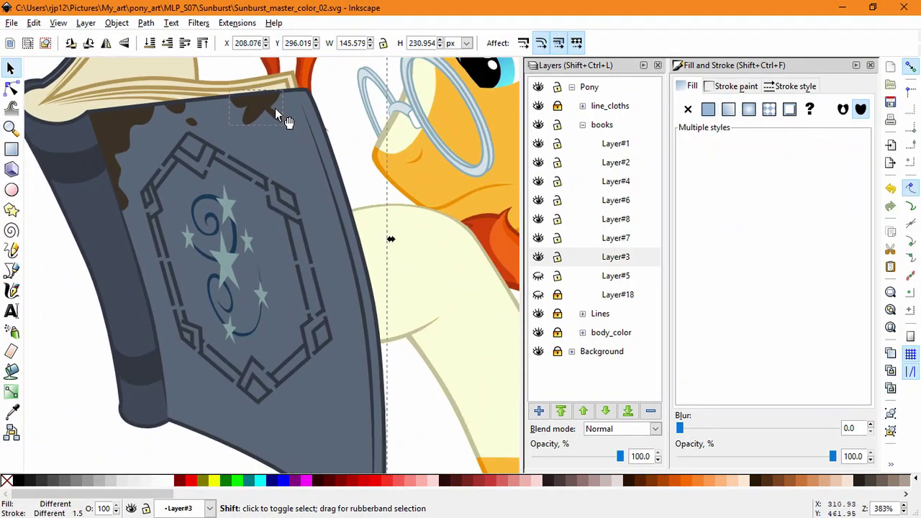
pyautogui.keyDown('shift'); pyautogui.click(275, 108); pyautogui.keyUp('shift')
pyautogui.keyDown('shift'); pyautogui.click(259, 106); pyautogui.keyUp('shift')
pyautogui.keyDown('shift'); pyautogui.click(259, 106); pyautogui.keyUp('shift')
pyautogui.moveTo(296, 110); pyautogui.dragTo(277, 112)
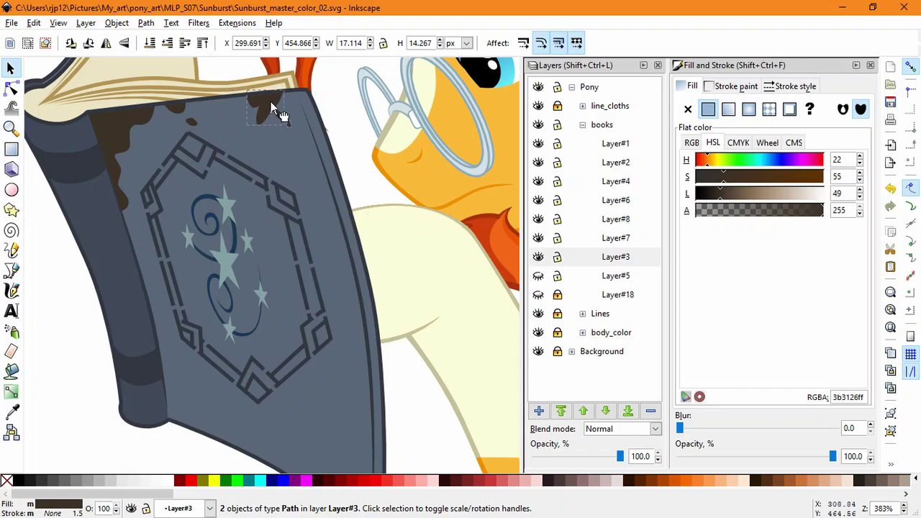
pyautogui.press('Escape')
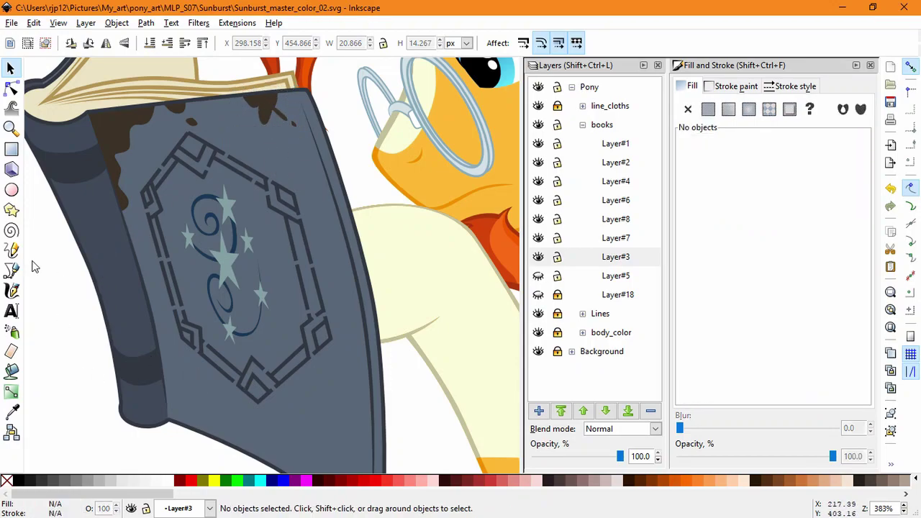
# - Draw a small brown oval, about 4.2 × 5.5 px, against the hexagon's upper spine-side border
pyautogui.press('b')
pyautogui.scroll(2, 140, 245)
pyautogui.click(13, 187)
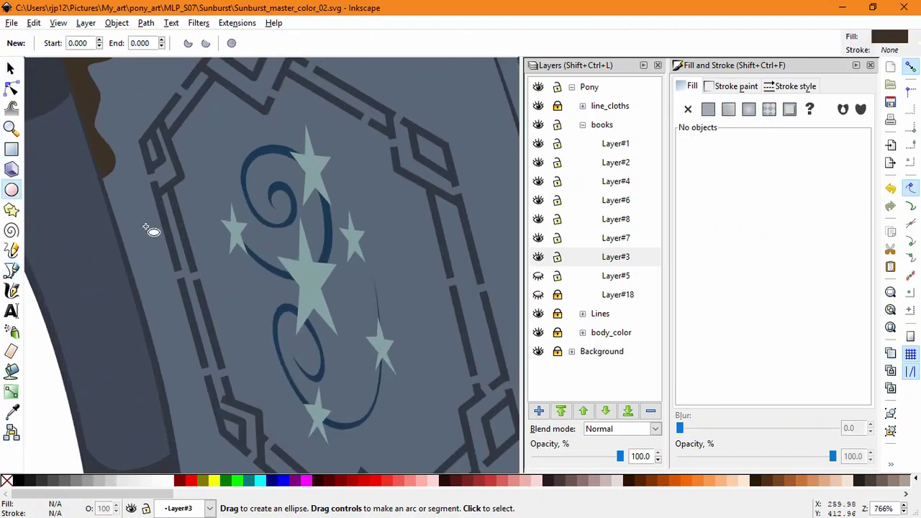
pyautogui.moveTo(153, 226); pyautogui.dragTo(183, 253)
pyautogui.press('space')
pyautogui.click(168, 246)
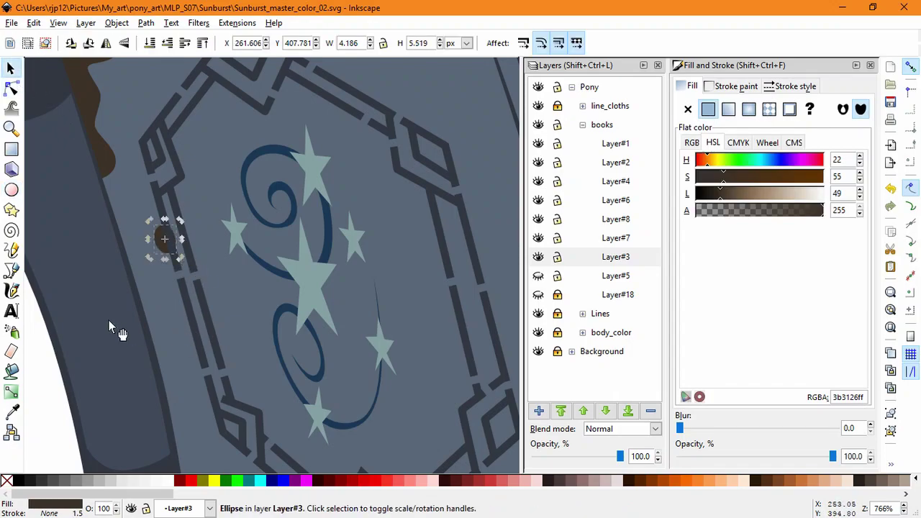
# - Draw a pointed brown splotch, about 10 × 15.6 px, over the hexagon's spine-side border below the small oval
pyautogui.press('b')
pyautogui.click(187, 309)
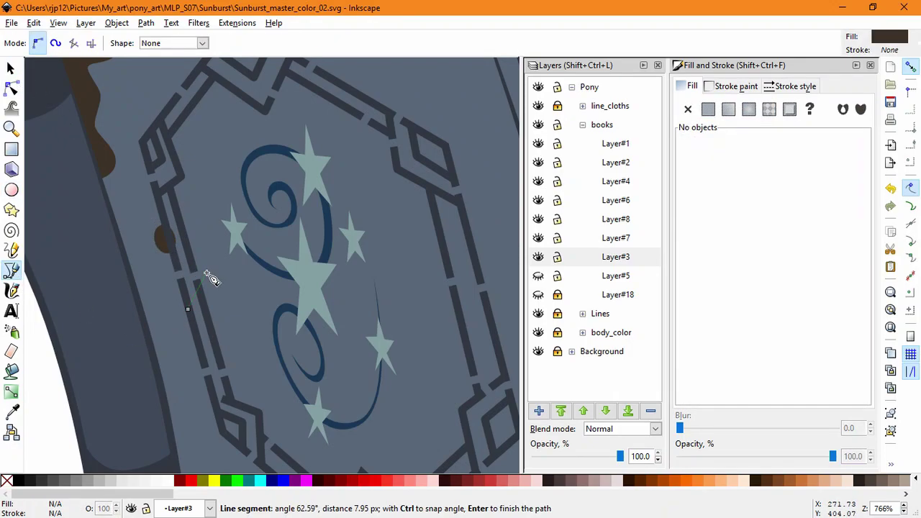
pyautogui.click(207, 273)
pyautogui.moveTo(225, 307); pyautogui.dragTo(236, 312)
pyautogui.click(239, 318)
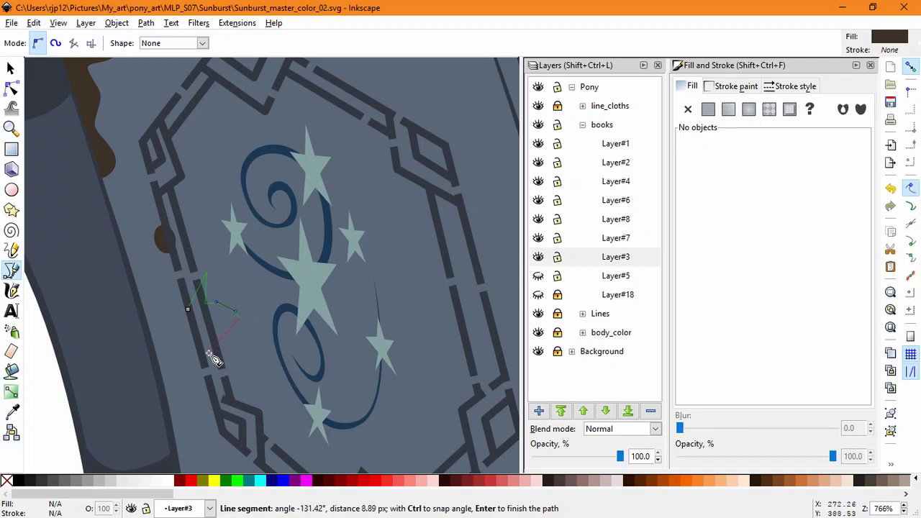
pyautogui.moveTo(207, 353); pyautogui.dragTo(198, 352)
pyautogui.click(188, 309)
pyautogui.click(12, 88)
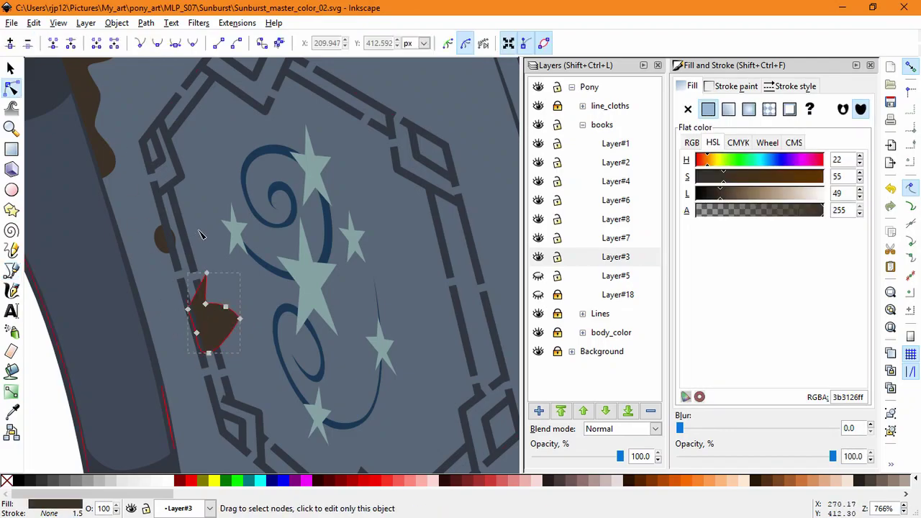
pyautogui.click(193, 236)
pyautogui.click(224, 308)
pyautogui.press('s')
# - Move the small oval and the pointed splotch onto Layer#7 with the corner stain, keeping their positions
pyautogui.click(159, 244)
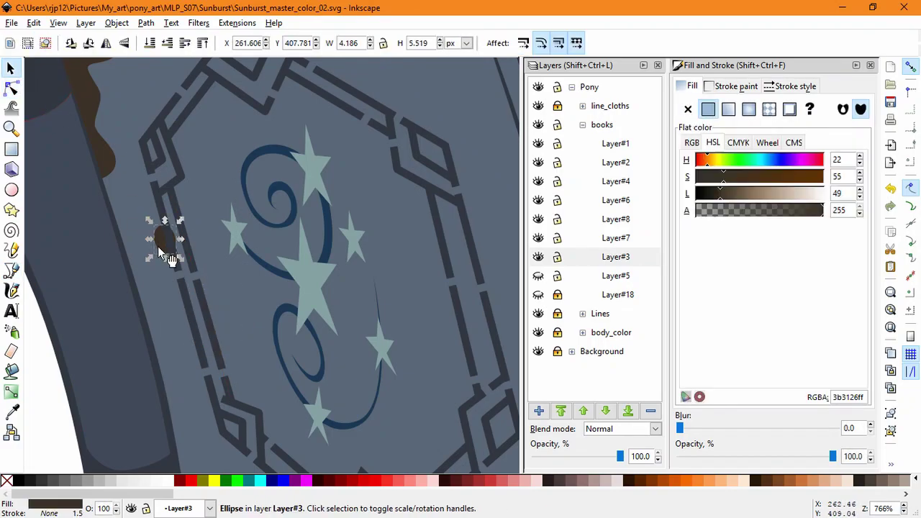
pyautogui.click(104, 143)
pyautogui.click(33, 22)
pyautogui.click(71, 142)
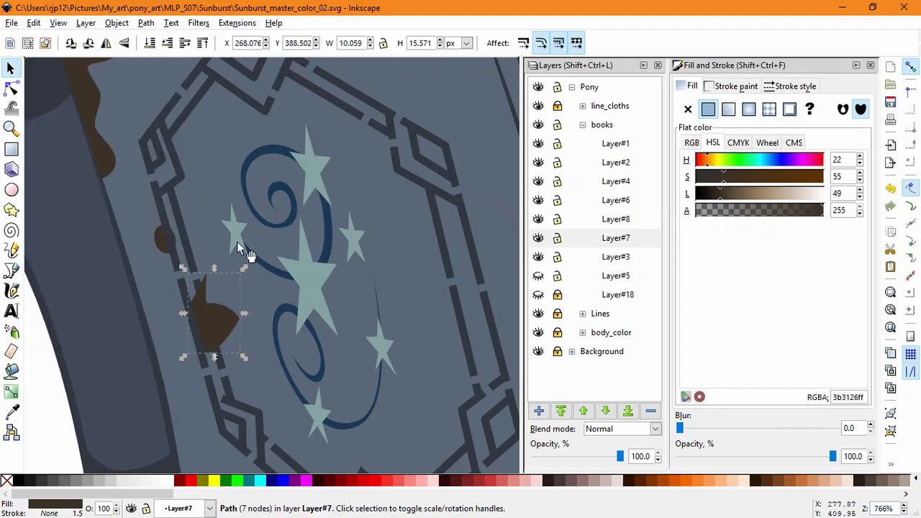
# - Check what Layer#3 holds, and move the dashed hexagon frame's lines in place onto Layer#4, above the stains
pyautogui.click(538, 218)
pyautogui.click(538, 220)
pyautogui.click(539, 257)
pyautogui.click(539, 257)
pyautogui.click(539, 257)
pyautogui.click(538, 257)
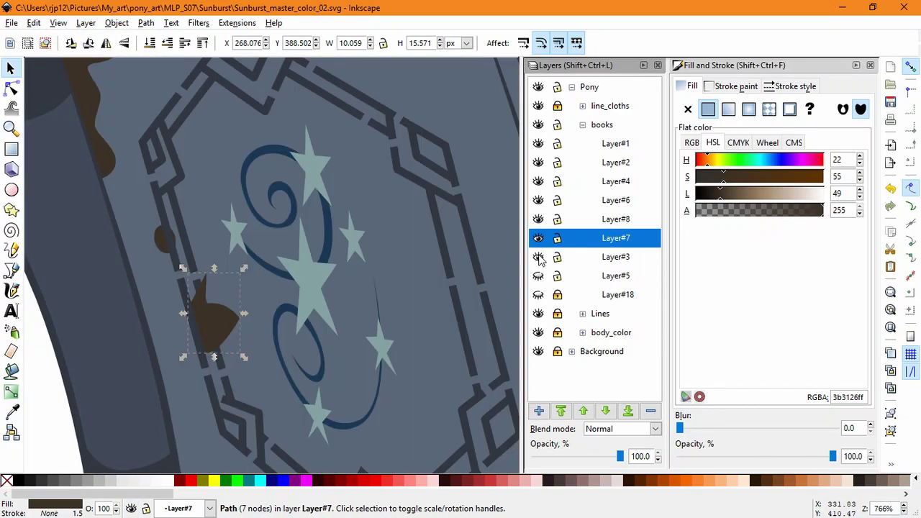
pyautogui.click(439, 231)
pyautogui.keyDown('shift'); pyautogui.click(179, 208); pyautogui.keyUp('shift')
pyautogui.keyDown('shift'); pyautogui.click(196, 102); pyautogui.keyUp('shift')
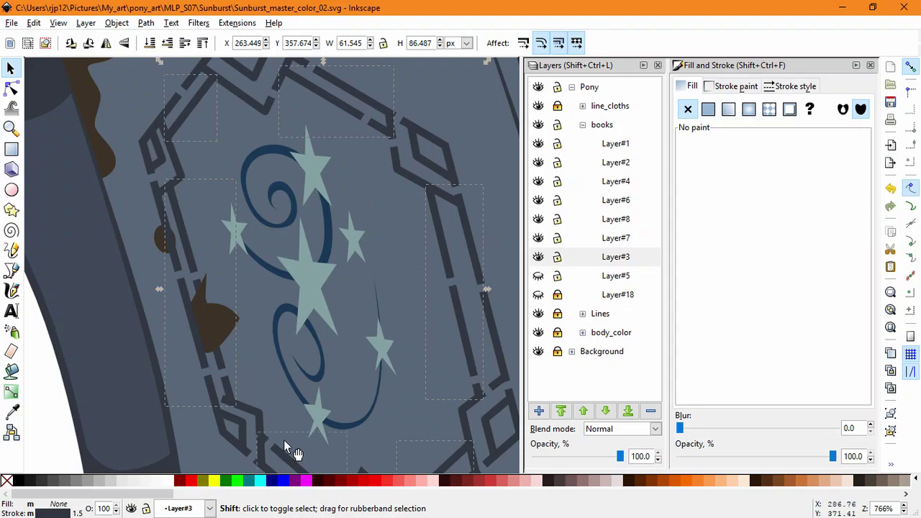
pyautogui.hotkey('ctrl', 'x')
pyautogui.click(615, 182)
pyautogui.click(34, 22)
pyautogui.click(72, 142)
pyautogui.click(338, 295)
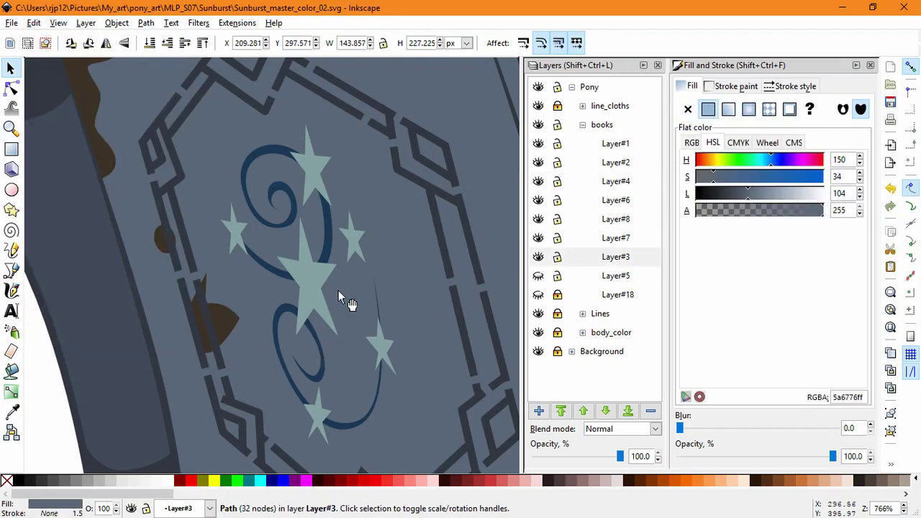
# - Draw an irregular brown stain, about 13 × 40 px, along the cover's outer edge beside the hexagon
pyautogui.scroll(-2, 334, 295)
pyautogui.press('b')
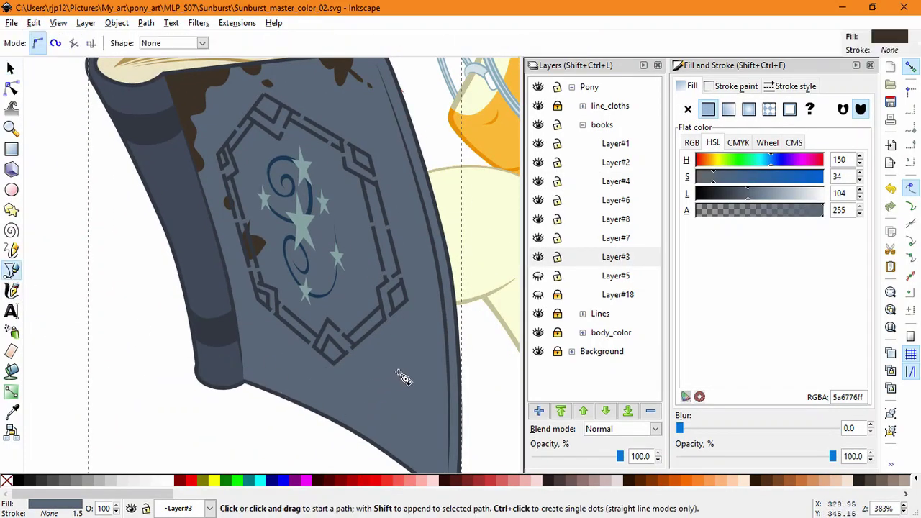
pyautogui.click(427, 224)
pyautogui.moveTo(419, 248); pyautogui.dragTo(429, 318)
pyautogui.rightClick(422, 258)
pyautogui.click(418, 248)
pyautogui.click(420, 276)
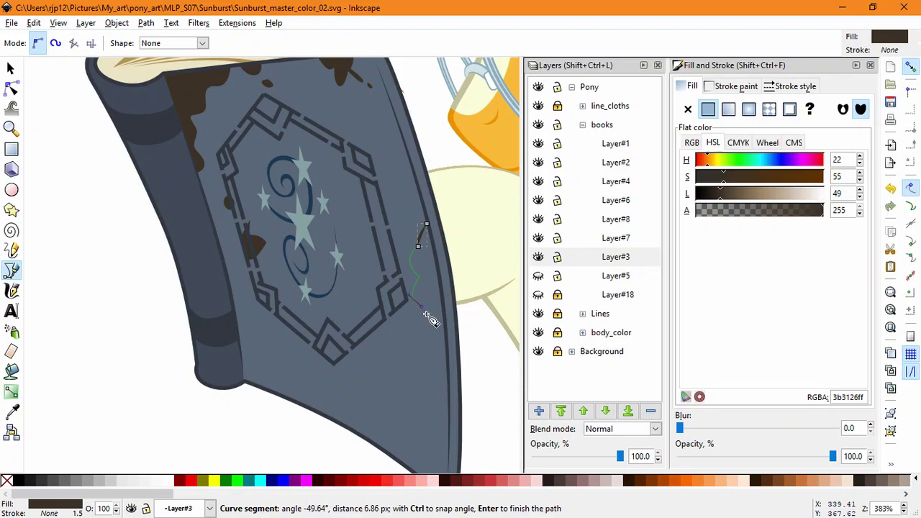
pyautogui.click(441, 316)
pyautogui.click(426, 224)
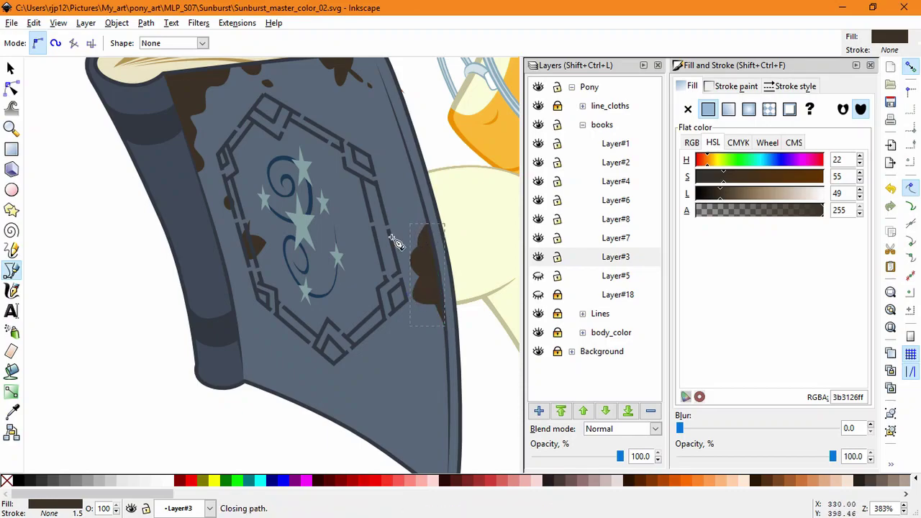
pyautogui.click(11, 87)
pyautogui.click(423, 299)
pyautogui.click(10, 68)
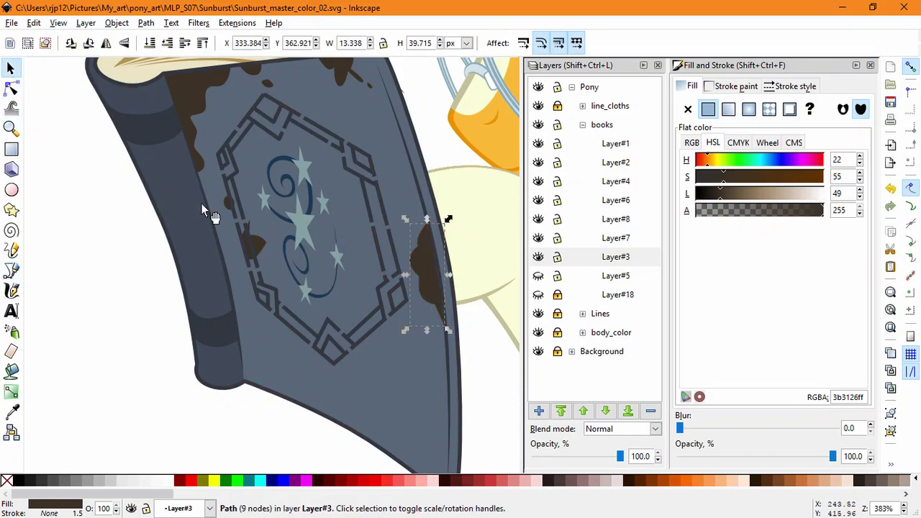
# - Narrow the outer-edge stain to about 8.6 px wide so it hugs the cover's edge
pyautogui.moveTo(406, 274); pyautogui.dragTo(419, 273)
pyautogui.click(433, 257)
pyautogui.moveTo(435, 218); pyautogui.dragTo(432, 223)
pyautogui.click(429, 283)
pyautogui.hotkey('ctrl', 'z')
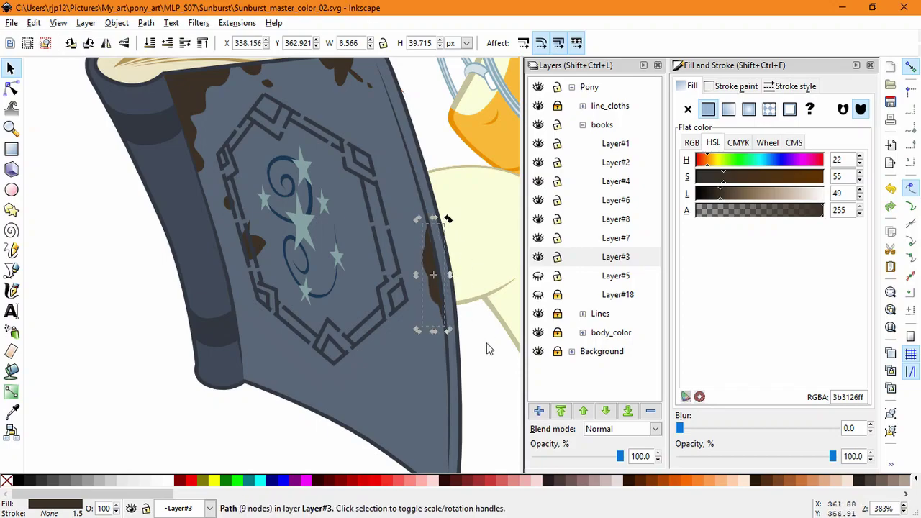
pyautogui.click(489, 351)
# - Draw a thin pointed nick, about 5.7 × 6.9 px, below the hexagon's lower spine-side corner and fill it with the frame's dark colour #313741
pyautogui.scroll(-3, 490, 405)
pyautogui.scroll(2, 489, 413)
pyautogui.moveTo(459, 414); pyautogui.dragTo(417, 323)
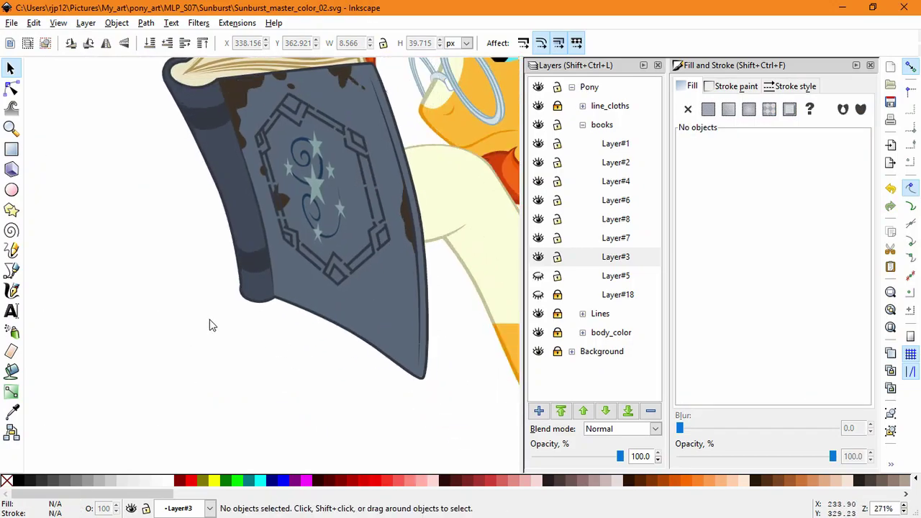
pyautogui.moveTo(191, 248); pyautogui.dragTo(174, 351)
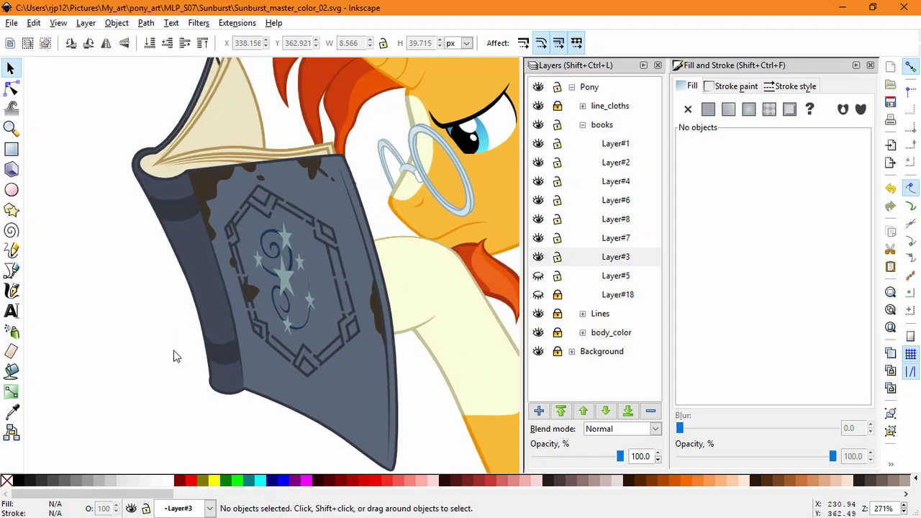
pyautogui.click(186, 334)
pyautogui.press('b')
pyautogui.press('3')
pyautogui.moveTo(235, 328); pyautogui.dragTo(285, 364)
pyautogui.press('d')
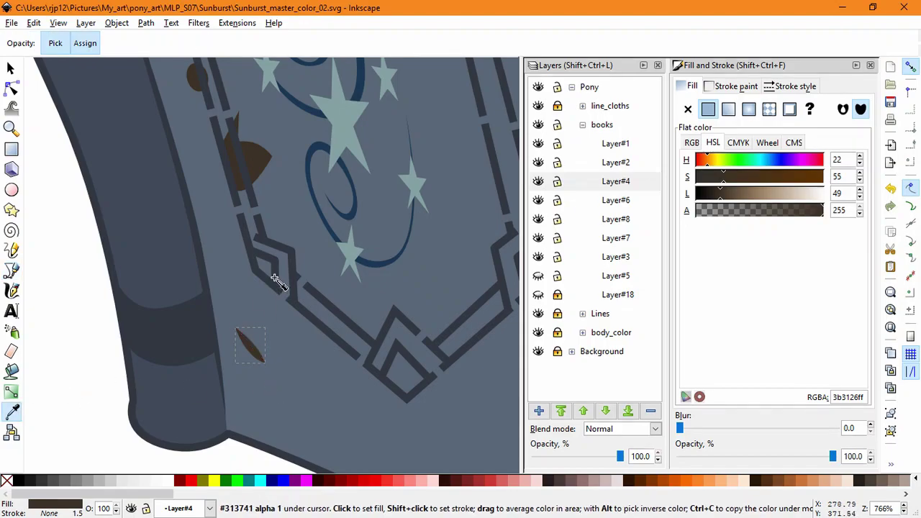
pyautogui.click(278, 275)
pyautogui.press('n')
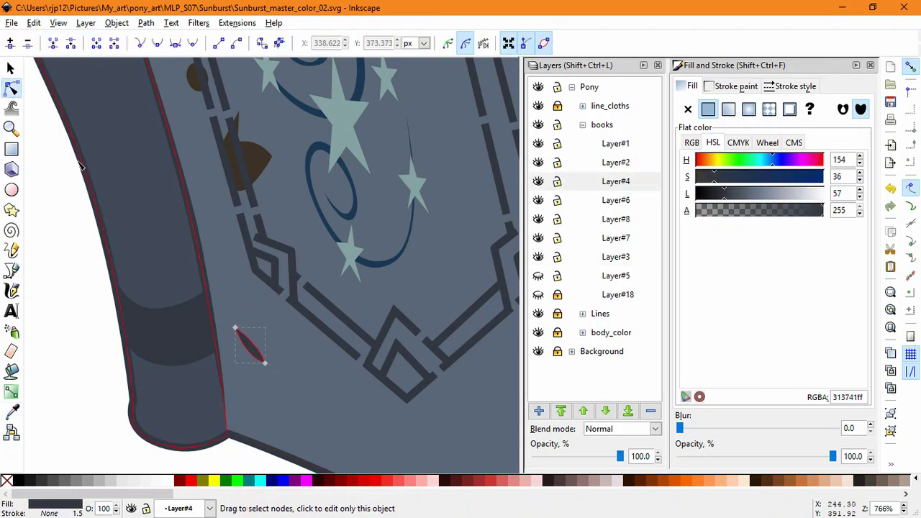
pyautogui.press('s')
# - Move the dark nick up beside the hexagon's lower spine-side corner
pyautogui.scroll(-4, 309, 352)
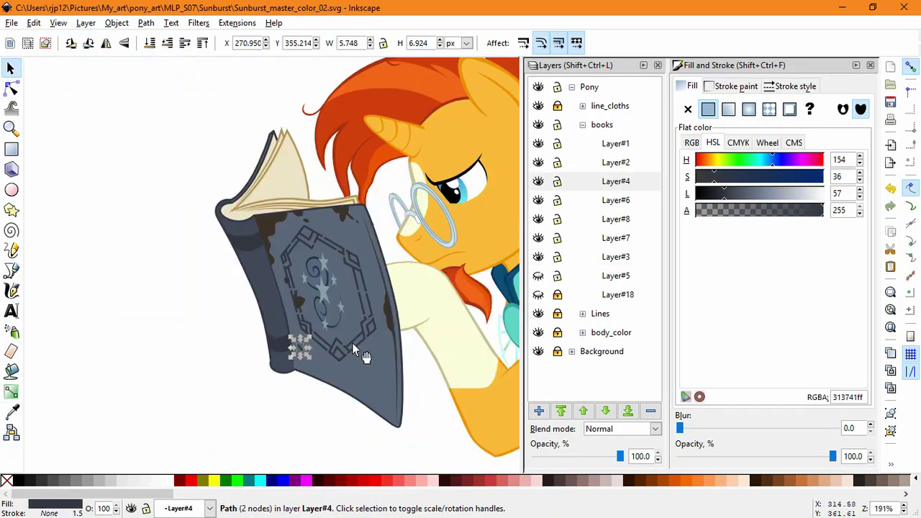
pyautogui.click(302, 346)
pyautogui.scroll(3, 300, 346)
pyautogui.moveTo(295, 351); pyautogui.dragTo(275, 279)
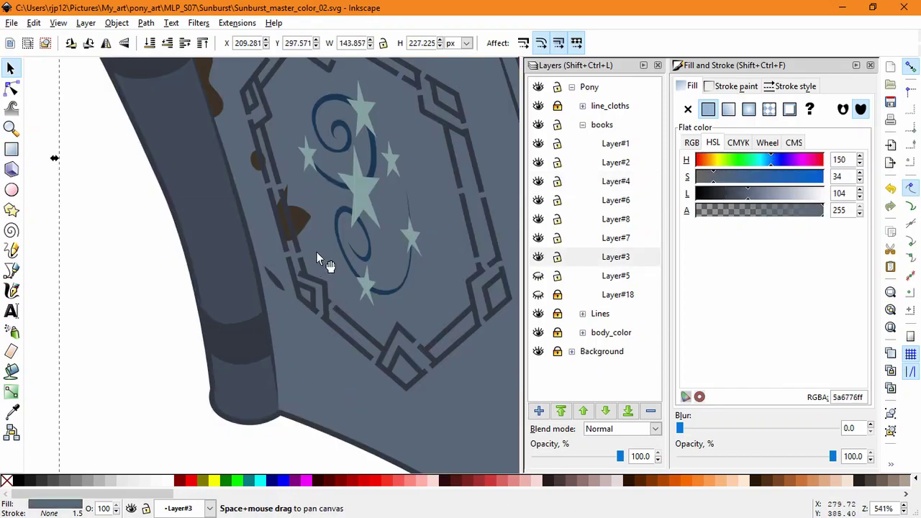
# - Place a copy of the nick between the corner stain and the hexagon's top point, tilted the opposite way
pyautogui.scroll(6, 316, 252)
pyautogui.keyDown('ctrl'); pyautogui.click(269, 203); pyautogui.keyUp('ctrl')
pyautogui.press(']')
pyautogui.press(']')
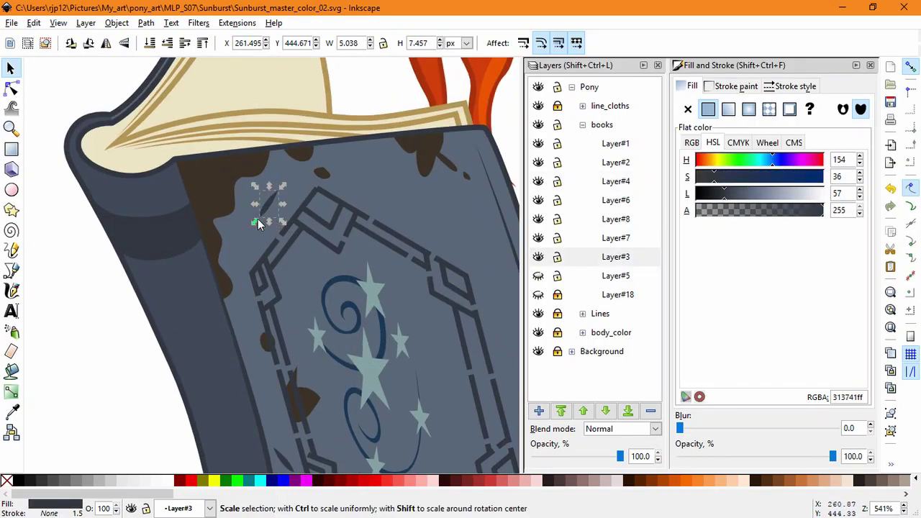
# - Add two nick copies below the tiny spot near the outer top corner, about 10.8 × 4.9 px and 6.5 × 4 px, at opposing angles
pyautogui.moveTo(444, 209); pyautogui.dragTo(487, 217)
pyautogui.click(461, 205)
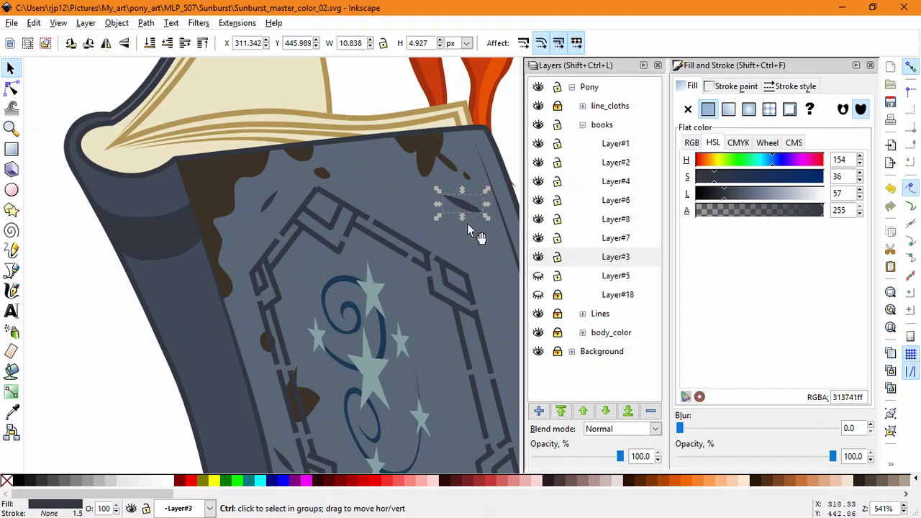
pyautogui.moveTo(477, 238); pyautogui.dragTo(445, 230)
pyautogui.click(466, 235)
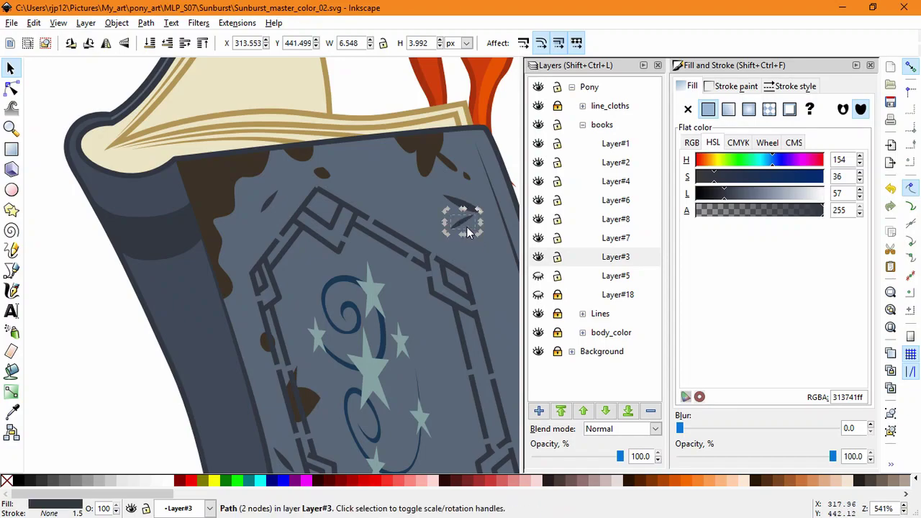
# - Place another nick copy, about 9.7 × 6.8 px, just below the hexagon's lower outer corner
pyautogui.scroll(-3, 273, 439)
pyautogui.hscroll(3, 273, 440)
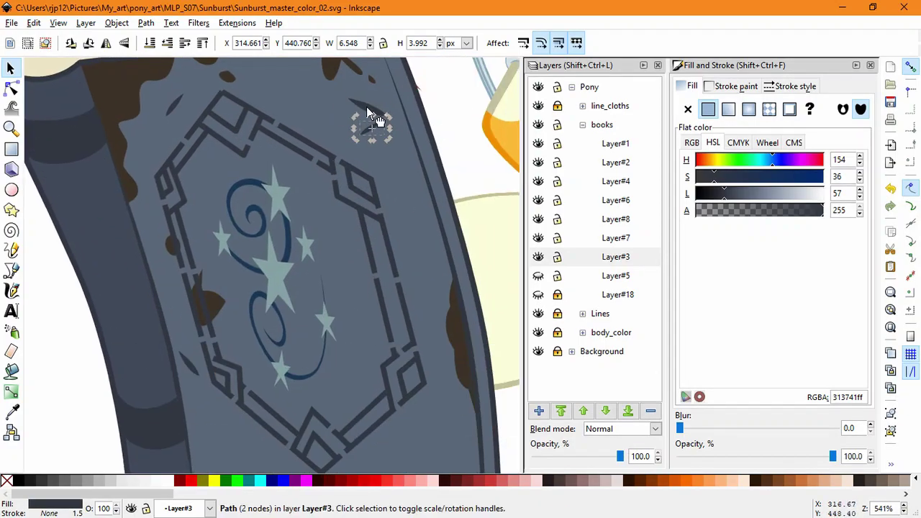
pyautogui.click(437, 406)
pyautogui.click(431, 442)
pyautogui.moveTo(437, 405); pyautogui.dragTo(454, 428)
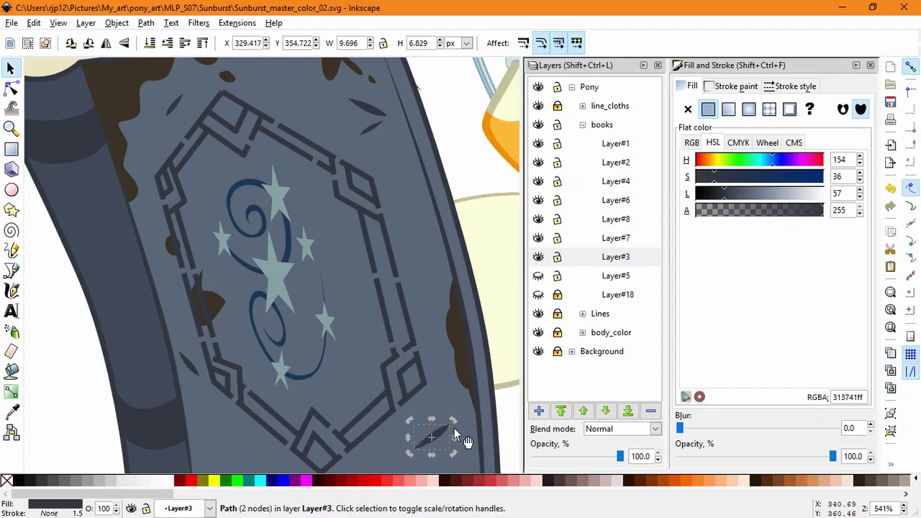
pyautogui.scroll(-3, 455, 427)
pyautogui.click(170, 437)
pyautogui.moveTo(170, 437); pyautogui.dragTo(249, 413)
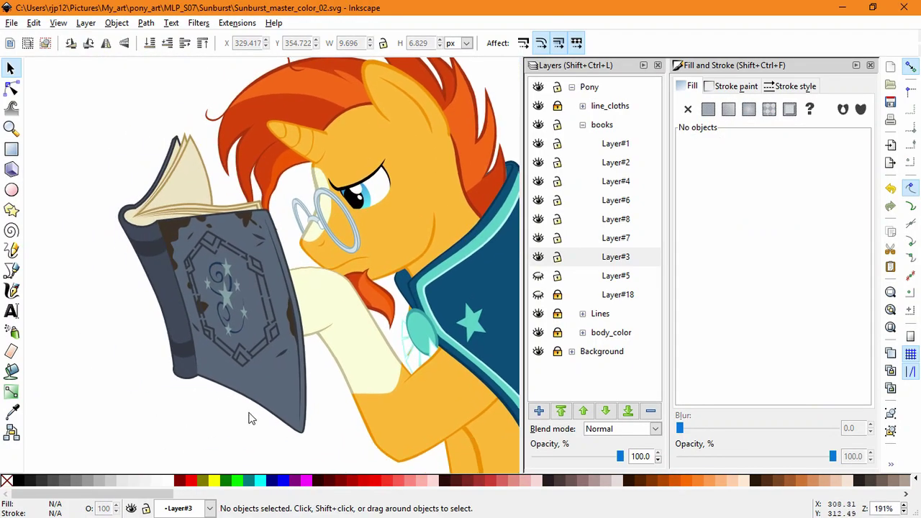
# - Lock Layer#3, Layer#7 and Layer#8
pyautogui.click(274, 331)
pyautogui.press('Escape')
pyautogui.click(556, 257)
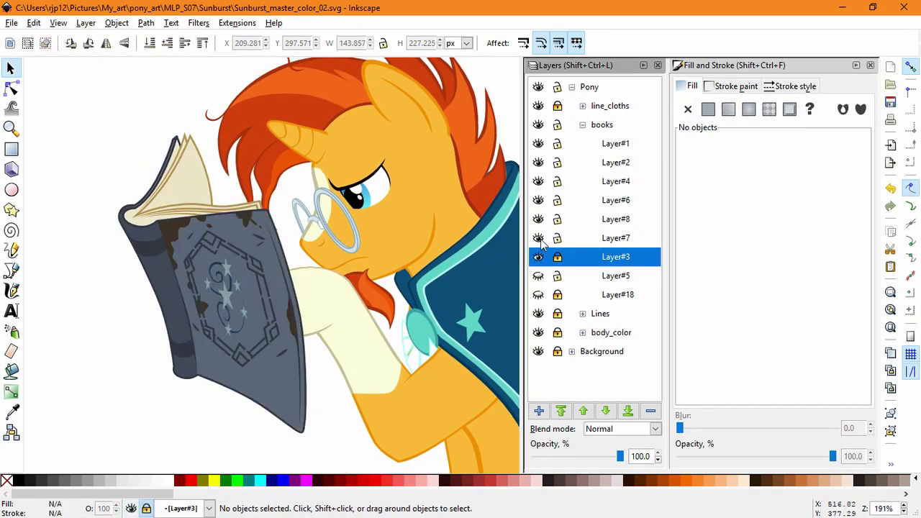
pyautogui.click(556, 238)
pyautogui.click(556, 219)
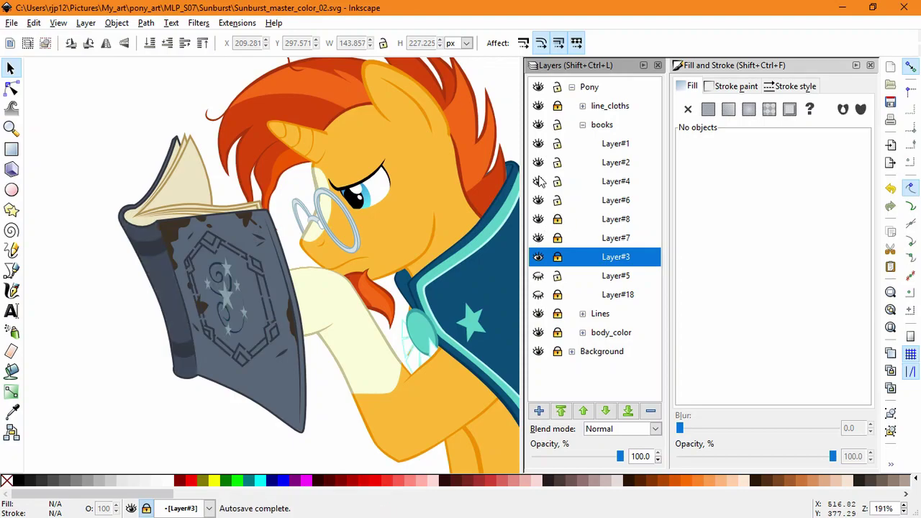
pyautogui.moveTo(315, 390); pyautogui.dragTo(132, 196)
pyautogui.moveTo(312, 408); pyautogui.dragTo(176, 226)
pyautogui.click(310, 387)
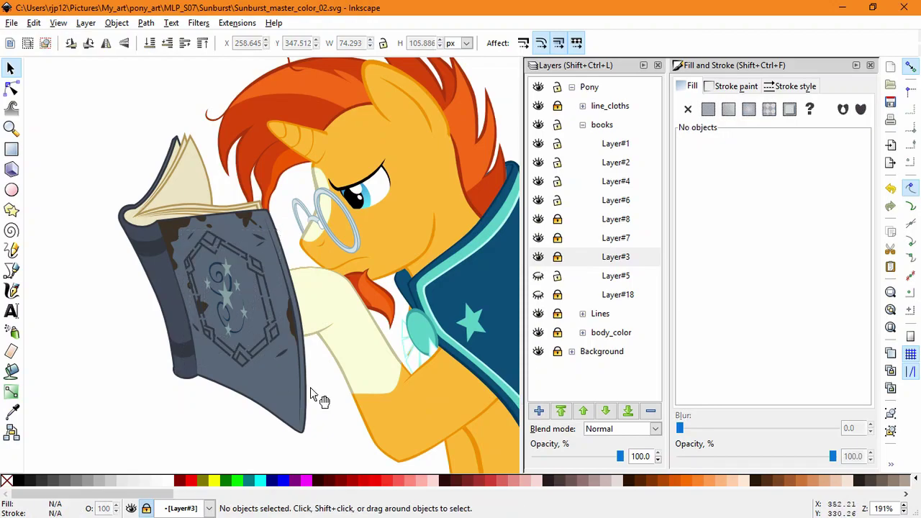
# - Unlock Layer#3 and move its dark nick copies in place onto Layer#4 with the hexagon frame
pyautogui.click(538, 257)
pyautogui.click(539, 257)
pyautogui.click(557, 257)
pyautogui.click(282, 353)
pyautogui.keyDown('shift'); pyautogui.click(260, 243); pyautogui.keyUp('shift')
pyautogui.keyDown('shift'); pyautogui.click(192, 233); pyautogui.keyUp('shift')
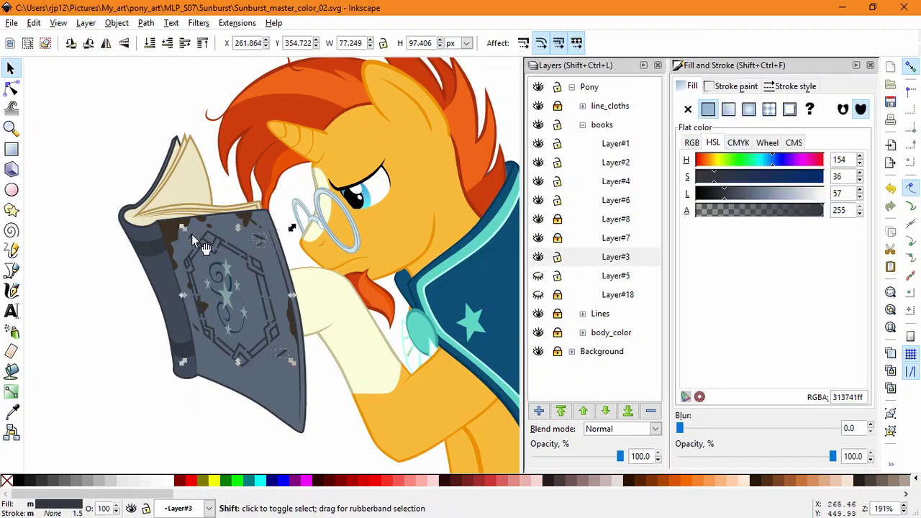
pyautogui.hotkey('ctrl', 'x')
pyautogui.click(208, 330)
pyautogui.click(33, 23)
pyautogui.click(66, 139)
pyautogui.click(445, 360)
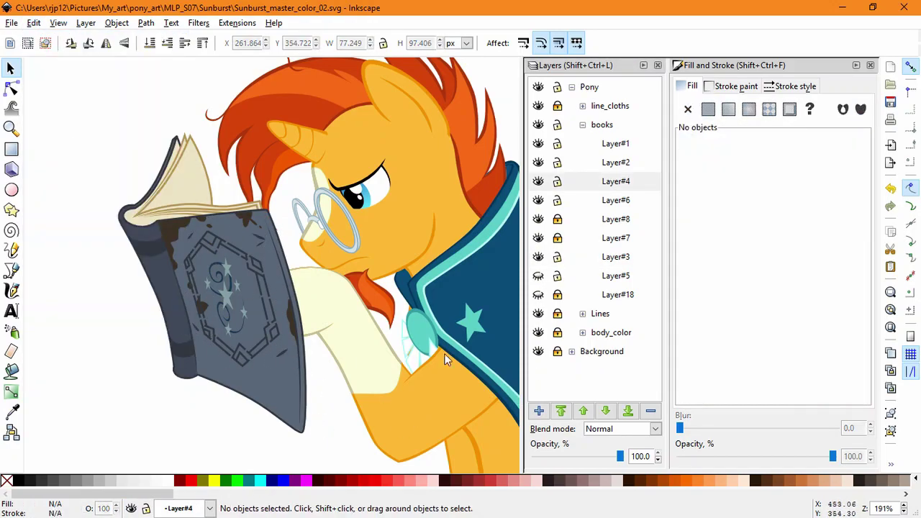
# - Lock Layer#3 and shift the hexagon frame with its swirl-and-star ornament slightly on the book cover
pyautogui.click(557, 257)
pyautogui.click(538, 257)
pyautogui.click(538, 257)
pyautogui.moveTo(305, 372); pyautogui.dragTo(185, 279)
pyautogui.hotkey('ctrl', 'z')
pyautogui.moveTo(321, 404); pyautogui.dragTo(169, 224)
pyautogui.moveTo(236, 372); pyautogui.dragTo(243, 397)
pyautogui.click(240, 389)
pyautogui.click(208, 428)
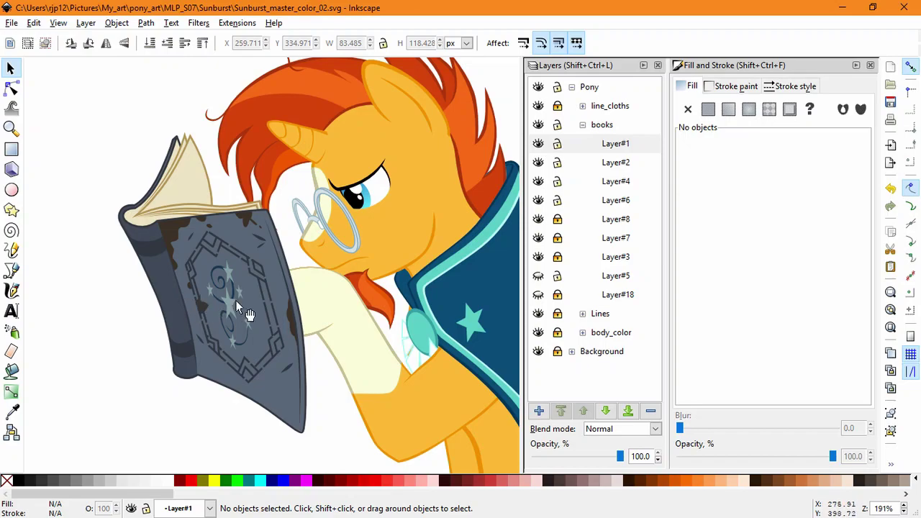
# - Unlock Layer#7 and move its dark brown stain further down along the hexagon's spine-side edge
pyautogui.click(540, 258)
pyautogui.click(538, 239)
pyautogui.click(538, 238)
pyautogui.click(557, 240)
pyautogui.click(208, 314)
pyautogui.moveTo(210, 317); pyautogui.dragTo(213, 327)
pyautogui.click(215, 426)
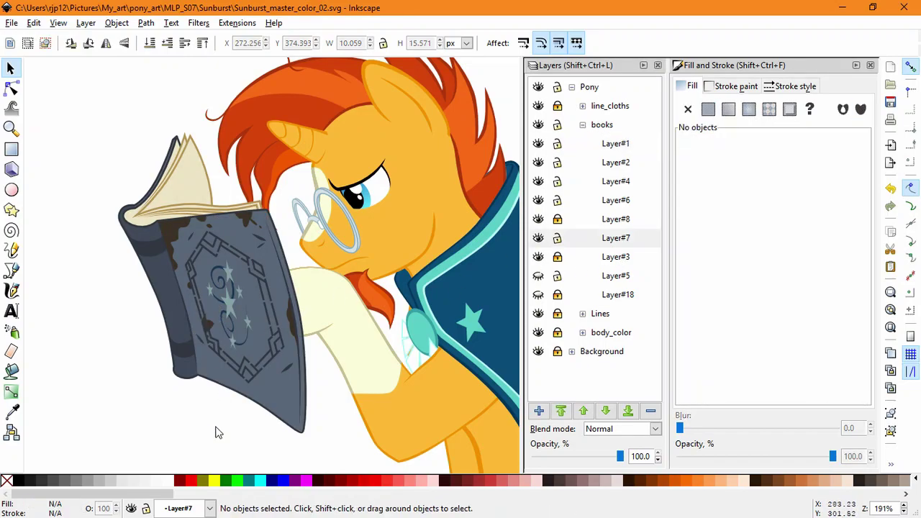
# - Nudge the brown stain on the hexagon's spine-side edge slightly, deselect it and save the drawing
pyautogui.scroll(5, 213, 276)
pyautogui.press('space')
pyautogui.moveTo(144, 349); pyautogui.dragTo(169, 150)
pyautogui.moveTo(213, 355); pyautogui.dragTo(218, 359)
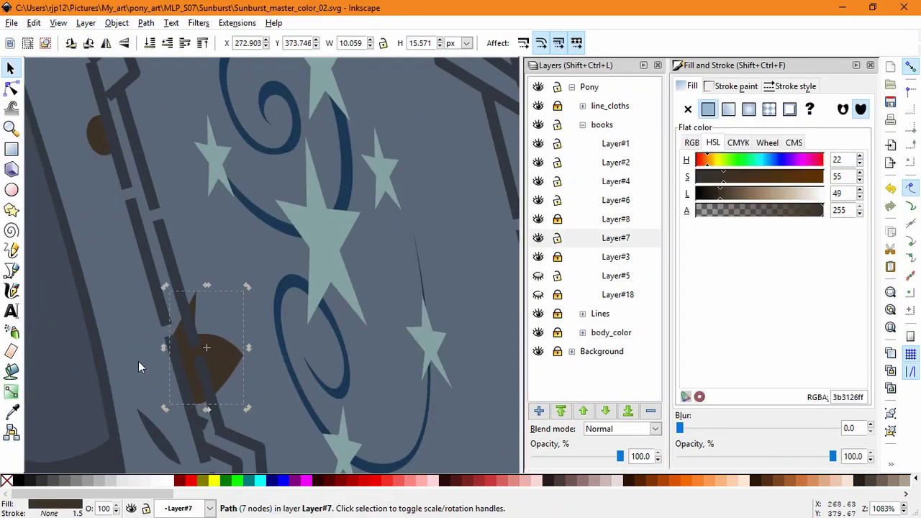
pyautogui.scroll(-4, 138, 362)
pyautogui.click(220, 316)
pyautogui.hotkey('ctrl', 's')
pyautogui.scroll(-4, 297, 366)
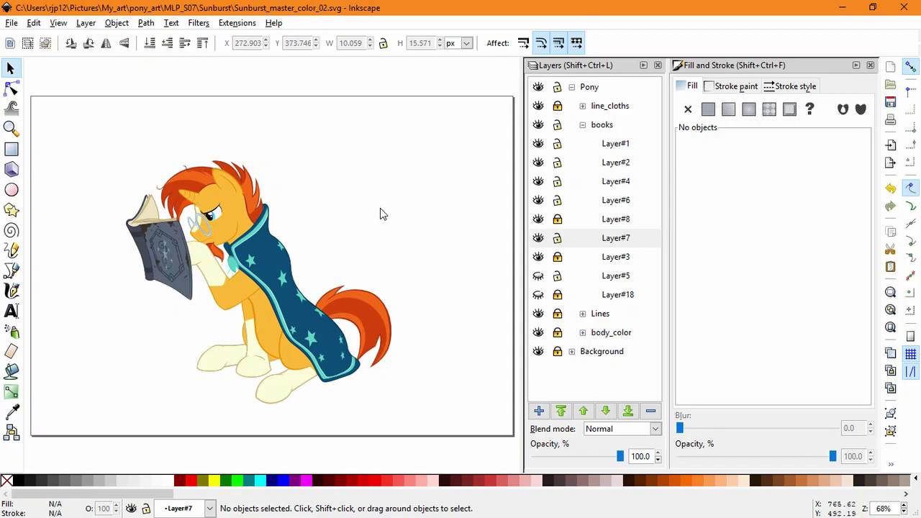
# - Add a new layer above Layer#1 in the books group
pyautogui.click(604, 144)
pyautogui.click(538, 410)
pyautogui.press('Return')
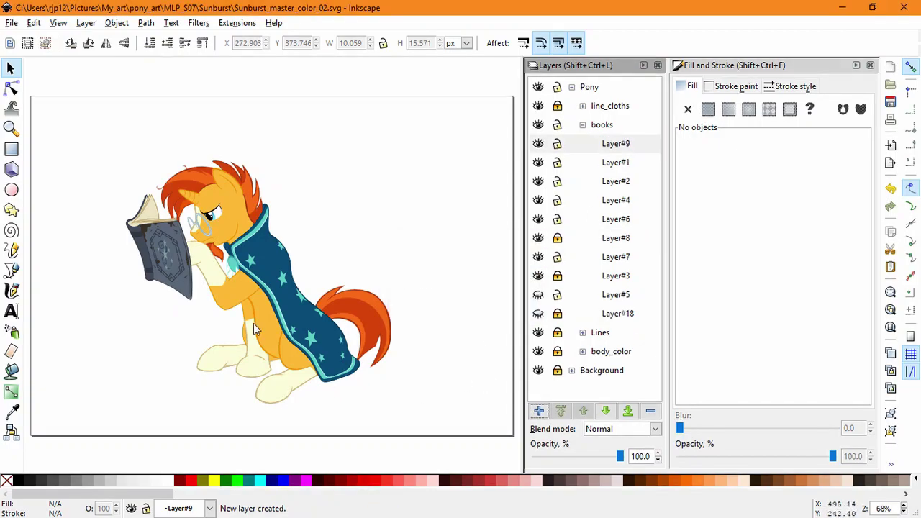
# - Draw a closed, curved Bezier outline with ten nodes loosely around the whole book, leaving a margin for a glow
pyautogui.scroll(2, 120, 238)
pyautogui.click(11, 270)
pyautogui.moveTo(183, 132); pyautogui.dragTo(160, 133)
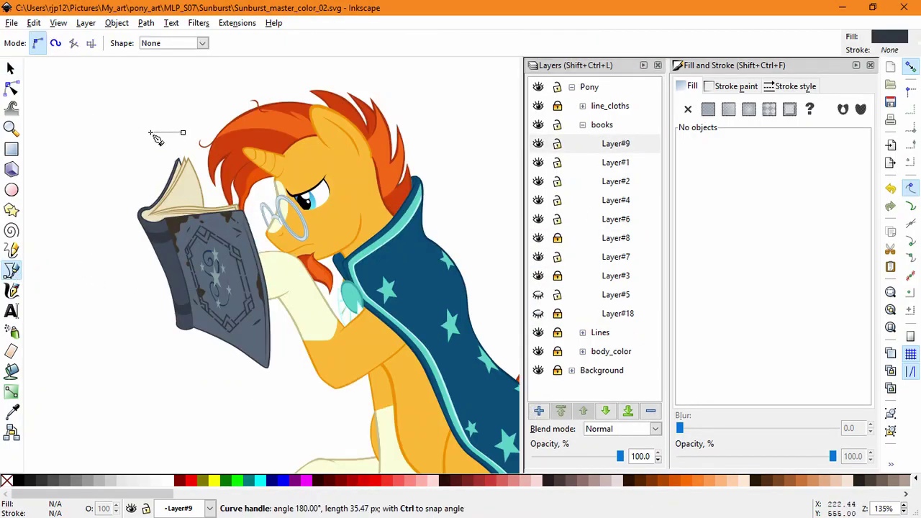
pyautogui.moveTo(158, 183); pyautogui.dragTo(148, 189)
pyautogui.moveTo(122, 213); pyautogui.dragTo(127, 221)
pyautogui.moveTo(161, 285); pyautogui.dragTo(165, 300)
pyautogui.click(166, 336)
pyautogui.moveTo(225, 348); pyautogui.dragTo(233, 357)
pyautogui.moveTo(265, 379); pyautogui.dragTo(274, 371)
pyautogui.moveTo(294, 312); pyautogui.dragTo(292, 278)
pyautogui.moveTo(246, 186); pyautogui.dragTo(233, 185)
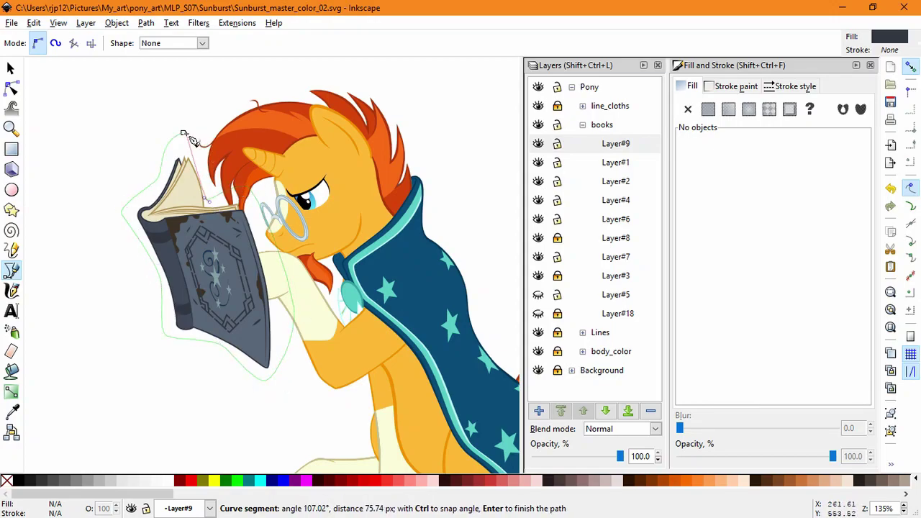
pyautogui.moveTo(182, 133); pyautogui.dragTo(144, 141)
pyautogui.press('n')
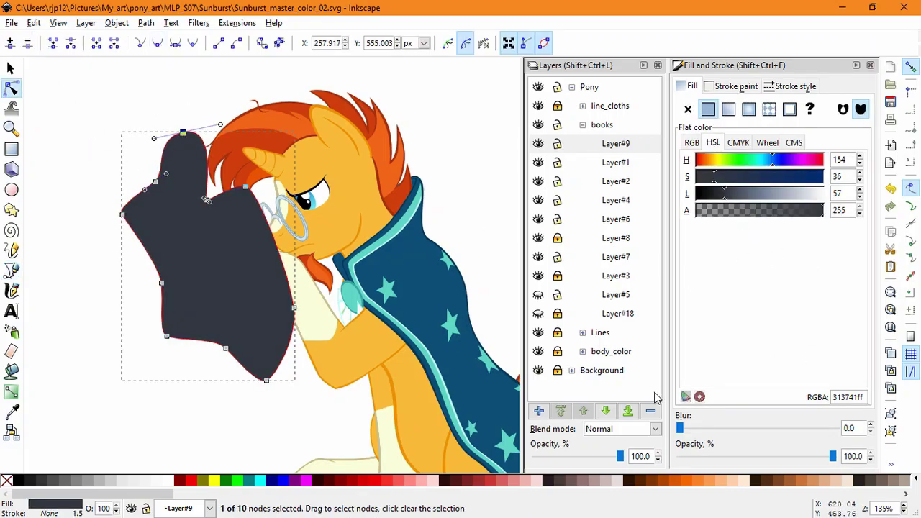
# - Fill the shape around the book with the light blue picked from the pony's iris (4fbae0)
pyautogui.click(12, 417)
pyautogui.scroll(7, 312, 198)
pyautogui.click(335, 187)
pyautogui.scroll(-5, 336, 187)
pyautogui.scroll(5, 335, 187)
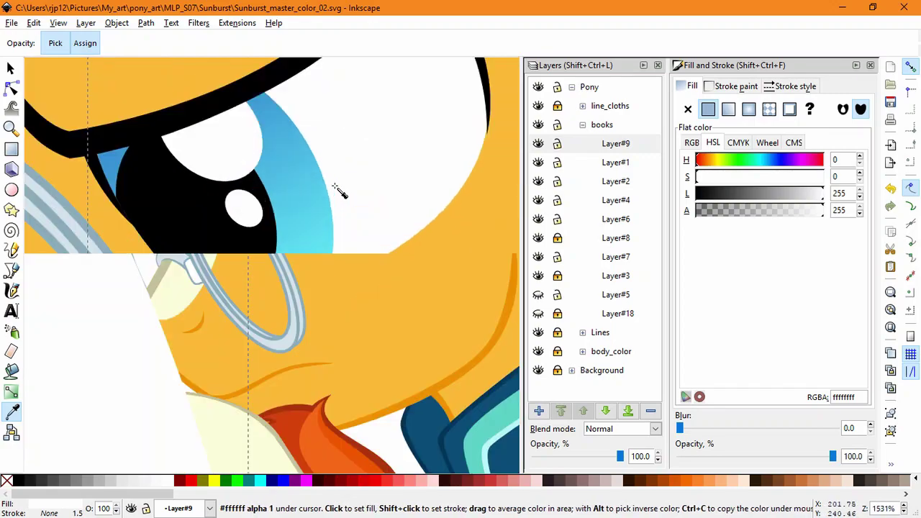
pyautogui.click(335, 189)
pyautogui.scroll(-7, 335, 196)
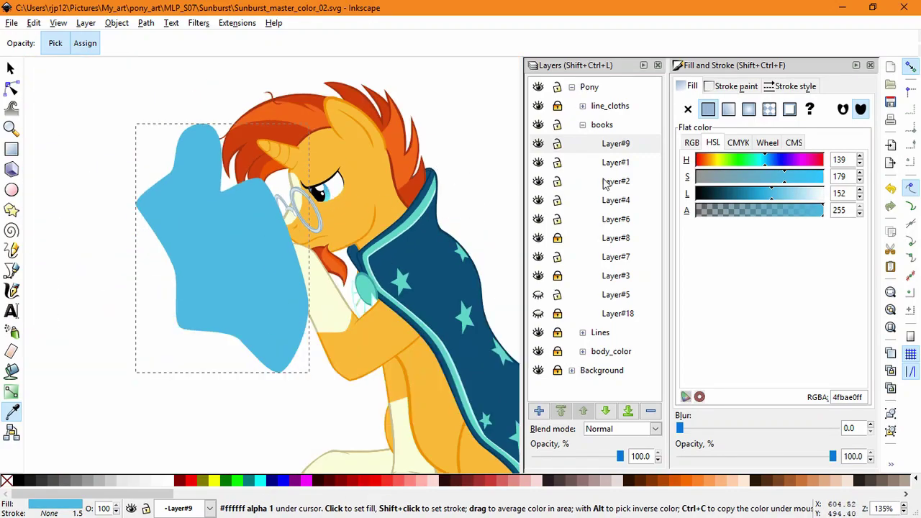
# - Change the glow's fill to a radial gradient centred on the book cover and extend both radii beyond the shape's edges
pyautogui.click(728, 109)
pyautogui.press('n')
pyautogui.click(748, 108)
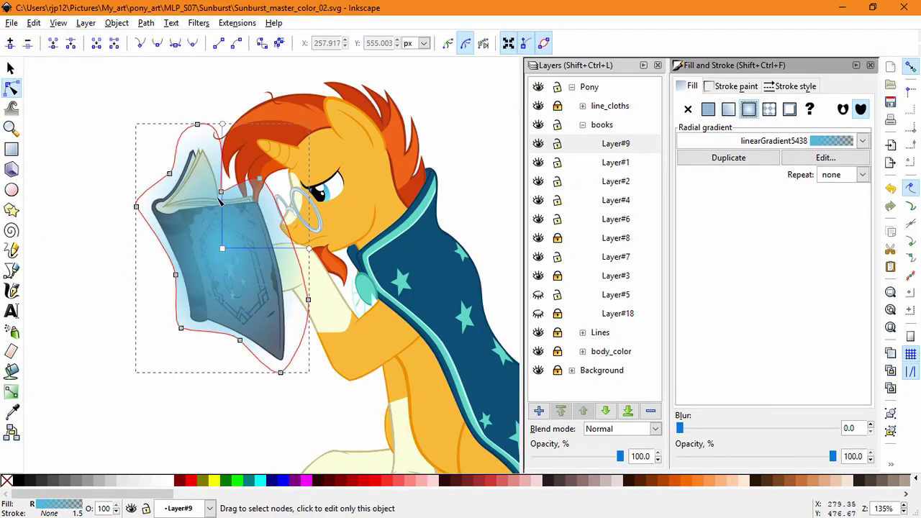
pyautogui.moveTo(222, 248)
pyautogui.mouseDown()
pyautogui.moveTo(204, 236)
pyautogui.moveTo(221, 257)
pyautogui.mouseUp()
pyautogui.moveTo(220, 133); pyautogui.dragTo(222, 75)
pyautogui.moveTo(308, 256); pyautogui.dragTo(338, 242)
# - Set the glow gradient's outer stop alpha to 0 and its centre stop alpha to 146
pyautogui.moveTo(765, 211); pyautogui.dragTo(642, 220)
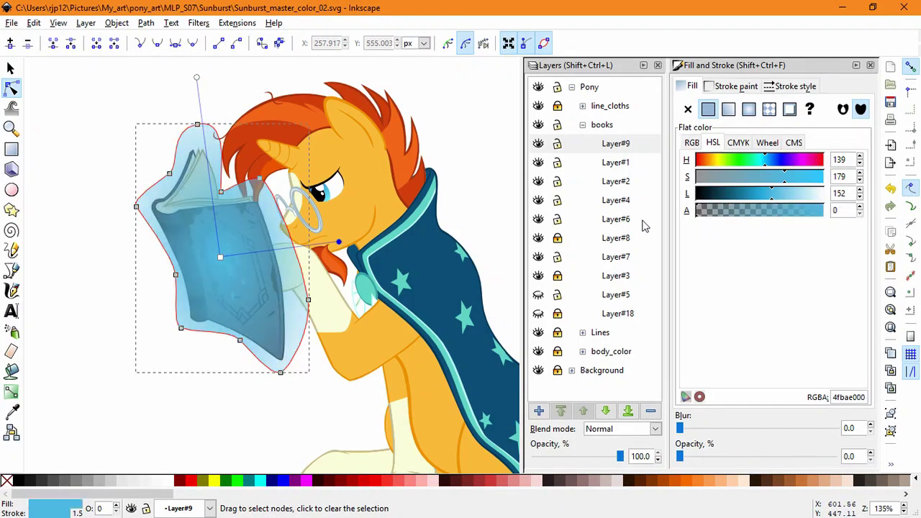
pyautogui.click(220, 257)
pyautogui.moveTo(767, 215); pyautogui.dragTo(768, 213)
pyautogui.click(227, 428)
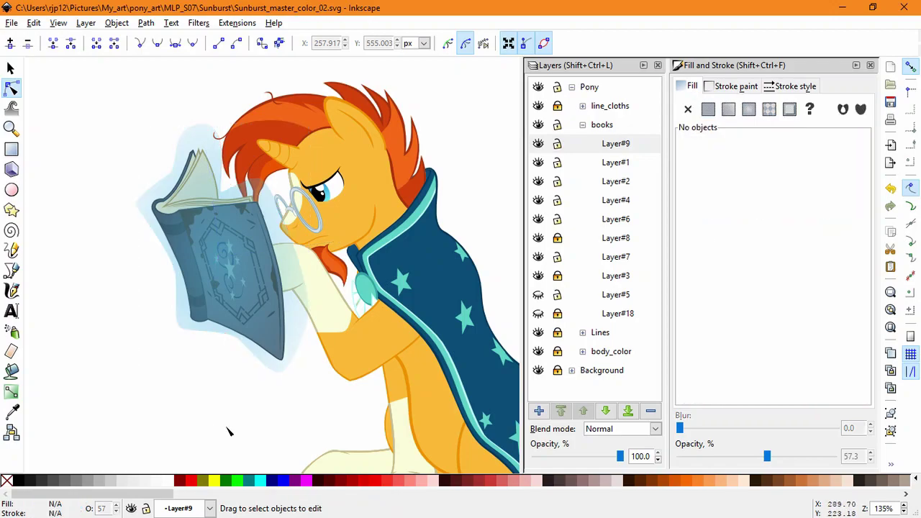
# - Set the glow layer's blend mode to Screen after trying Multiply
pyautogui.click(285, 370)
pyautogui.click(620, 429)
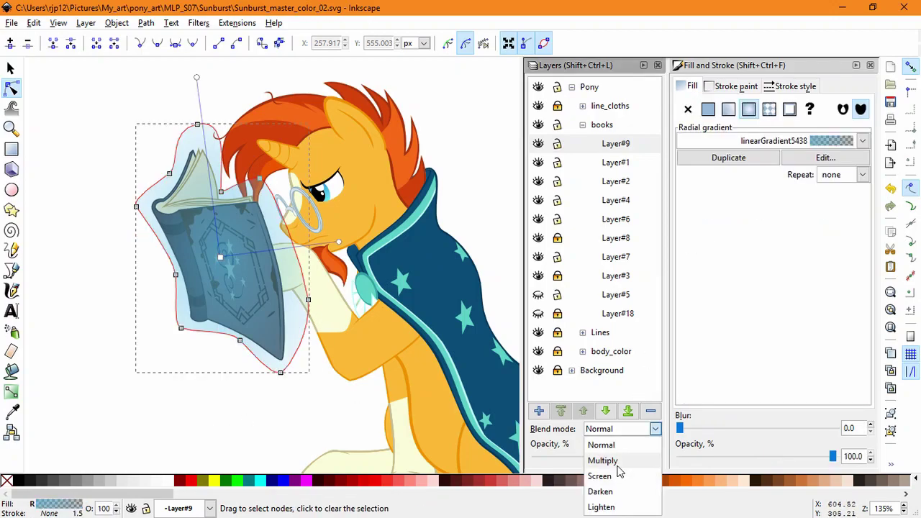
pyautogui.click(602, 460)
pyautogui.click(620, 429)
pyautogui.click(602, 446)
pyautogui.click(272, 416)
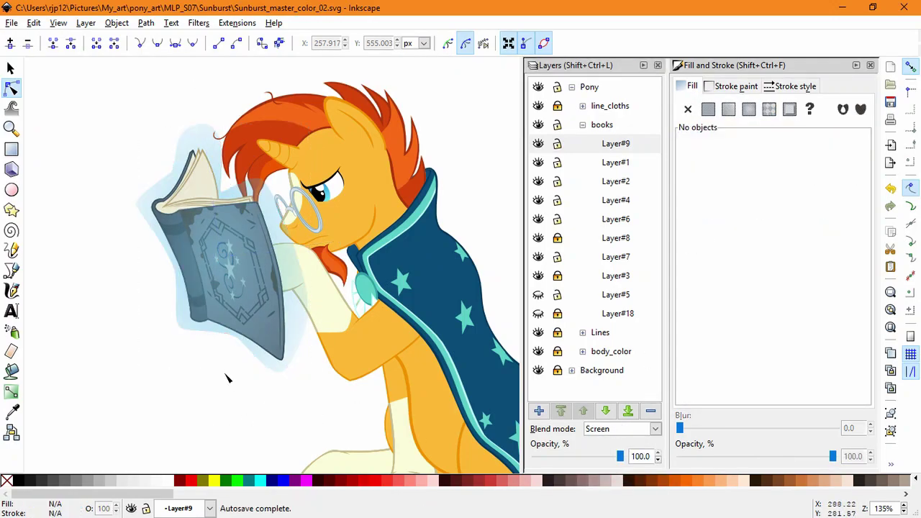
# - Reshape the book glow's outline by moving its corner and edge nodes closer to the book
pyautogui.click(229, 342)
pyautogui.click(179, 326)
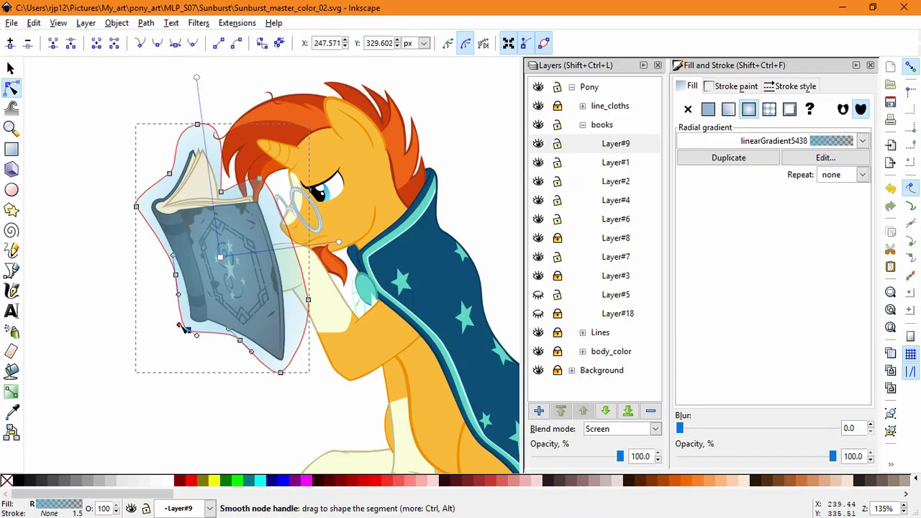
pyautogui.click(222, 193)
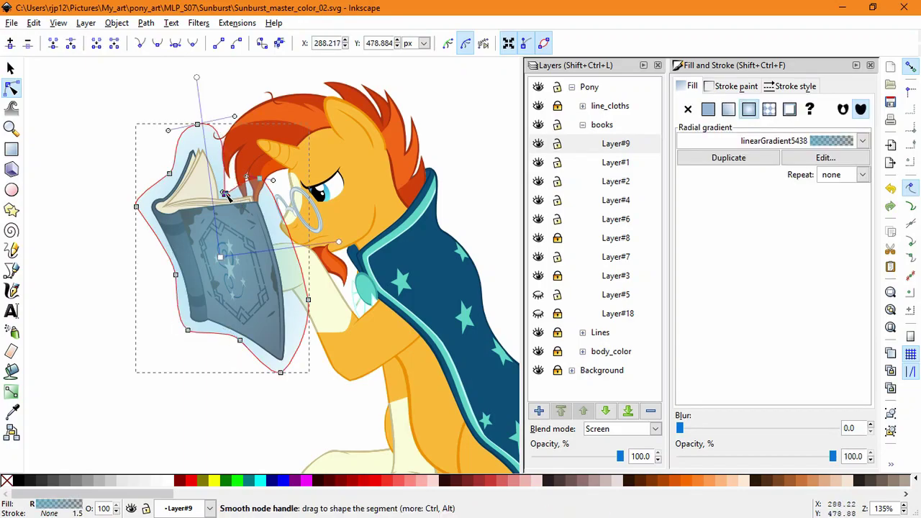
pyautogui.moveTo(197, 124); pyautogui.dragTo(219, 133)
pyautogui.moveTo(169, 173); pyautogui.dragTo(143, 207)
pyautogui.moveTo(309, 299); pyautogui.dragTo(298, 295)
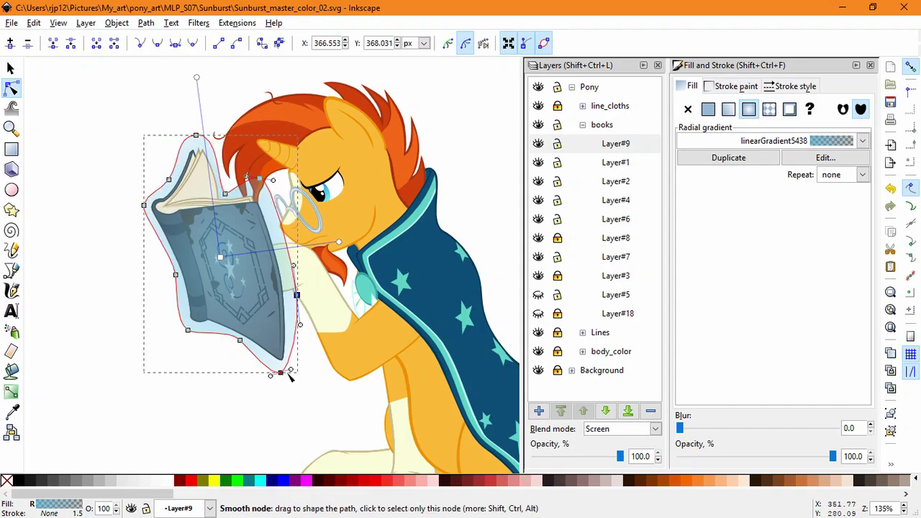
pyautogui.moveTo(281, 373); pyautogui.dragTo(285, 370)
pyautogui.click(218, 357)
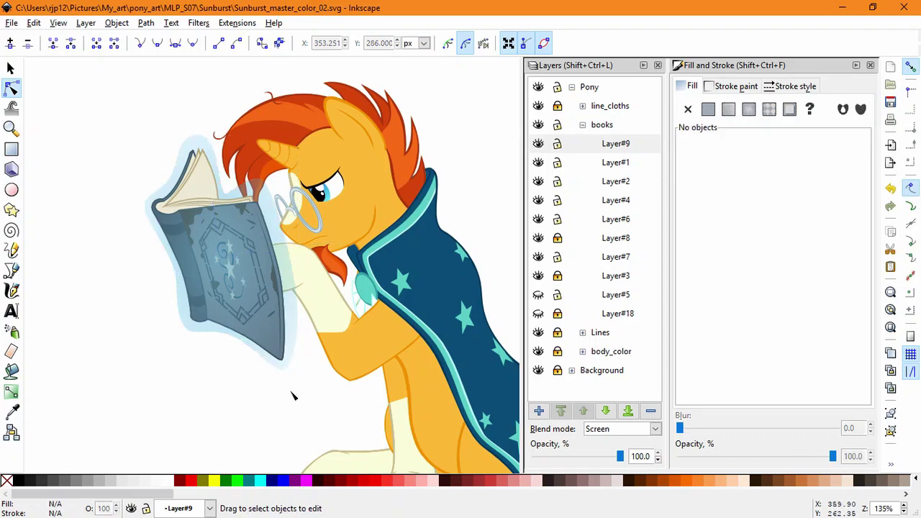
# - Draw a closed four-node Bezier shape around the pony's horn, slightly larger than the horn
pyautogui.keyDown('ctrl'); pyautogui.scroll(2, 274, 148); pyautogui.keyUp('ctrl')
pyautogui.click(16, 273)
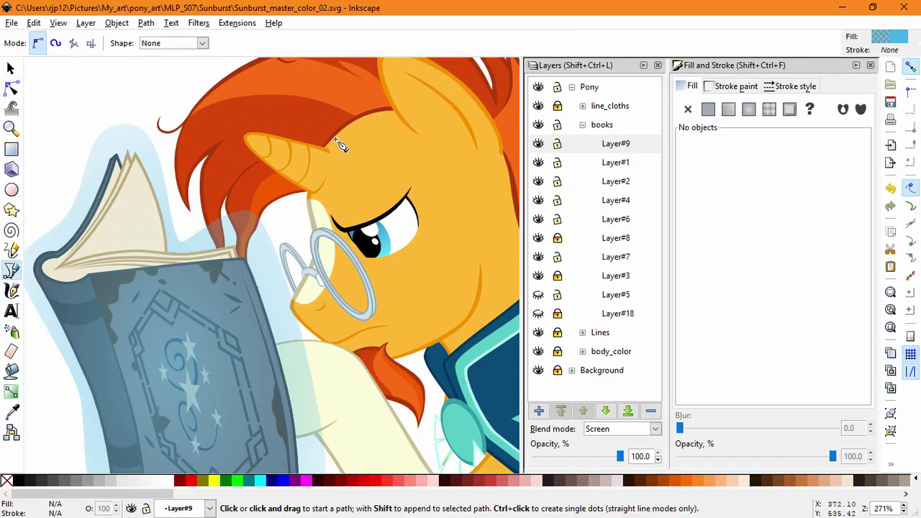
pyautogui.click(305, 199)
pyautogui.moveTo(331, 184); pyautogui.dragTo(344, 166)
pyautogui.click(329, 136)
pyautogui.moveTo(236, 128); pyautogui.dragTo(229, 149)
pyautogui.click(311, 204)
pyautogui.press('space')
pyautogui.moveTo(291, 155); pyautogui.dragTo(290, 152)
pyautogui.moveTo(340, 163); pyautogui.dragTo(345, 161)
# - Smooth the two nodes at the horn shape's base and adjust the base curve to round it off
pyautogui.click(11, 89)
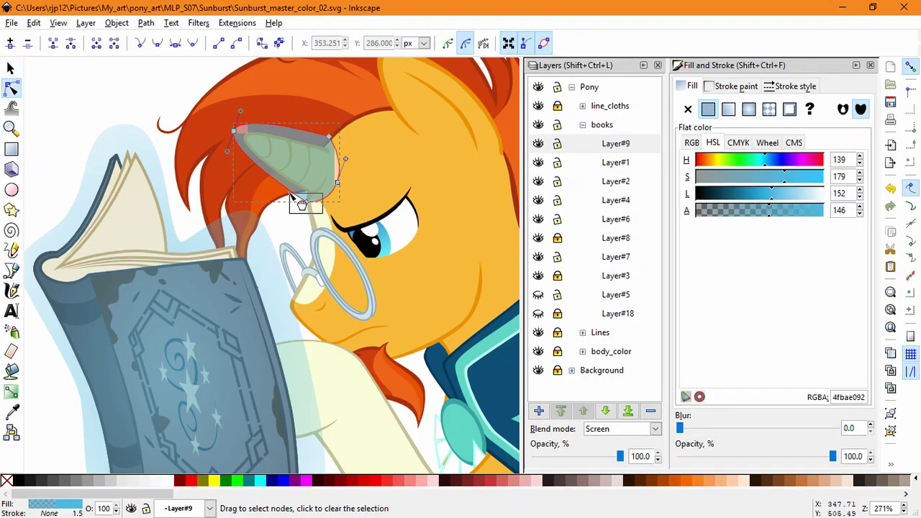
pyautogui.click(306, 202)
pyautogui.keyDown('shift'); pyautogui.click(329, 137); pyautogui.keyUp('shift')
pyautogui.click(159, 45)
pyautogui.moveTo(345, 159); pyautogui.dragTo(337, 141)
pyautogui.moveTo(319, 203); pyautogui.dragTo(328, 201)
pyautogui.moveTo(337, 183); pyautogui.dragTo(334, 180)
pyautogui.click(124, 113)
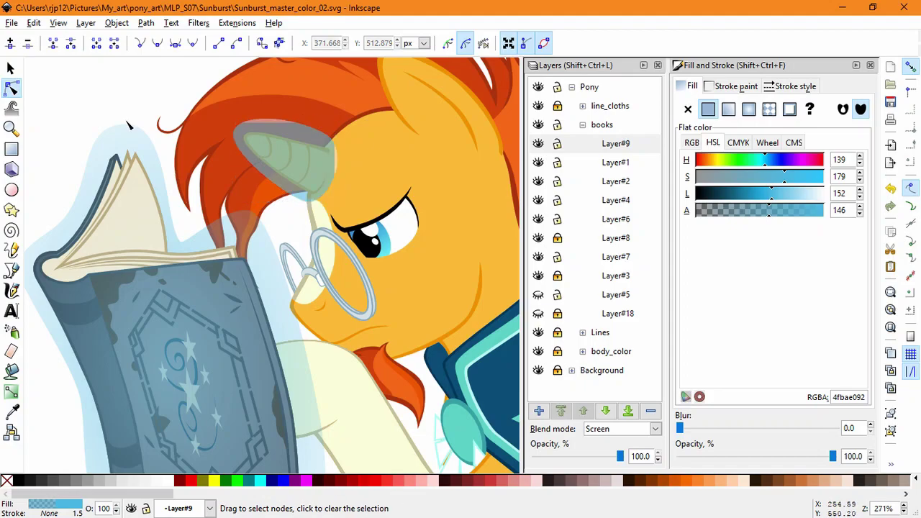
# - Give the horn glow a radial gradient starting at the horn tip and fading past the base, with centre stop alpha 255
pyautogui.click(124, 114)
pyautogui.click(311, 164)
pyautogui.click(749, 110)
pyautogui.moveTo(286, 161); pyautogui.dragTo(250, 138)
pyautogui.moveTo(302, 138); pyautogui.dragTo(370, 178)
pyautogui.click(250, 138)
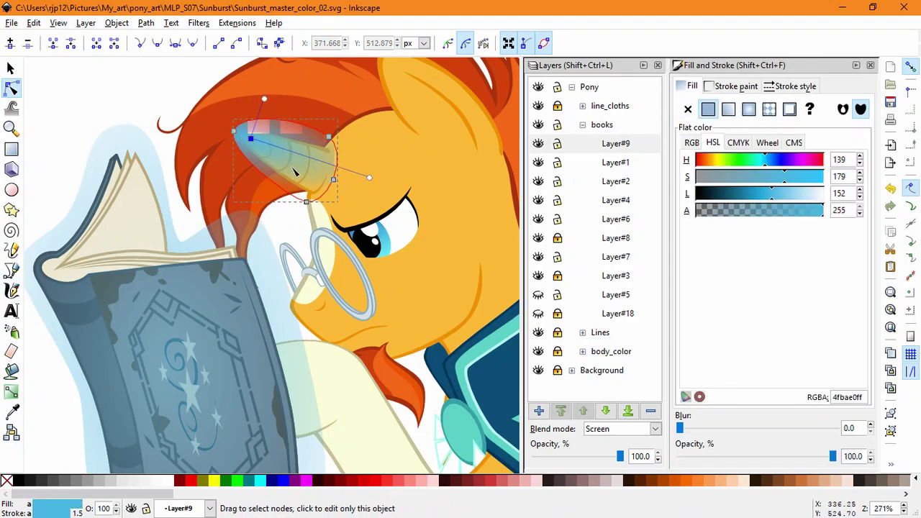
pyautogui.moveTo(812, 209)
pyautogui.mouseDown()
pyautogui.moveTo(789, 211)
pyautogui.moveTo(825, 211)
pyautogui.mouseUp()
pyautogui.click(404, 220)
pyautogui.scroll(-3, 404, 220)
pyautogui.click(480, 158)
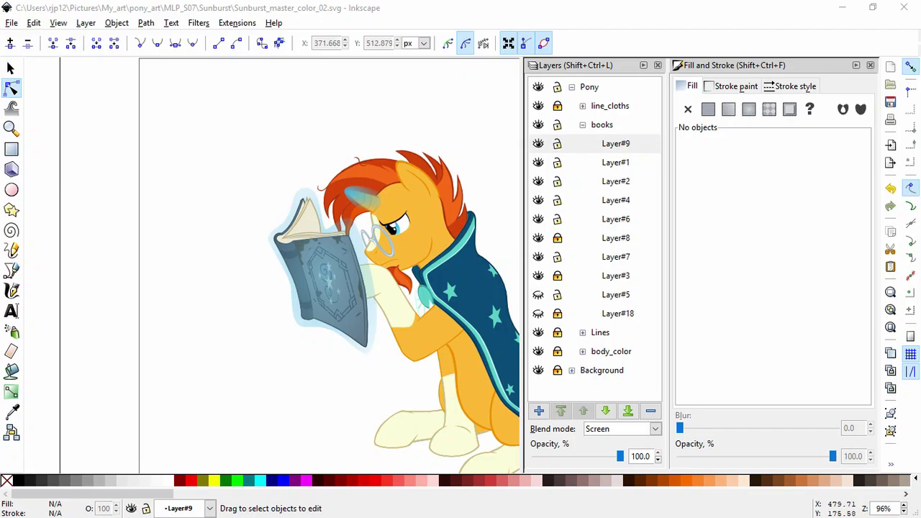
# - Add a flat stroke to the book glow and colour it light grey-blue (bad0da) with the color picker
pyautogui.scroll(2, 330, 240)
pyautogui.click(396, 239)
pyautogui.click(732, 86)
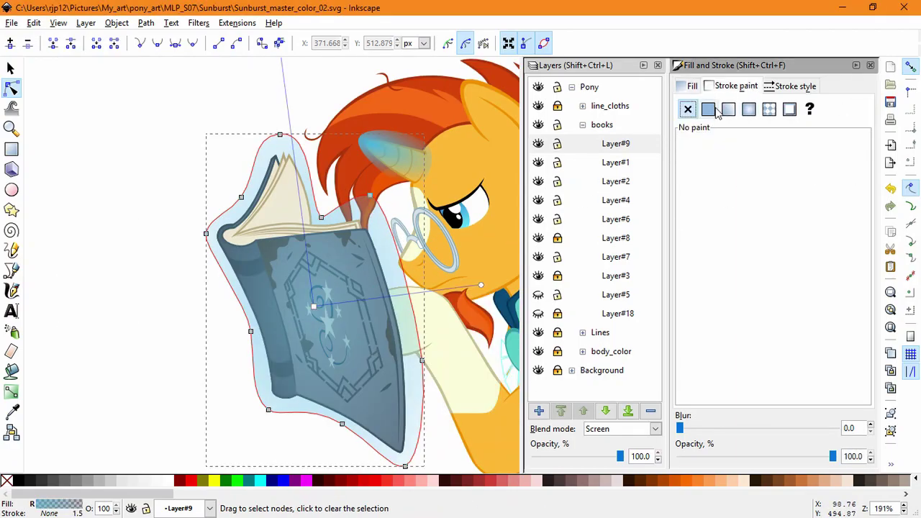
pyautogui.click(709, 110)
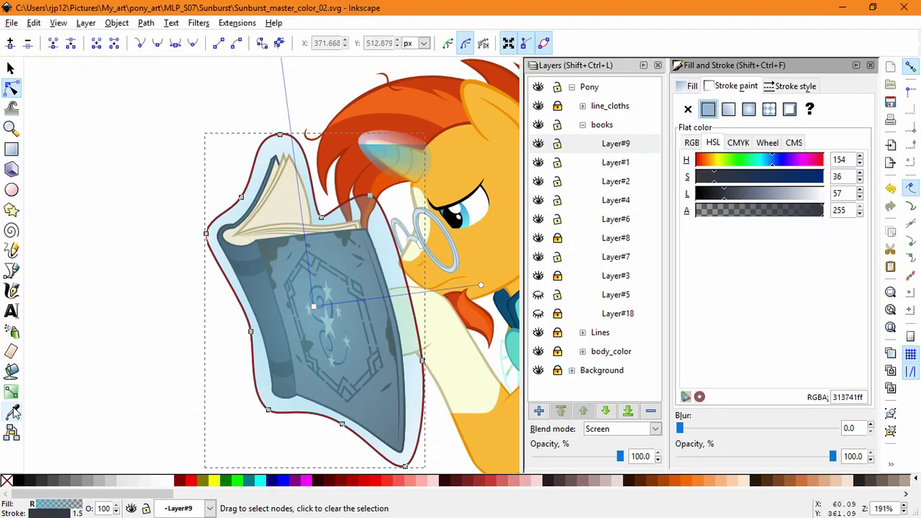
pyautogui.click(12, 410)
pyautogui.click(312, 300)
pyautogui.hotkey('ctrl', 'z')
pyautogui.keyDown('shift'); pyautogui.click(313, 304); pyautogui.keyUp('shift')
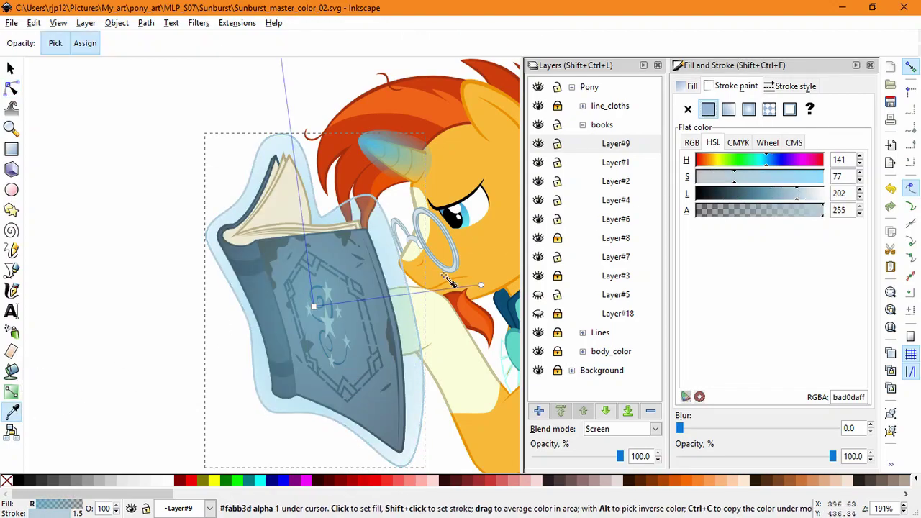
# - Insert a node in every segment of the horn glow and reshape its tip, upper edge and lower edge
pyautogui.press('n')
pyautogui.click(416, 153)
pyautogui.scroll(3, 415, 153)
pyautogui.hotkey('ctrl', 'a')
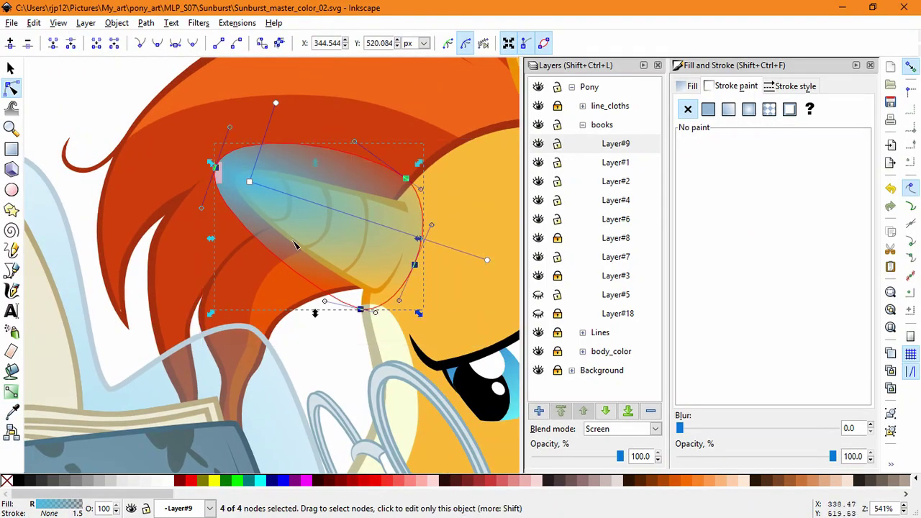
pyautogui.click(278, 282)
pyautogui.moveTo(269, 251); pyautogui.dragTo(278, 246)
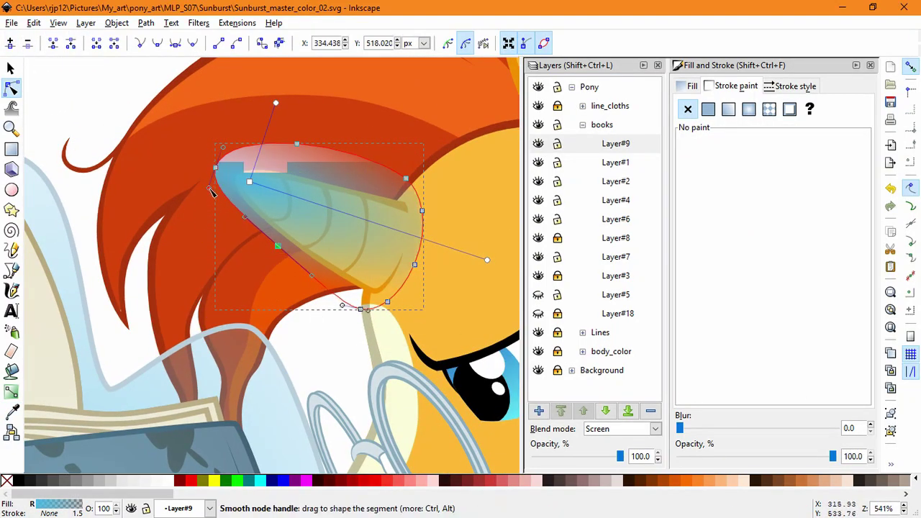
pyautogui.moveTo(209, 188); pyautogui.dragTo(195, 215)
pyautogui.moveTo(223, 147); pyautogui.dragTo(231, 132)
pyautogui.moveTo(296, 144); pyautogui.dragTo(252, 154)
# - Add another node on the horn glow's upper edge to form a wavy contour, and adjust the tip node and its handle
pyautogui.moveTo(243, 106); pyautogui.dragTo(420, 187)
pyautogui.click(10, 43)
pyautogui.moveTo(342, 162); pyautogui.dragTo(326, 152)
pyautogui.hotkey('ctrl', 'z')
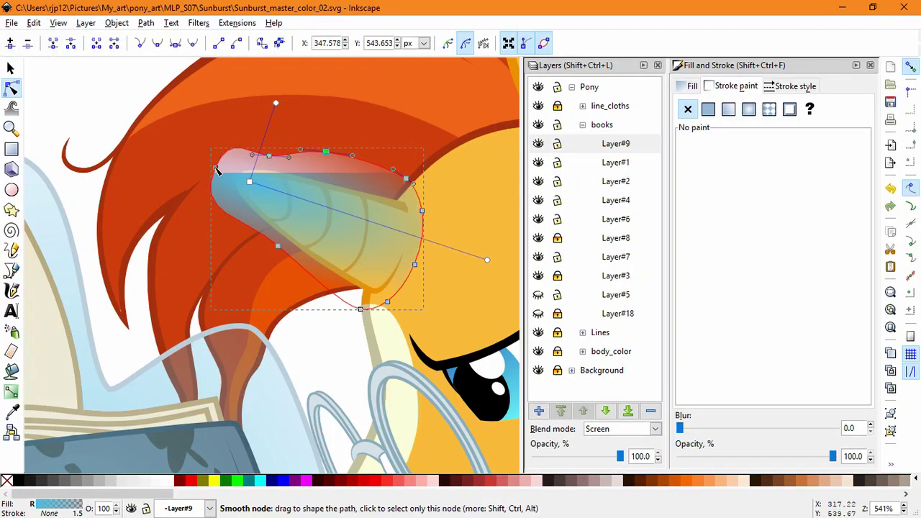
pyautogui.click(216, 168)
pyautogui.moveTo(216, 169); pyautogui.dragTo(220, 159)
pyautogui.moveTo(194, 203); pyautogui.dragTo(202, 196)
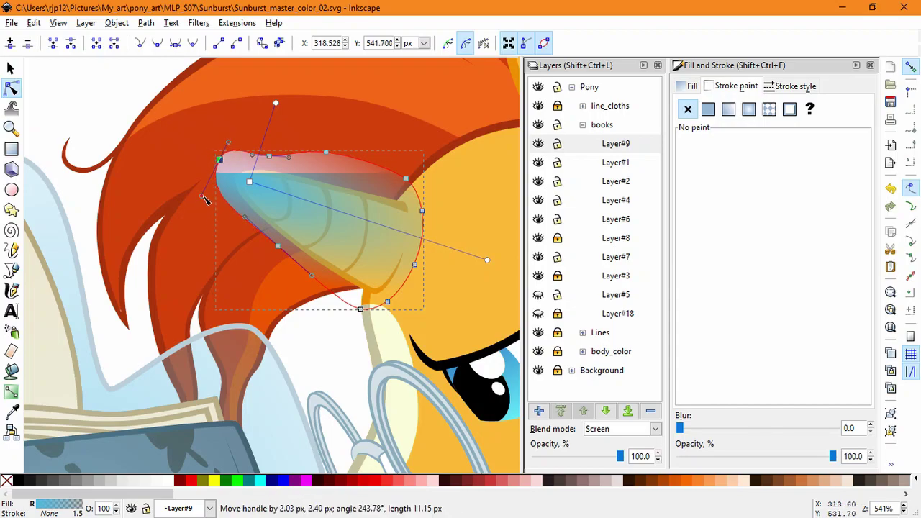
# - Insert nodes on the horn glow's lower edge near the base and move two of them to make the edge wavy
pyautogui.moveTo(382, 345); pyautogui.dragTo(260, 220)
pyautogui.click(11, 43)
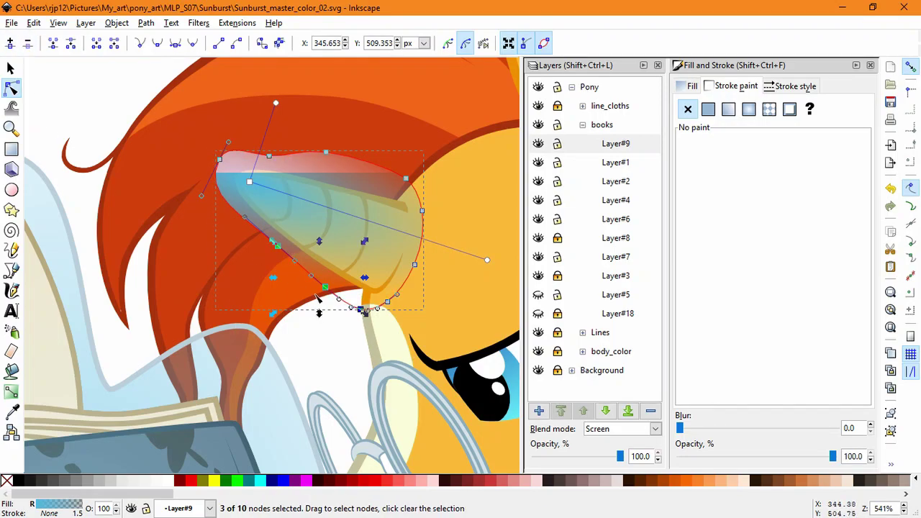
pyautogui.click(325, 287)
pyautogui.moveTo(324, 287); pyautogui.dragTo(333, 280)
pyautogui.moveTo(278, 246); pyautogui.dragTo(283, 259)
# - Insert a node on the horn glow's lower edge near the tip and move it inward
pyautogui.moveTo(192, 152); pyautogui.dragTo(298, 284)
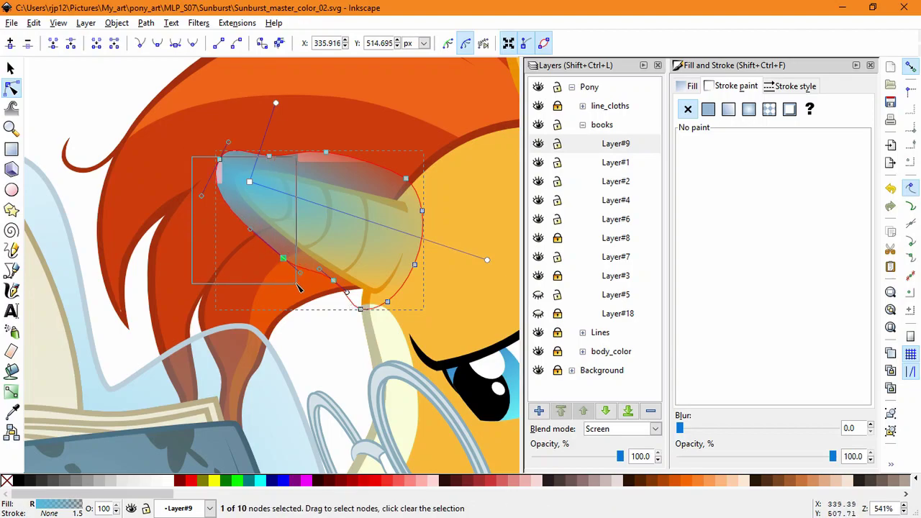
pyautogui.click(10, 43)
pyautogui.click(247, 257)
pyautogui.moveTo(233, 212); pyautogui.dragTo(247, 223)
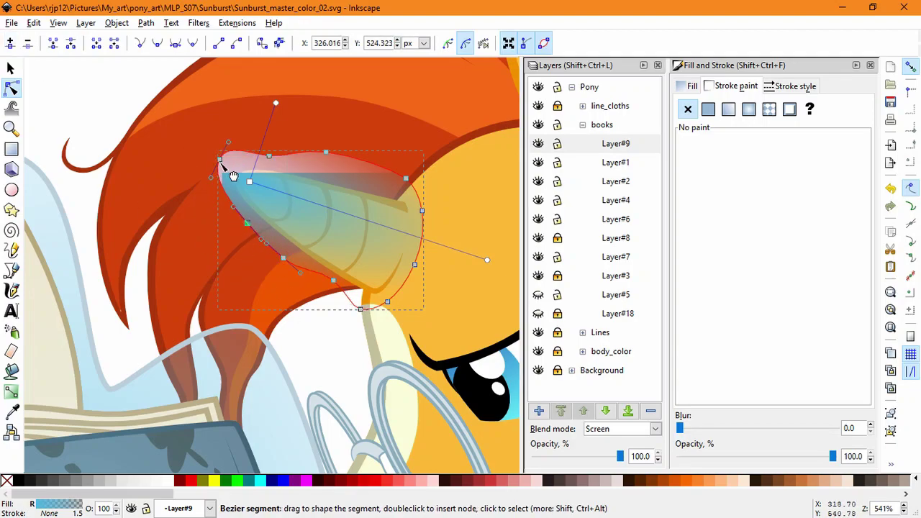
# - Move the horn glow's tip node outward and reposition three lower-edge nodes to refine the wavy contour
pyautogui.moveTo(219, 160); pyautogui.dragTo(214, 170)
pyautogui.moveTo(246, 224); pyautogui.dragTo(244, 228)
pyautogui.moveTo(333, 281); pyautogui.dragTo(326, 296)
pyautogui.moveTo(290, 251); pyautogui.dragTo(295, 261)
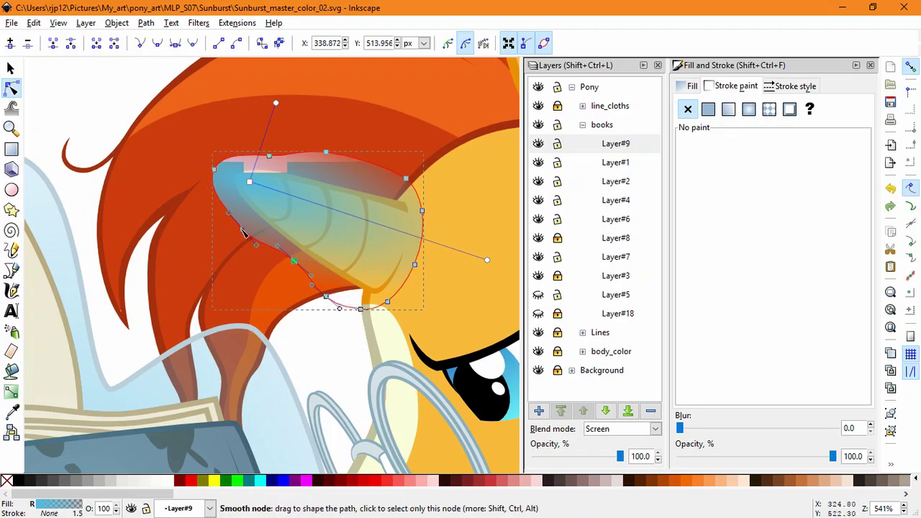
# - Adjust the horn glow's lower-edge node near the tip, then insert a node on the upper edge near the base and move it inward
pyautogui.moveTo(242, 229); pyautogui.dragTo(234, 219)
pyautogui.doubleClick(371, 162)
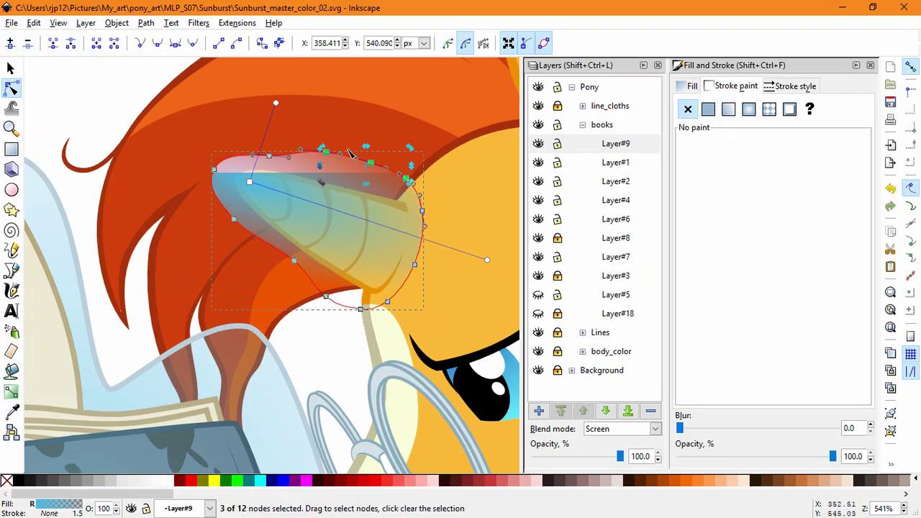
pyautogui.click(371, 162)
pyautogui.moveTo(371, 162); pyautogui.dragTo(367, 177)
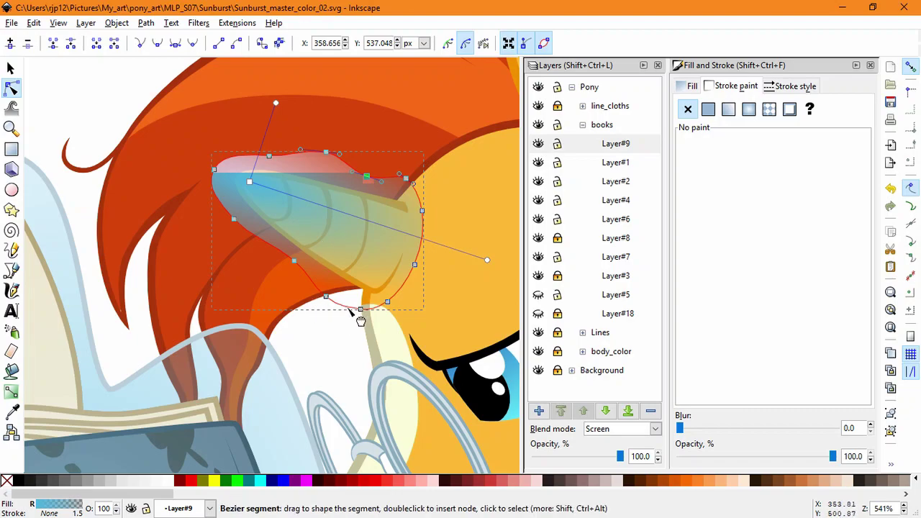
# - Reposition the horn glow's base and lower-edge nodes to refine its wavy contour, and set Layer#9's blend mode to Normal
pyautogui.moveTo(326, 296); pyautogui.dragTo(392, 295)
pyautogui.moveTo(235, 219); pyautogui.dragTo(234, 228)
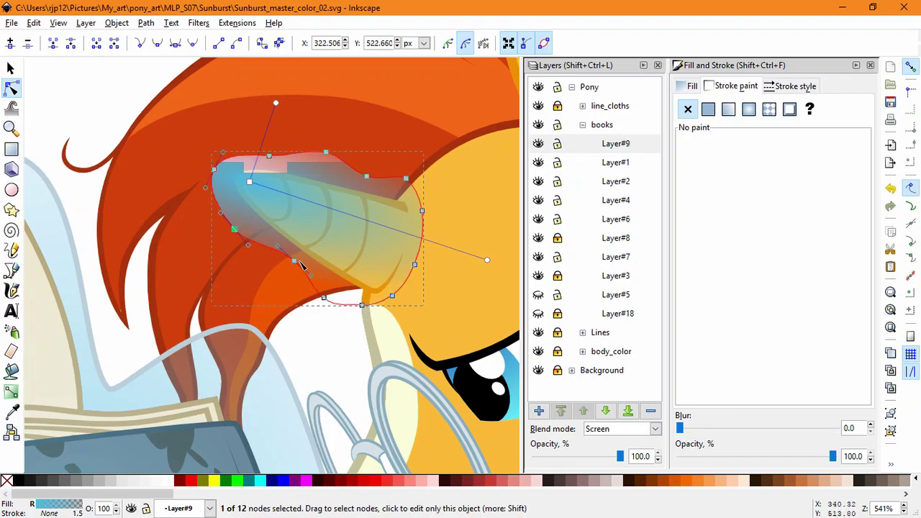
pyautogui.moveTo(295, 260); pyautogui.dragTo(297, 267)
pyautogui.doubleClick(331, 347)
pyautogui.click(378, 182)
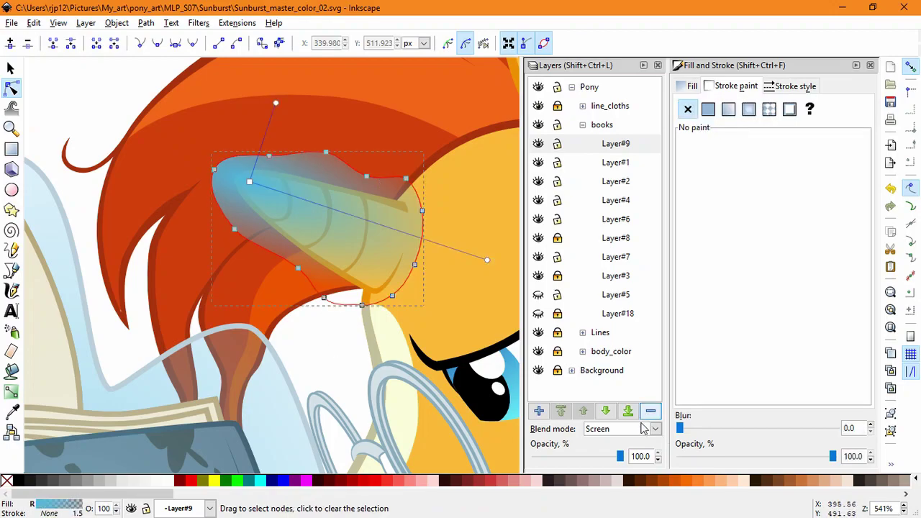
# - Give the horn glow a flat pale blue-grey stroke with colour bad0da
pyautogui.scroll(-4, 337, 339)
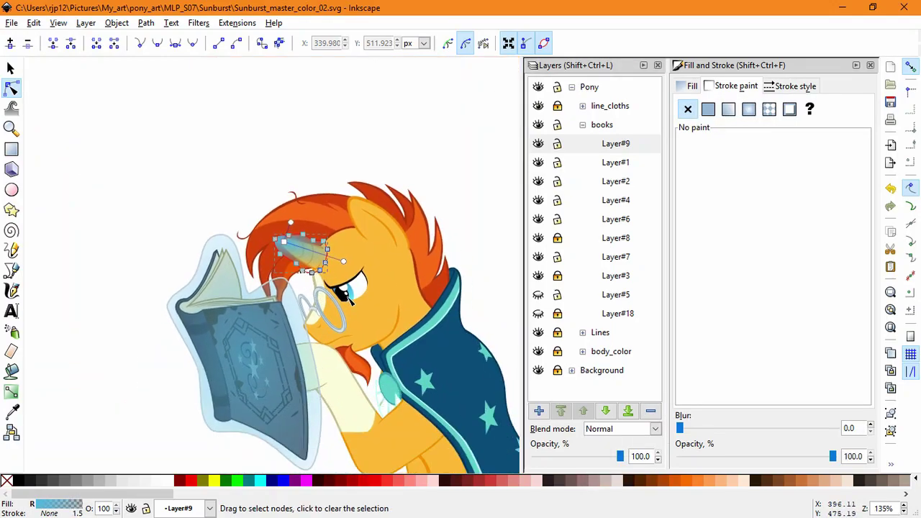
pyautogui.click(243, 358)
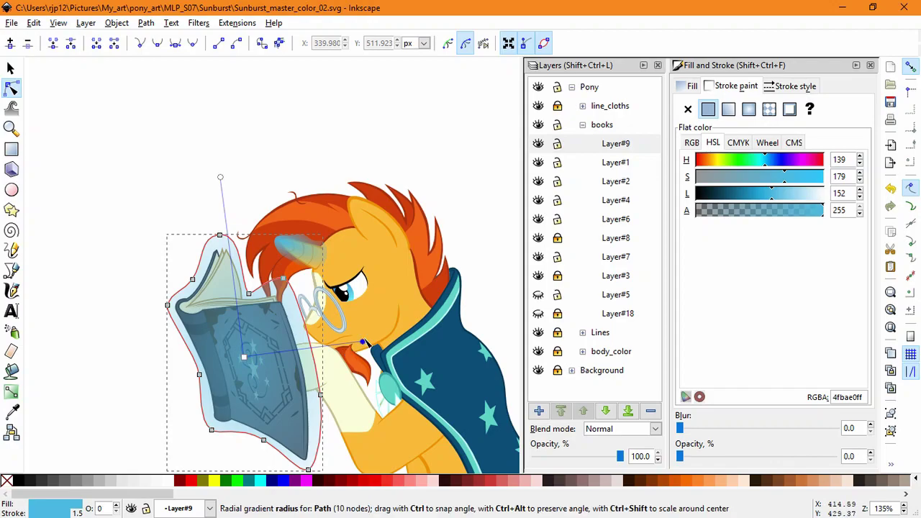
pyautogui.press('Escape')
pyautogui.click(308, 246)
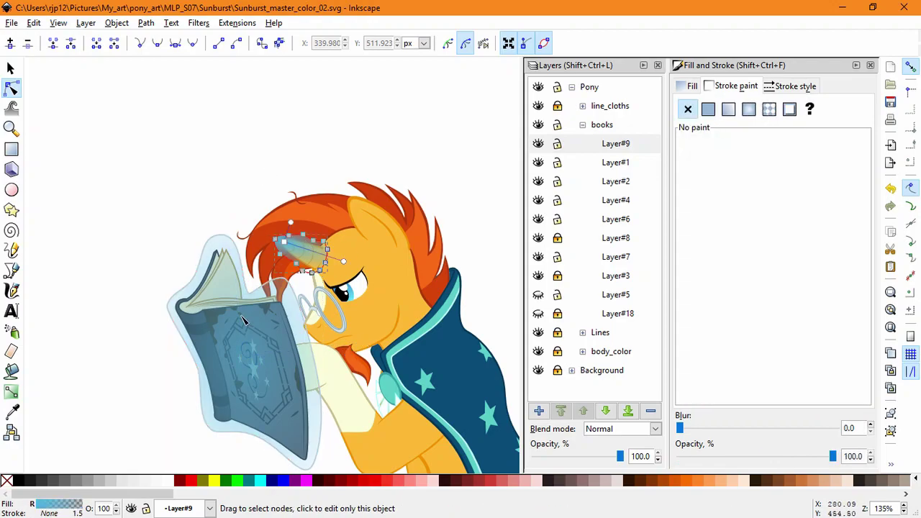
pyautogui.click(707, 109)
pyautogui.click(239, 198)
pyautogui.click(331, 252)
pyautogui.scroll(3, 332, 251)
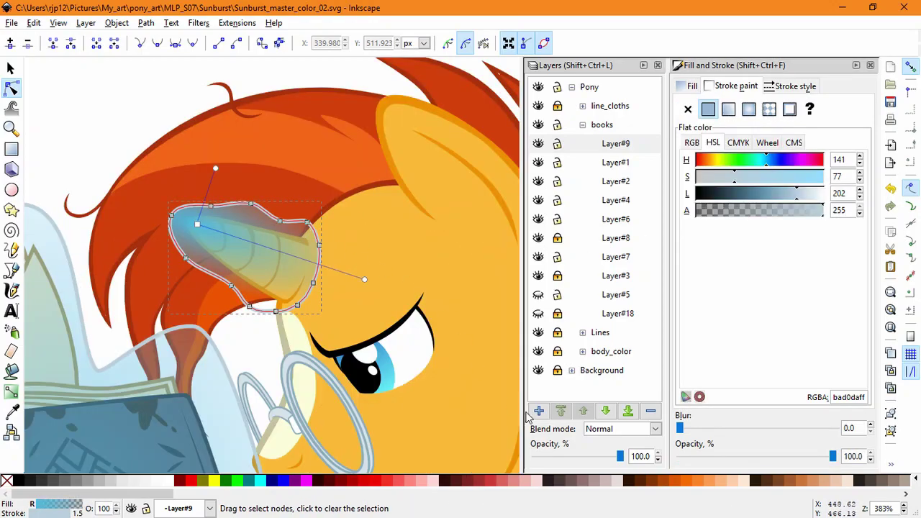
# - Lower the alpha of the horn glow's stroke to 146
pyautogui.moveTo(834, 457); pyautogui.dragTo(847, 457)
pyautogui.moveTo(793, 209); pyautogui.dragTo(770, 213)
pyautogui.click(103, 147)
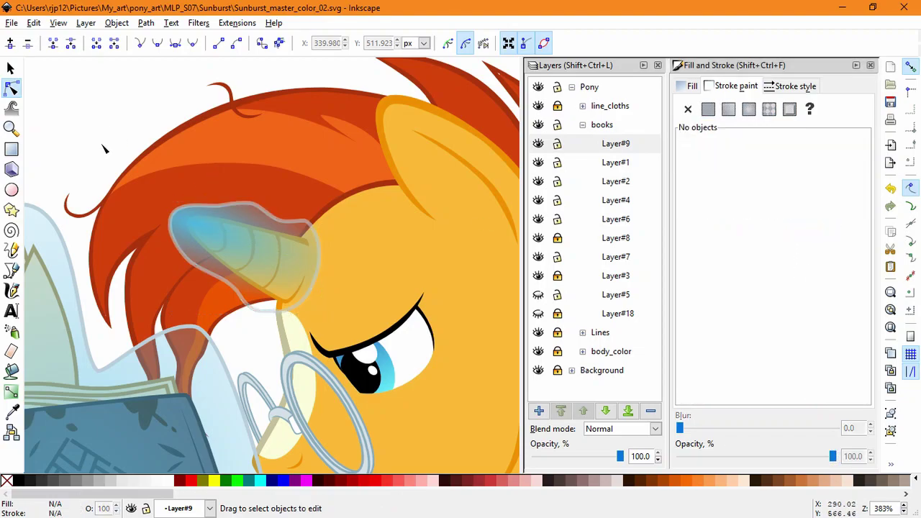
pyautogui.scroll(-3, 102, 148)
pyautogui.press('space')
pyautogui.press('5')
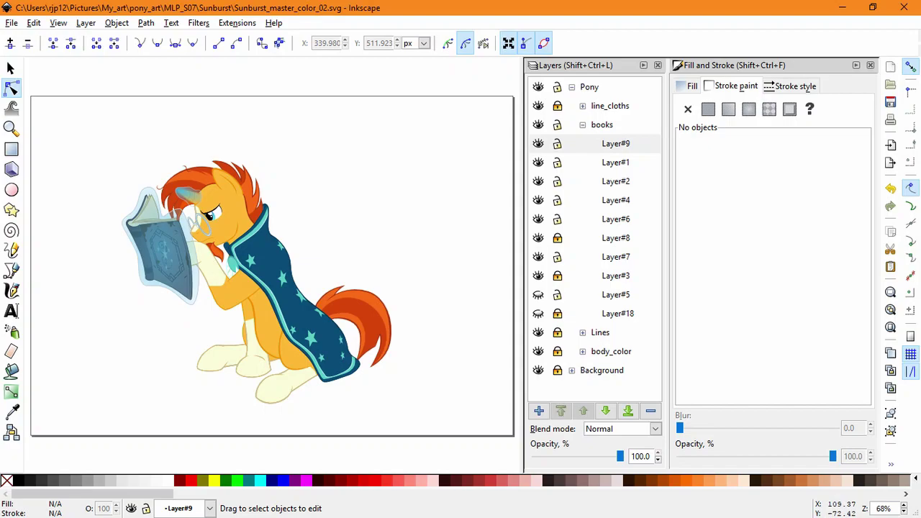
# - Select the book and horn glows and recolour the book glow's centre and outer gradient stops to EADA7B
pyautogui.press('super')
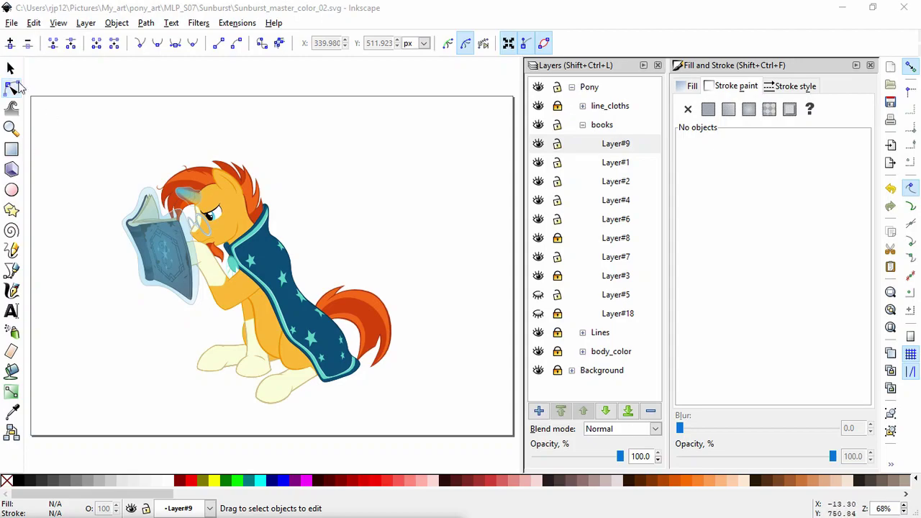
pyautogui.click(11, 70)
pyautogui.scroll(2, 137, 277)
pyautogui.click(141, 279)
pyautogui.keyDown('shift'); pyautogui.click(258, 116); pyautogui.keyUp('shift')
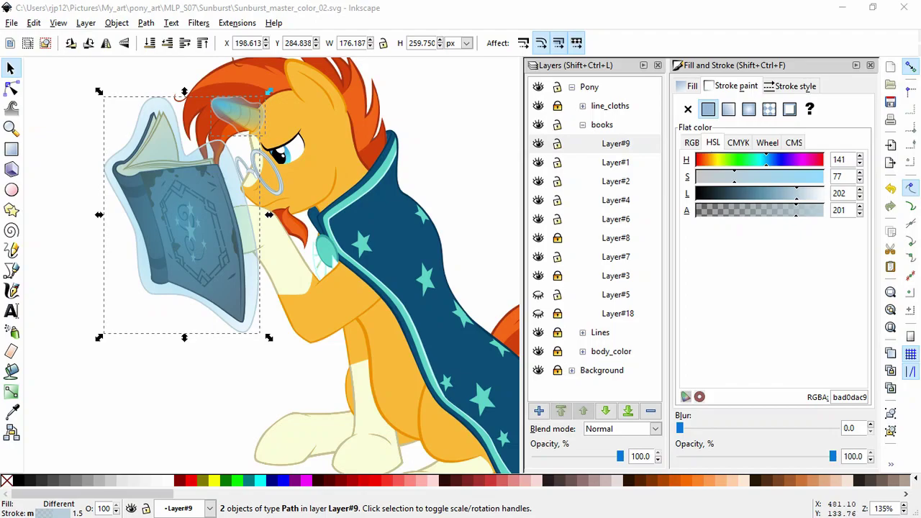
pyautogui.click(11, 88)
pyautogui.click(181, 219)
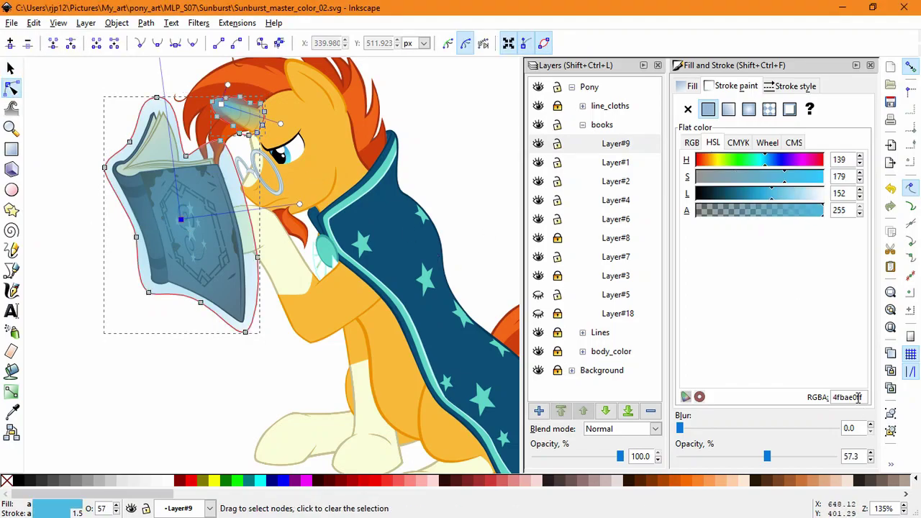
pyautogui.doubleClick(849, 398)
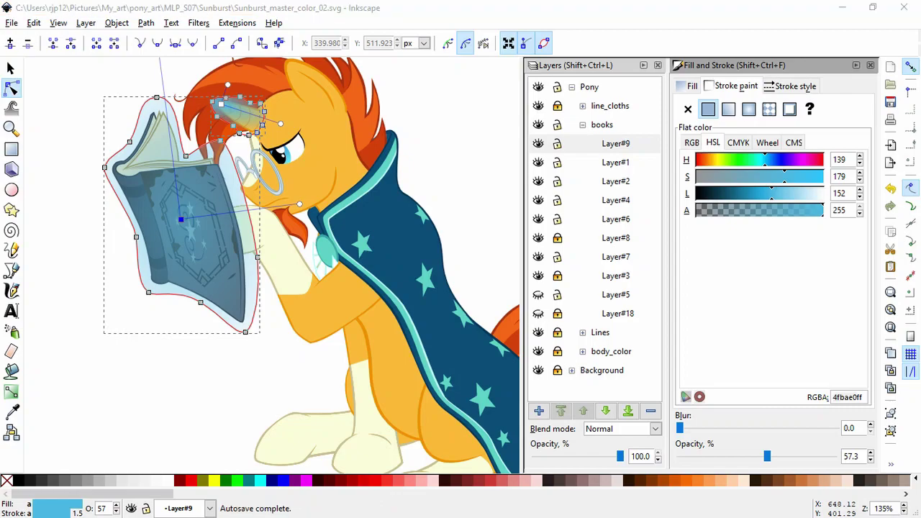
pyautogui.moveTo(861, 397); pyautogui.dragTo(819, 397)
pyautogui.hotkey('ctrl', 'v')
pyautogui.click(299, 204)
pyautogui.write('EADA7B')
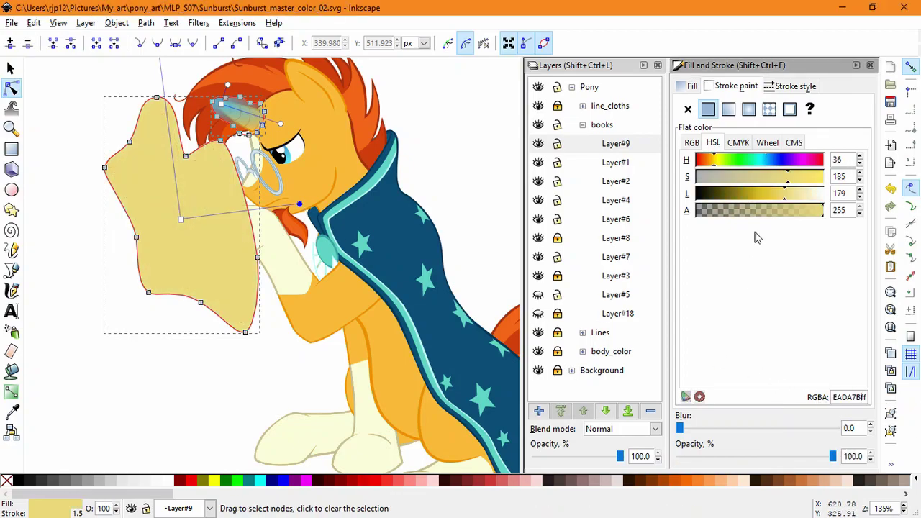
pyautogui.click(181, 222)
pyautogui.click(181, 220)
pyautogui.click(739, 194)
pyautogui.hotkey('ctrl', 'z')
pyautogui.moveTo(735, 210); pyautogui.dragTo(695, 210)
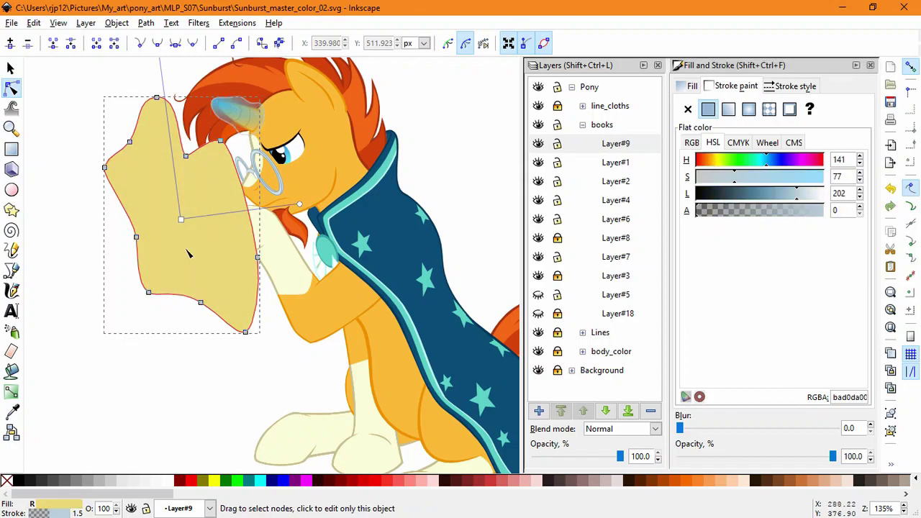
pyautogui.hotkey('ctrl', 'z')
# - Make the centre gradient stop of the book glow transparent
pyautogui.click(180, 220)
pyautogui.moveTo(801, 210); pyautogui.dragTo(695, 211)
pyautogui.click(73, 262)
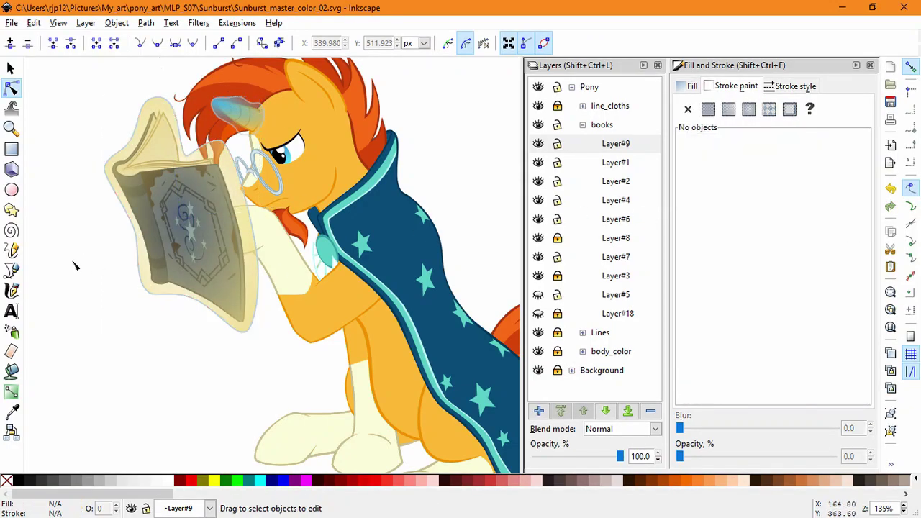
# - Recolour the horn glow's centre and outer gradient stops to EADA7B
pyautogui.click(232, 108)
pyautogui.click(826, 396)
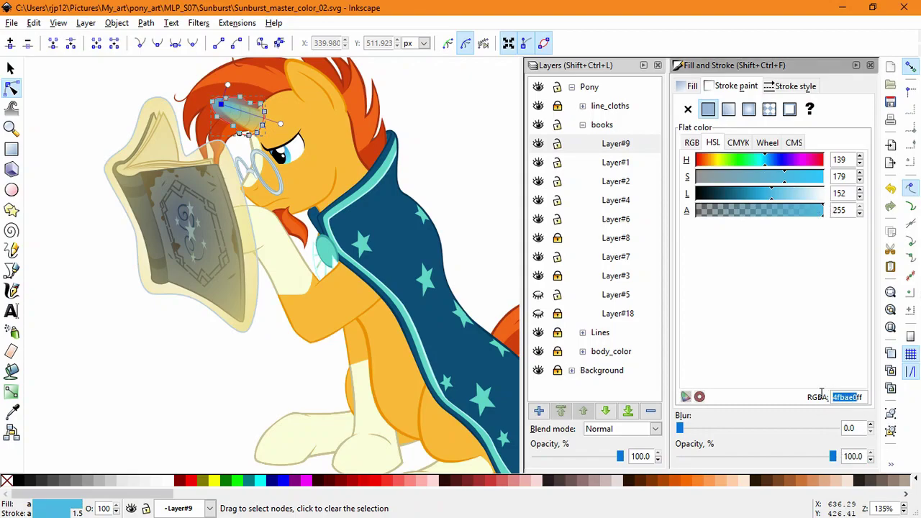
pyautogui.hotkey('ctrl', 'v')
pyautogui.click(281, 124)
pyautogui.moveTo(857, 398); pyautogui.dragTo(833, 397)
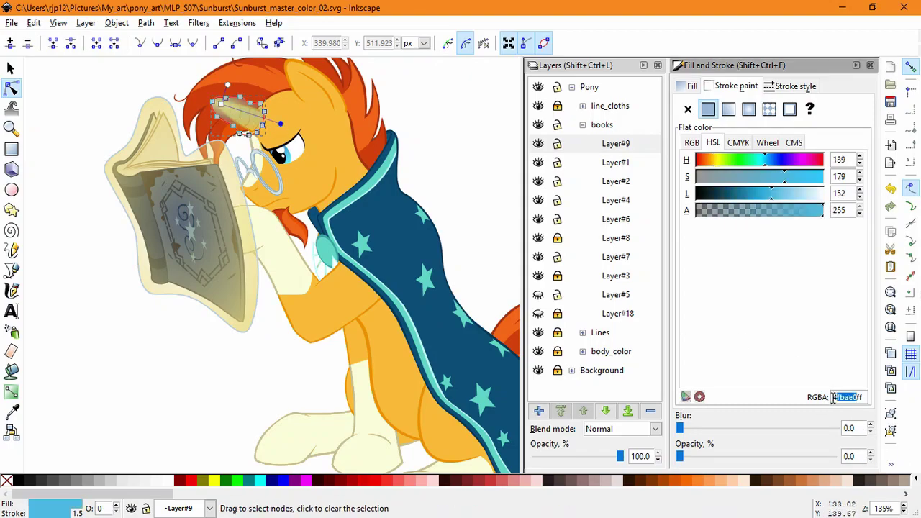
pyautogui.write('eada7b')
# - Reduce the alpha of the horn glow's centre gradient stop so the fill fades toward its centre
pyautogui.click(221, 104)
pyautogui.moveTo(753, 210); pyautogui.dragTo(698, 212)
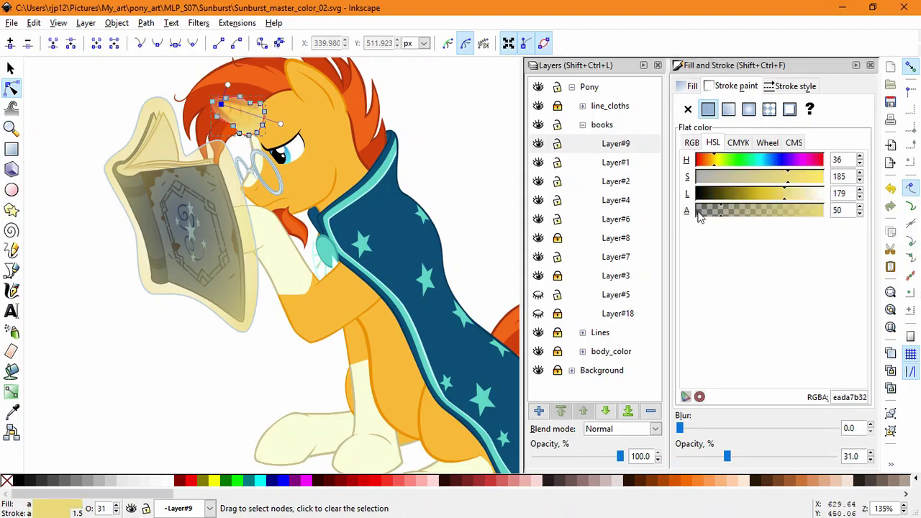
pyautogui.click(456, 166)
# - Change the book glow's stroke colour to pale yellow EADA7B
pyautogui.click(236, 172)
pyautogui.moveTo(859, 396); pyautogui.dragTo(801, 386)
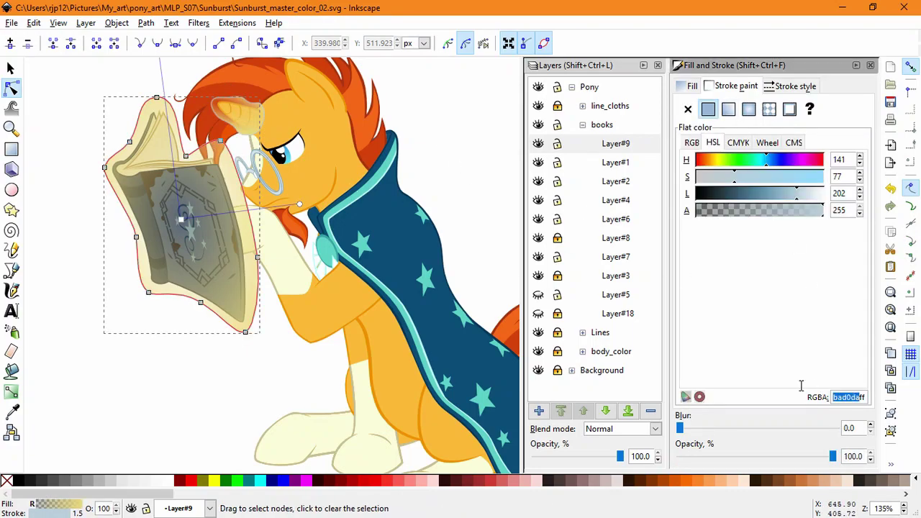
pyautogui.write('bad0da92')
pyautogui.press('Return')
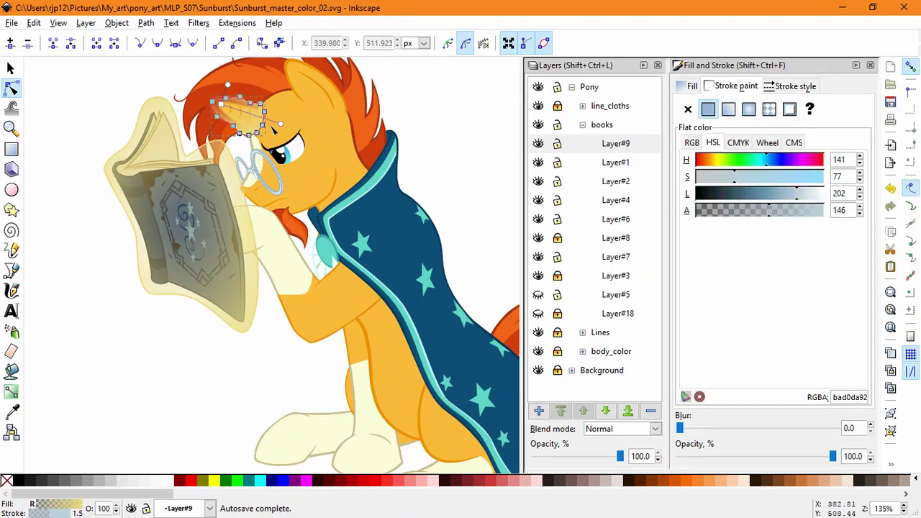
# - Change the horn glow's stroke colour to EADA7B with an alpha of 182
pyautogui.click(853, 396)
pyautogui.write('EADA7B')
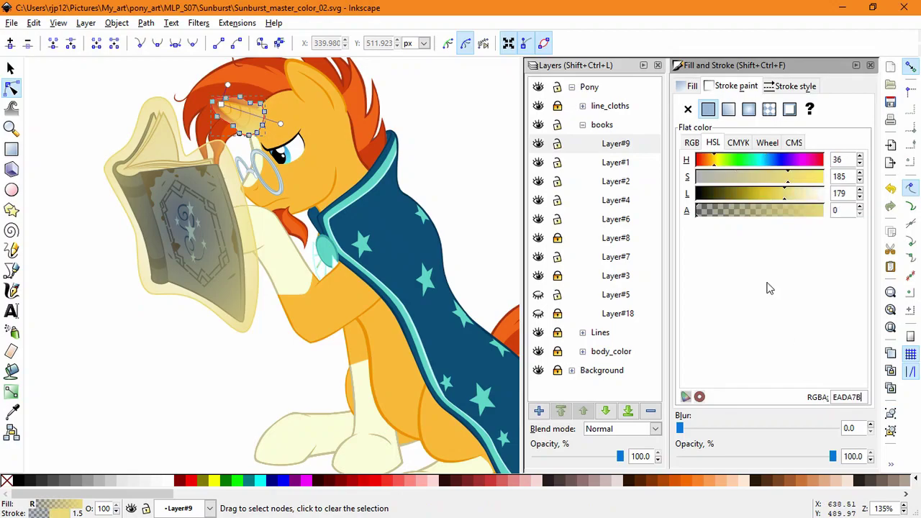
pyautogui.moveTo(718, 213); pyautogui.dragTo(787, 216)
pyautogui.click(474, 217)
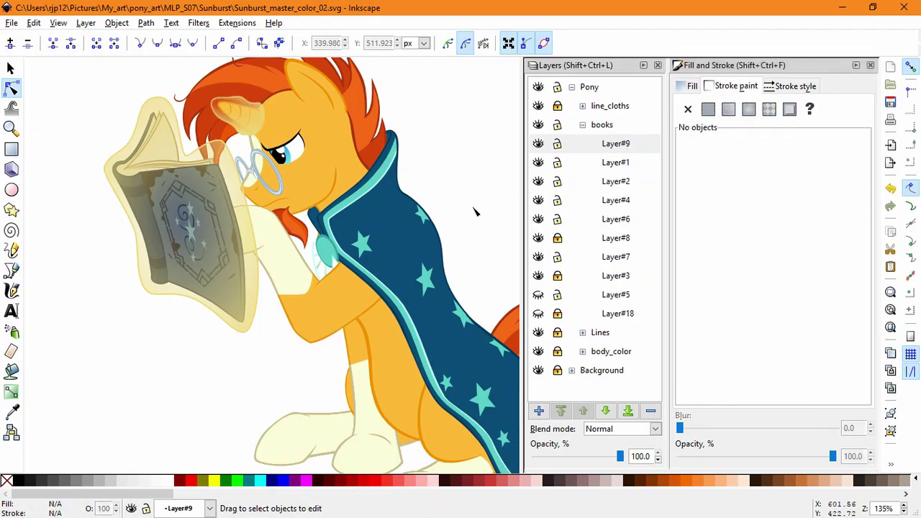
# - Set Layer#9's blend mode to Screen and clear the object selection
pyautogui.click(241, 113)
pyautogui.click(11, 69)
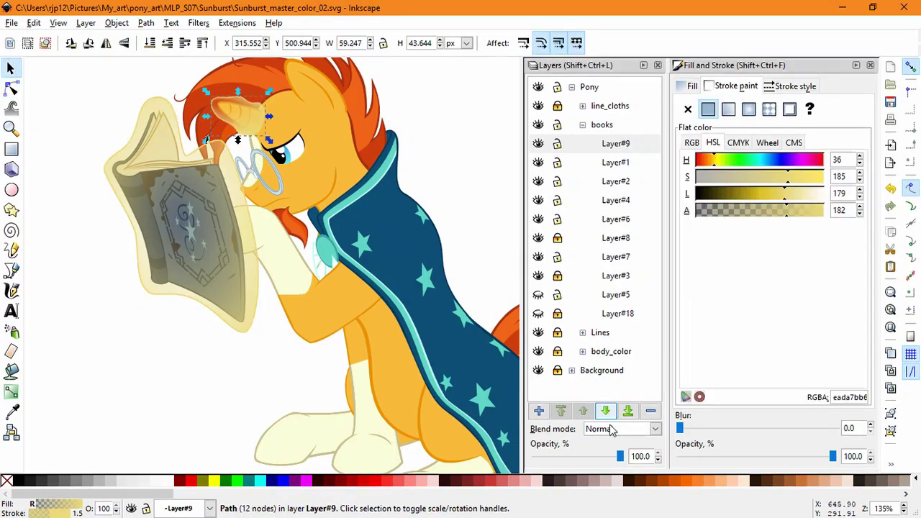
pyautogui.click(610, 429)
pyautogui.click(602, 458)
pyautogui.click(494, 228)
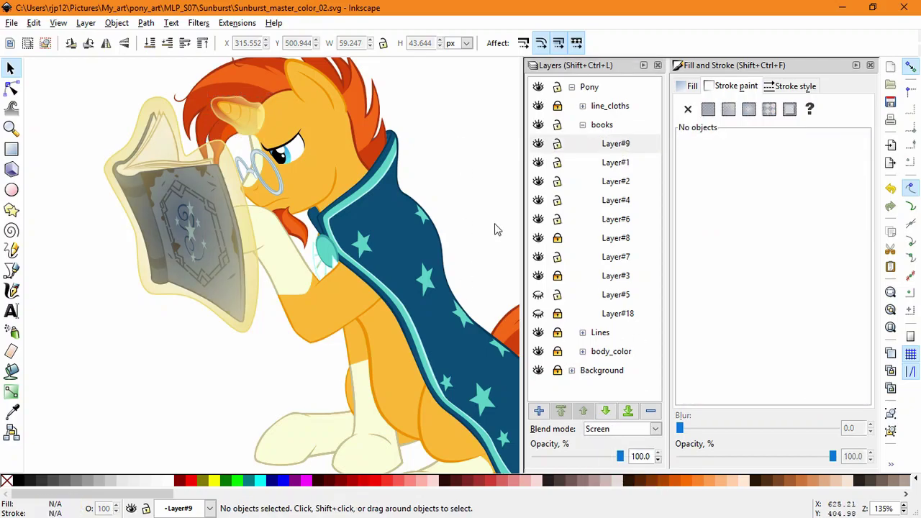
pyautogui.press('5')
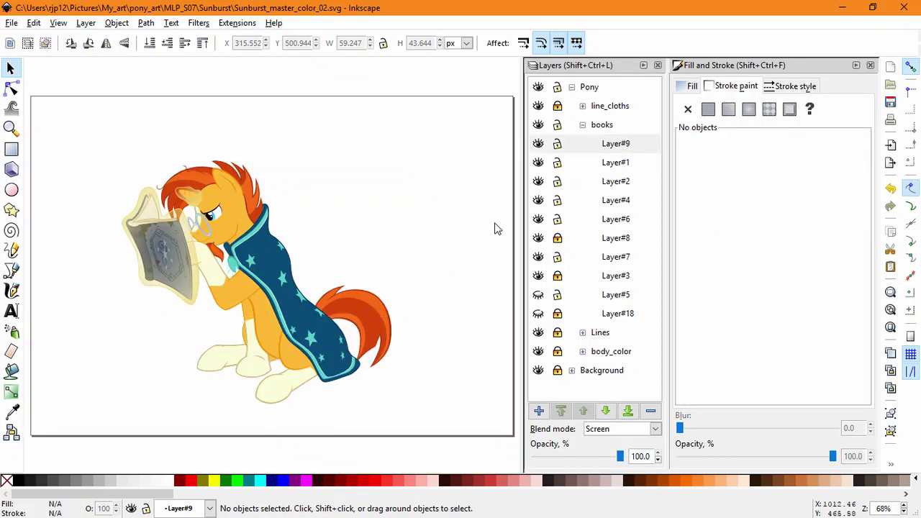